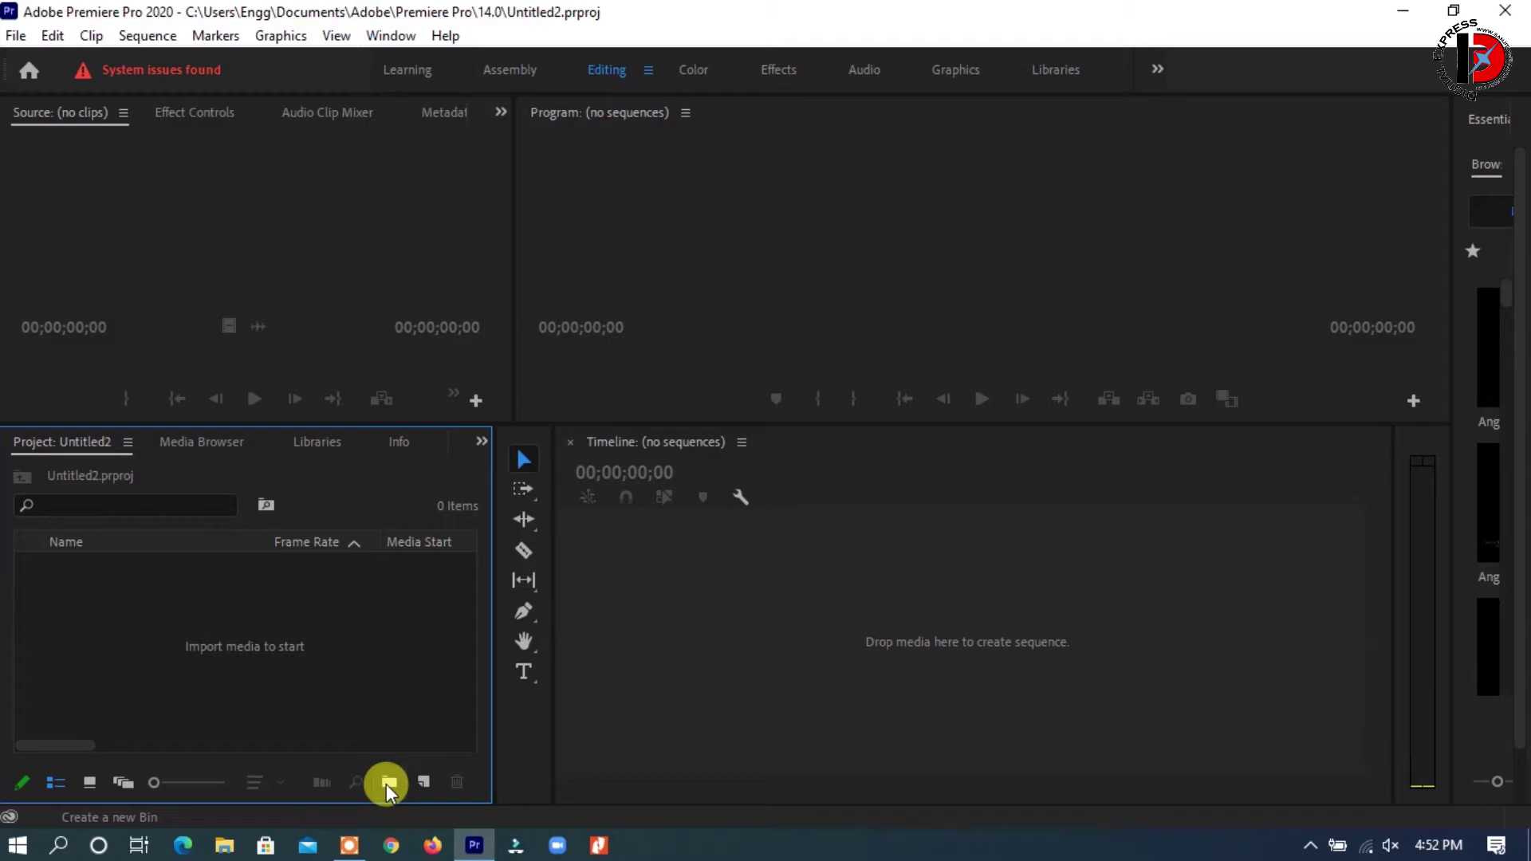
Select the Audio, Images and Video folders in Premiere Pro Part 5 and drop them into Premiere's Project panel
{"action": "left_click", "coordinate": [224, 845]}
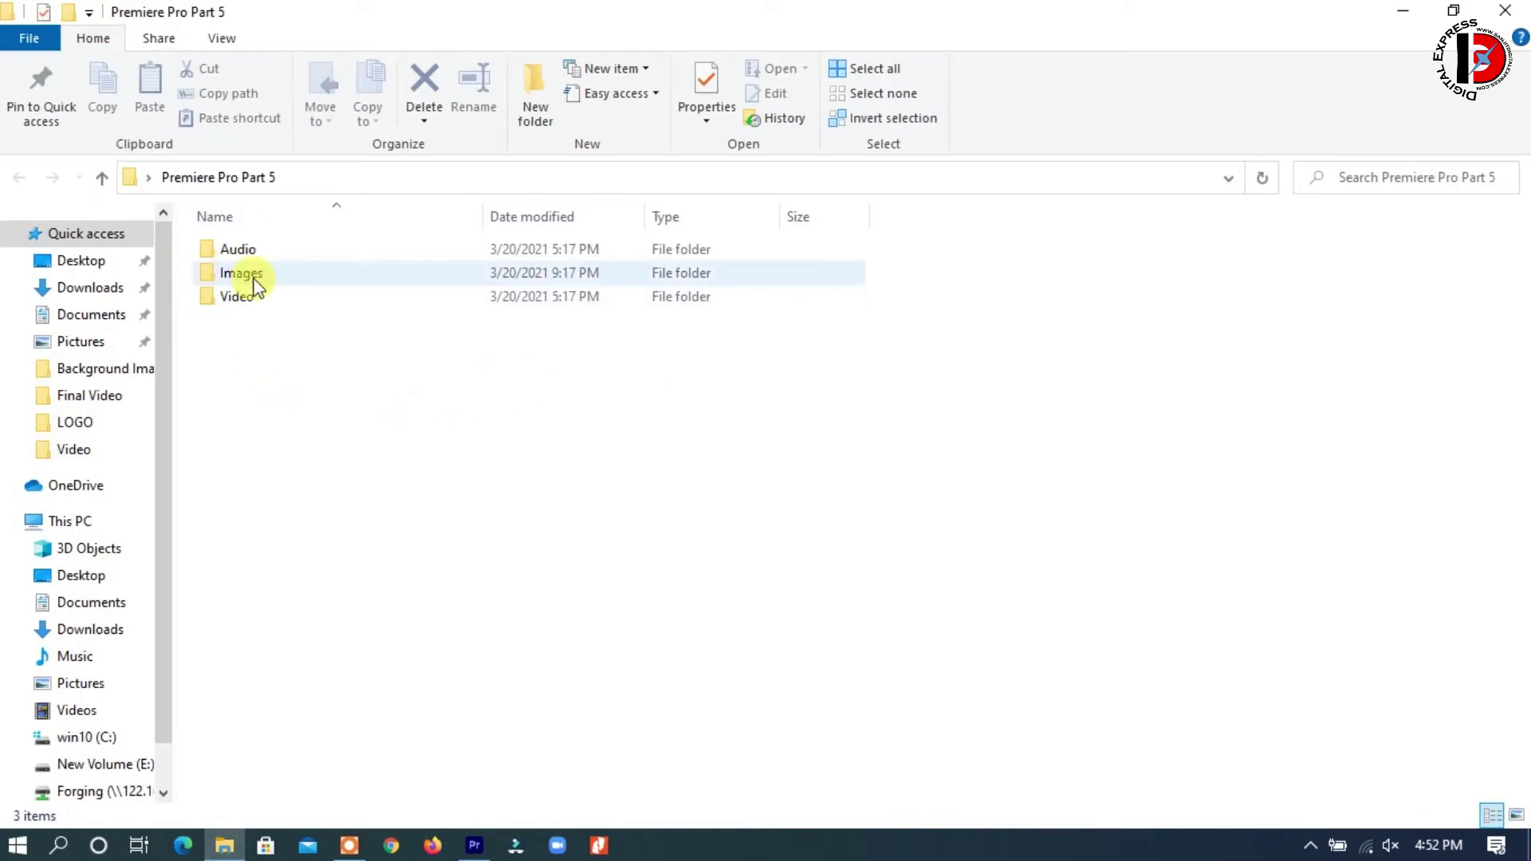
{"action": "left_click", "coordinate": [319, 401]}
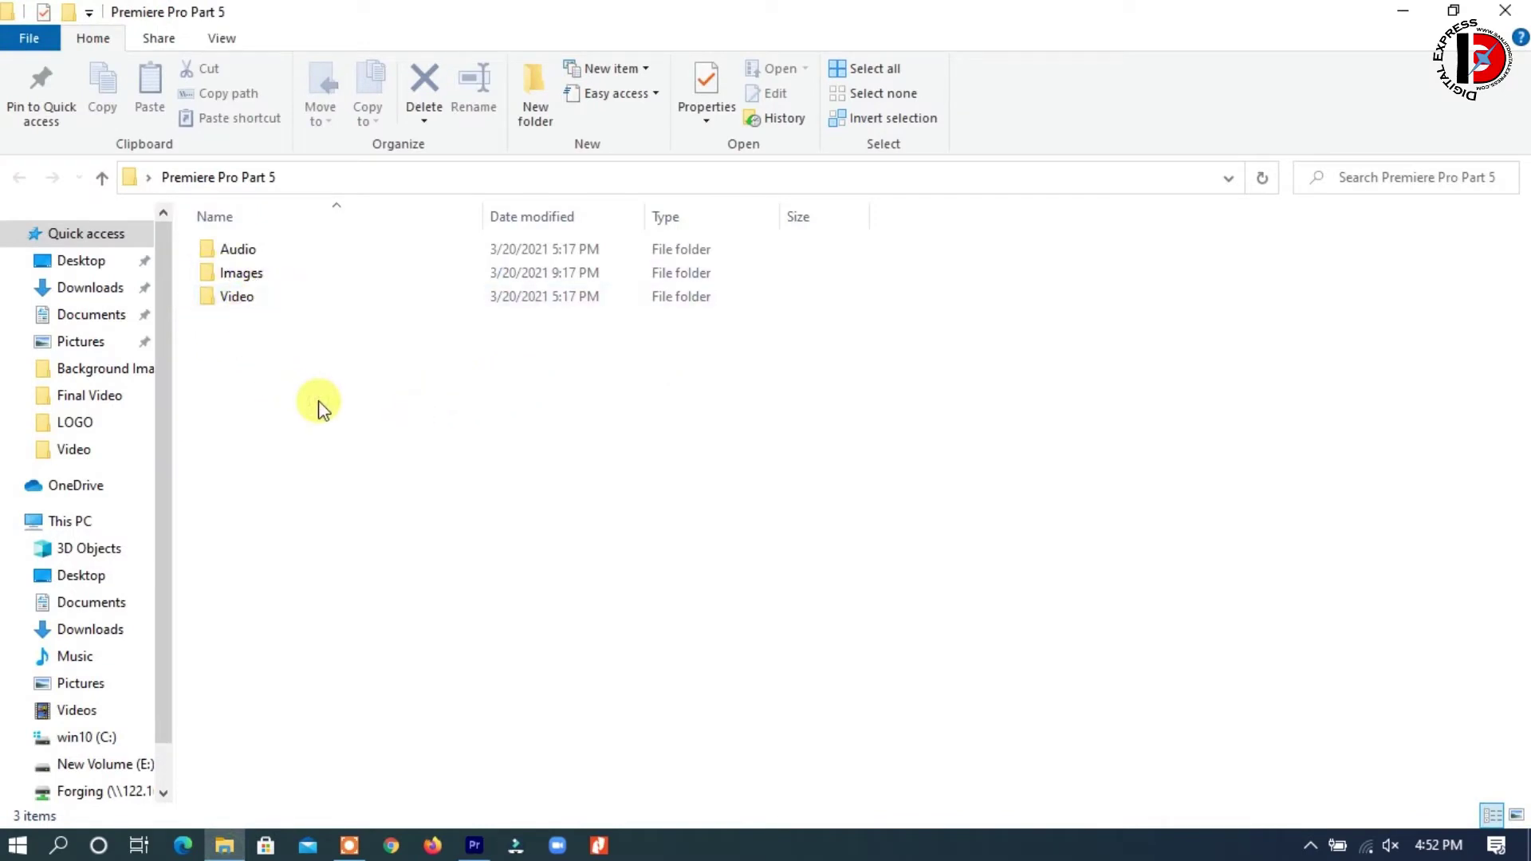
{"action": "left_click_drag", "start_coordinate": [274, 400], "coordinate": [228, 227]}
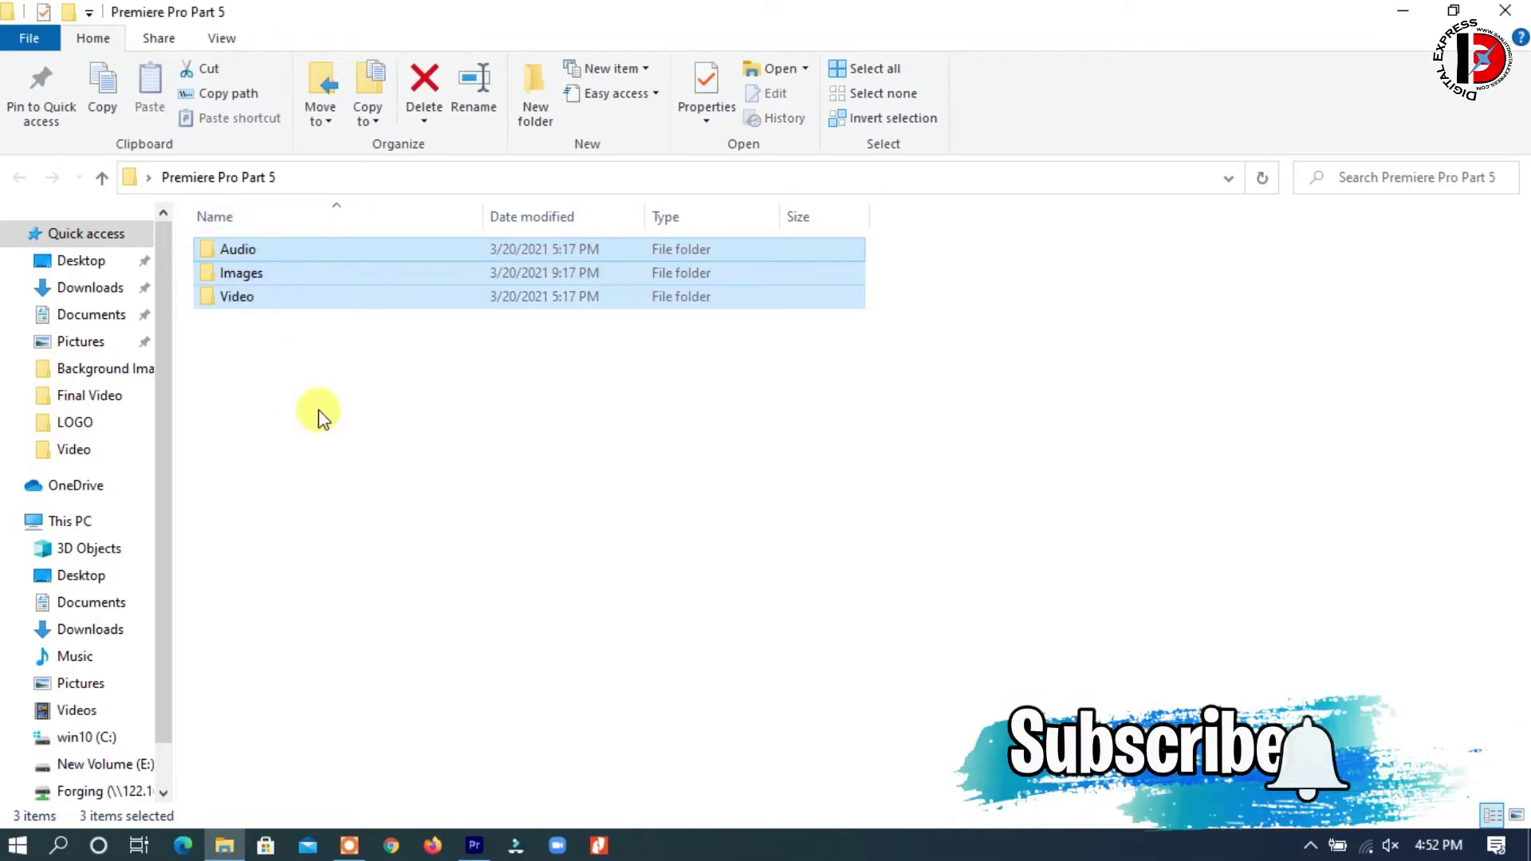
{"action": "mouse_move", "coordinate": [239, 295]}
{"action": "left_mouse_down"}
{"action": "mouse_move", "coordinate": [448, 830]}
{"action": "mouse_move", "coordinate": [442, 799]}
{"action": "left_mouse_up"}
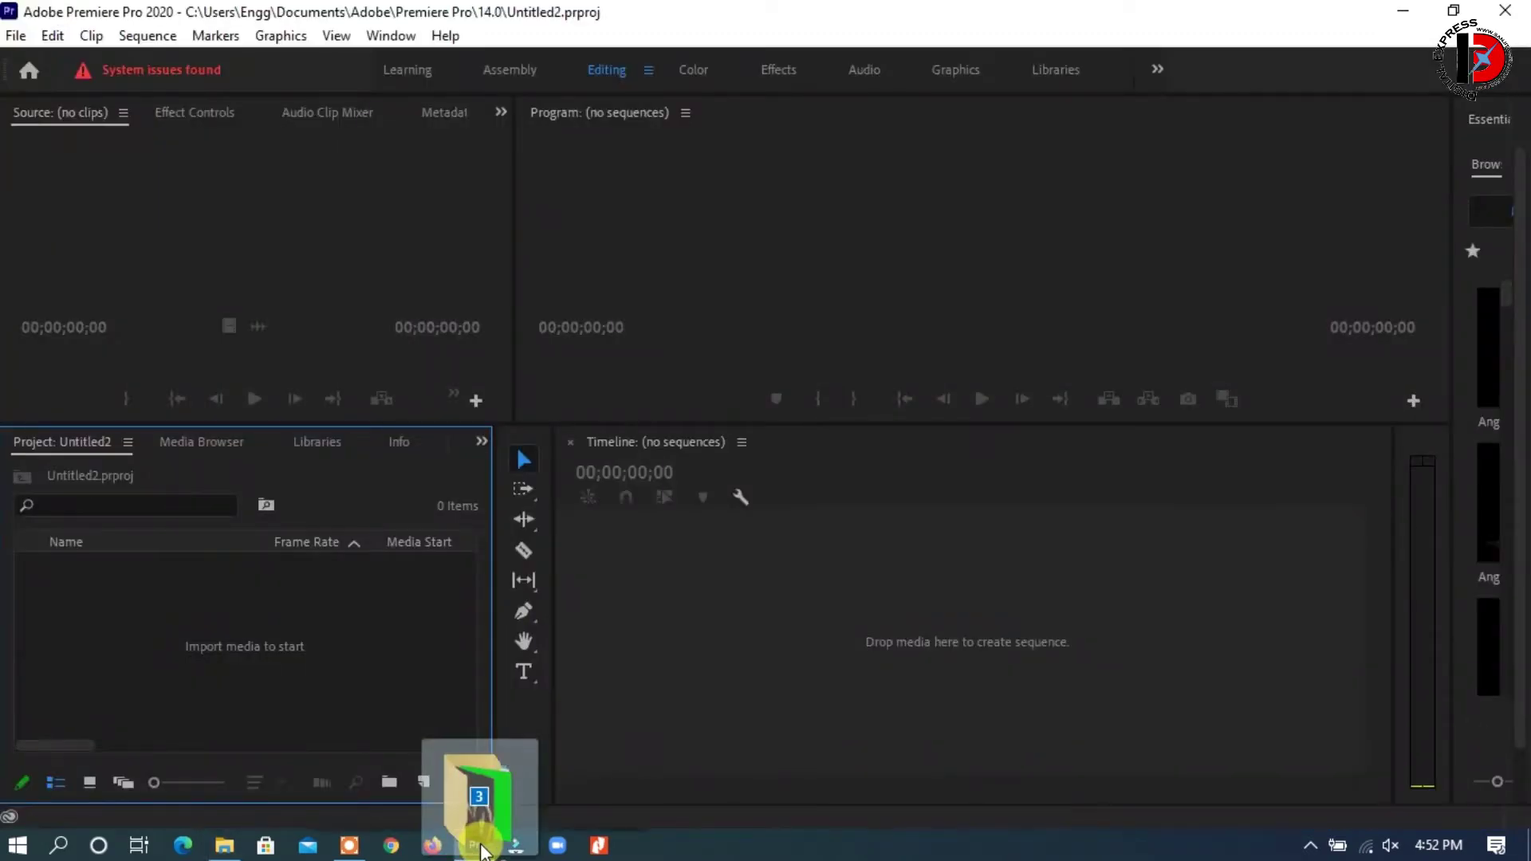
{"action": "left_click_drag", "start_coordinate": [442, 799], "coordinate": [280, 681]}
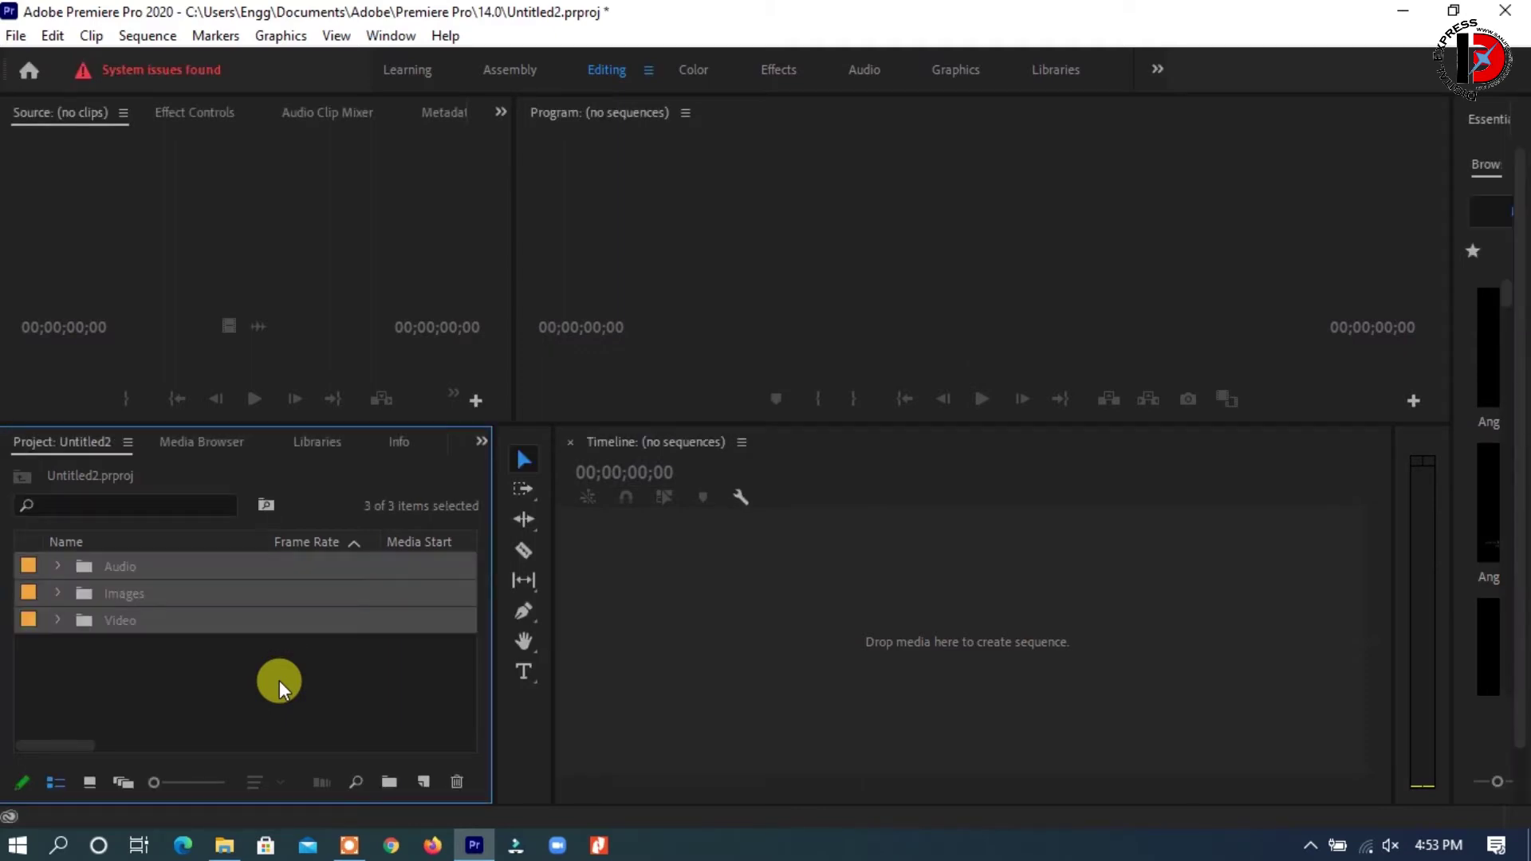
Check the Audio, Images and Video bins, then expand Video to show 2.mp4, 1.mp4 and NEW!! Subscribe & Bell
{"action": "left_click", "coordinate": [58, 566]}
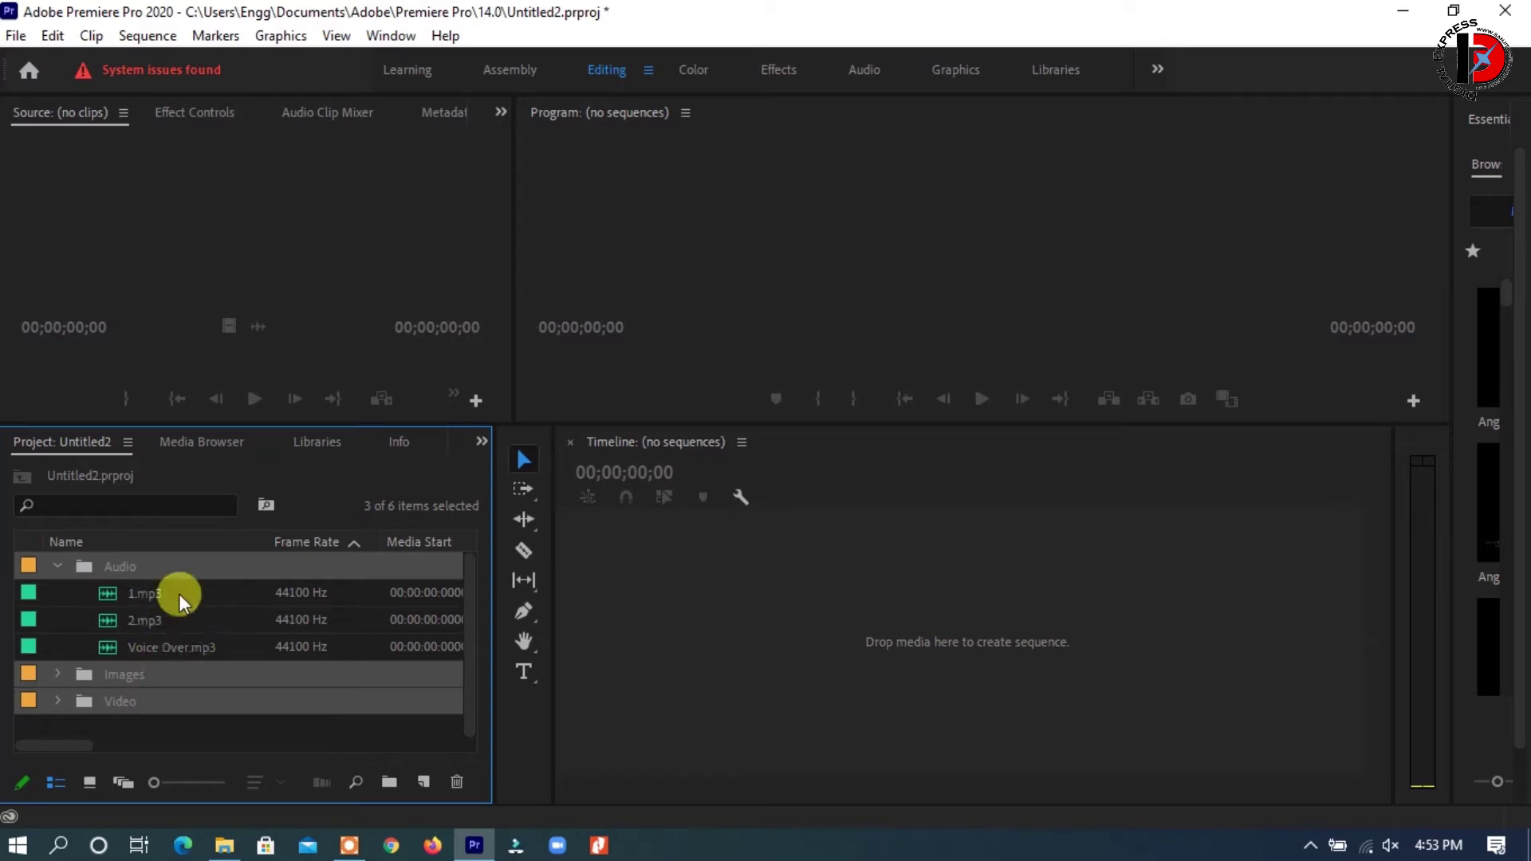
{"action": "left_click", "coordinate": [59, 564]}
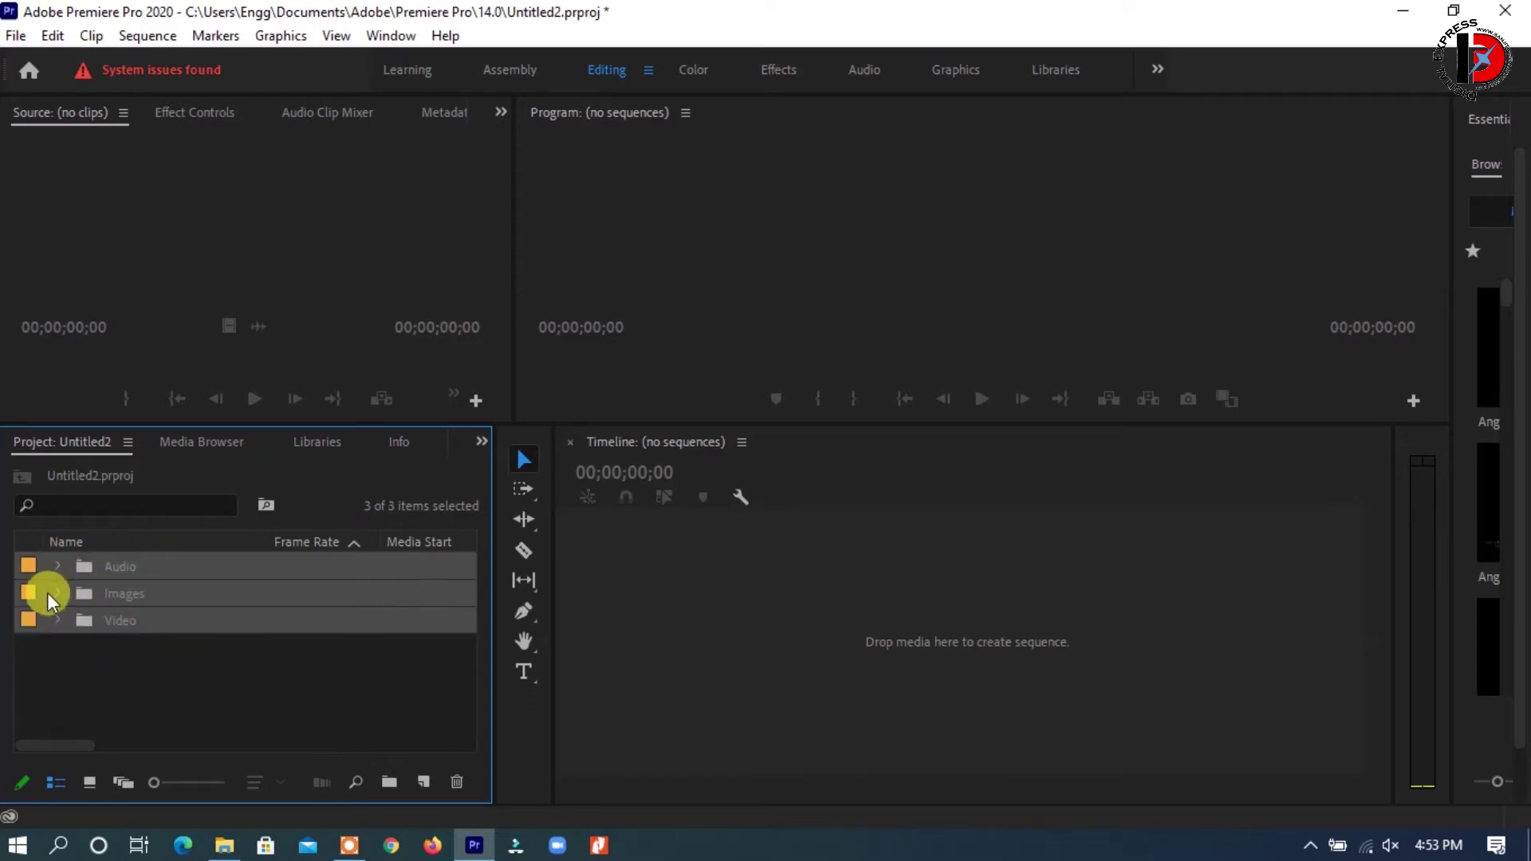
{"action": "left_click", "coordinate": [56, 592]}
{"action": "left_click", "coordinate": [58, 592]}
{"action": "left_click", "coordinate": [58, 621]}
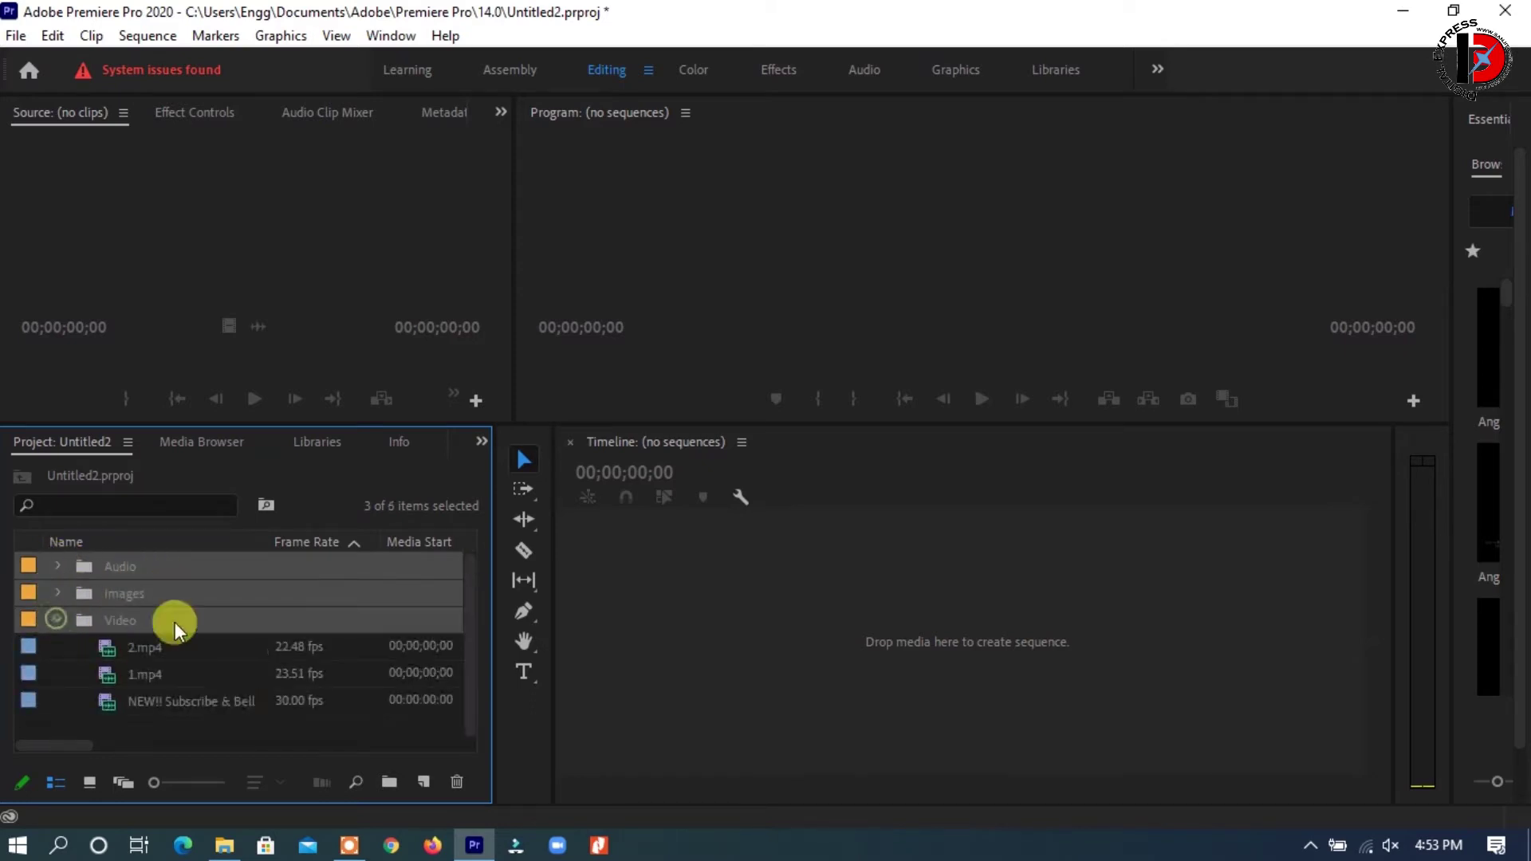
{"action": "left_click", "coordinate": [56, 620]}
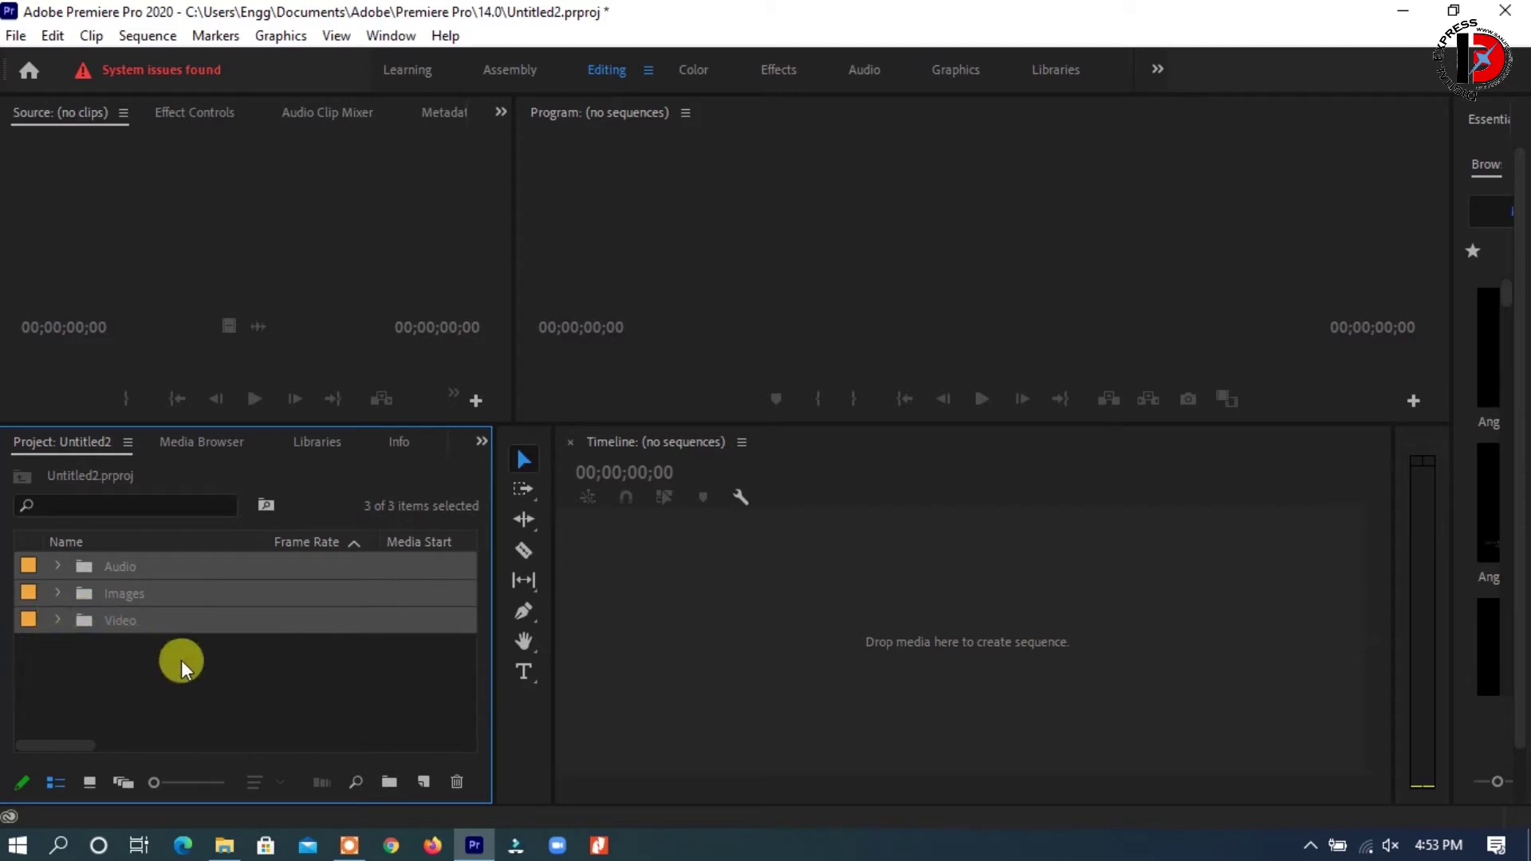
{"action": "left_click", "coordinate": [183, 686]}
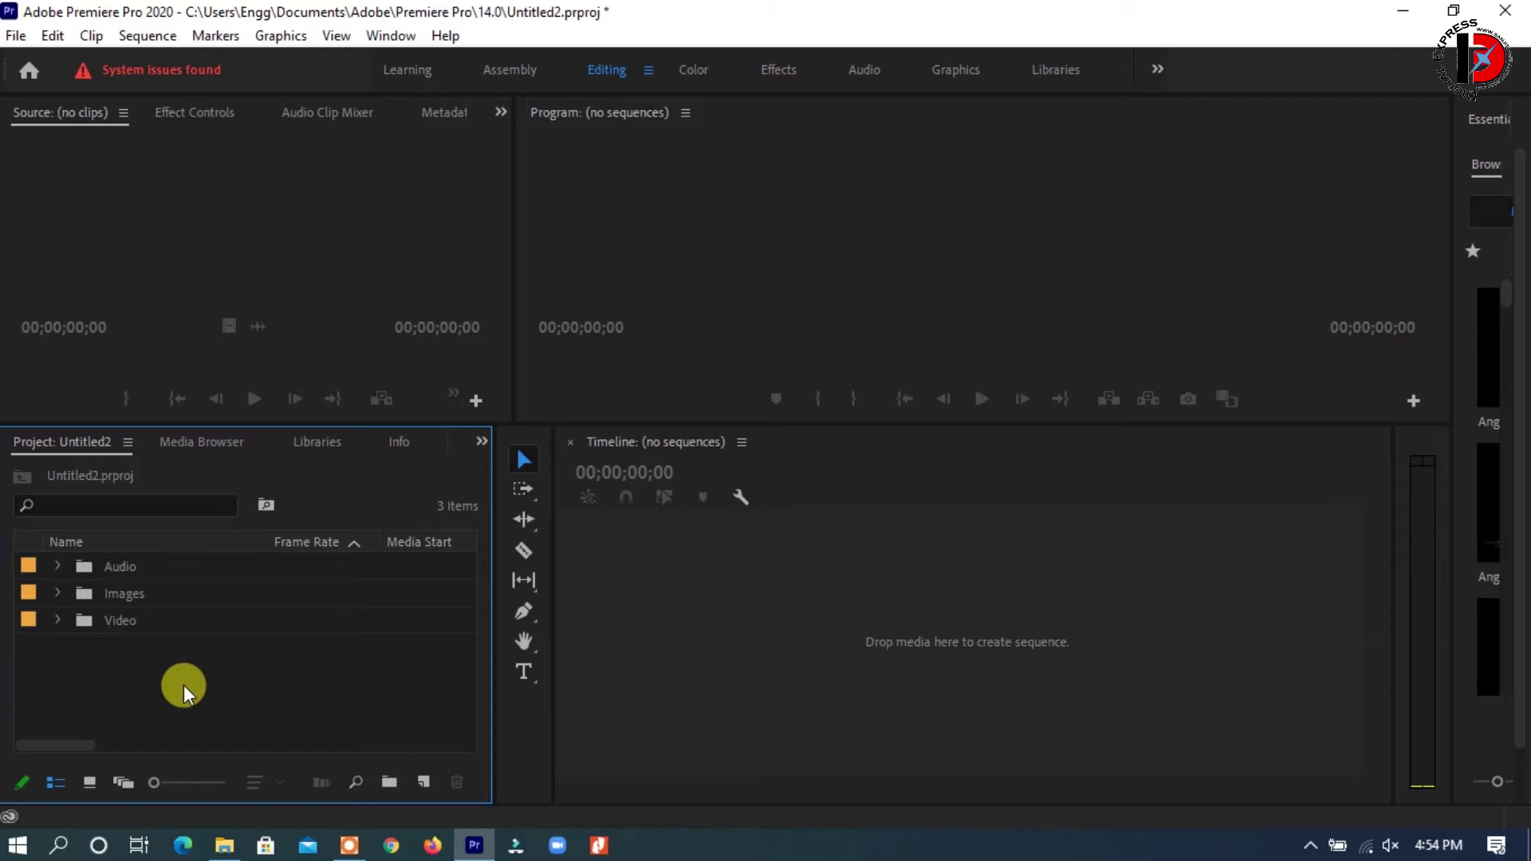
{"action": "left_click", "coordinate": [57, 619]}
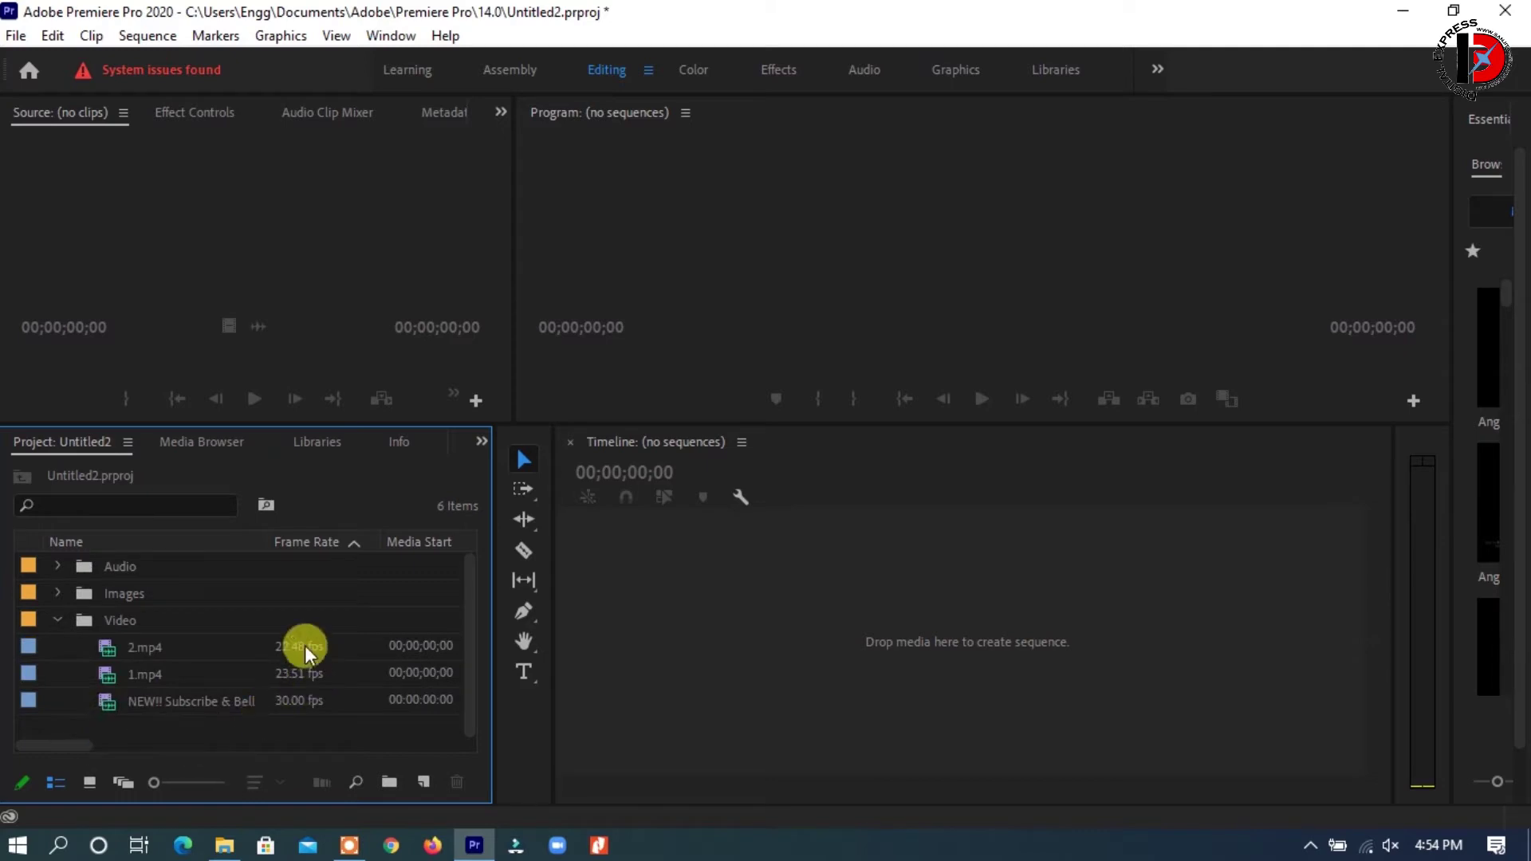
Create sequence 1 from 1.mp4, widen the Timeline and zoom in to about seven seconds
{"action": "left_click_drag", "start_coordinate": [131, 673], "coordinate": [639, 573]}
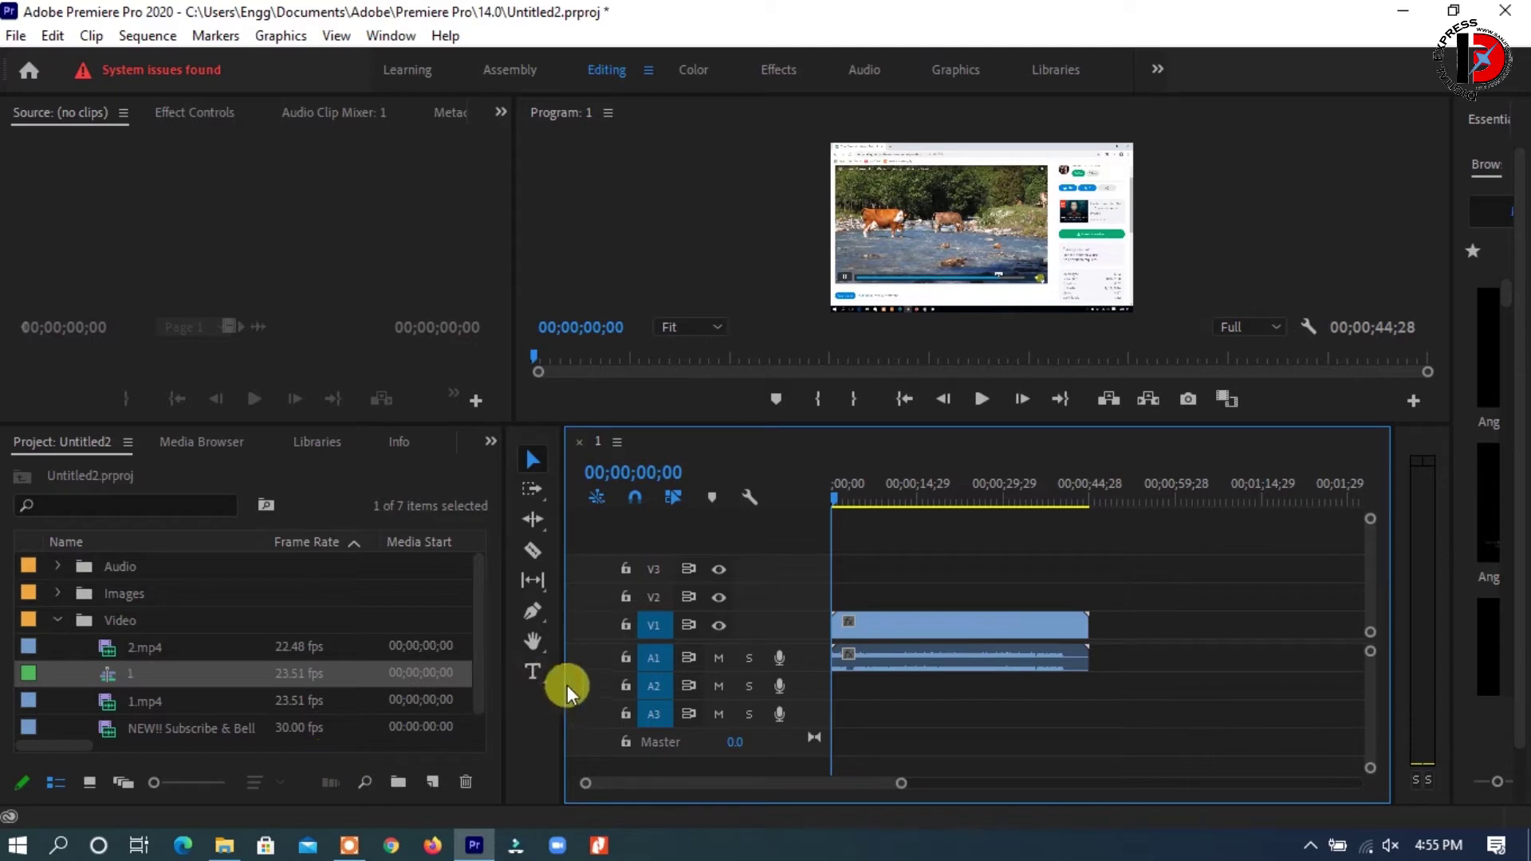
{"action": "left_click_drag", "start_coordinate": [506, 678], "coordinate": [319, 689]}
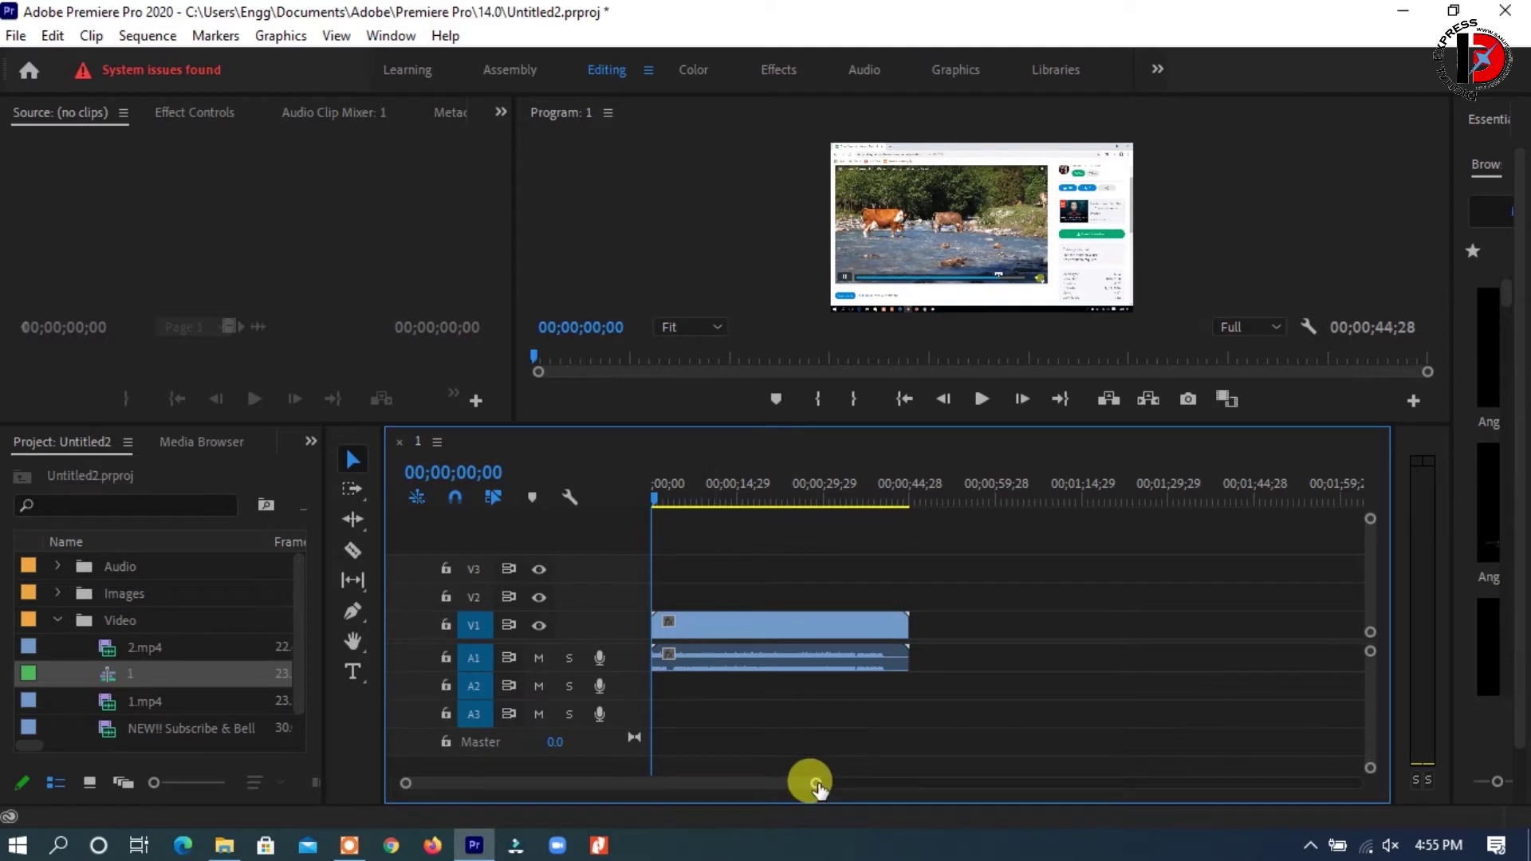
{"action": "key", "text": "equal"}
{"action": "key", "text": "equal"}
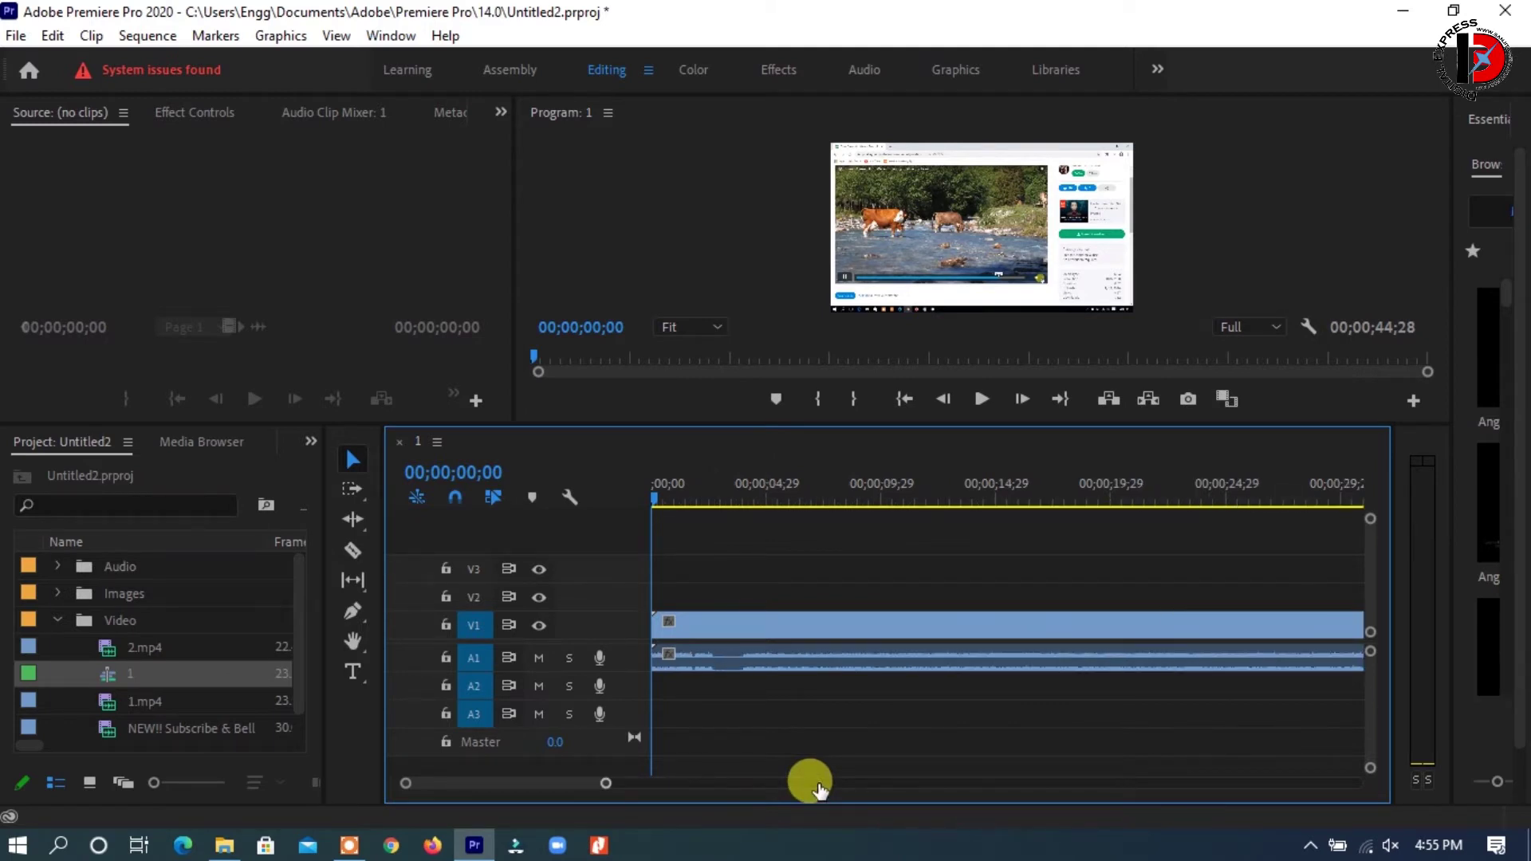
{"action": "left_click_drag", "start_coordinate": [606, 786], "coordinate": [567, 783]}
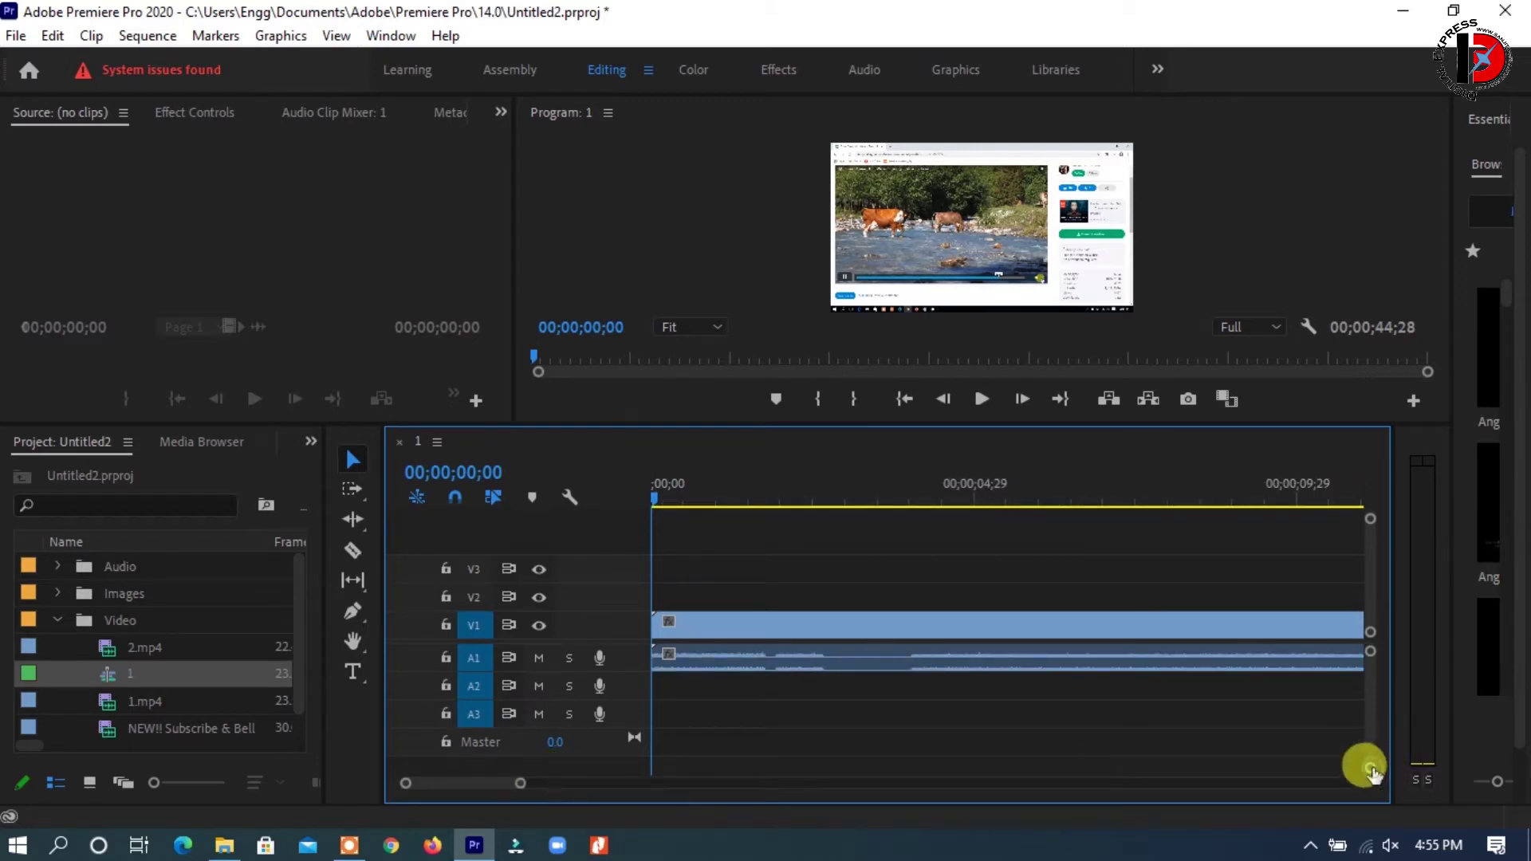
Make audio track A1 taller to show its waveform and zoom in closer
{"action": "left_click_drag", "start_coordinate": [1371, 772], "coordinate": [1370, 681]}
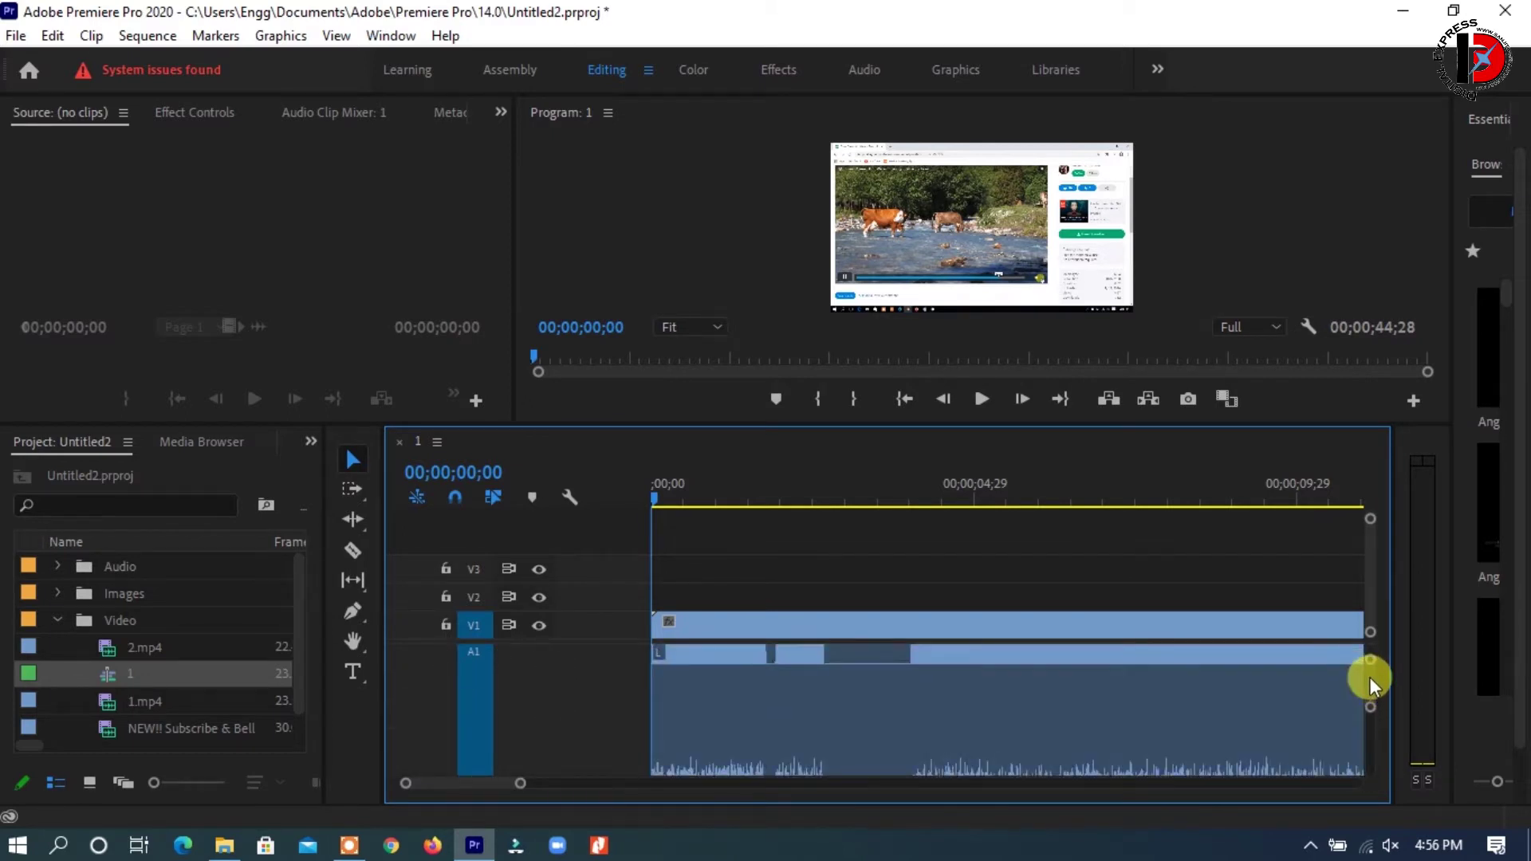
{"action": "left_click_drag", "start_coordinate": [1370, 681], "coordinate": [1370, 673]}
{"action": "key", "text": "="}
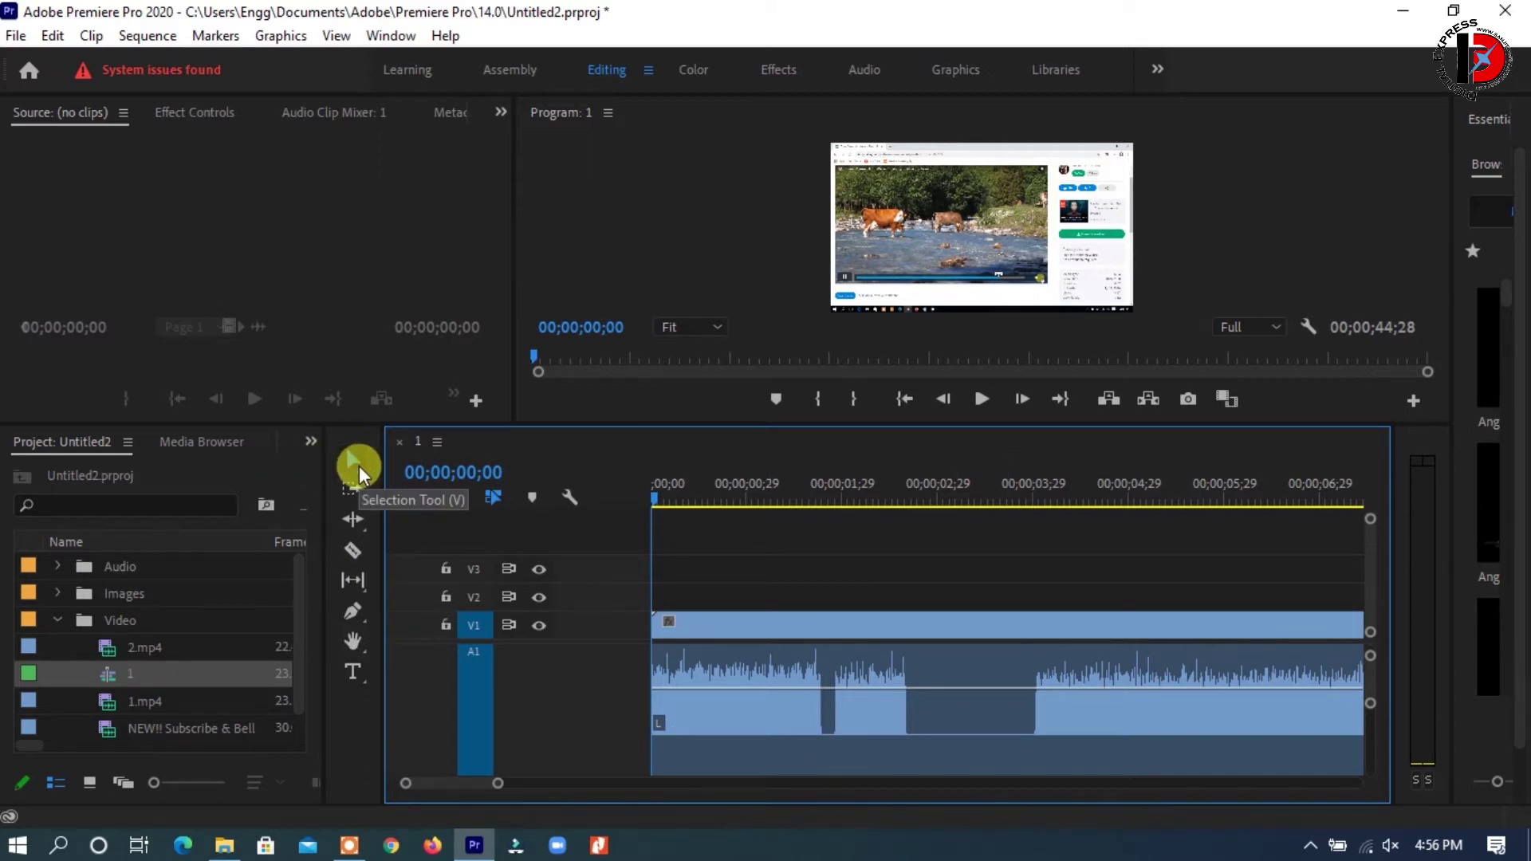
Place the playhead at 00;00;01;23, where the audio's silent dip begins
{"action": "left_click", "coordinate": [823, 615]}
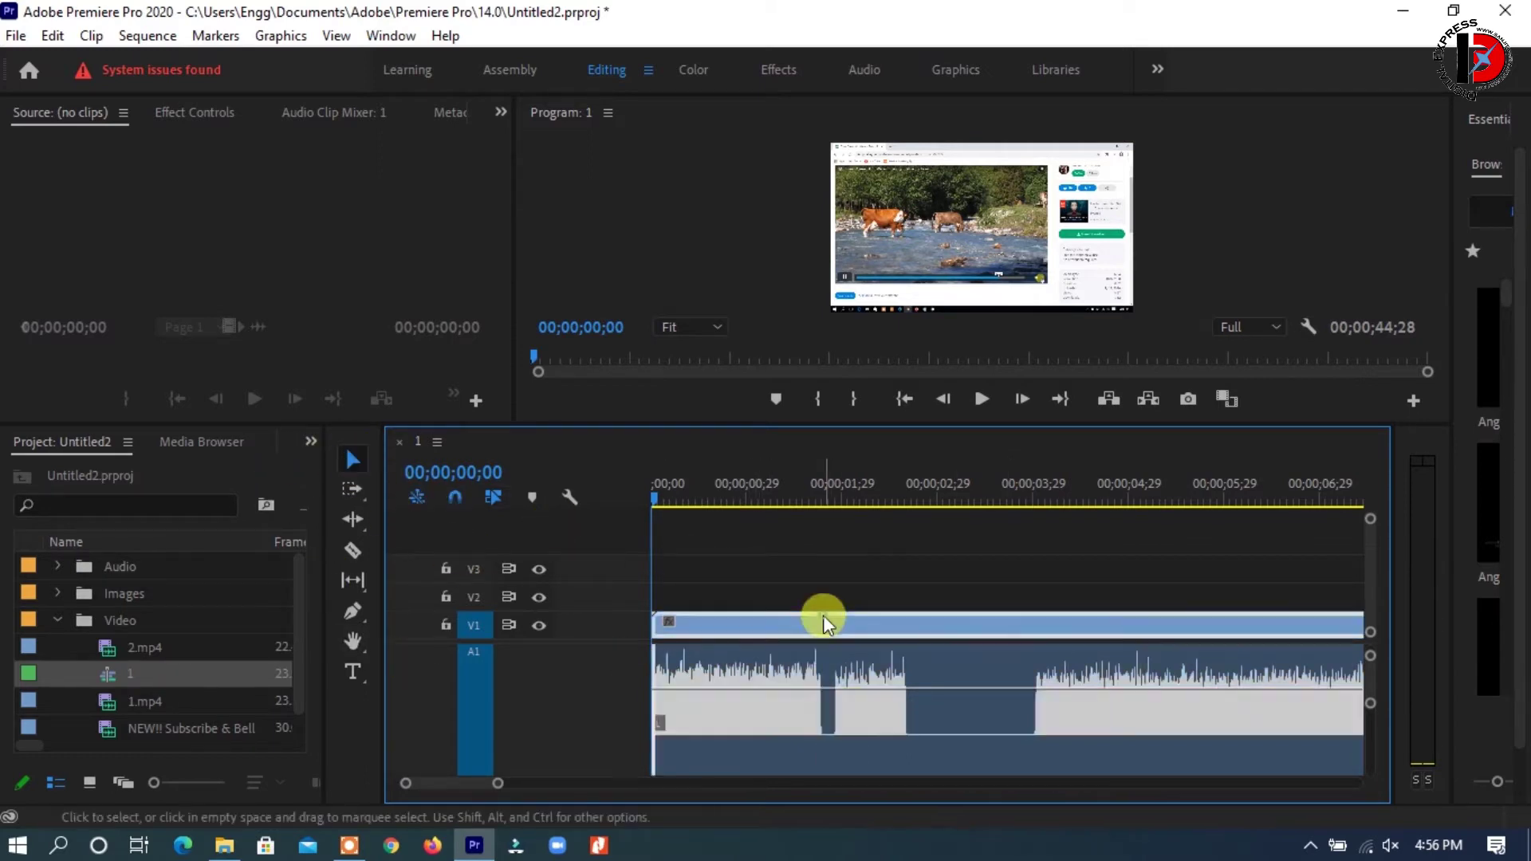
{"action": "left_click", "coordinate": [917, 591]}
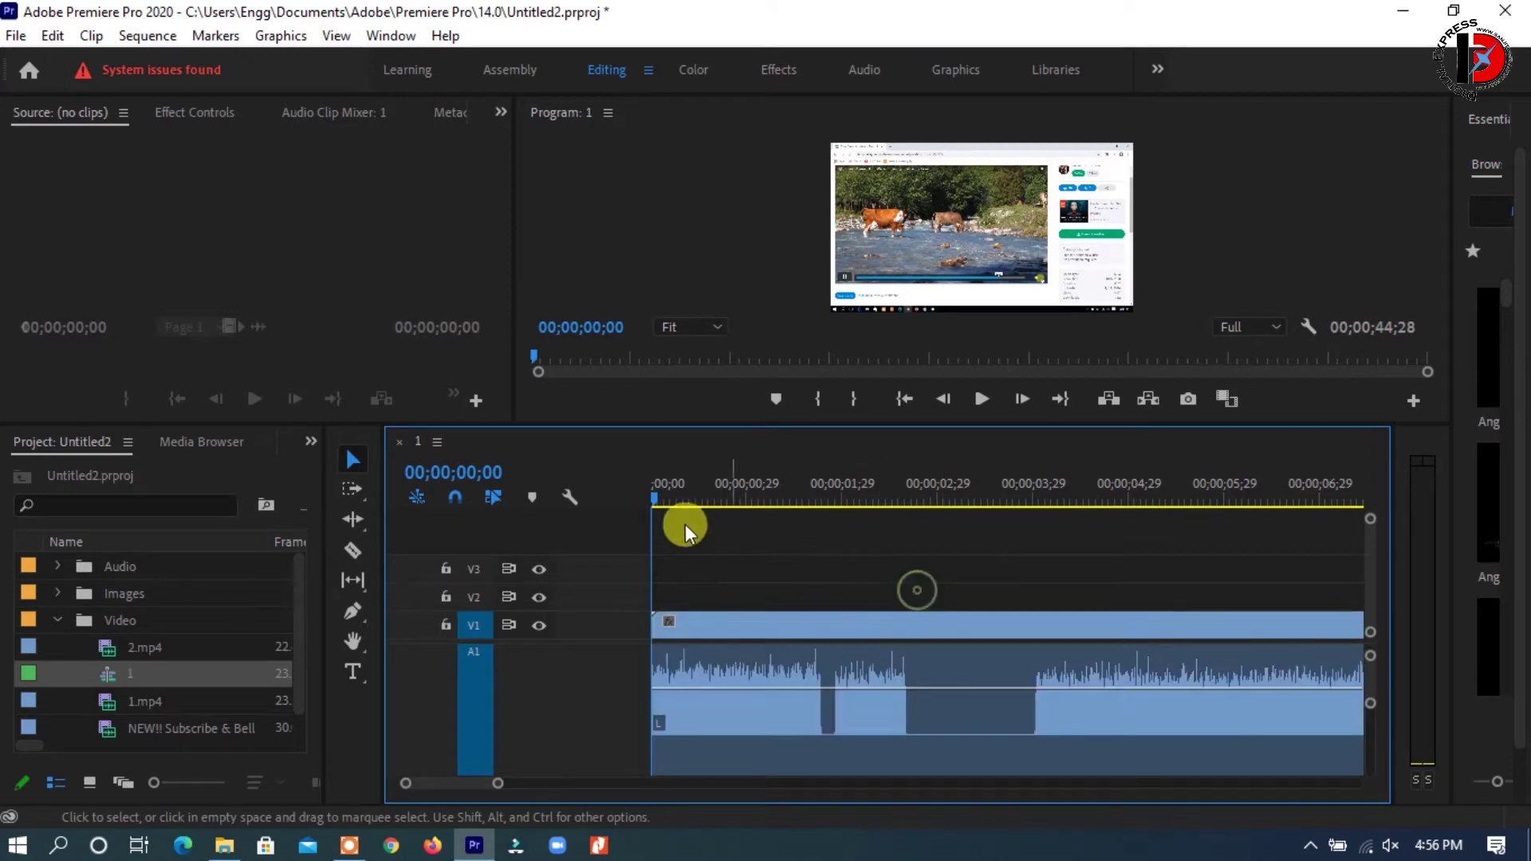
{"action": "mouse_move", "coordinate": [663, 494]}
{"action": "left_mouse_down"}
{"action": "mouse_move", "coordinate": [851, 504]}
{"action": "mouse_move", "coordinate": [830, 513]}
{"action": "left_mouse_up"}
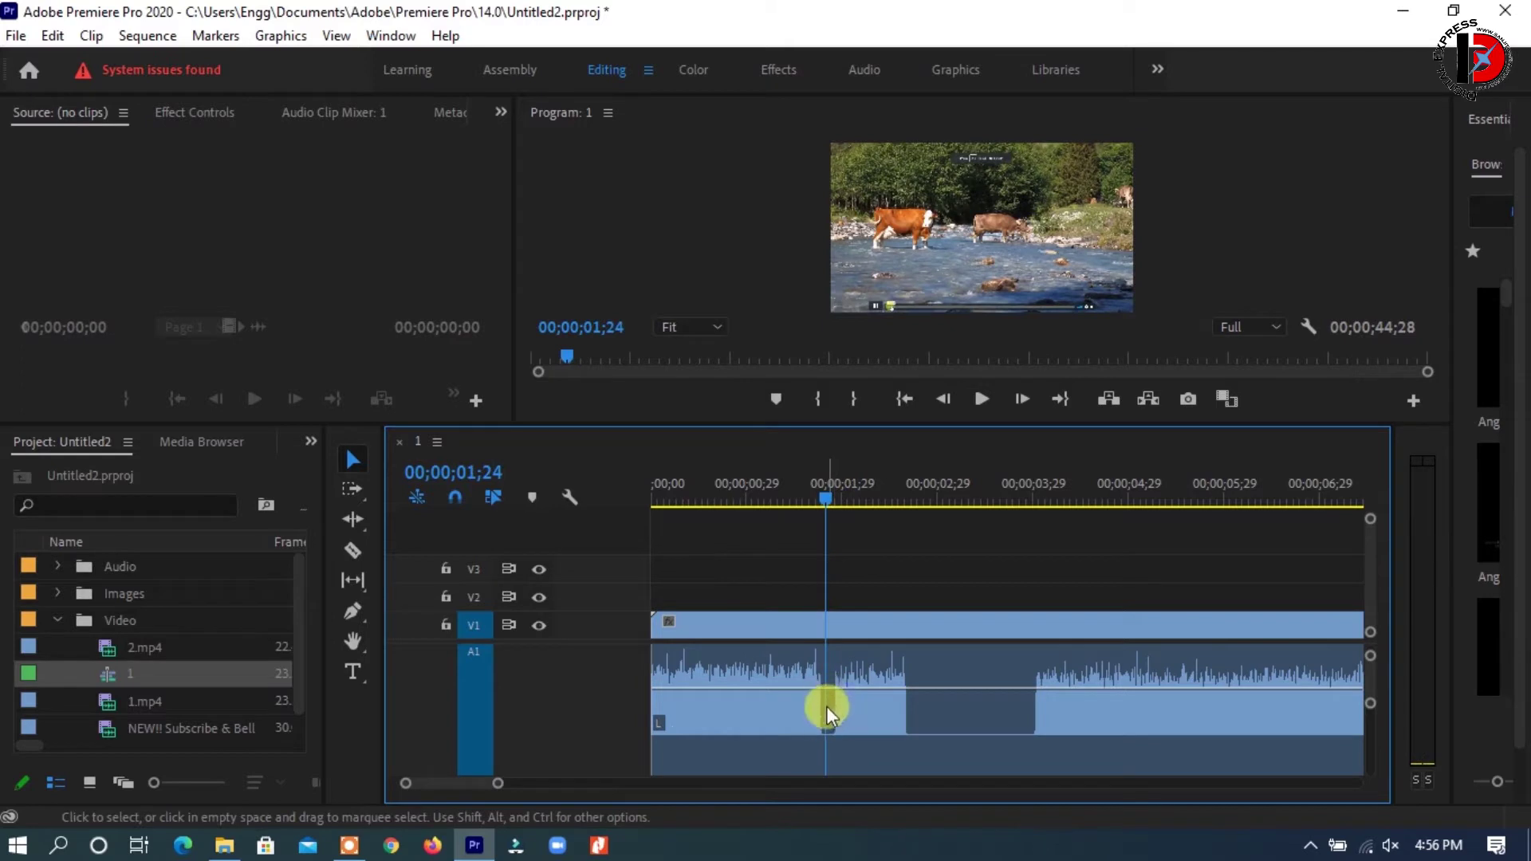
{"action": "left_click_drag", "start_coordinate": [831, 705], "coordinate": [688, 789]}
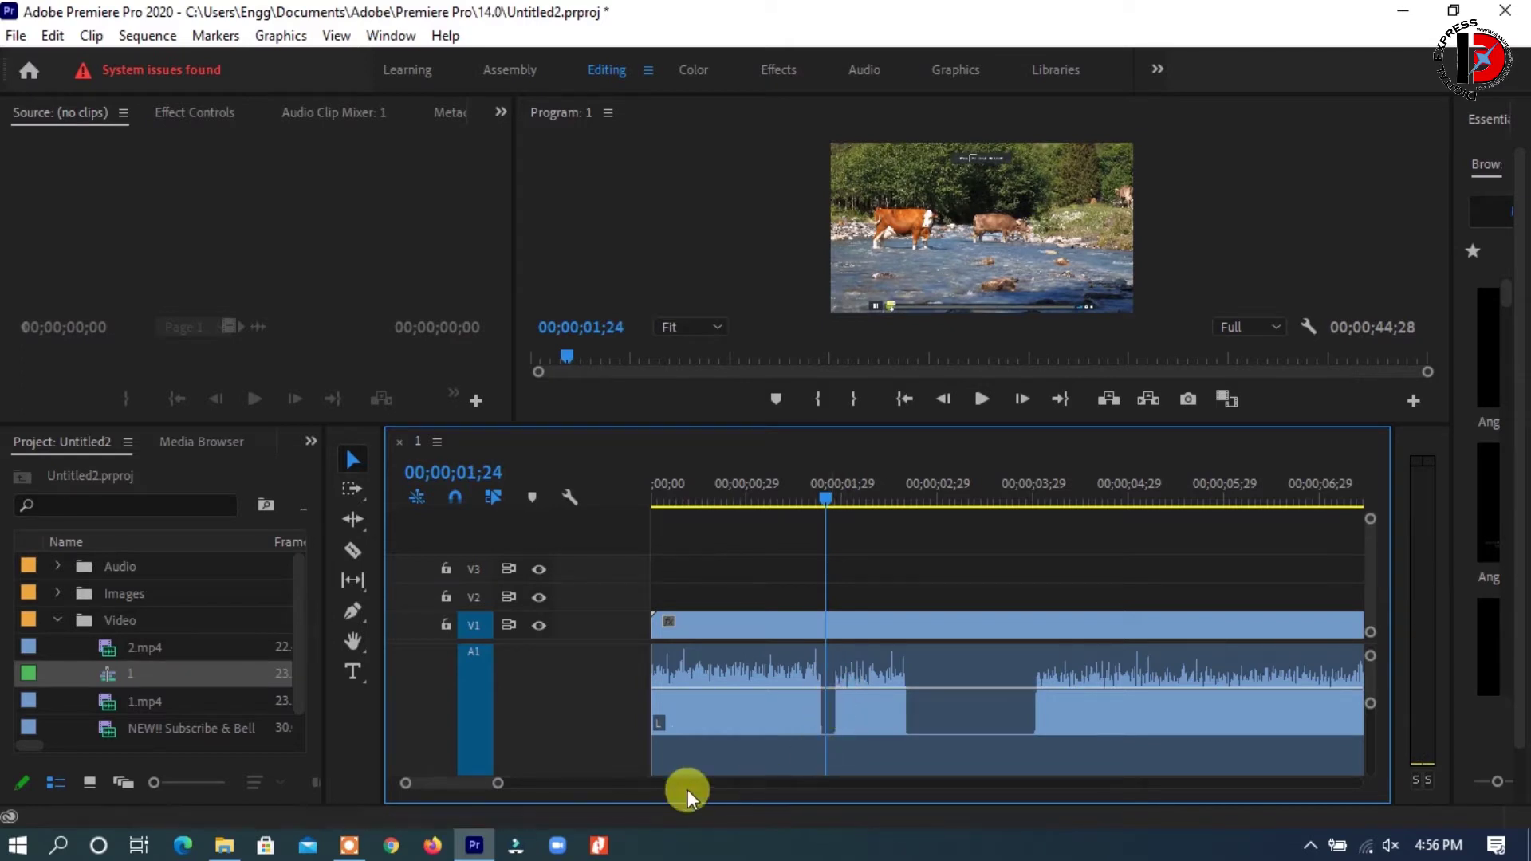
{"action": "left_click_drag", "start_coordinate": [498, 785], "coordinate": [467, 784]}
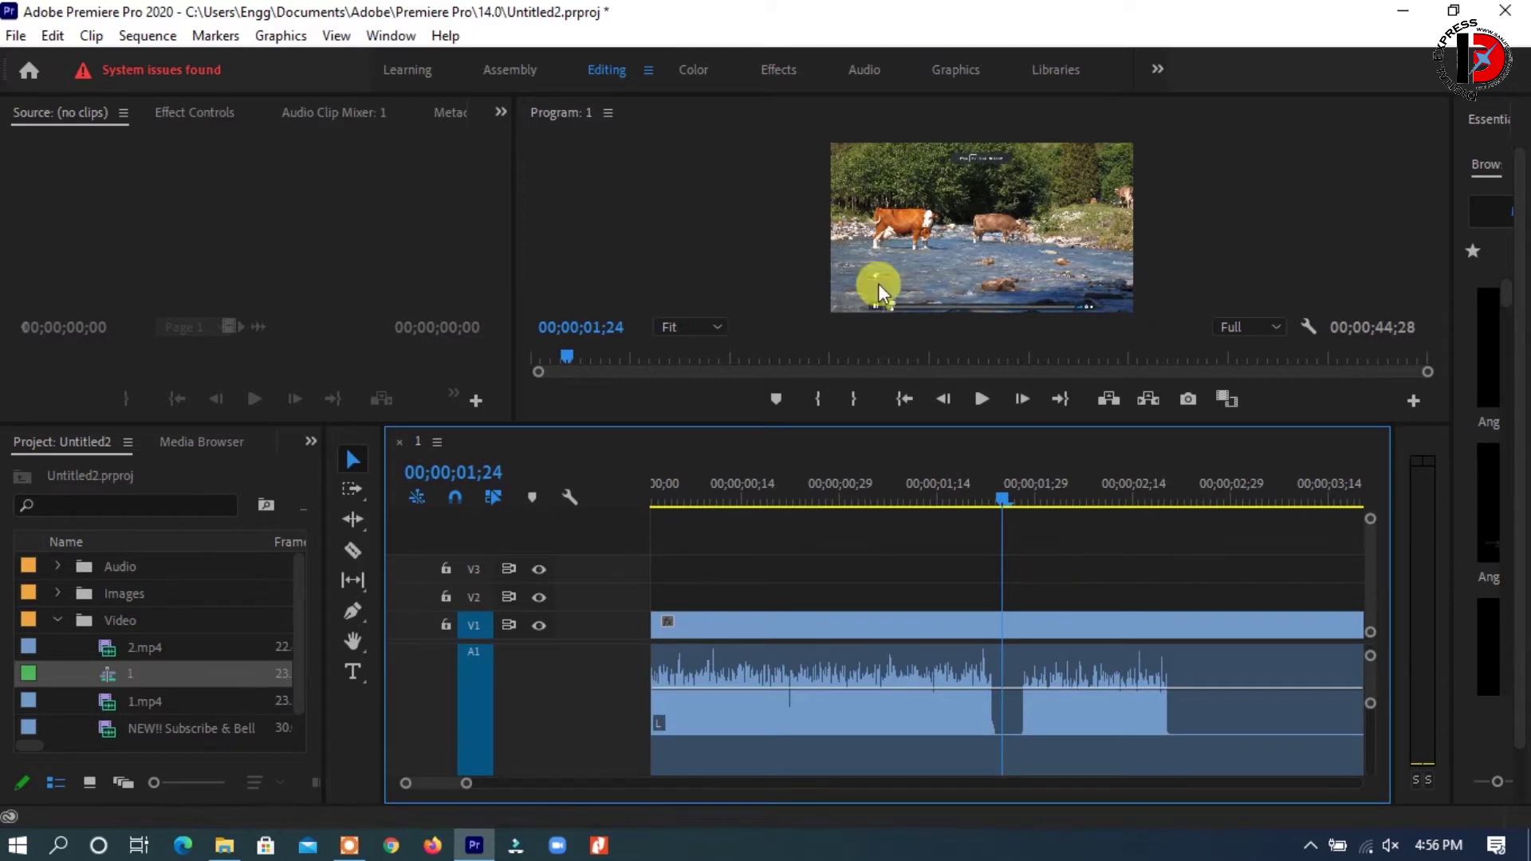
{"action": "left_click", "coordinate": [234, 232]}
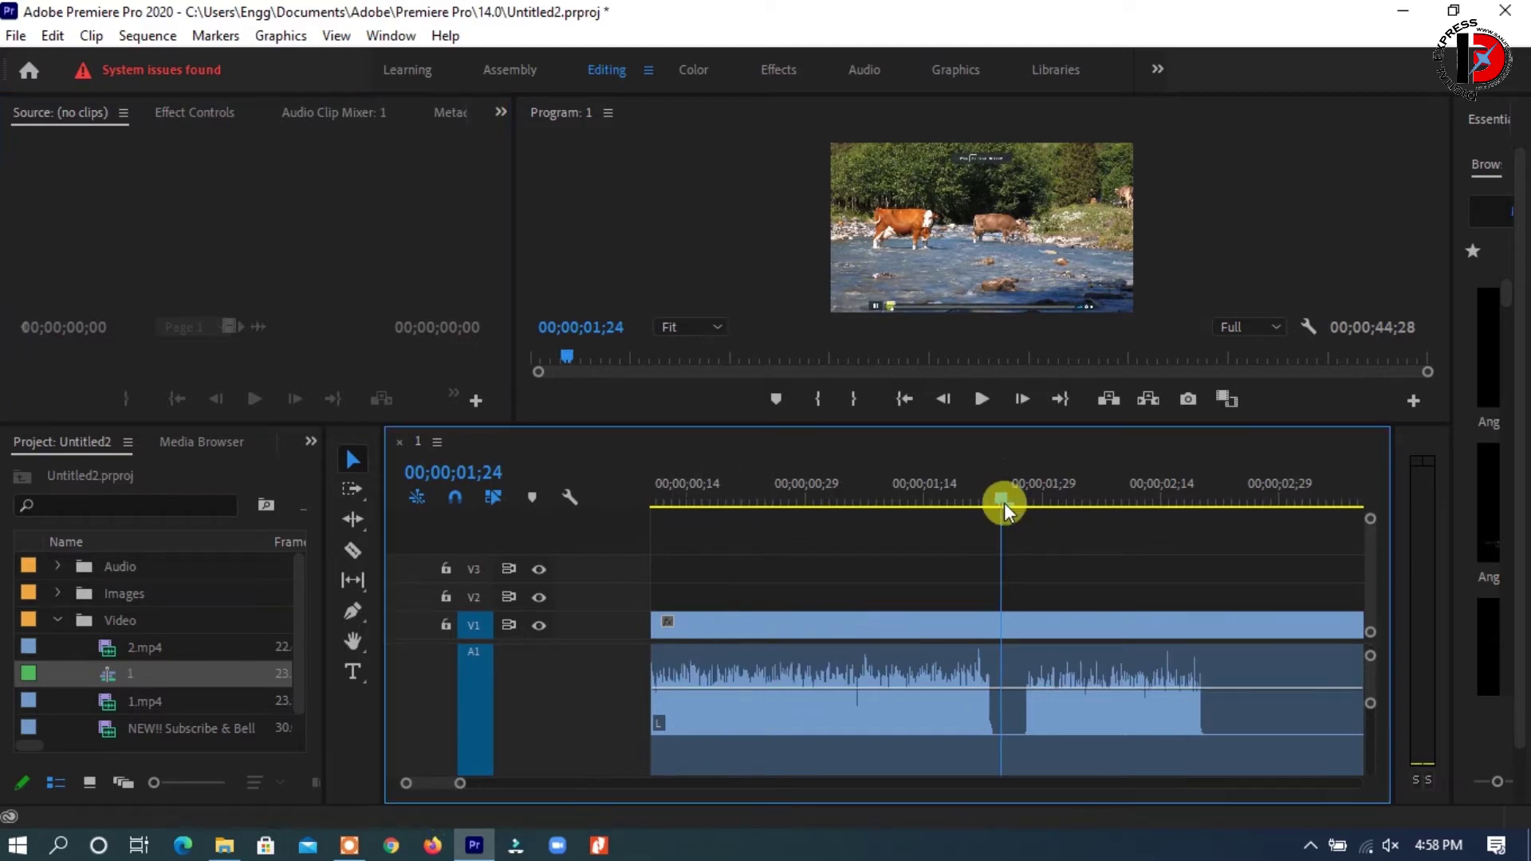
{"action": "left_click_drag", "start_coordinate": [1002, 503], "coordinate": [999, 504]}
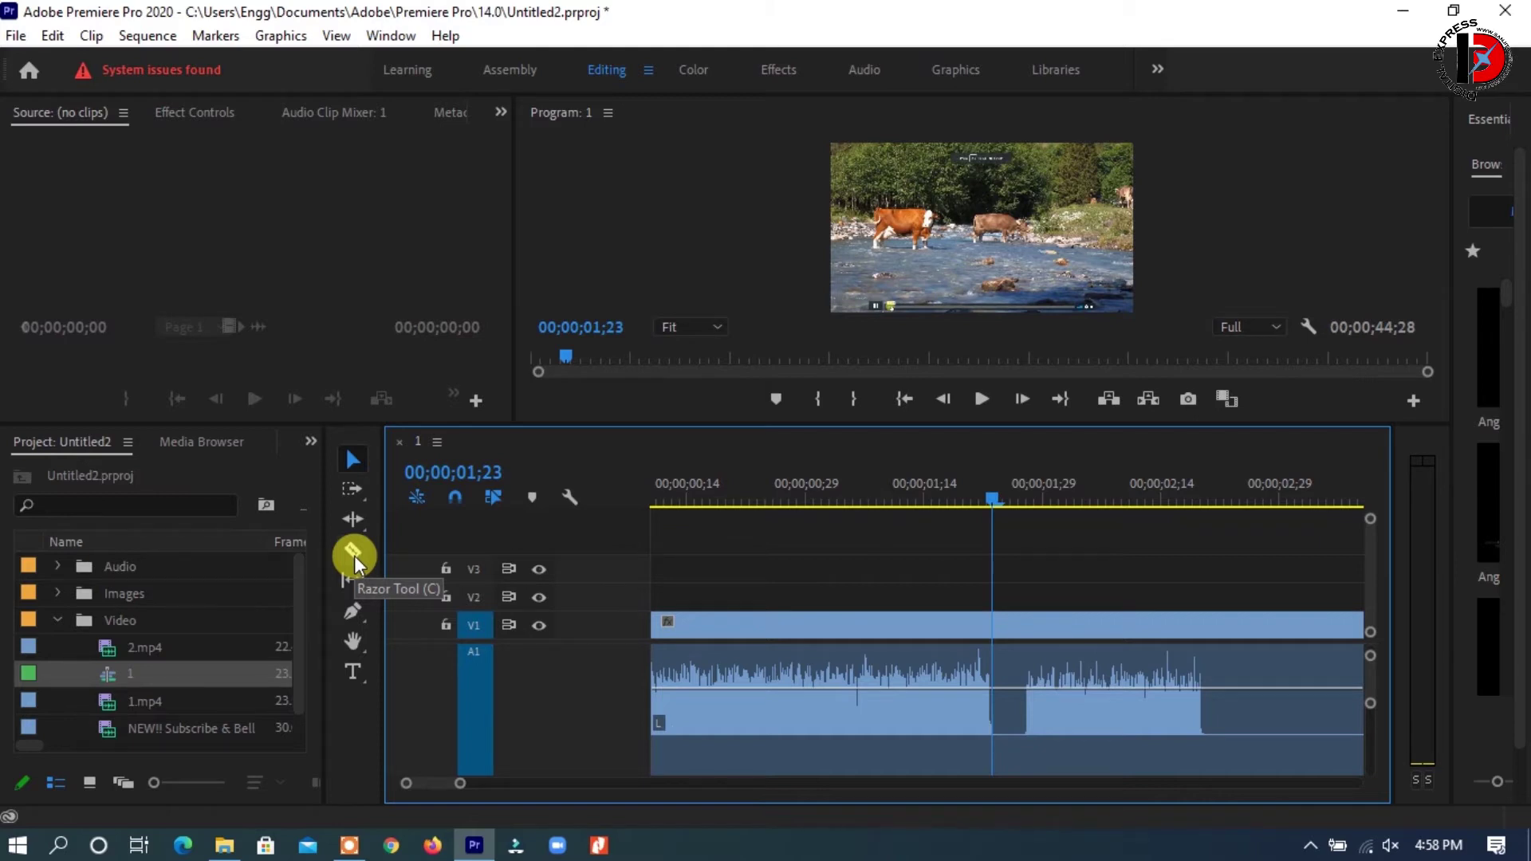
Razor-cut 1.mp4 on V1 at 00;00;01;23 and 00;00;01;27
{"action": "left_click", "coordinate": [353, 553]}
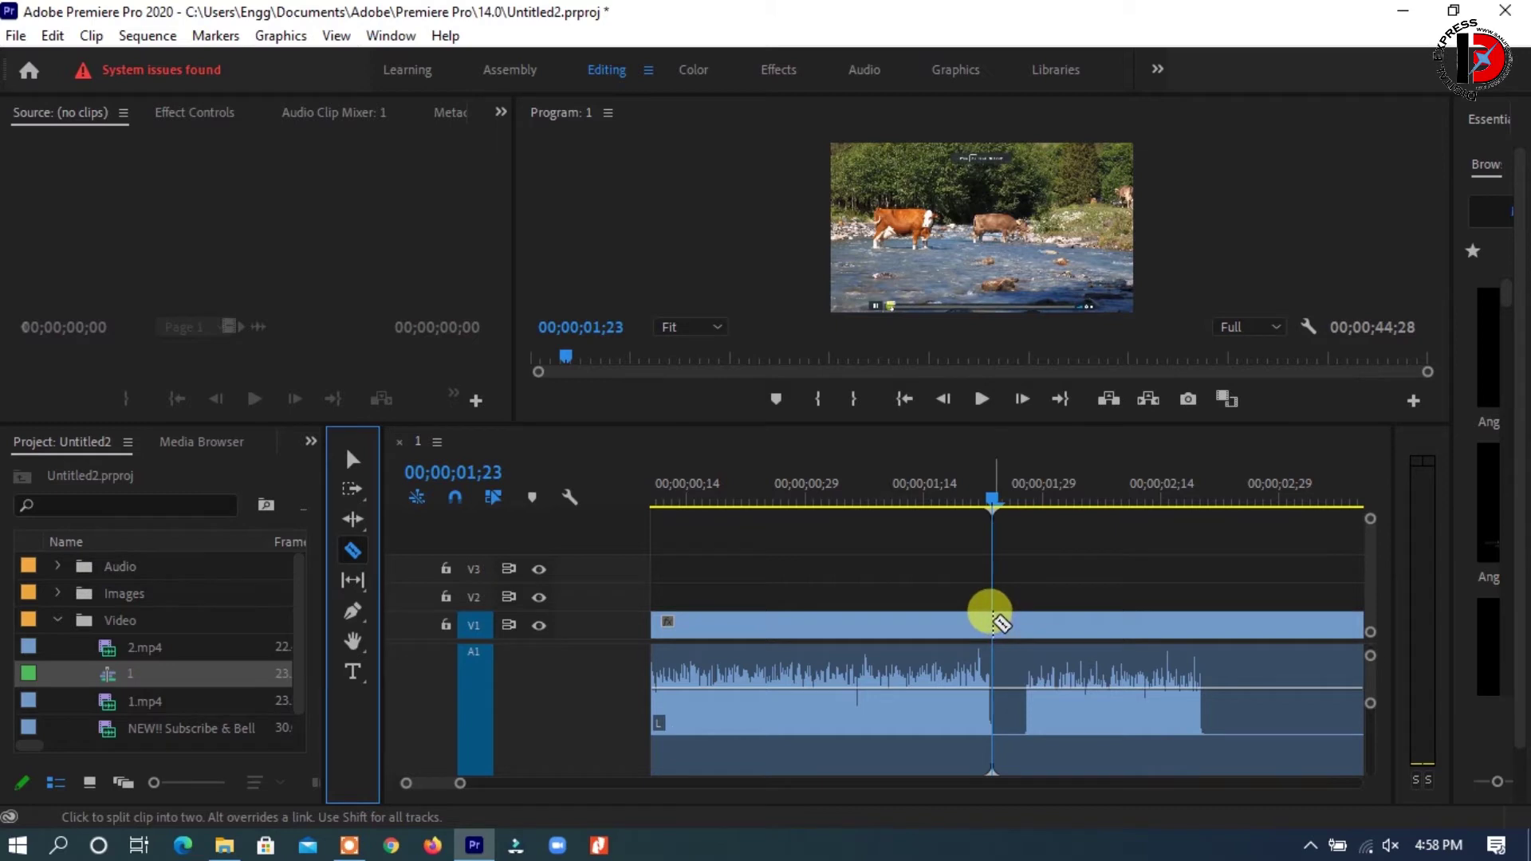
{"action": "left_click", "coordinate": [997, 626]}
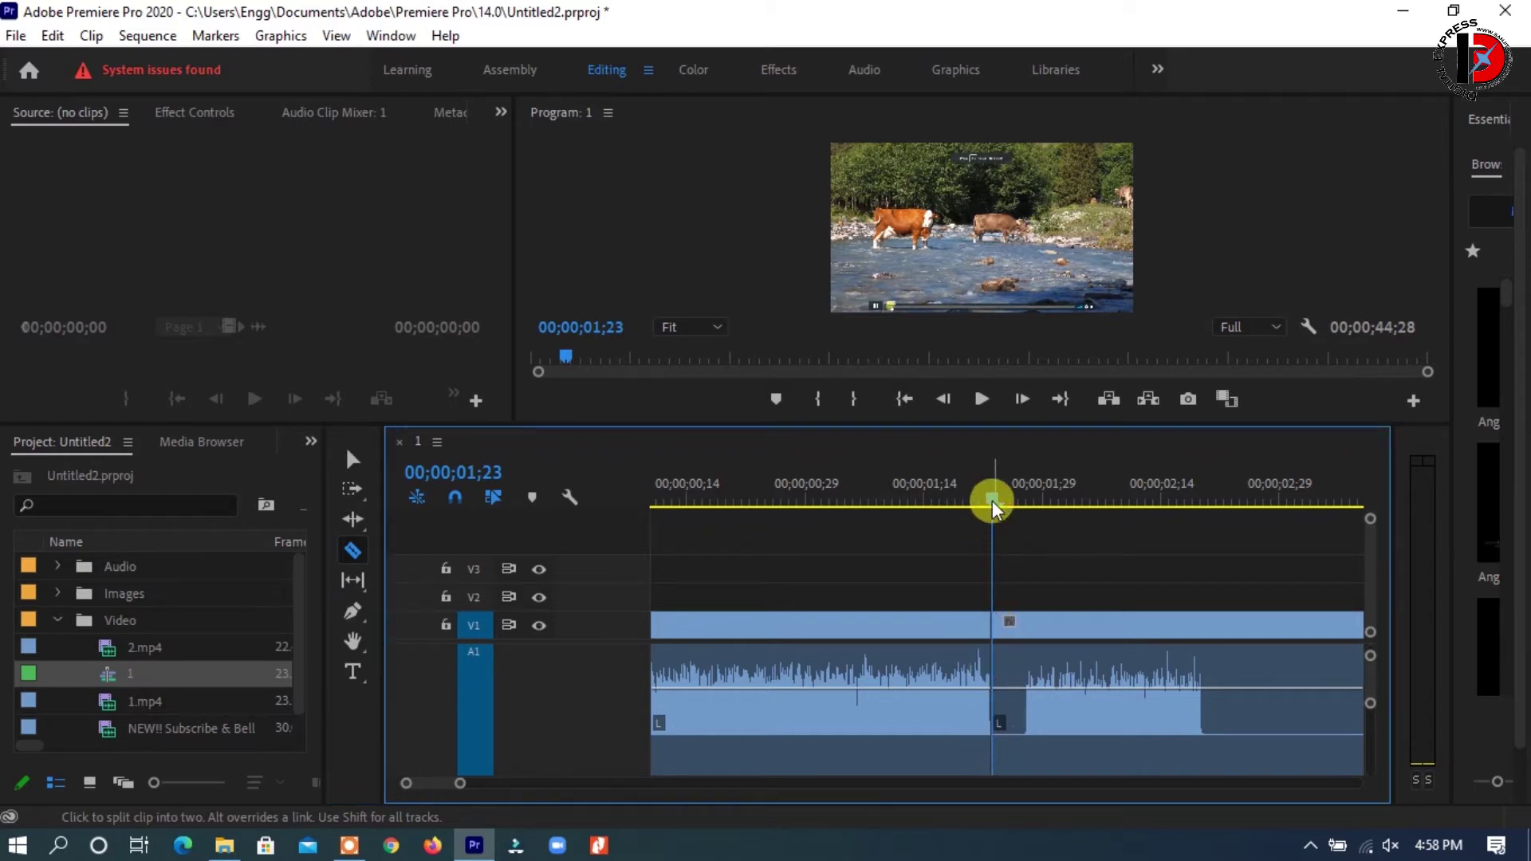
{"action": "left_click_drag", "start_coordinate": [993, 504], "coordinate": [1052, 504]}
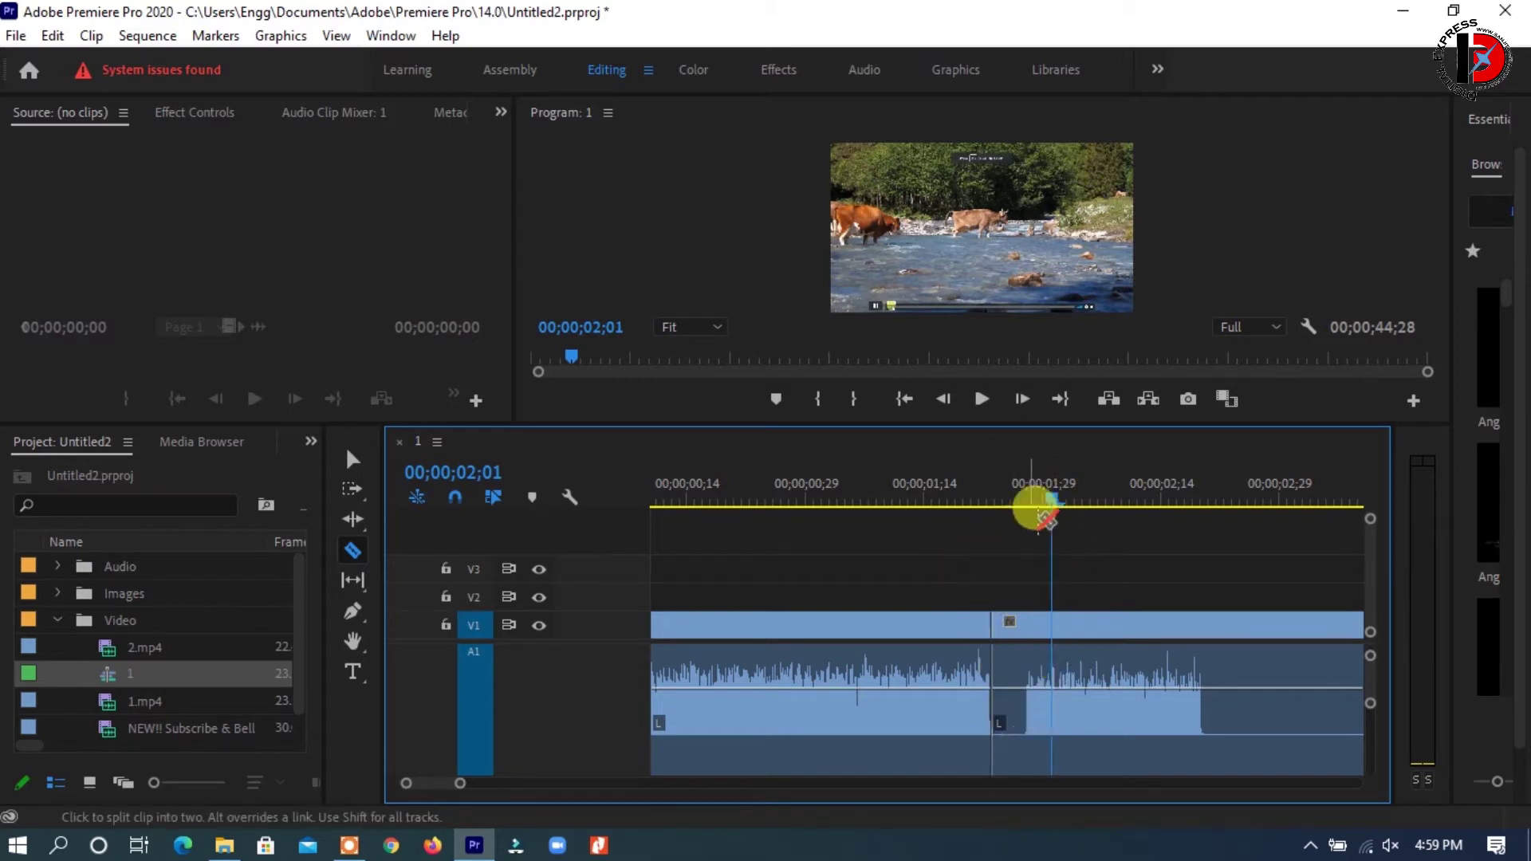
{"action": "left_click_drag", "start_coordinate": [1047, 504], "coordinate": [1022, 506]}
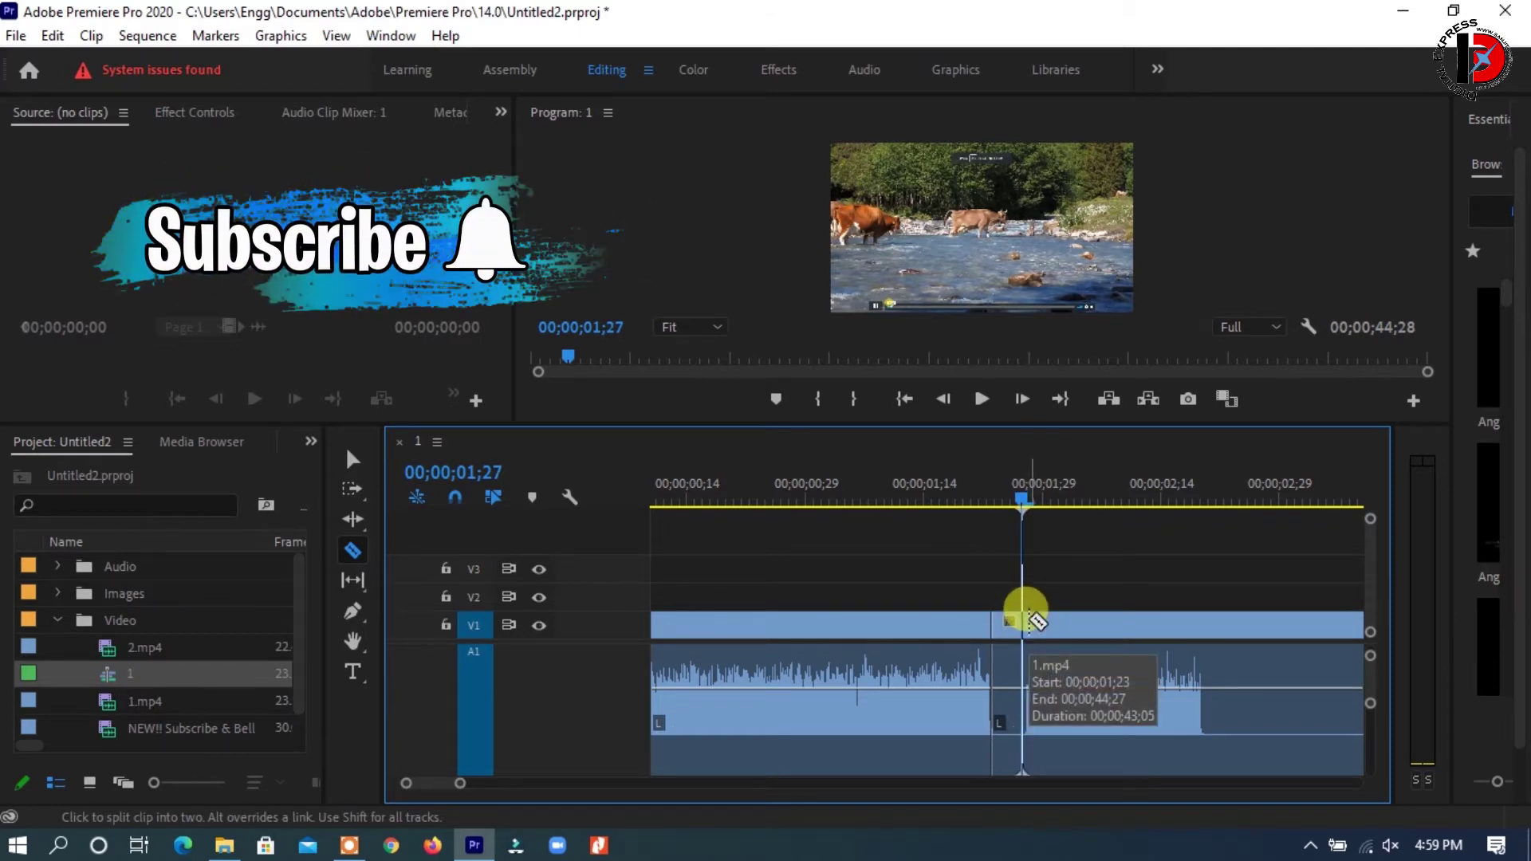
{"action": "left_click", "coordinate": [1025, 622]}
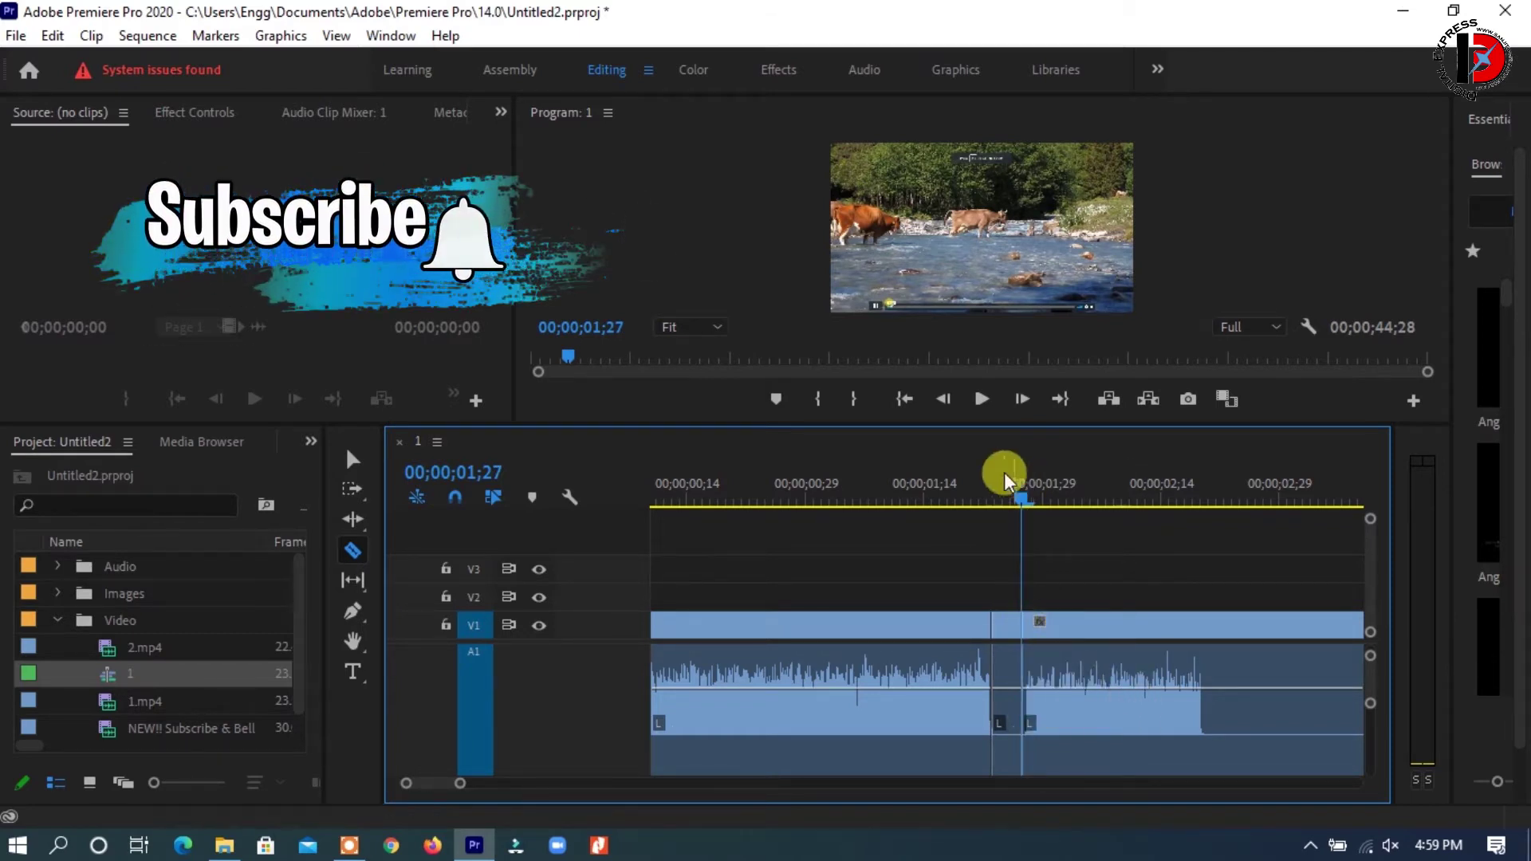
{"action": "left_click_drag", "start_coordinate": [1017, 495], "coordinate": [1050, 514]}
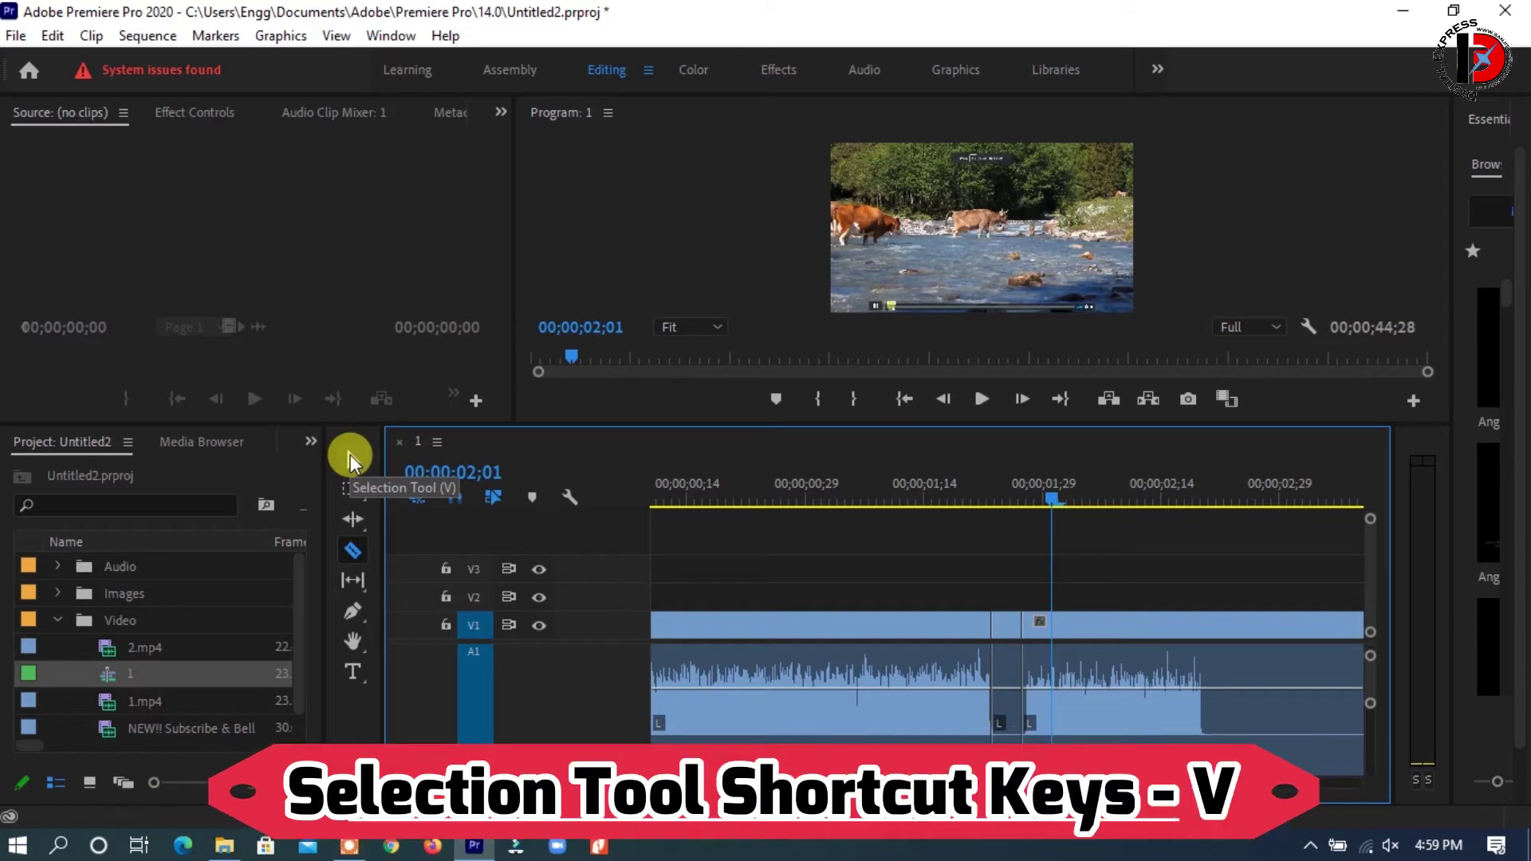
Delete the short piece between 00;00;01;23 and 00;00;01;27, leaving a gap
{"action": "left_click", "coordinate": [351, 460]}
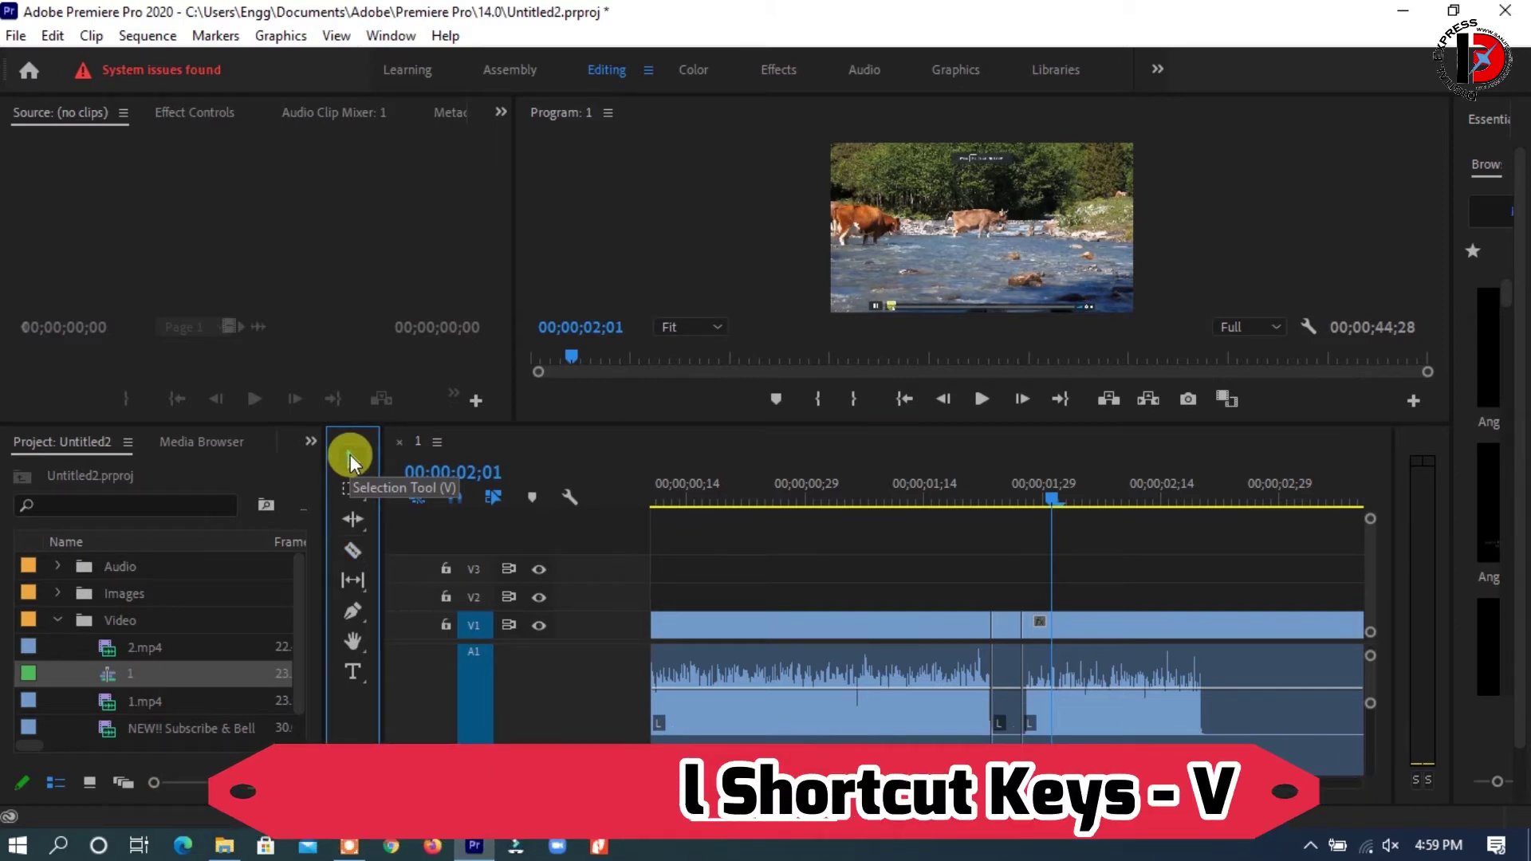
{"action": "left_click", "coordinate": [1006, 629]}
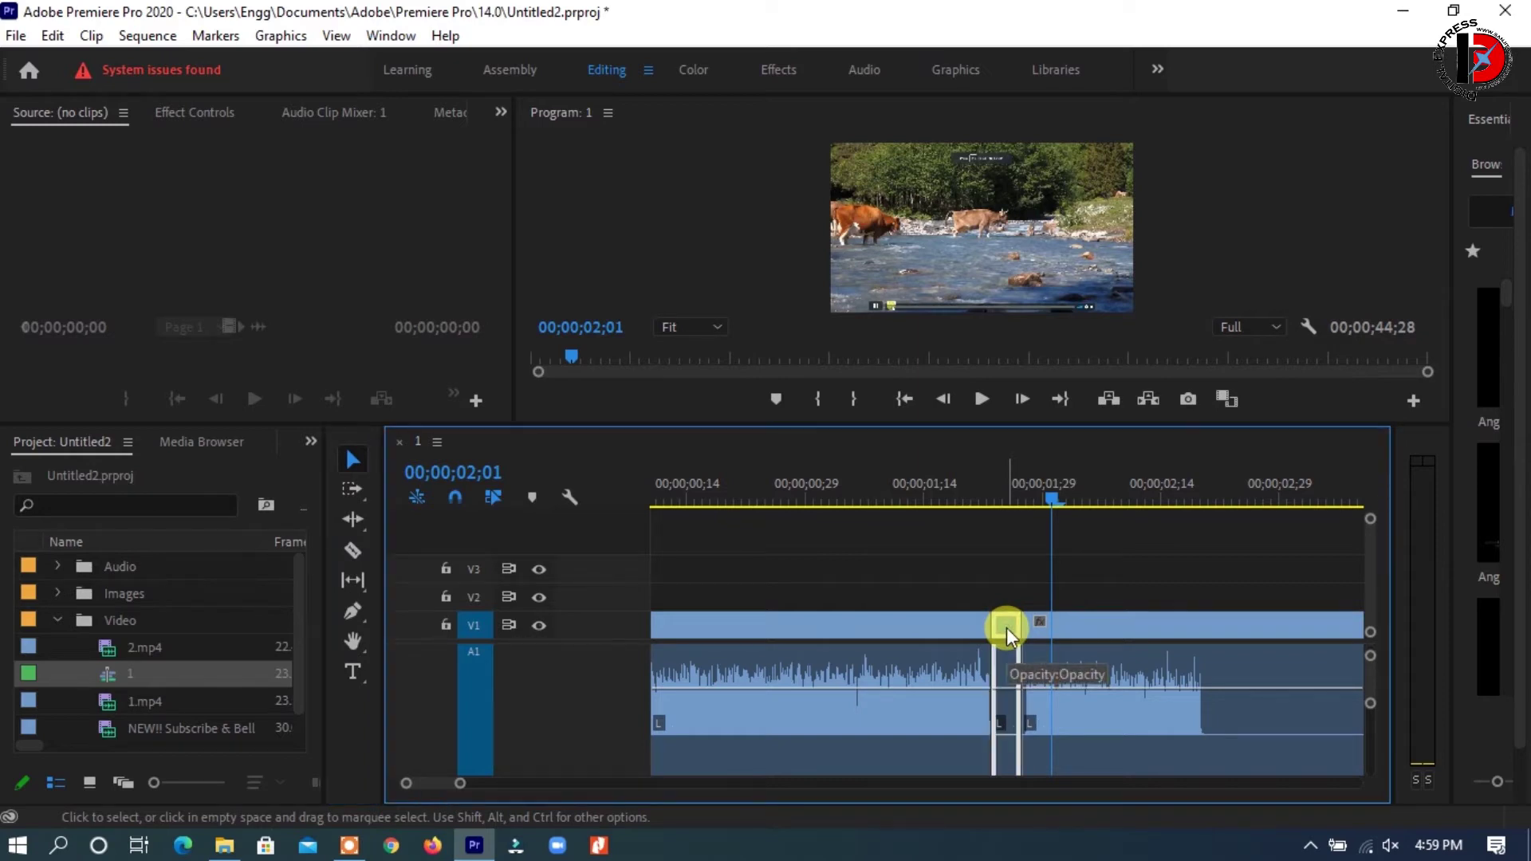
{"action": "key", "text": "Delete"}
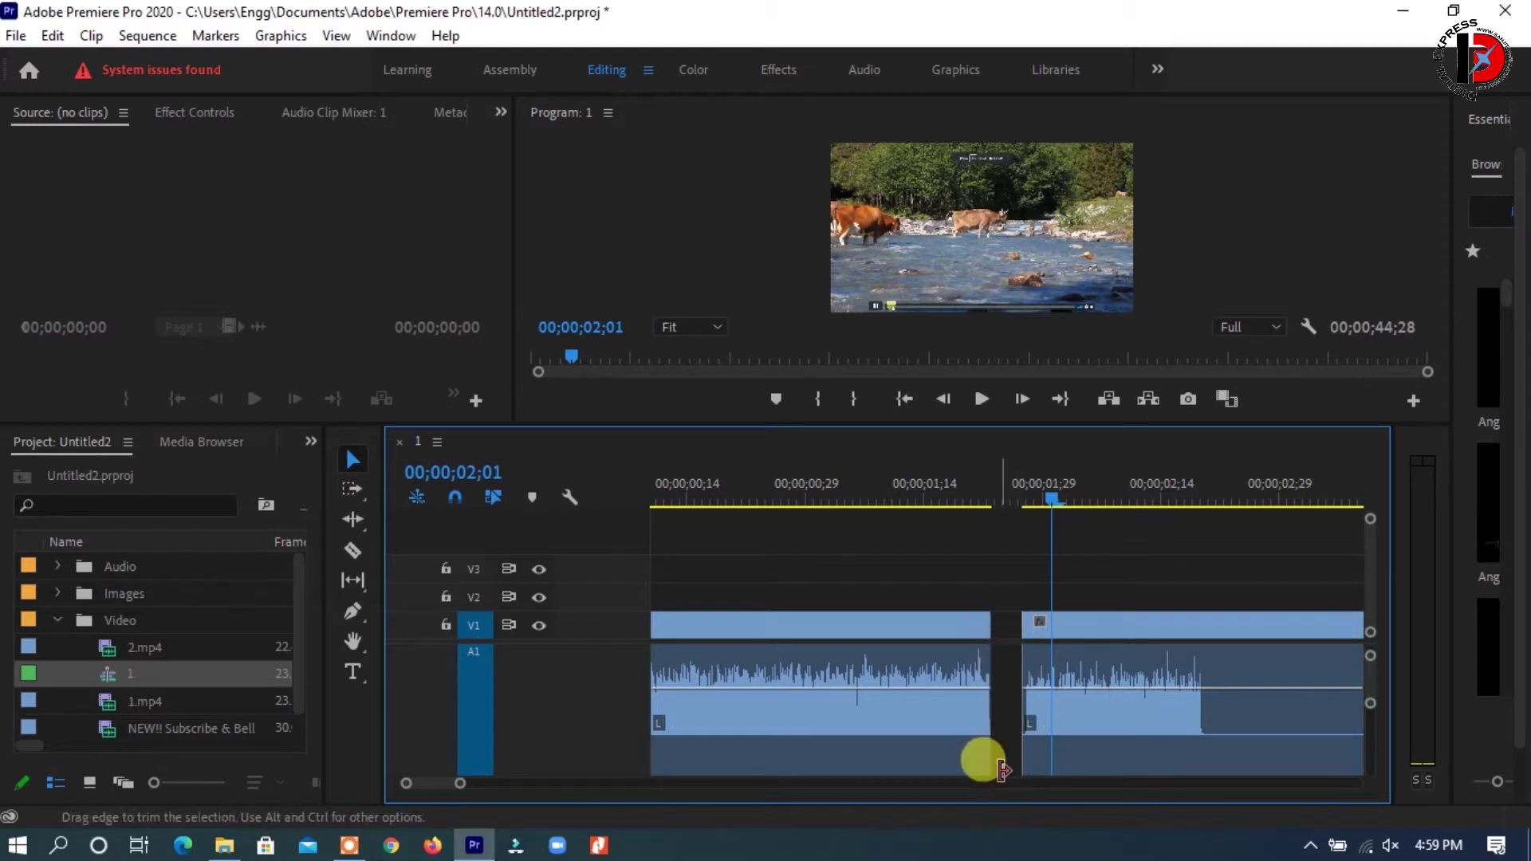
Ripple Delete the leftover gap so the remaining clips sit back to back
{"action": "left_click", "coordinate": [1008, 628]}
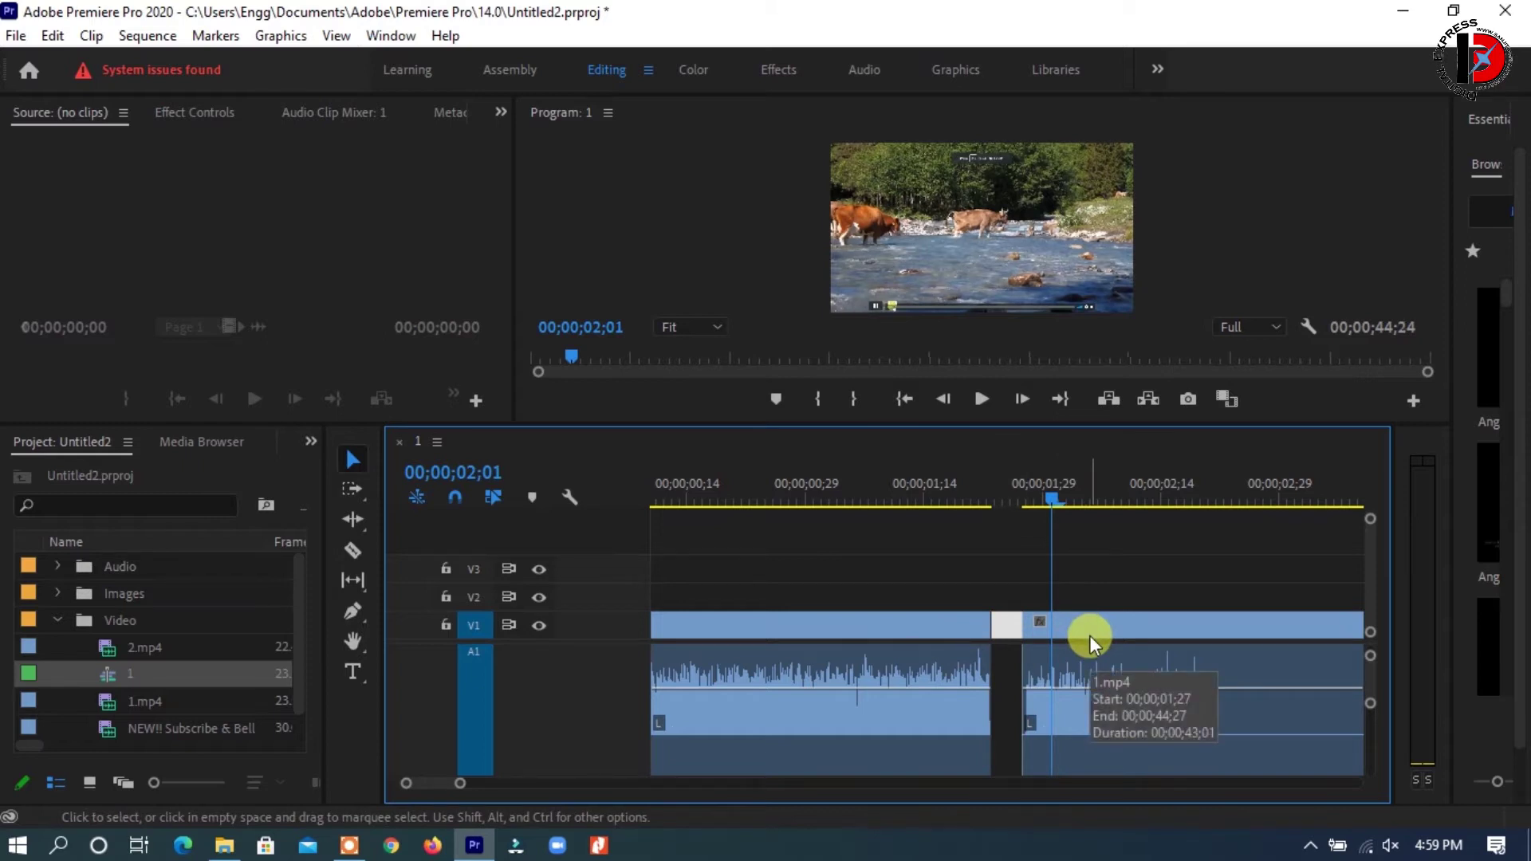
{"action": "key", "text": "Delete"}
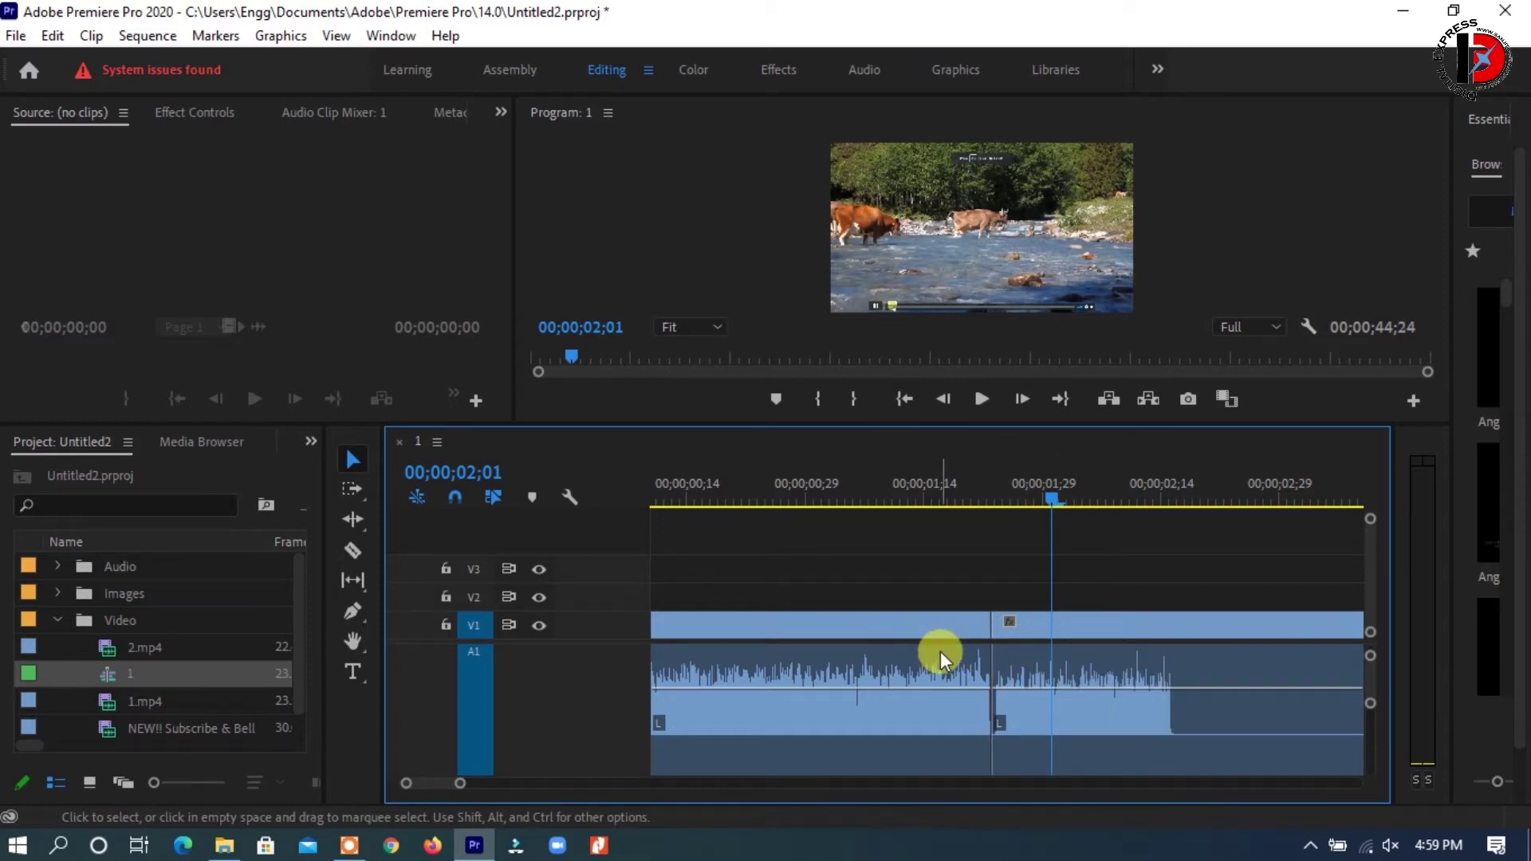
{"action": "key", "text": "ctrl+z"}
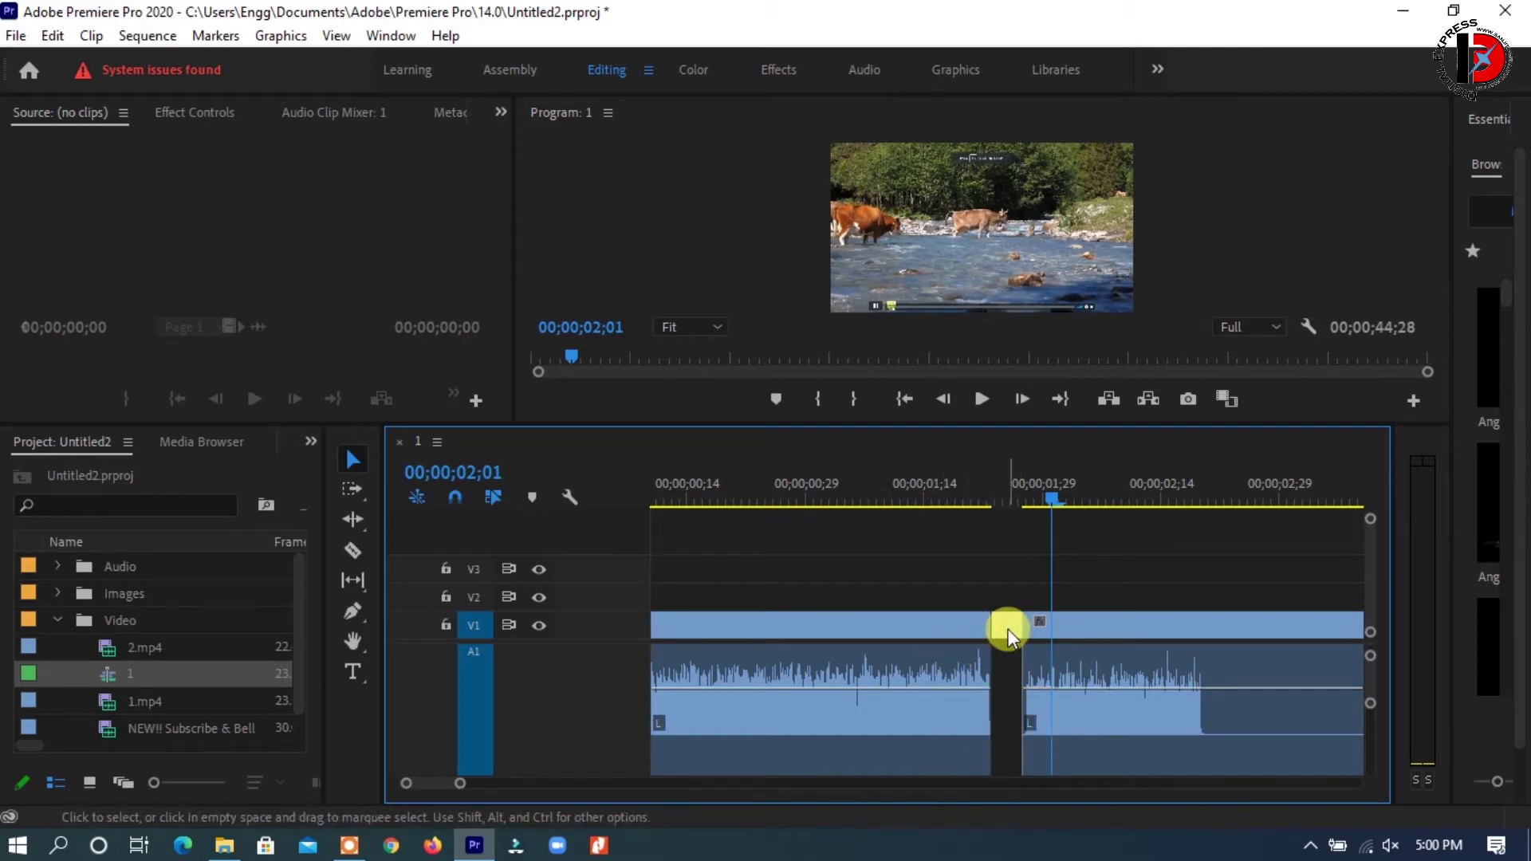
{"action": "right_click", "coordinate": [1007, 628]}
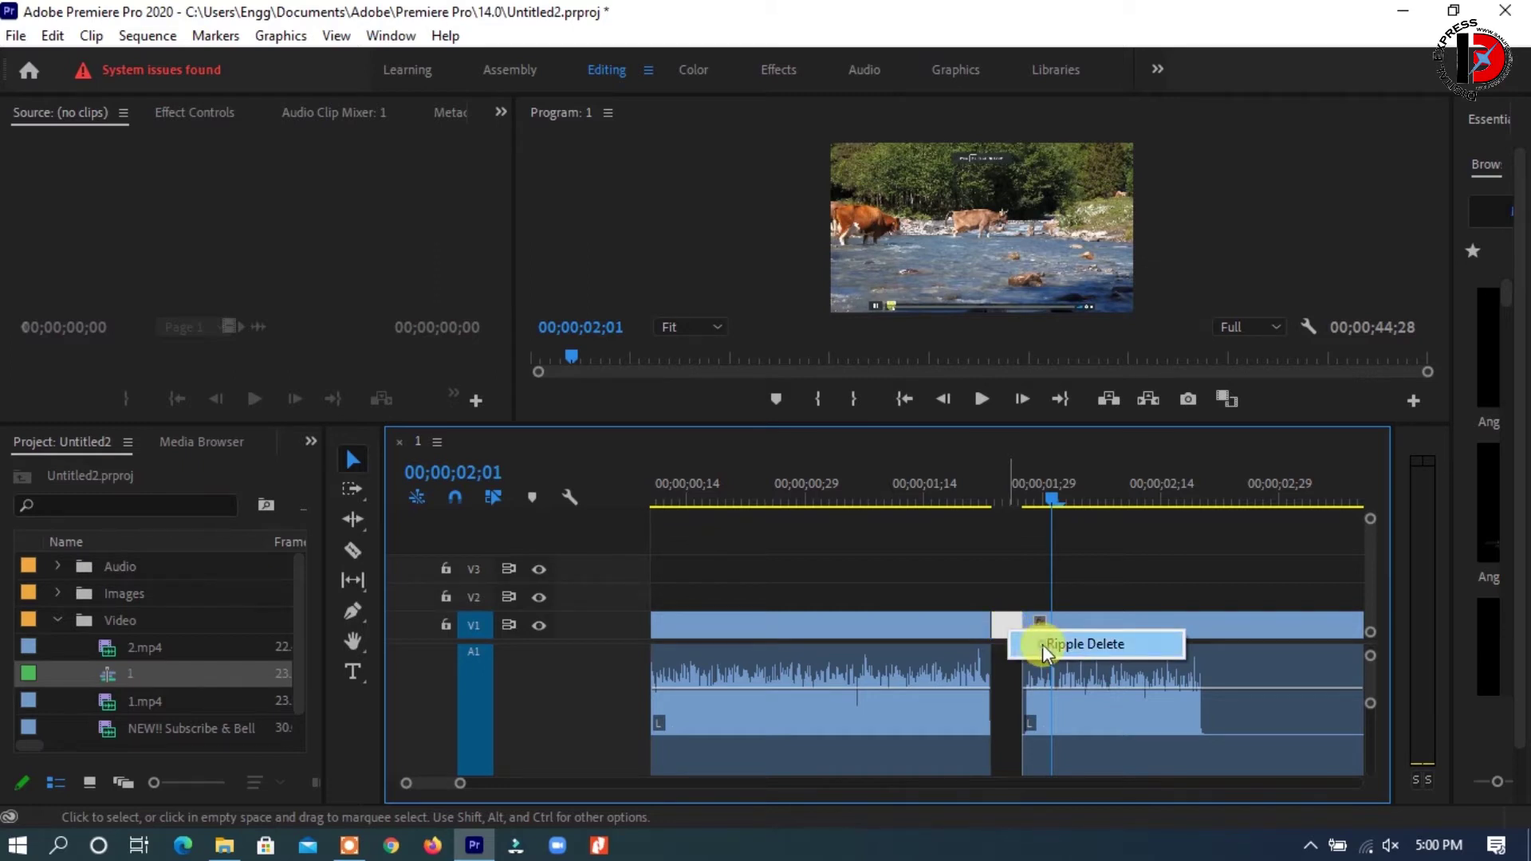
{"action": "left_click", "coordinate": [1041, 644]}
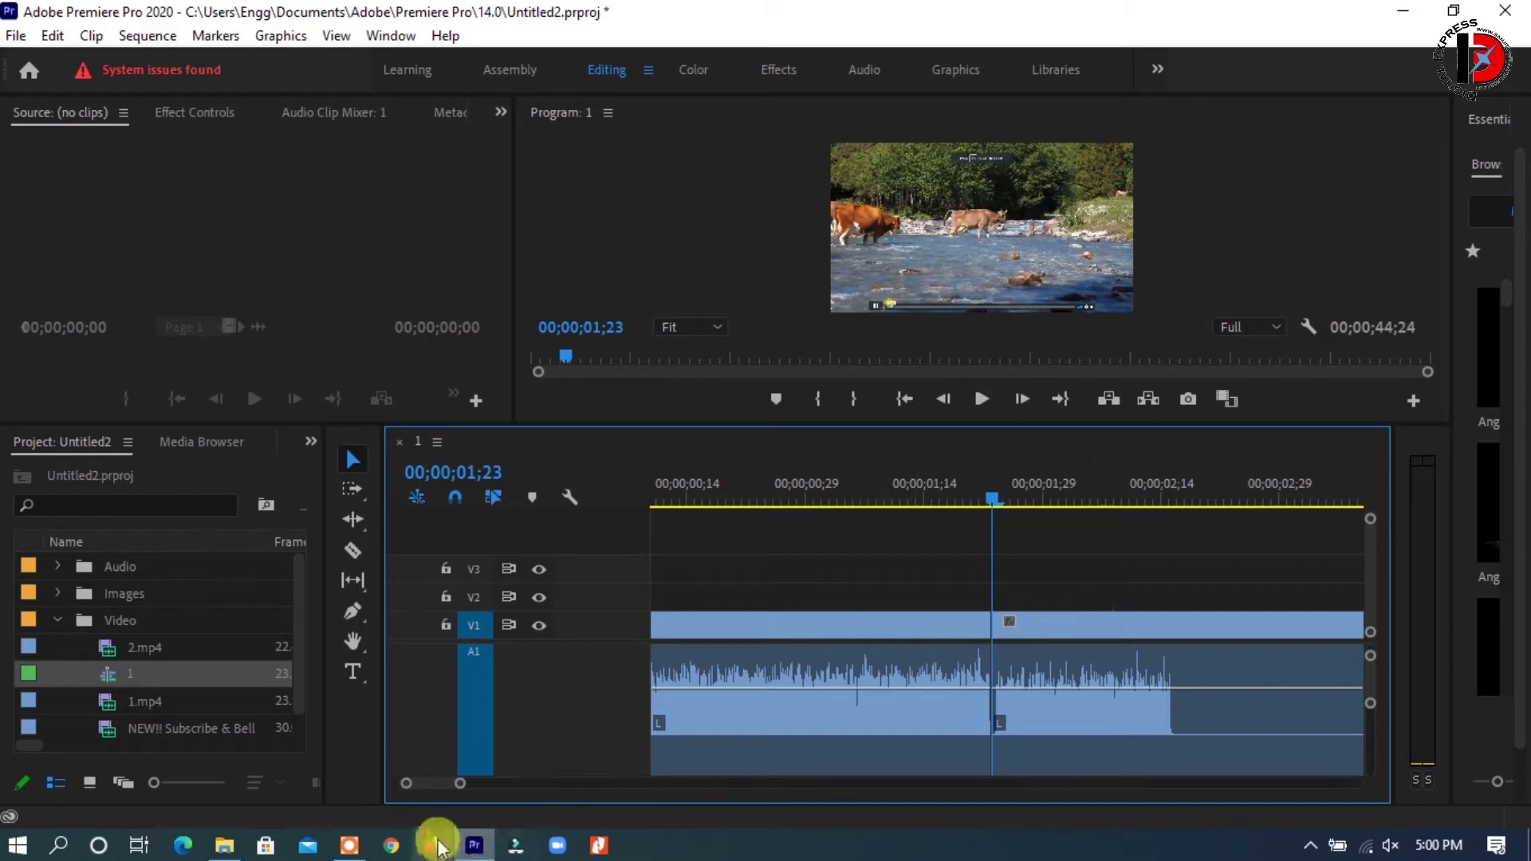
{"action": "left_click_drag", "start_coordinate": [460, 783], "coordinate": [475, 783]}
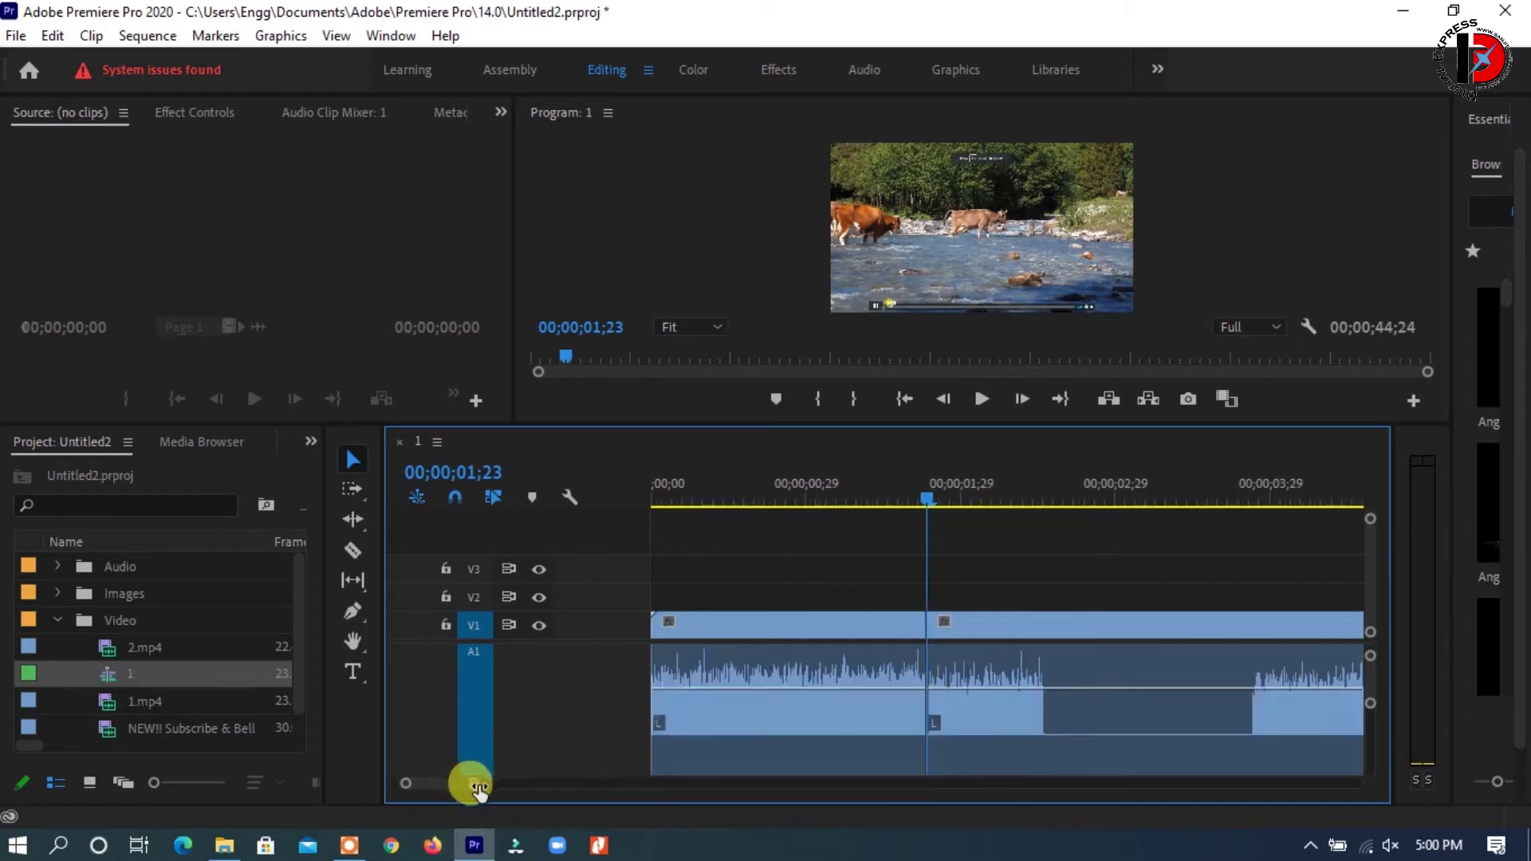
{"action": "left_click_drag", "start_coordinate": [930, 505], "coordinate": [1049, 558]}
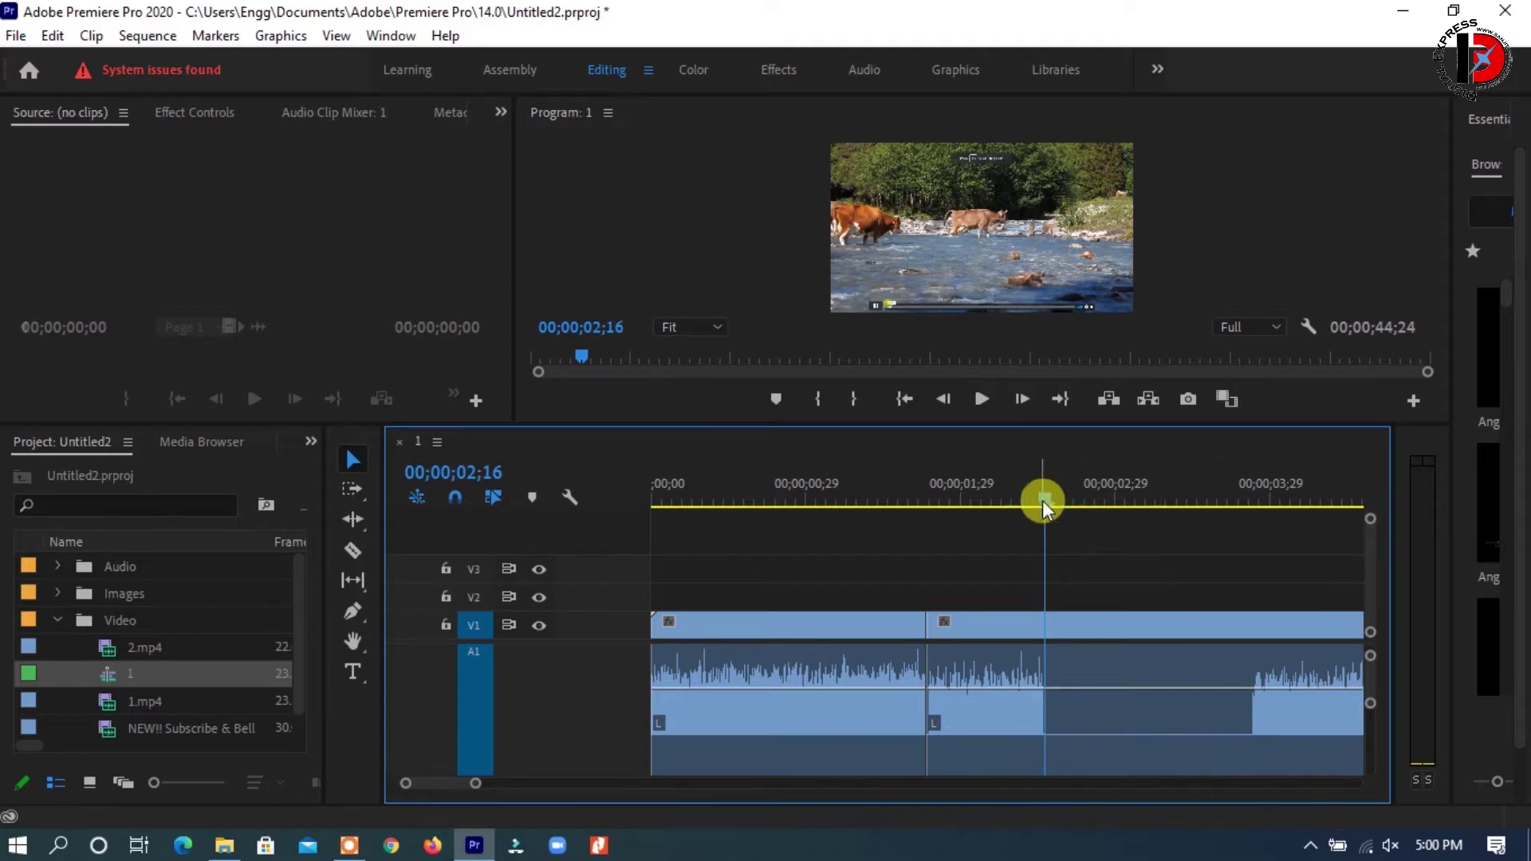
Razor-cut 1.mp4 at 00;00;02;16 and 00;00;03;26
{"action": "left_click", "coordinate": [351, 553]}
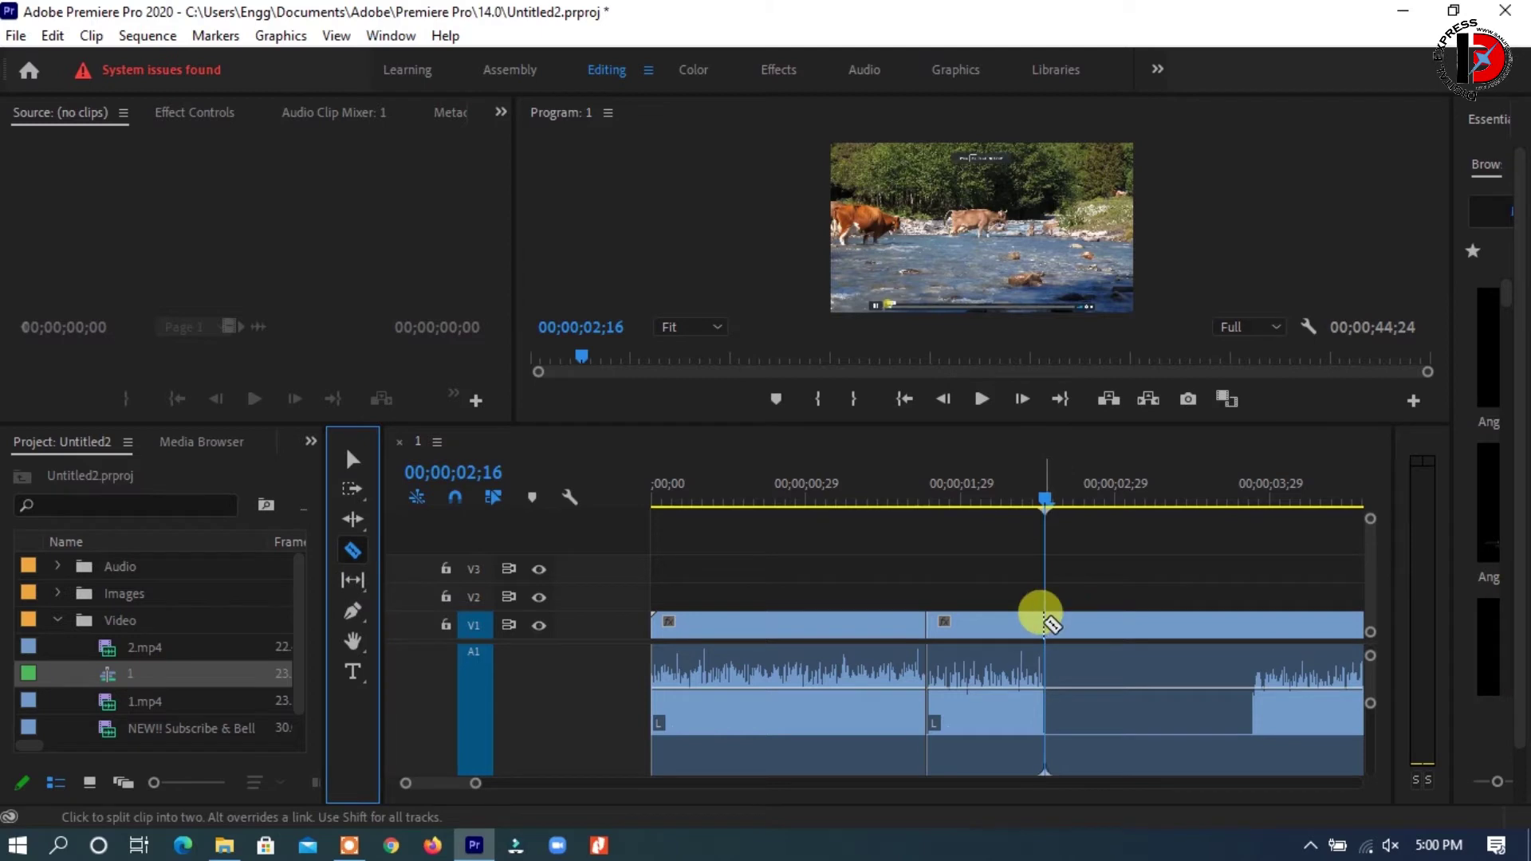
{"action": "left_click", "coordinate": [1044, 625]}
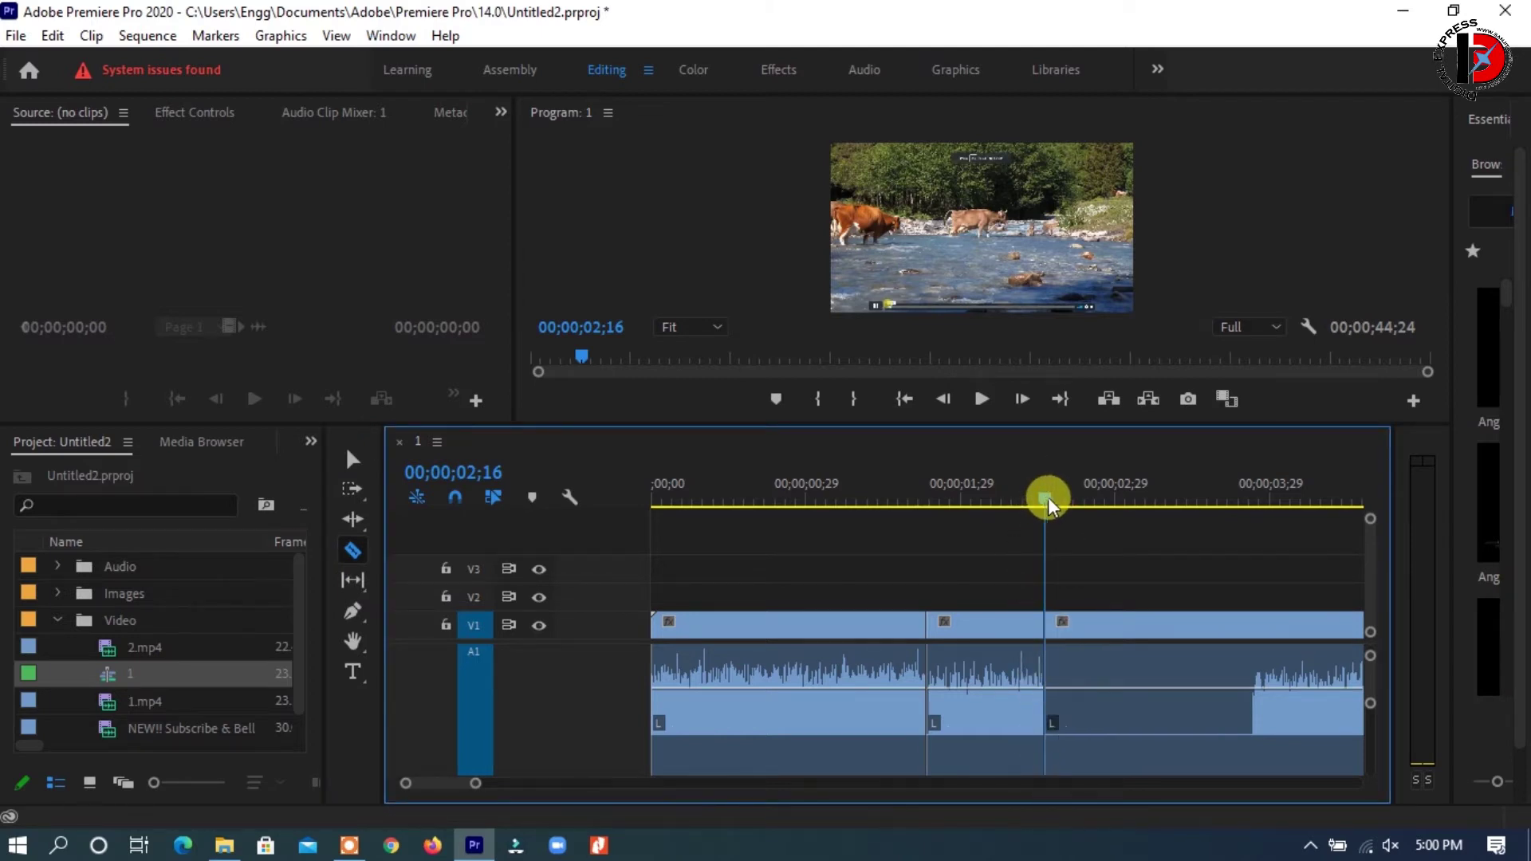
{"action": "left_click_drag", "start_coordinate": [1049, 505], "coordinate": [1251, 556]}
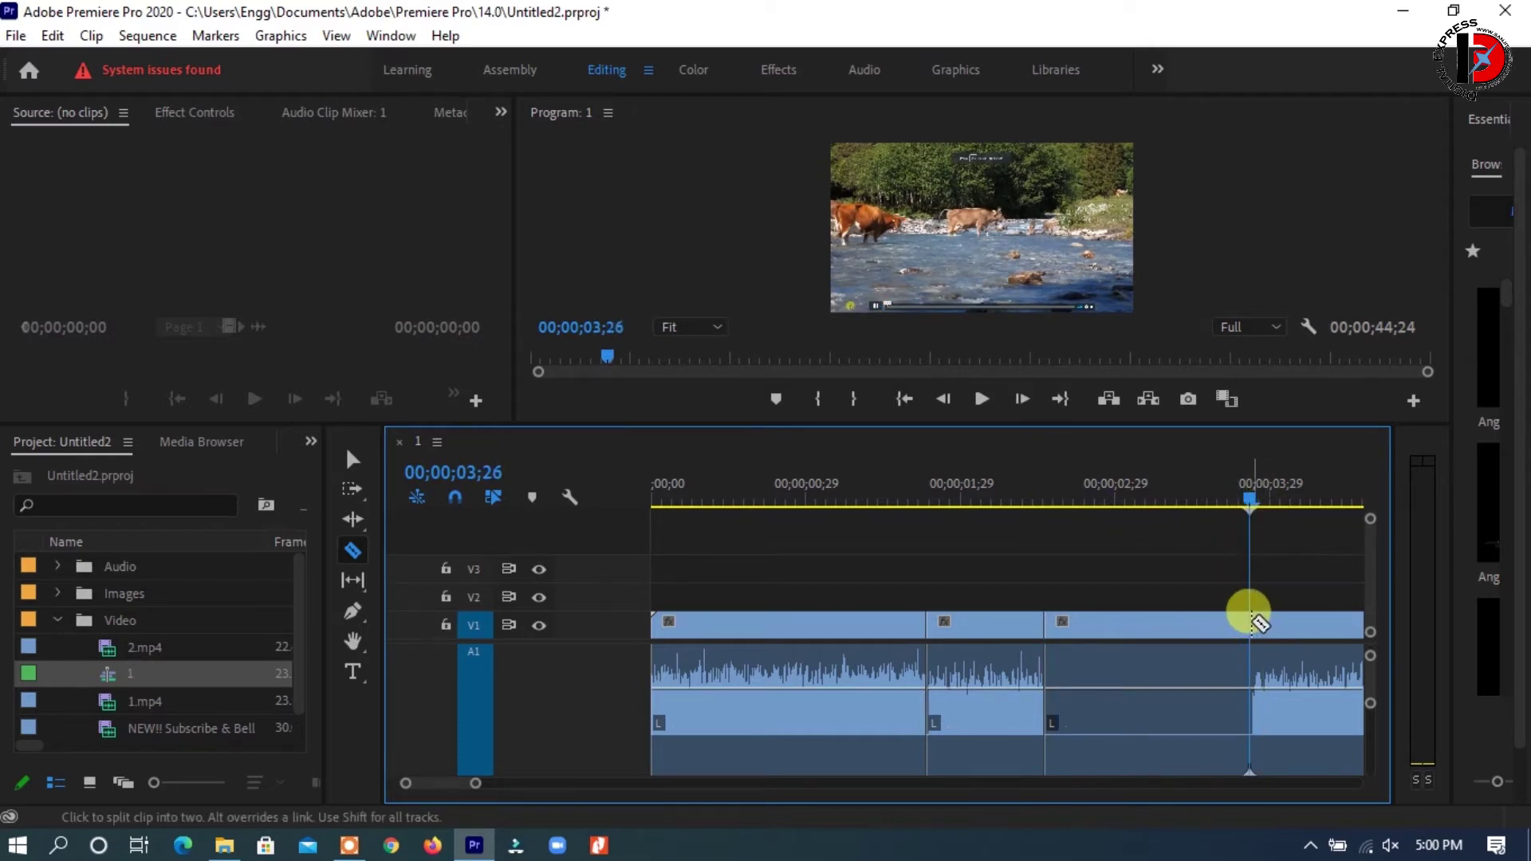
{"action": "left_click", "coordinate": [1250, 622]}
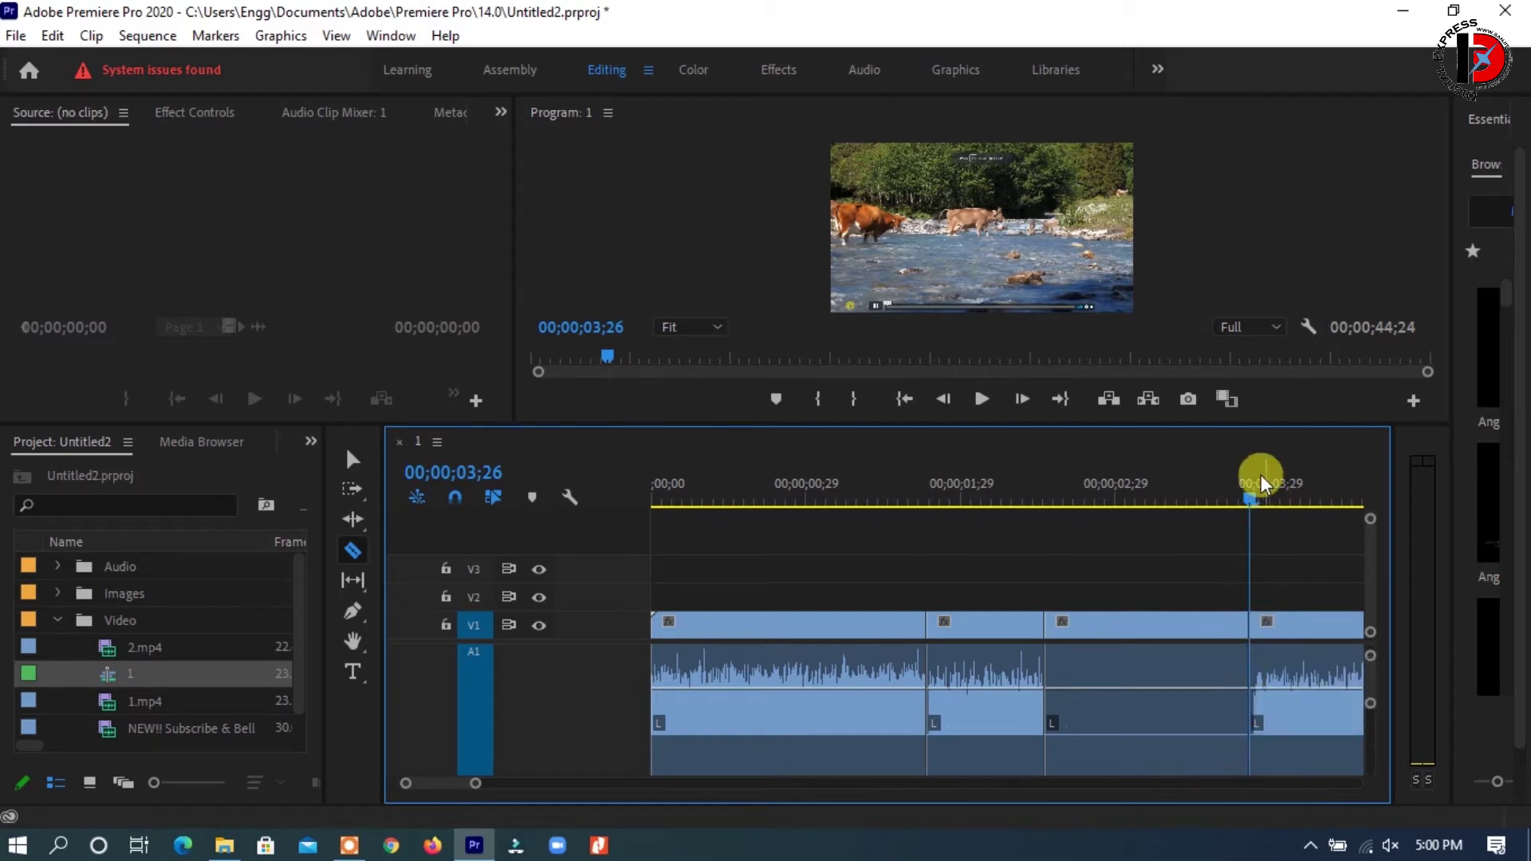
{"action": "left_click_drag", "start_coordinate": [1261, 483], "coordinate": [1292, 487]}
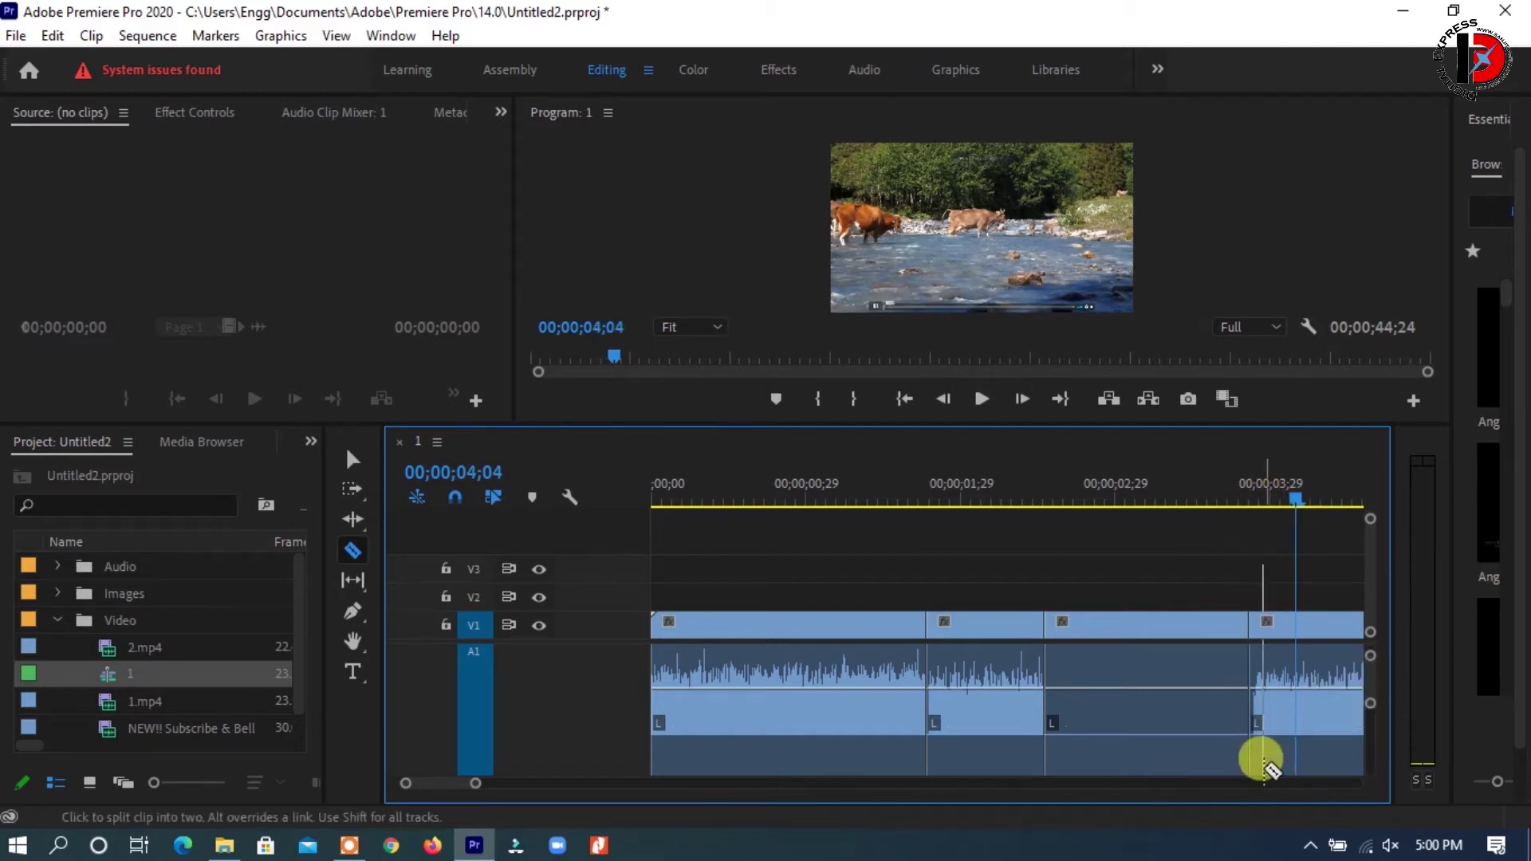
Delete the piece between those cuts and Ripple Delete the remaining gap
{"action": "left_click", "coordinate": [352, 461]}
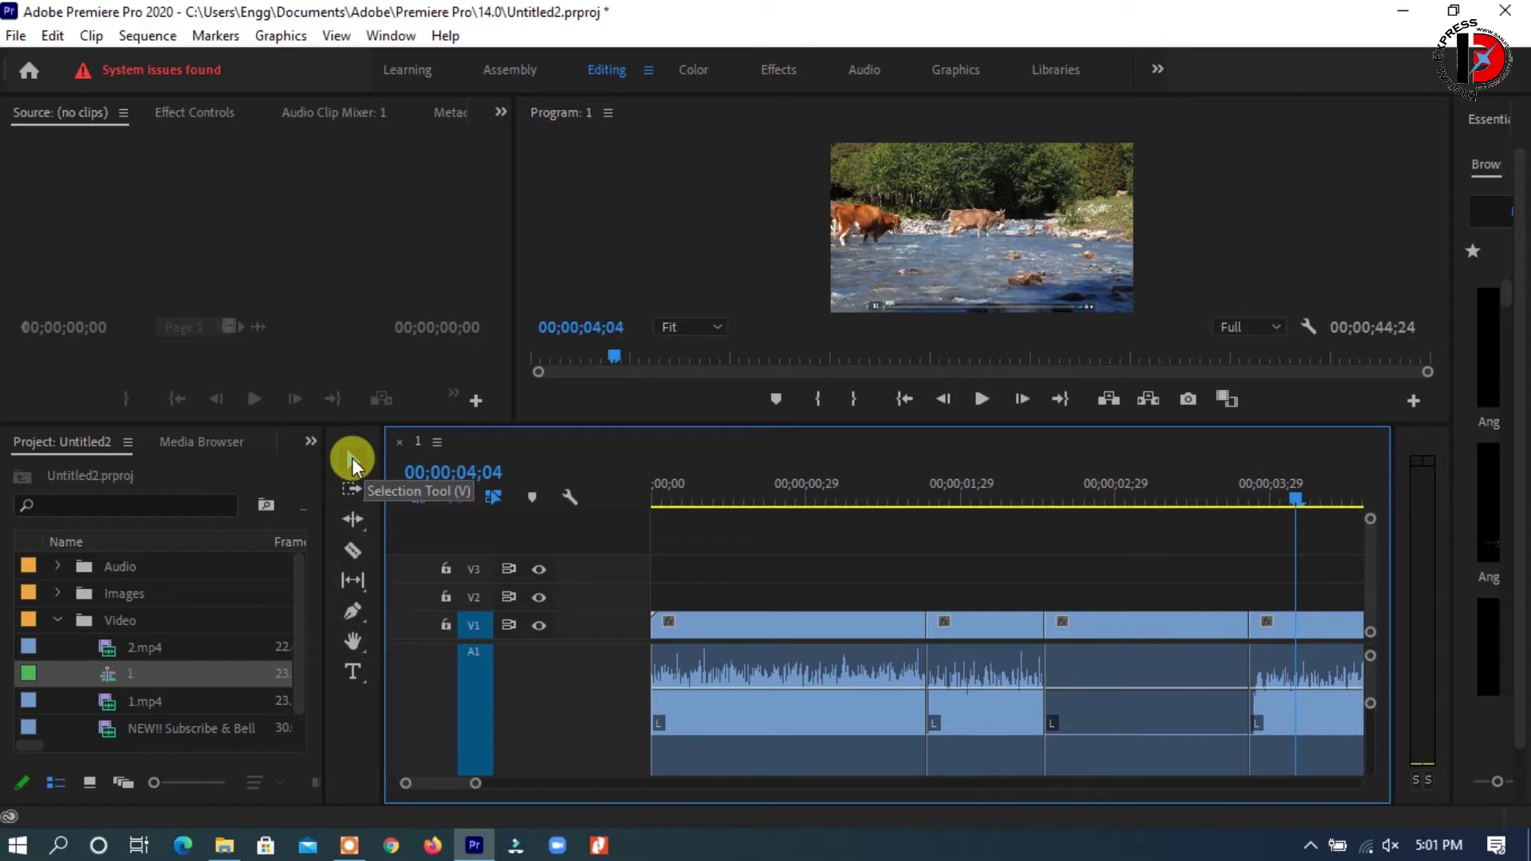
{"action": "left_click", "coordinate": [1107, 627]}
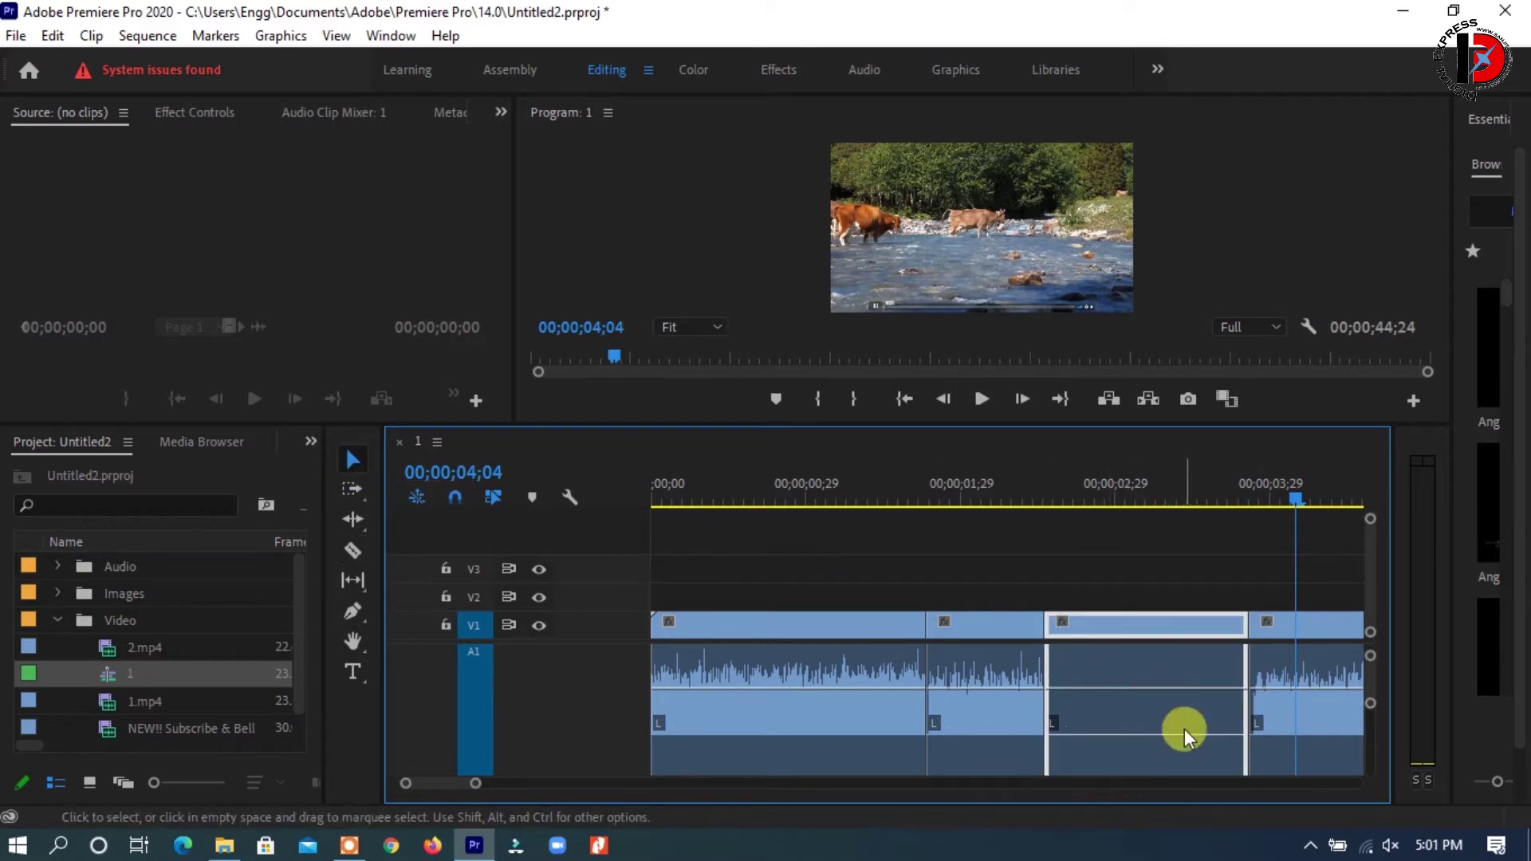
{"action": "key", "text": "Delete"}
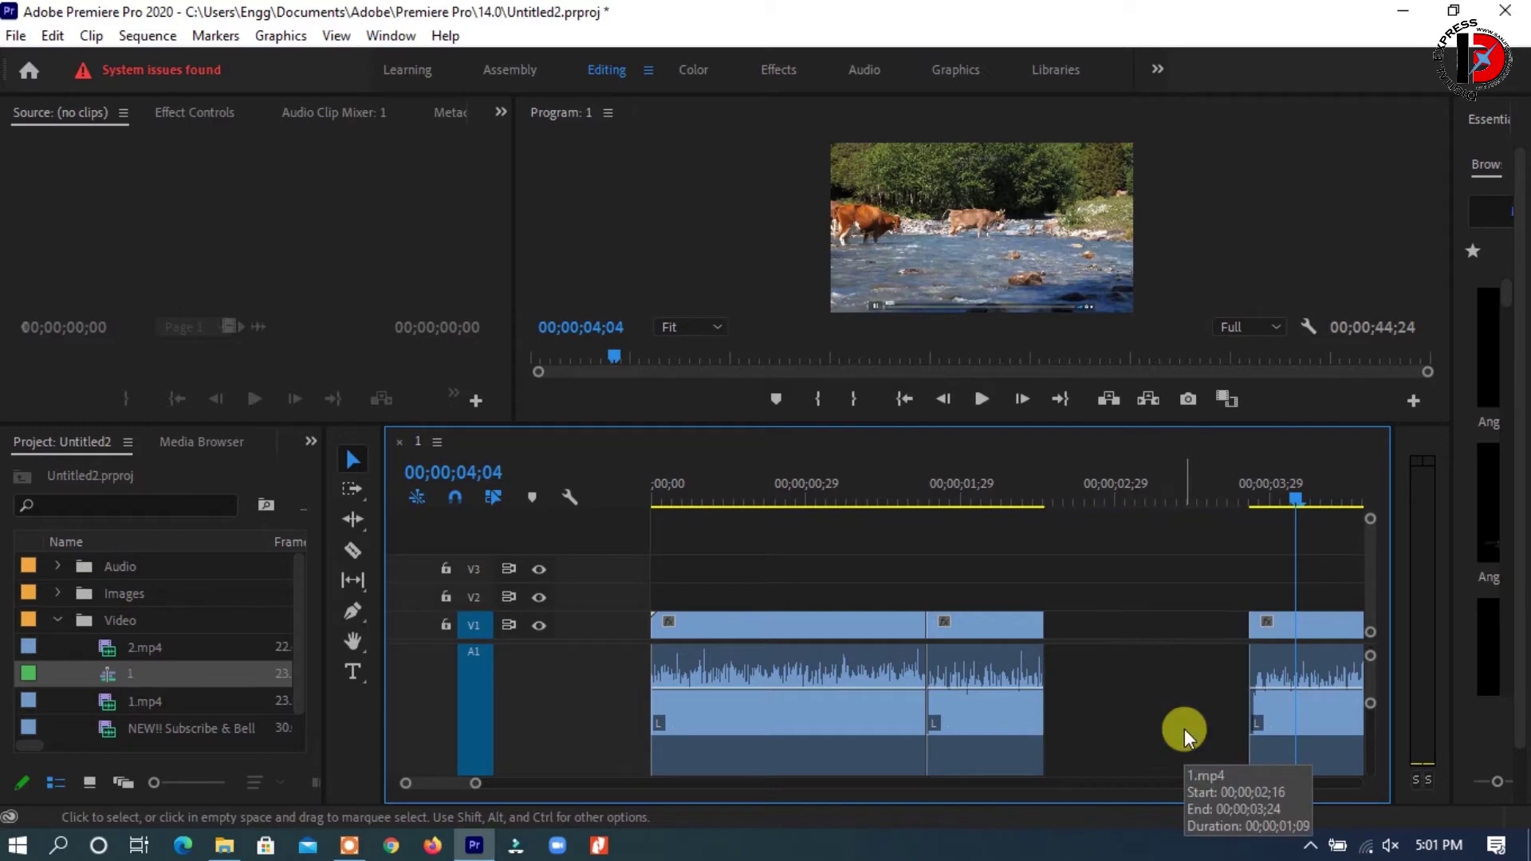
{"action": "left_click", "coordinate": [1117, 630]}
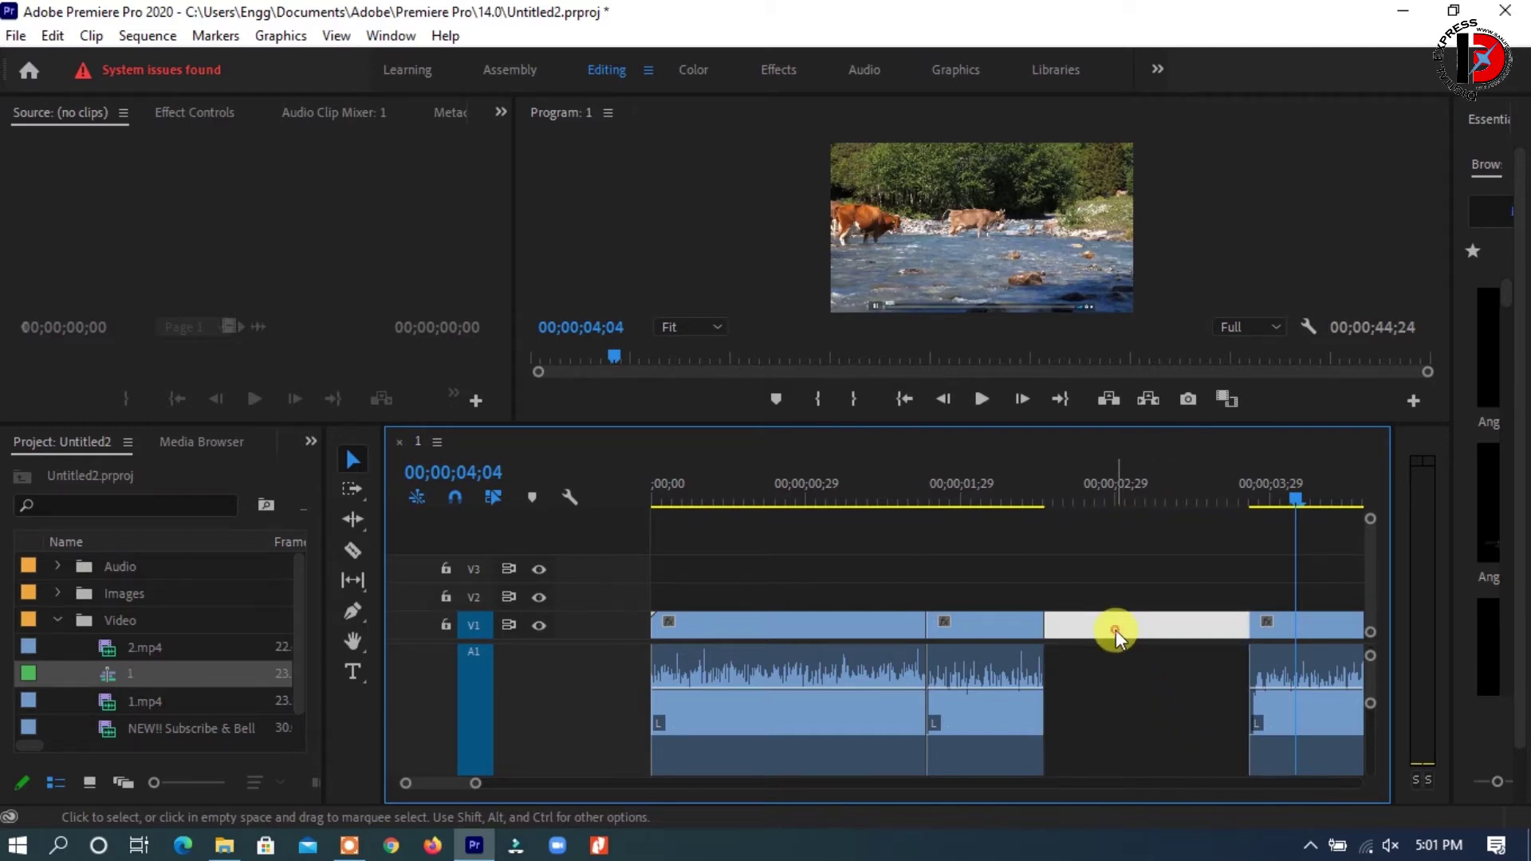
{"action": "right_click", "coordinate": [1116, 630]}
{"action": "left_click", "coordinate": [1152, 642]}
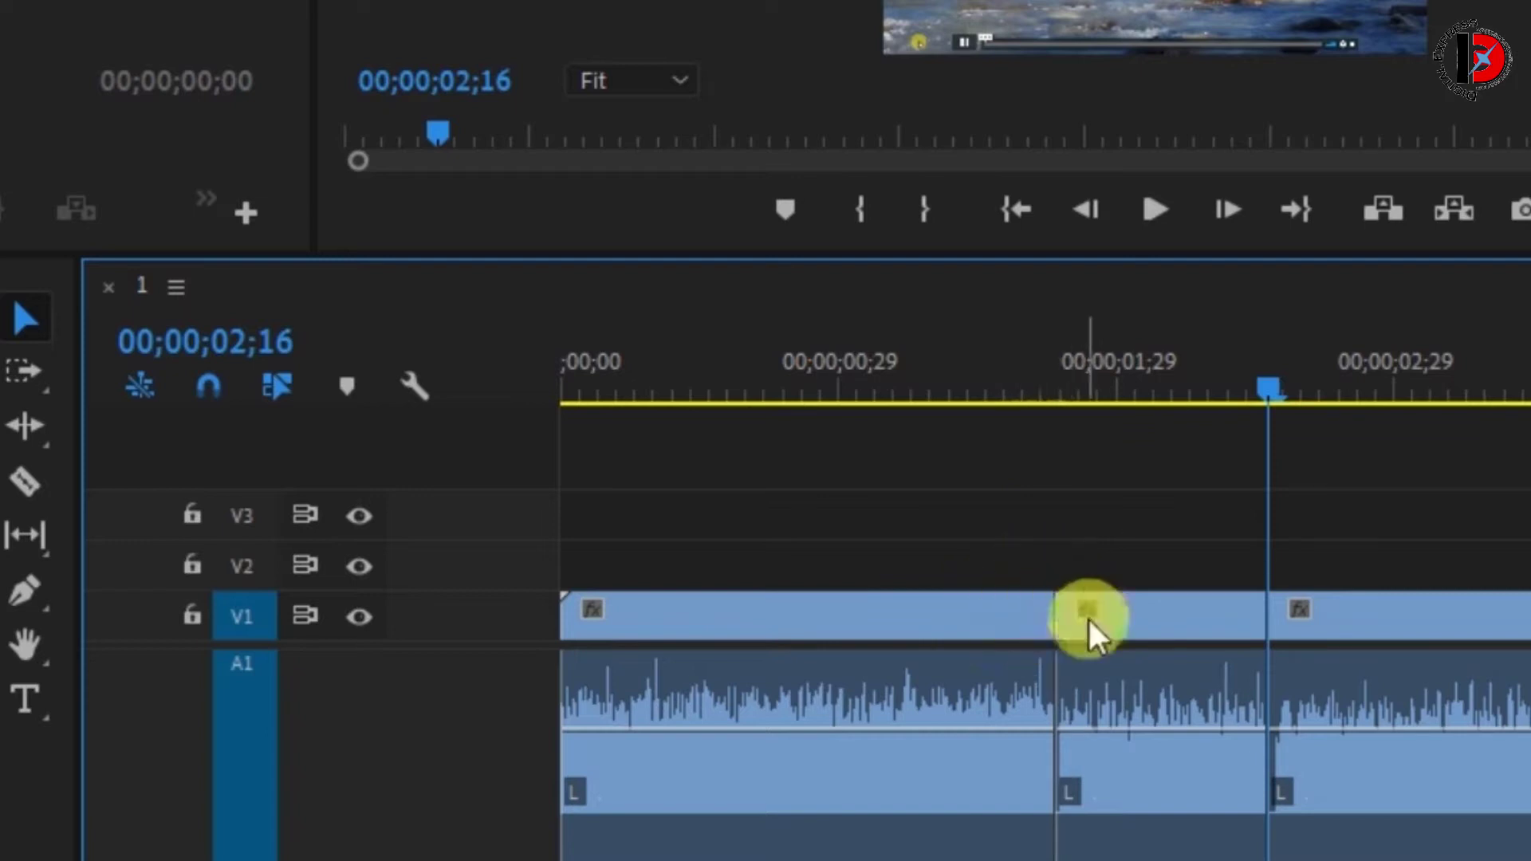
{"action": "left_click", "coordinate": [1010, 626]}
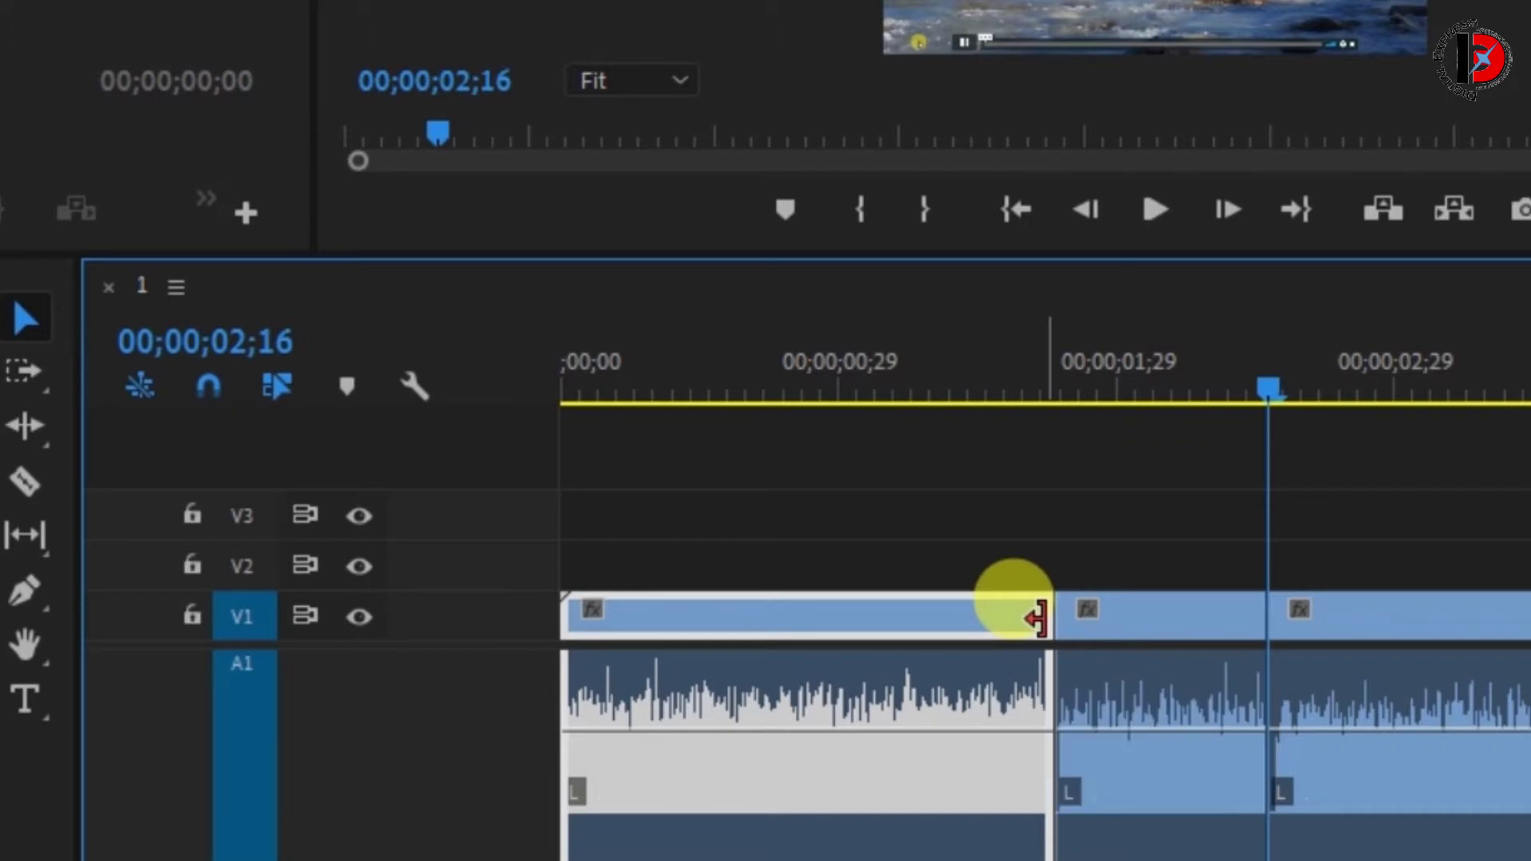
{"action": "left_click", "coordinate": [1174, 613]}
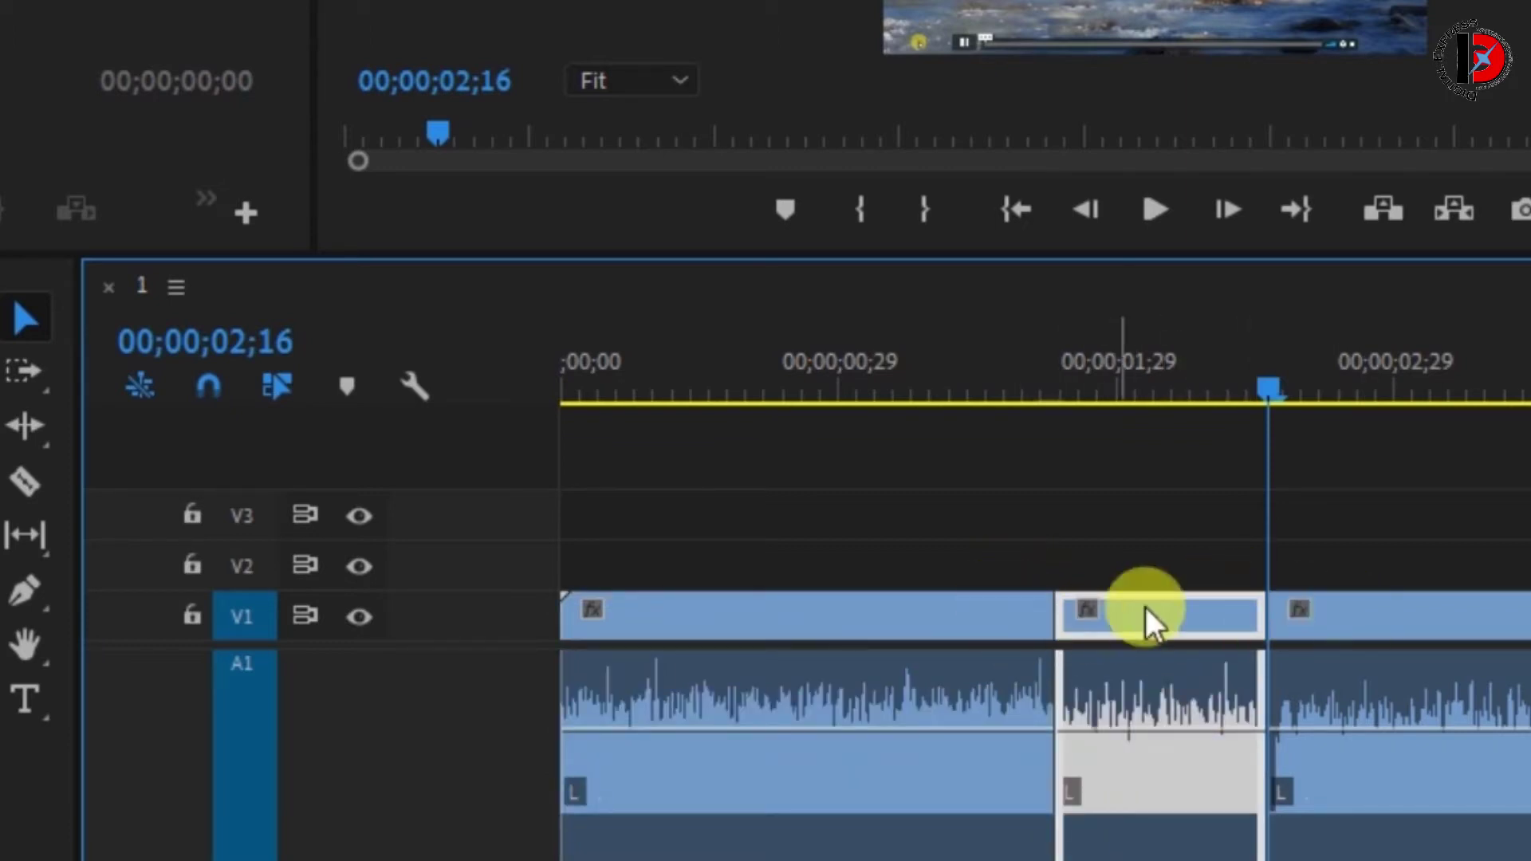
{"action": "left_click", "coordinate": [1210, 531]}
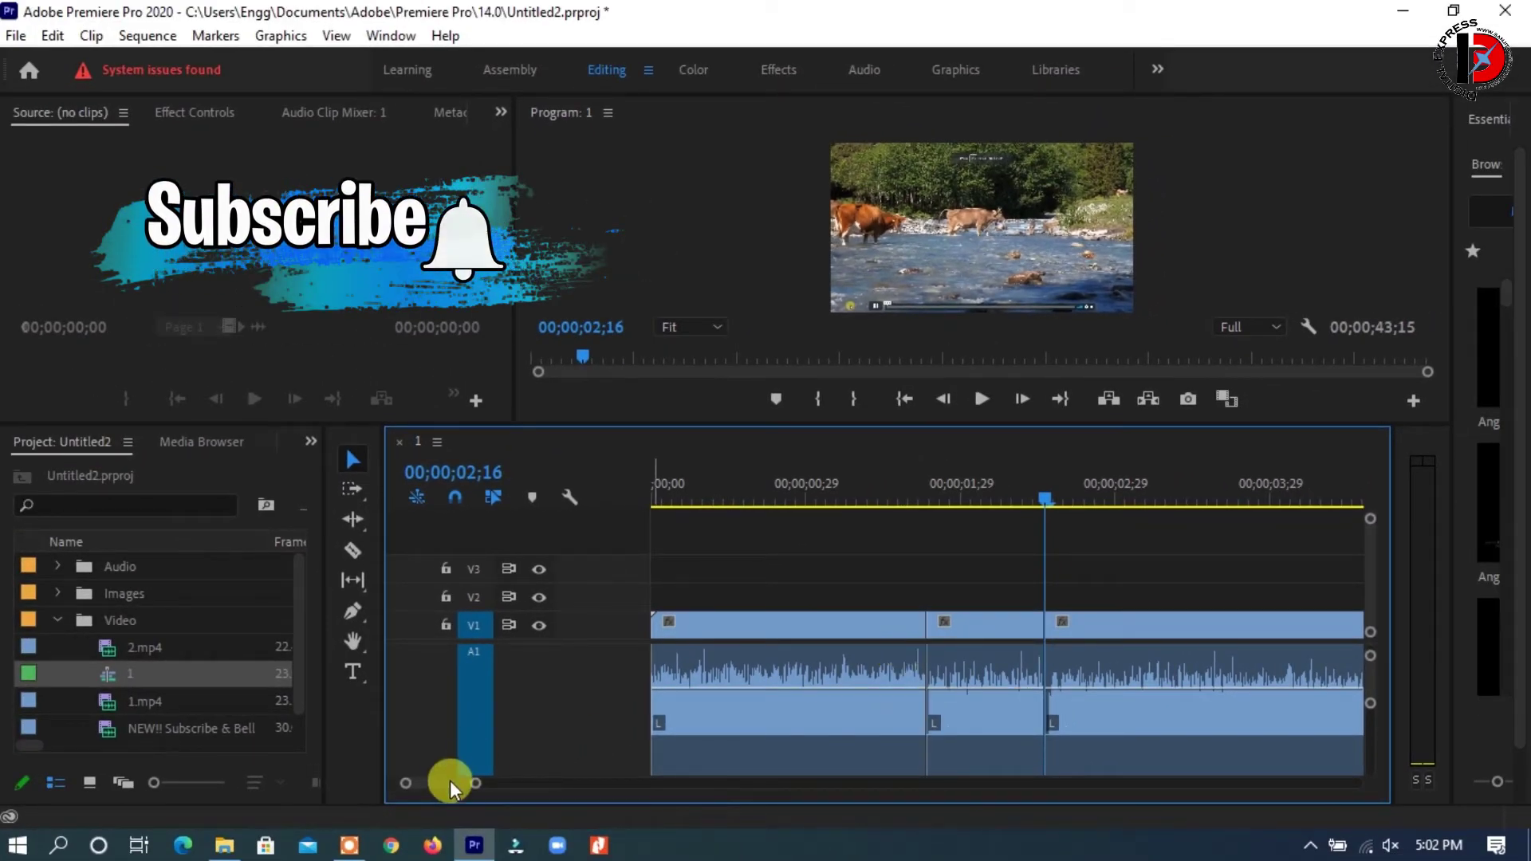
Zoom out and trim the final piece of 1.mp4 so the sequence ends at 00;00;39;14
{"action": "left_click_drag", "start_coordinate": [476, 783], "coordinate": [827, 785]}
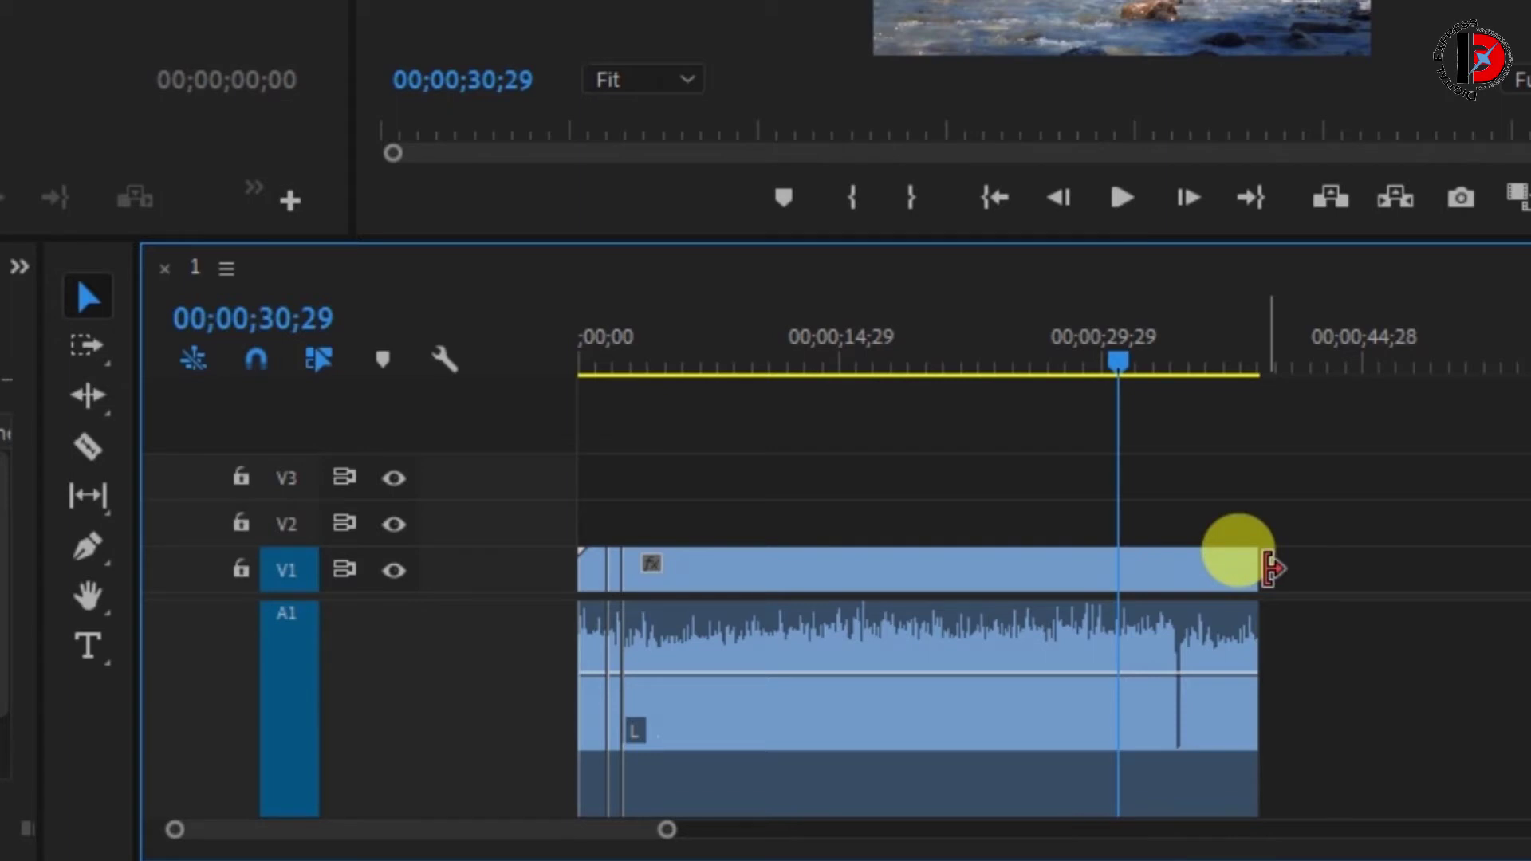
{"action": "left_click_drag", "start_coordinate": [1270, 569], "coordinate": [1322, 573]}
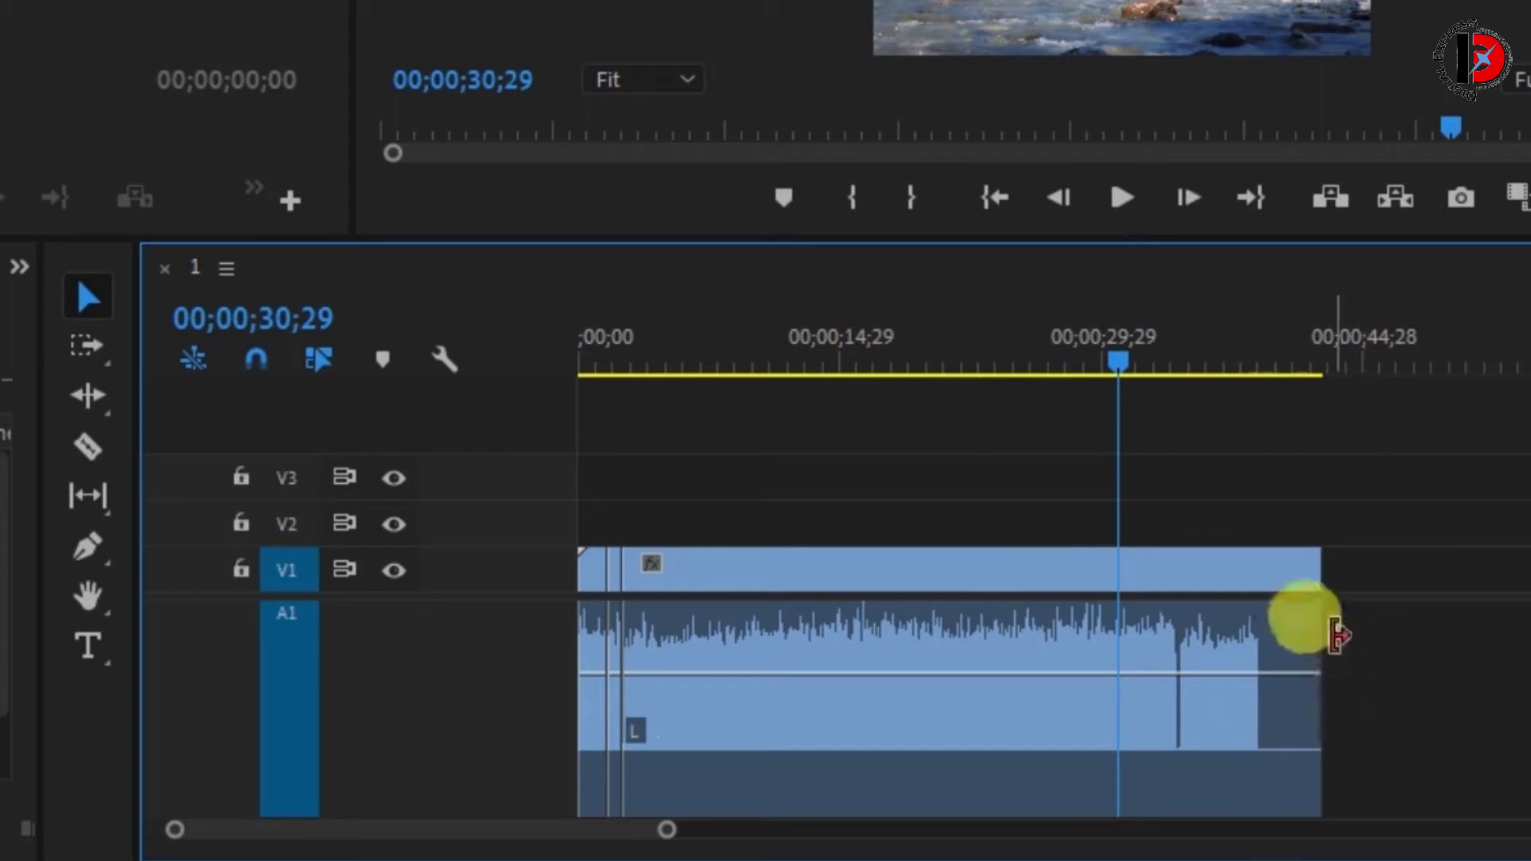
{"action": "left_click_drag", "start_coordinate": [1309, 571], "coordinate": [1257, 578]}
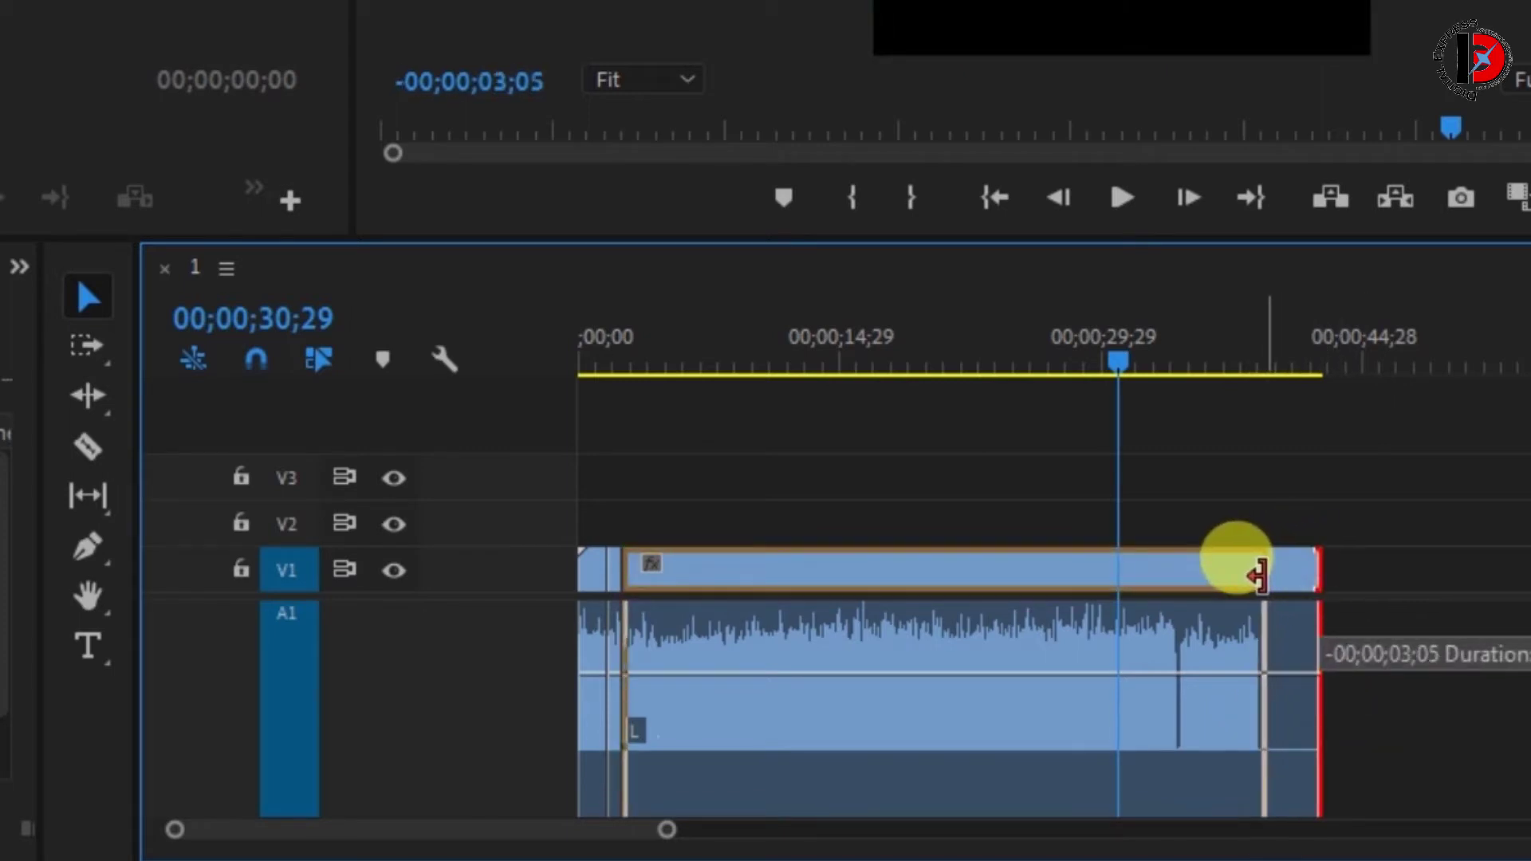
{"action": "left_click_drag", "start_coordinate": [1258, 576], "coordinate": [1257, 576]}
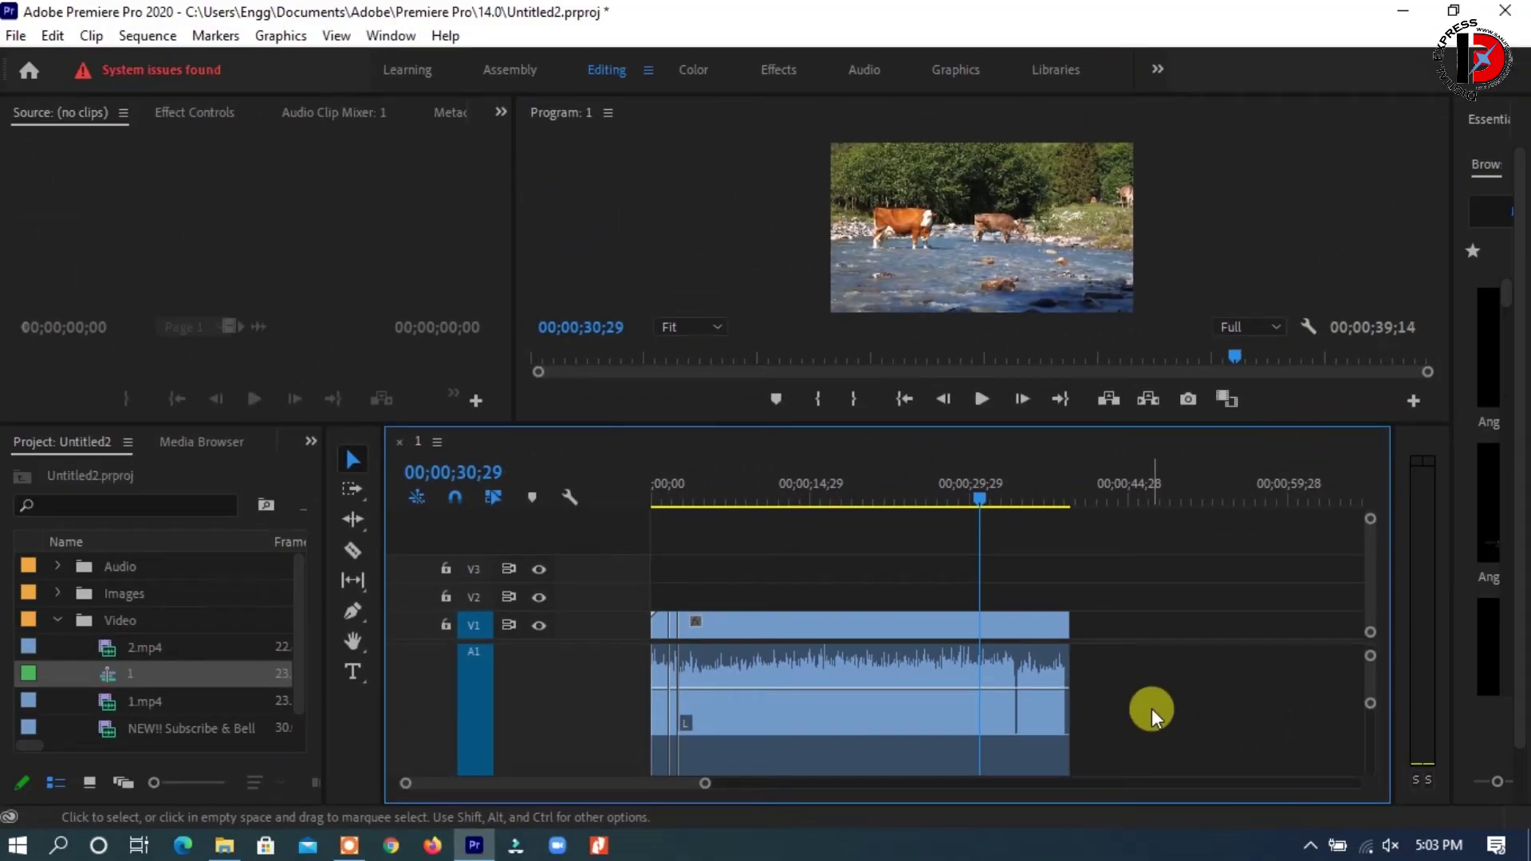
Save the project, enlarge the Program monitor, and play back from about 00;00;01;12
{"action": "key", "text": "ctrl+s"}
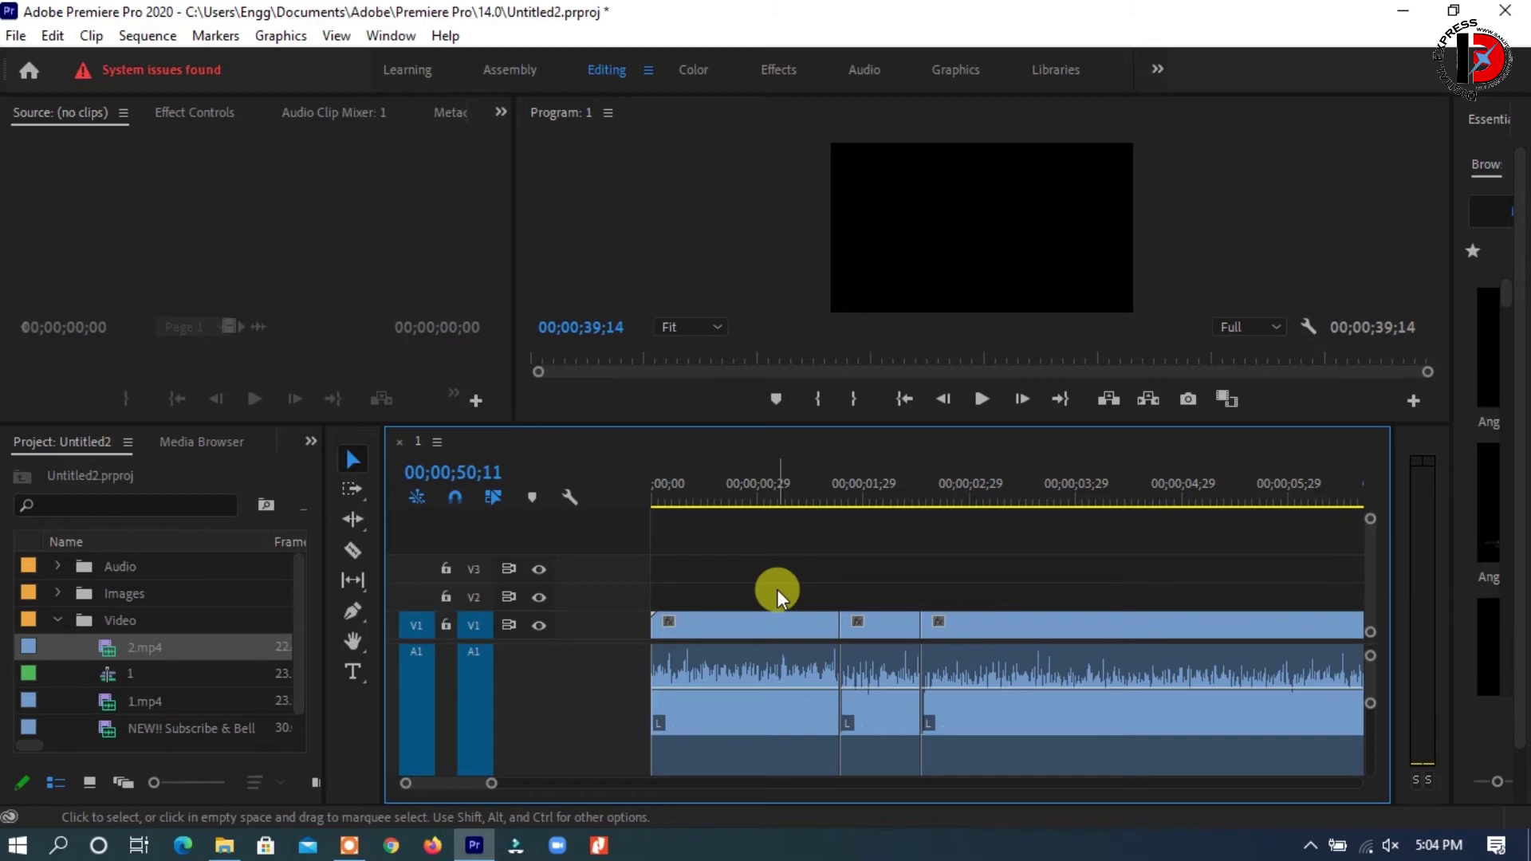
{"action": "left_click_drag", "start_coordinate": [707, 423], "coordinate": [726, 572]}
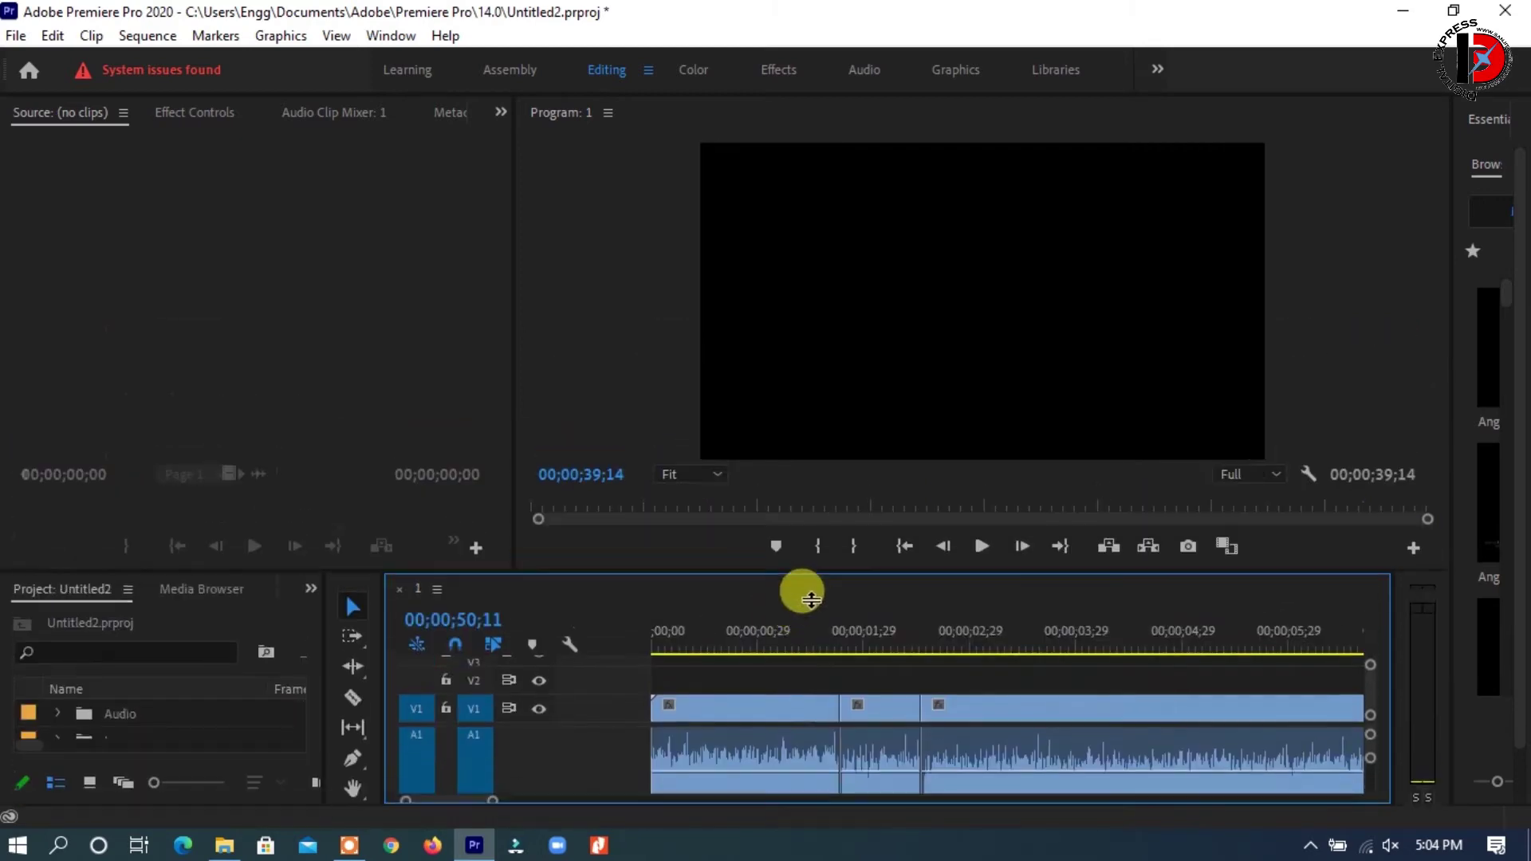
{"action": "left_click", "coordinate": [801, 639]}
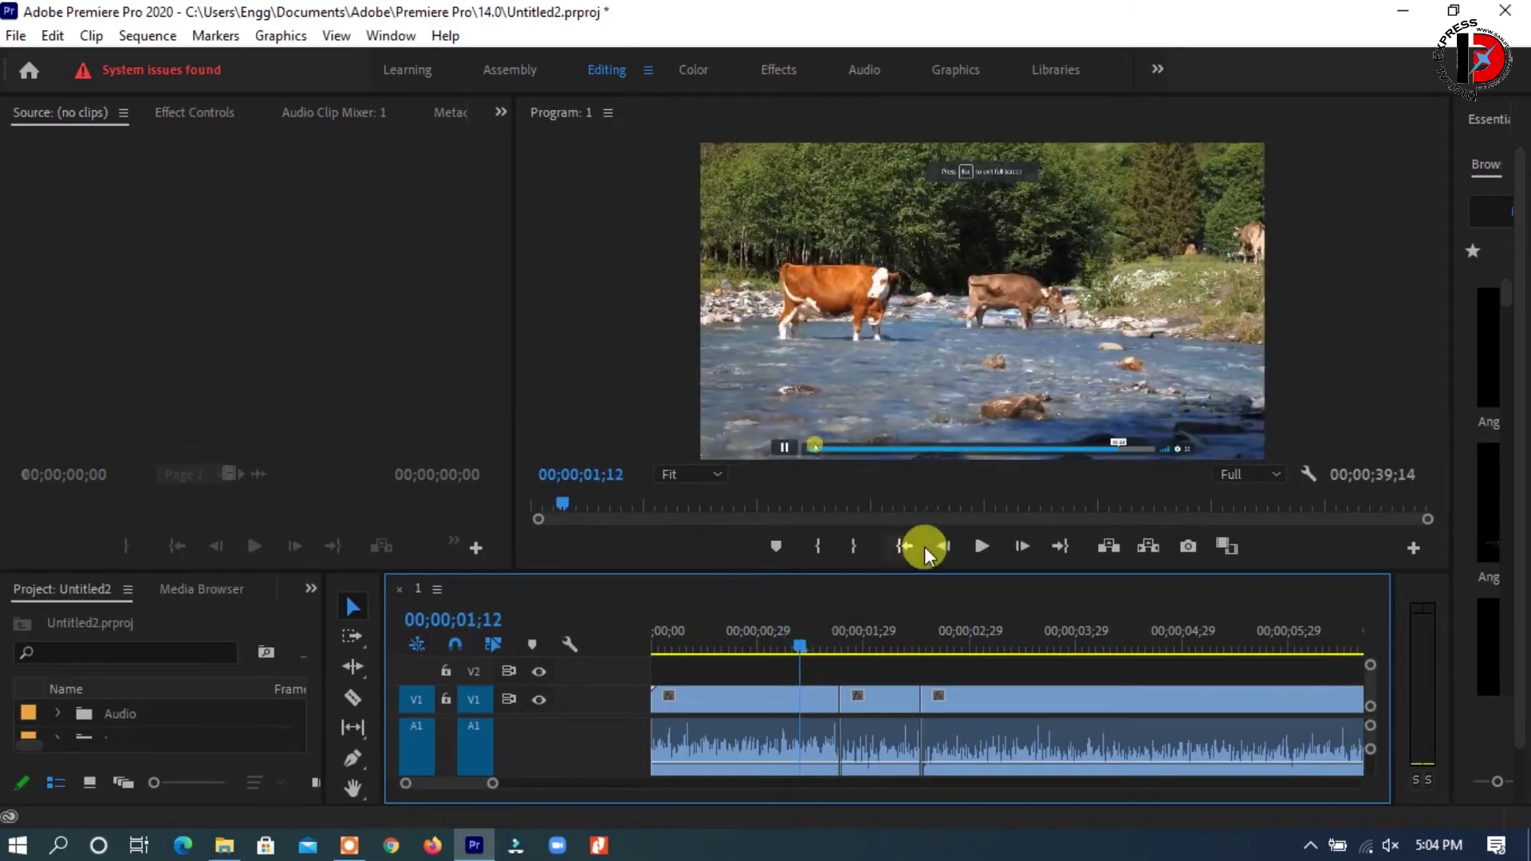
{"action": "left_click", "coordinate": [981, 546]}
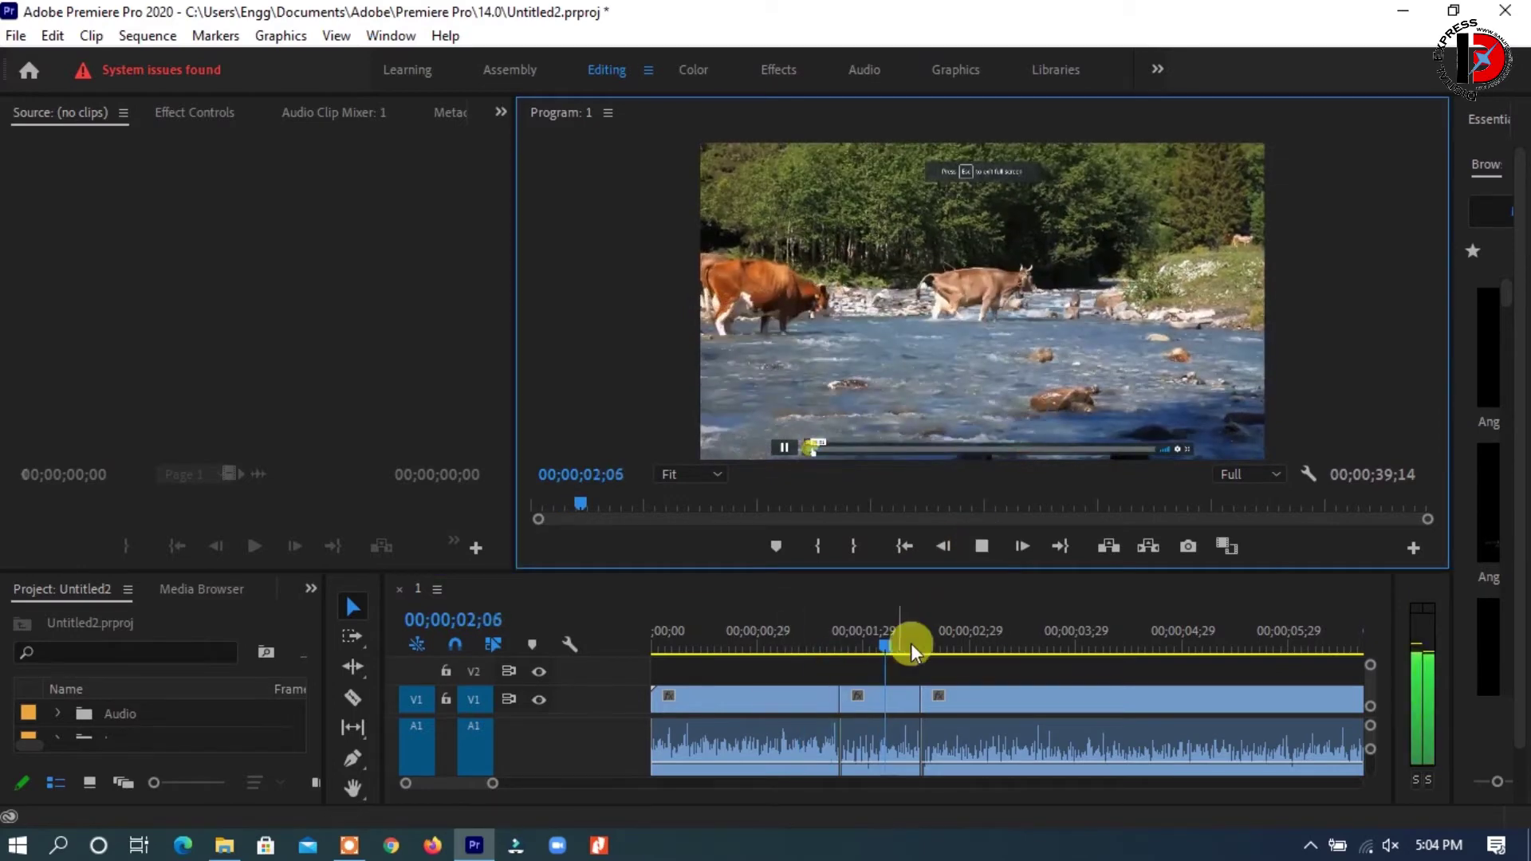
{"action": "left_click", "coordinate": [981, 547]}
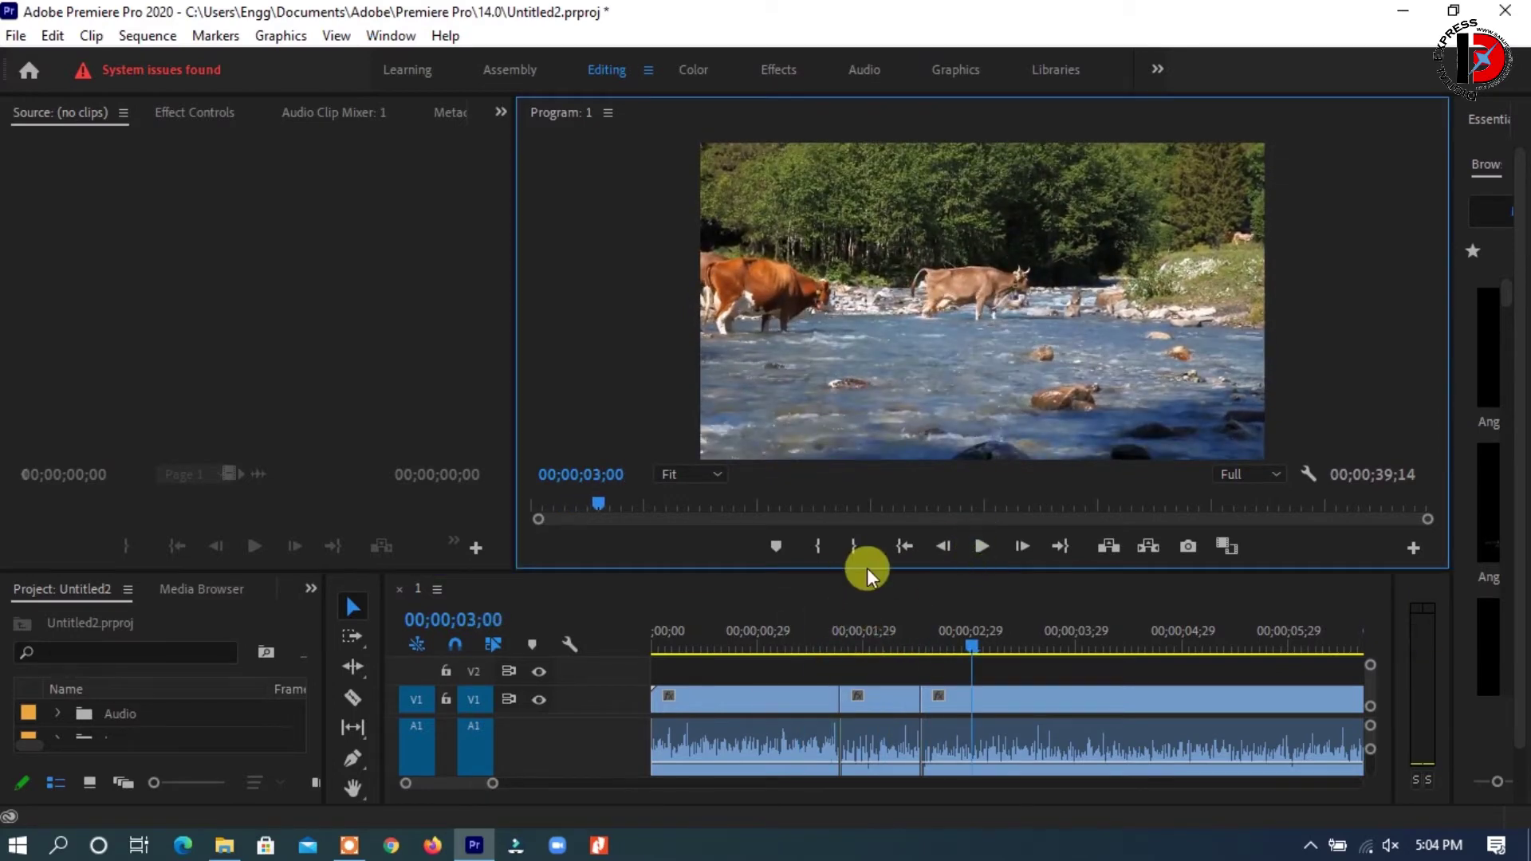
Give the timeline more room and scrub to about 00;00;01;17 near the first cut
{"action": "left_click_drag", "start_coordinate": [868, 569], "coordinate": [886, 497]}
{"action": "left_click", "coordinate": [816, 582]}
{"action": "mouse_move", "coordinate": [811, 578]}
{"action": "left_mouse_down"}
{"action": "mouse_move", "coordinate": [825, 584]}
{"action": "mouse_move", "coordinate": [816, 604]}
{"action": "left_mouse_up"}
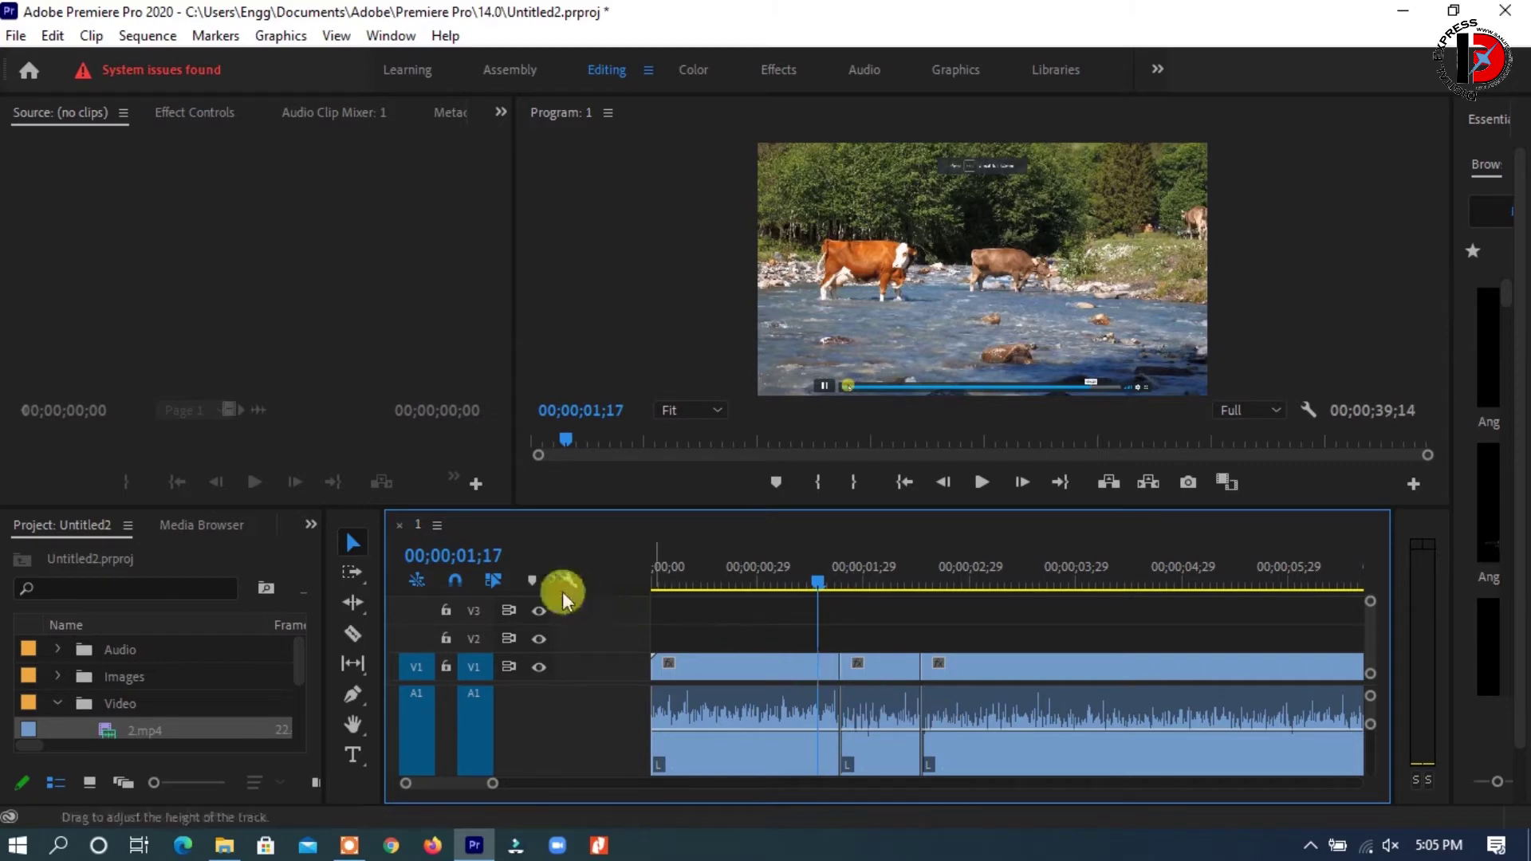
Switch to the Effects workspace and select Cube Spin under Video Transitions > 3D Motion
{"action": "left_click", "coordinate": [788, 74]}
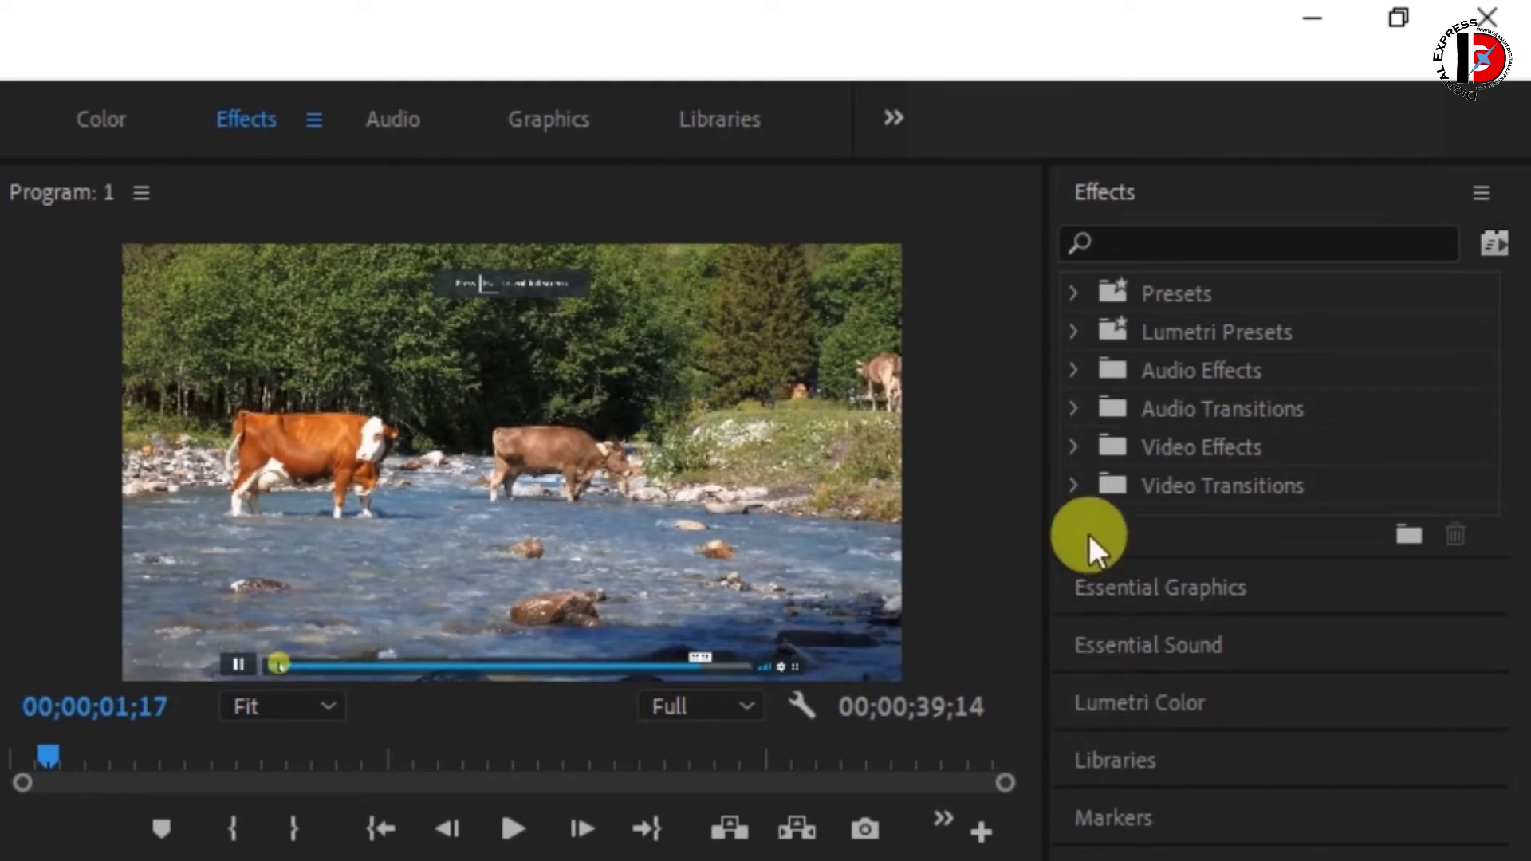
{"action": "left_click", "coordinate": [1074, 485]}
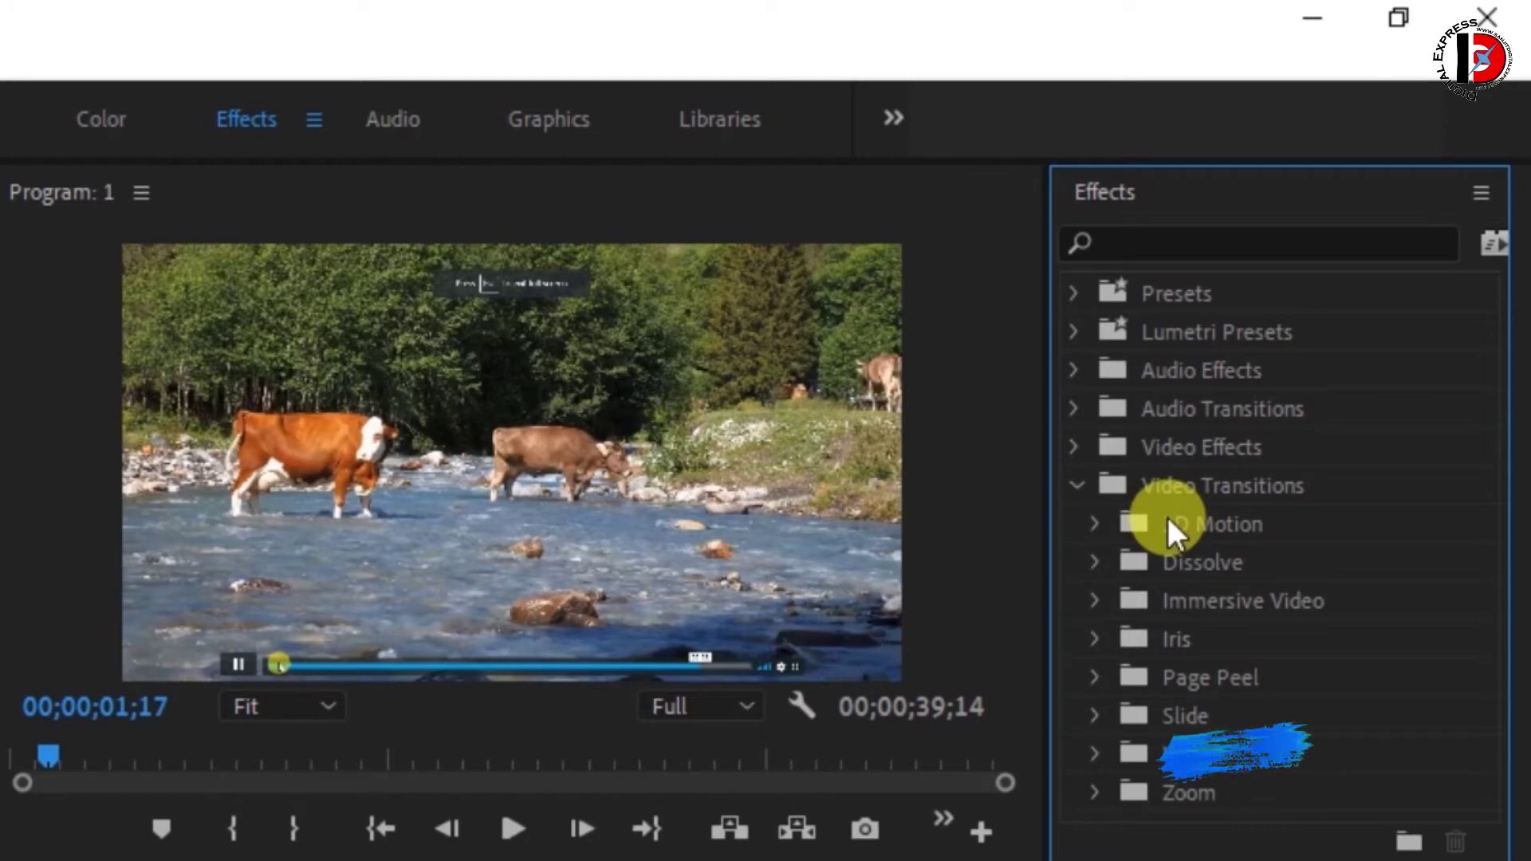
{"action": "left_click", "coordinate": [1094, 523]}
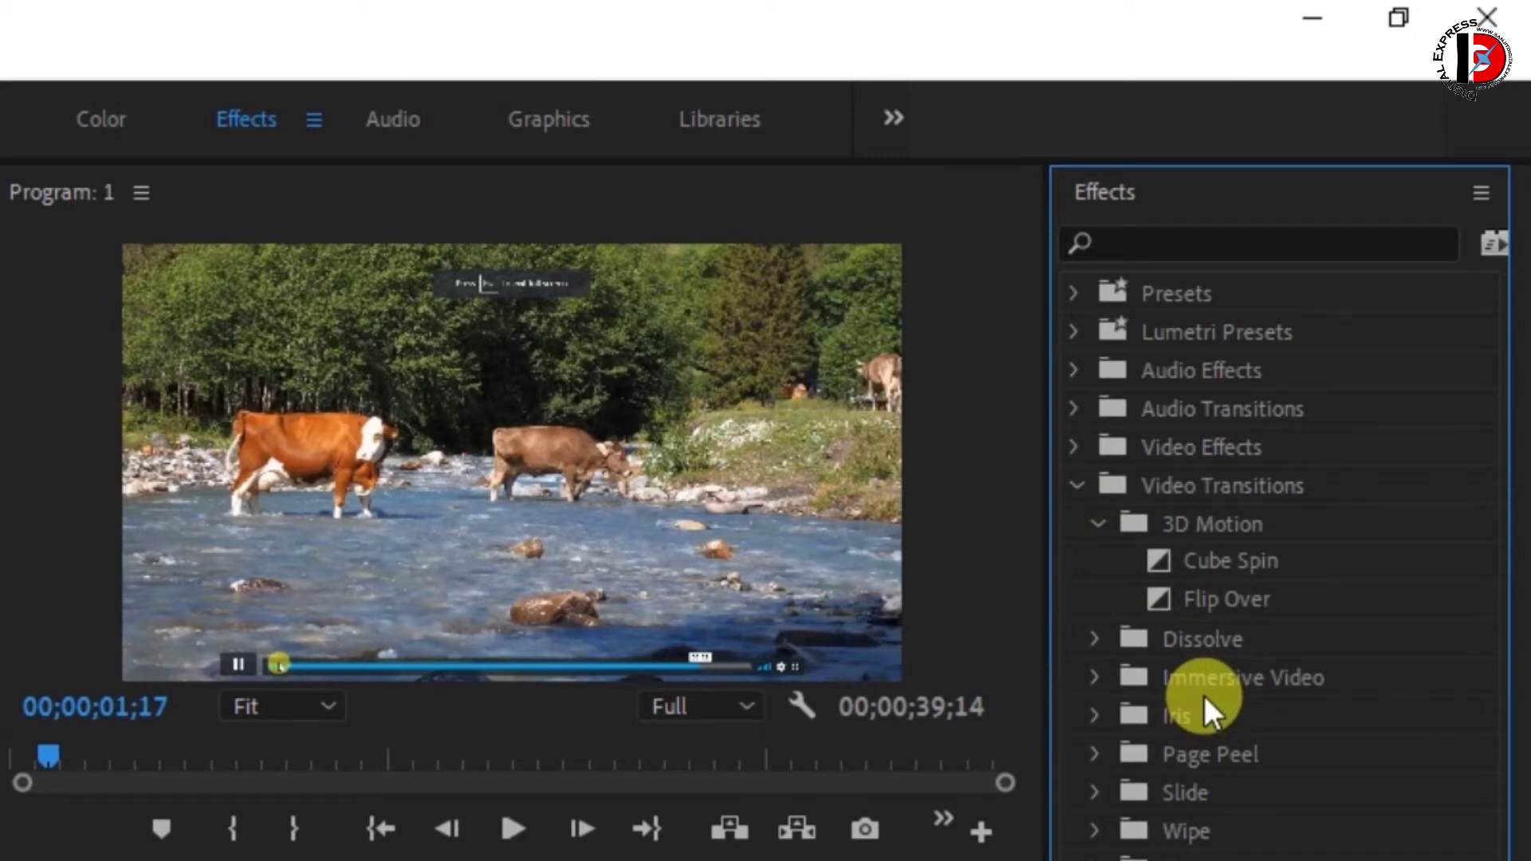
{"action": "left_click", "coordinate": [1241, 562]}
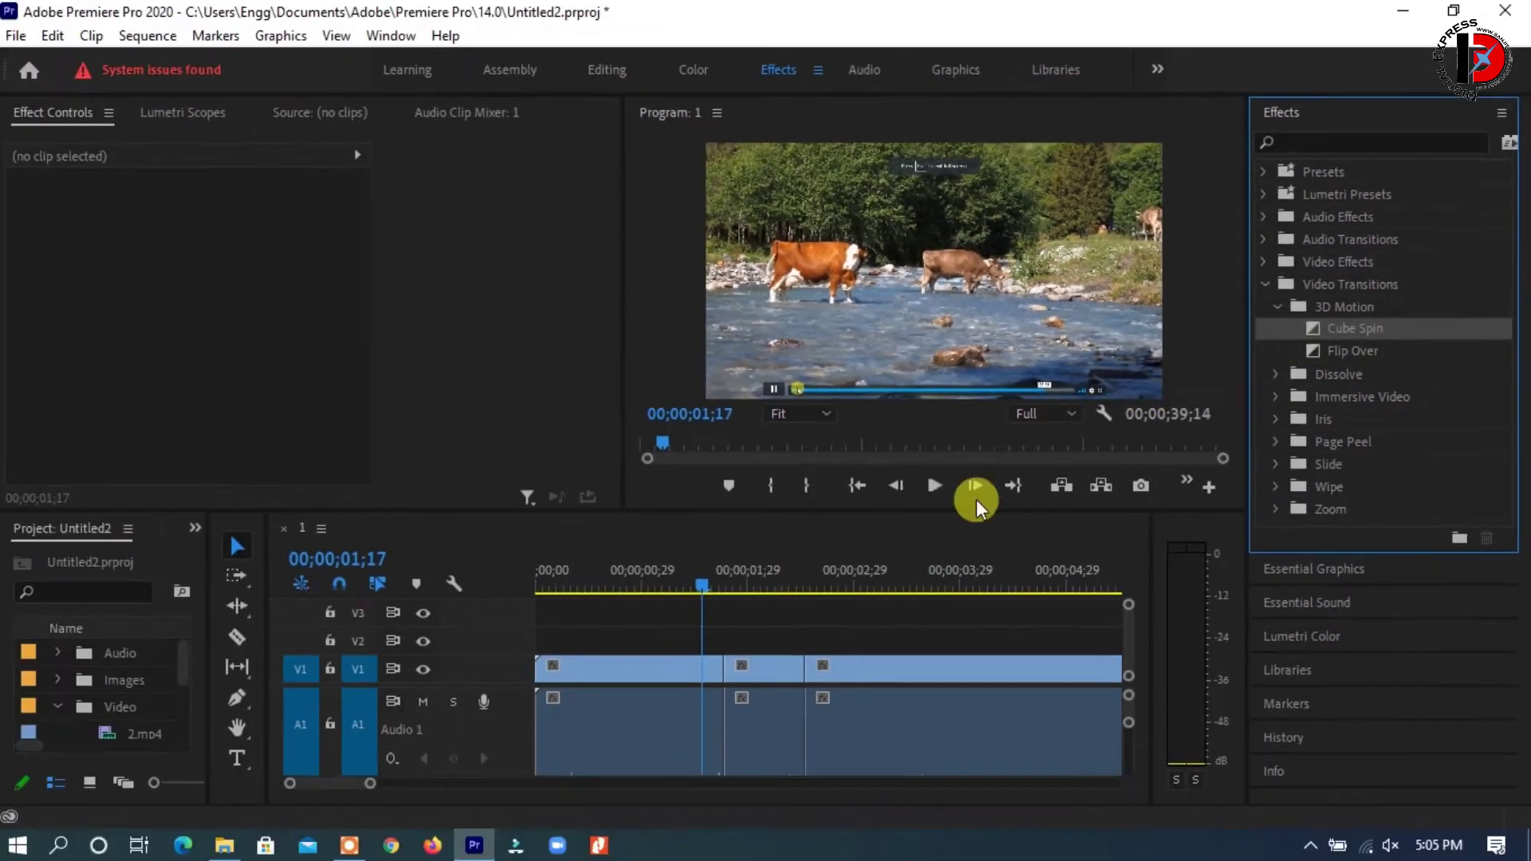
Place a Cube Spin transition on the first V1 cut, scrub through it, and select it to view its settings
{"action": "left_click_drag", "start_coordinate": [976, 499], "coordinate": [724, 672]}
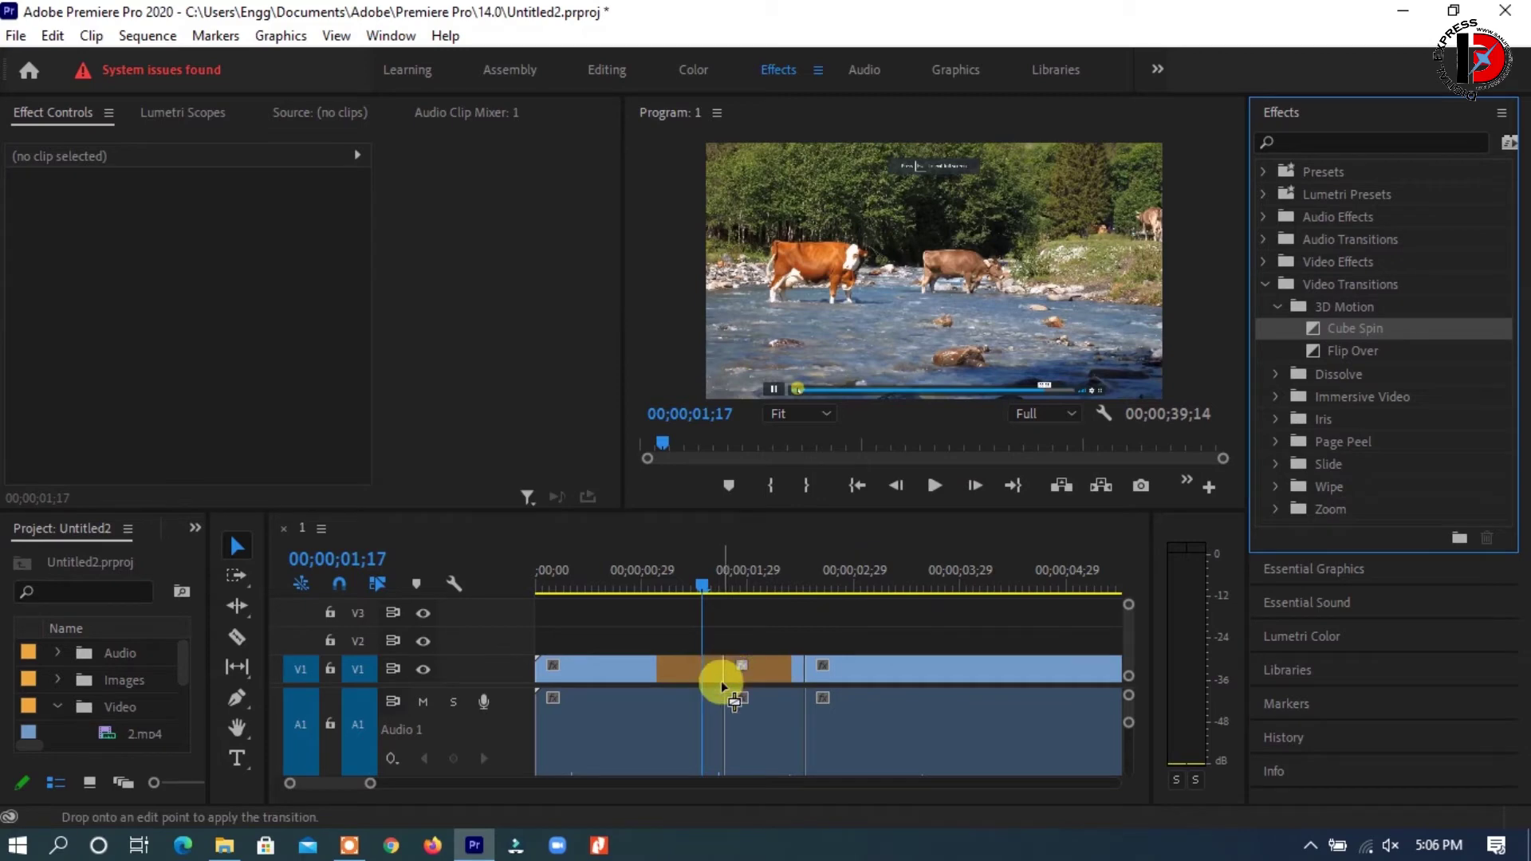
{"action": "left_click_drag", "start_coordinate": [724, 672], "coordinate": [721, 680]}
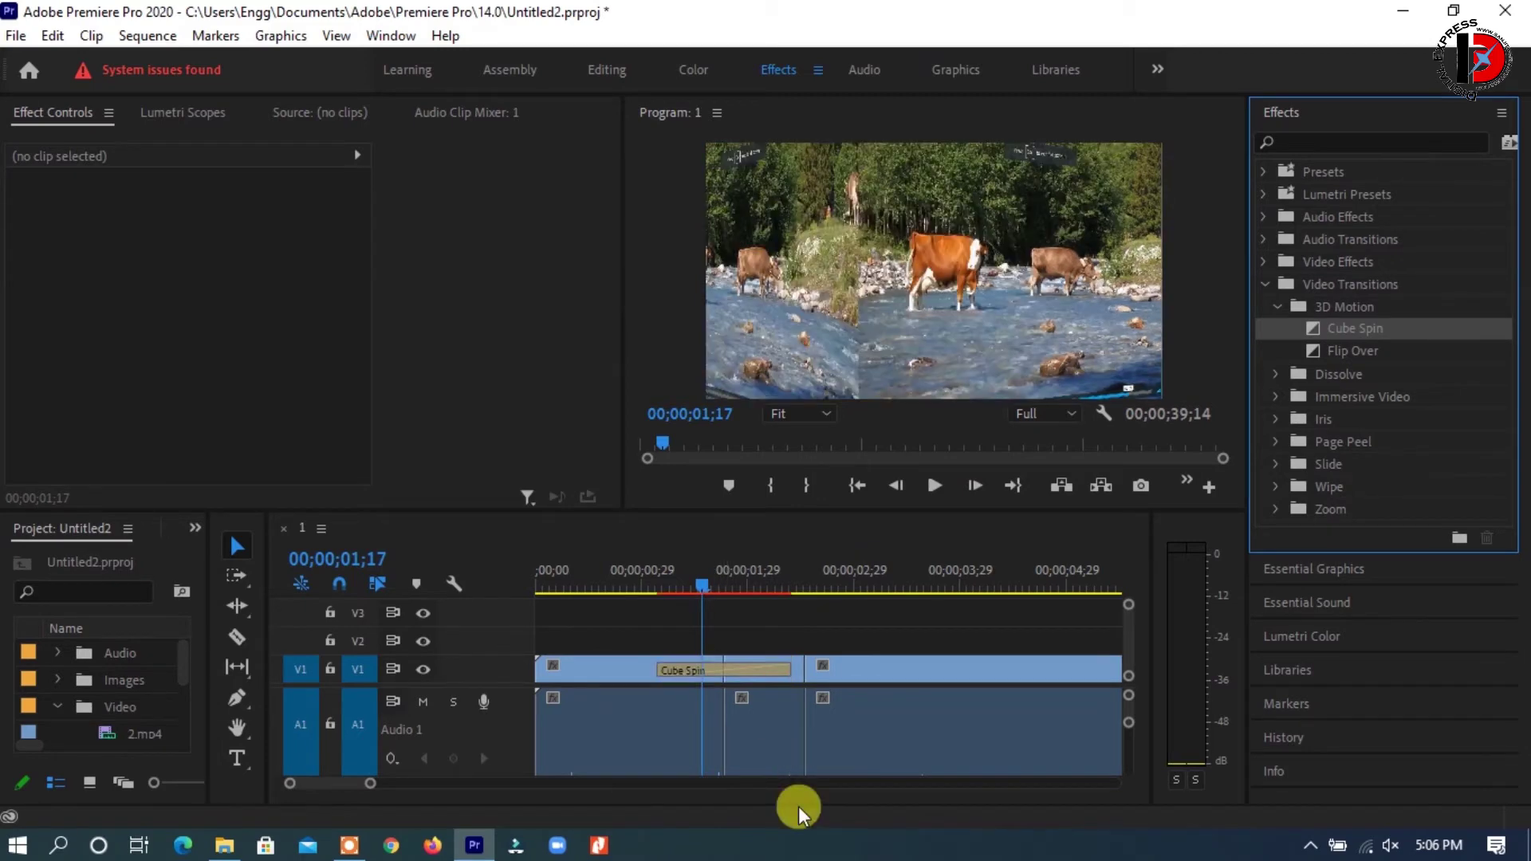
{"action": "left_click", "coordinate": [700, 587]}
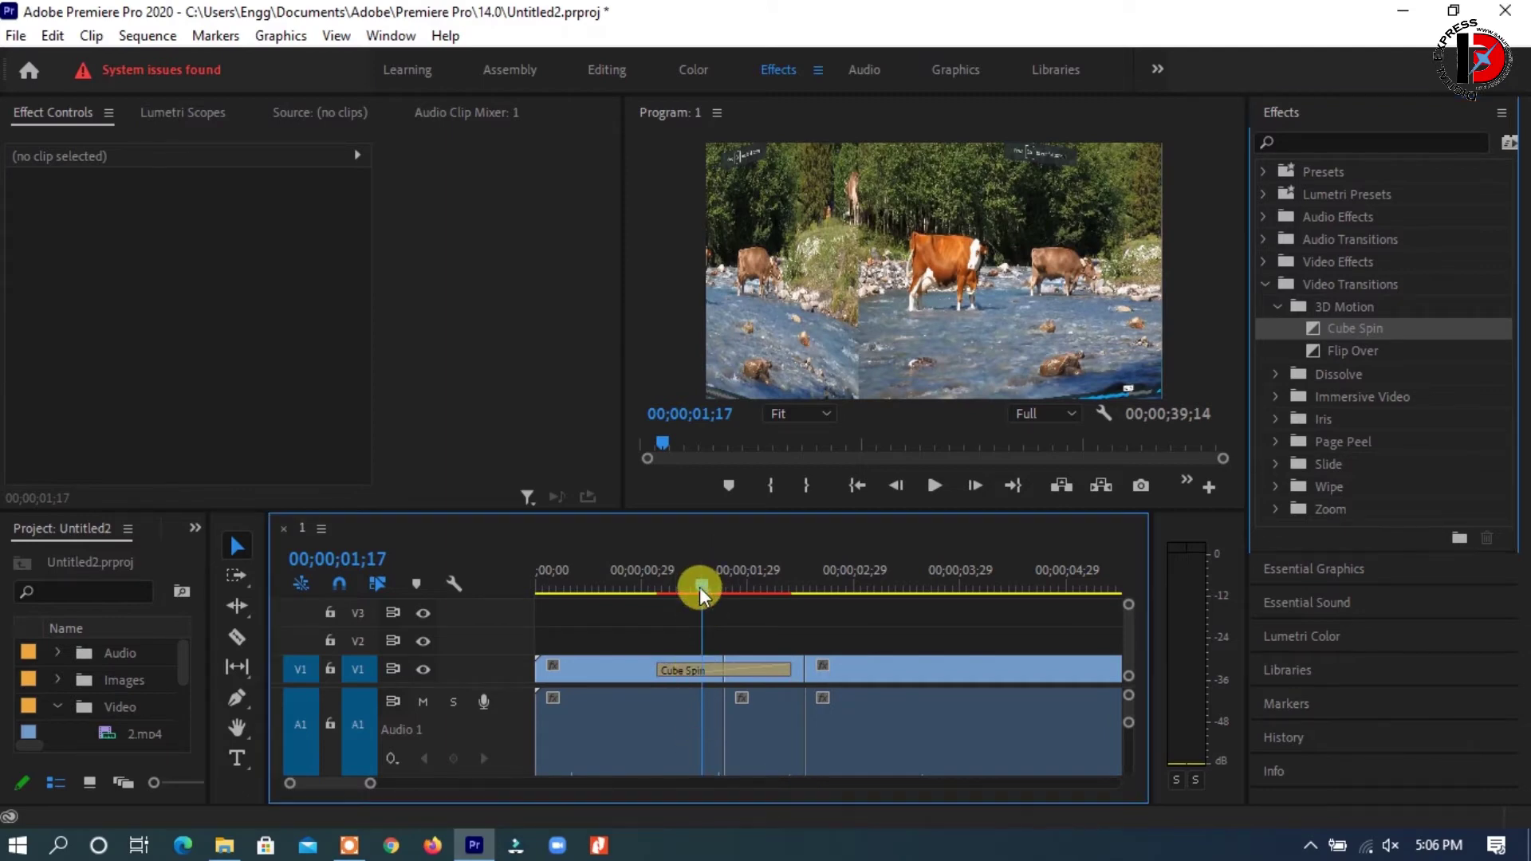
{"action": "mouse_move", "coordinate": [701, 588]}
{"action": "left_mouse_down"}
{"action": "mouse_move", "coordinate": [626, 603]}
{"action": "mouse_move", "coordinate": [730, 672]}
{"action": "left_mouse_up"}
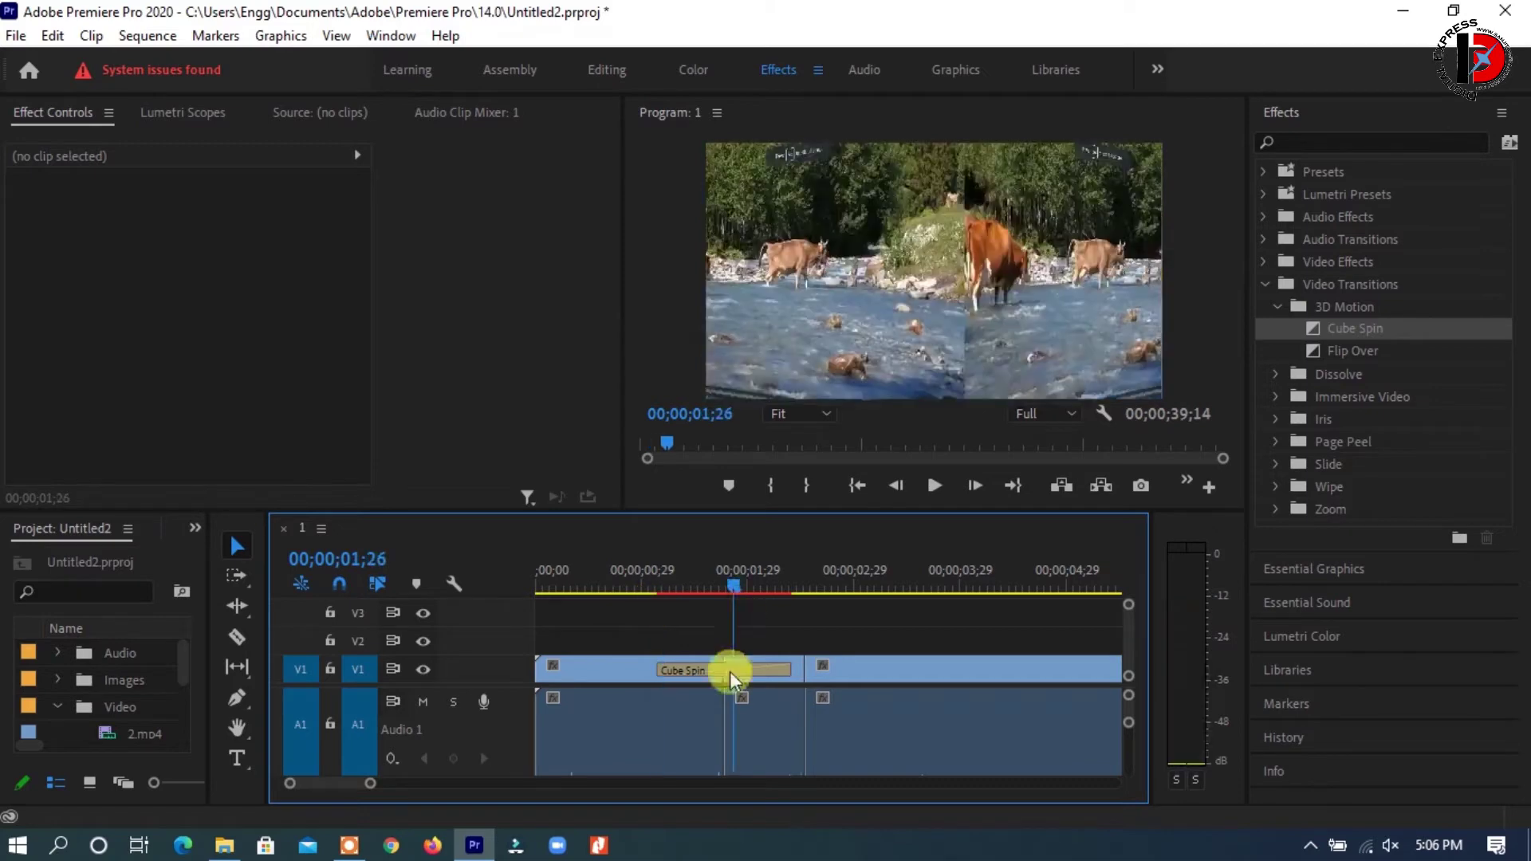
{"action": "left_click", "coordinate": [701, 666]}
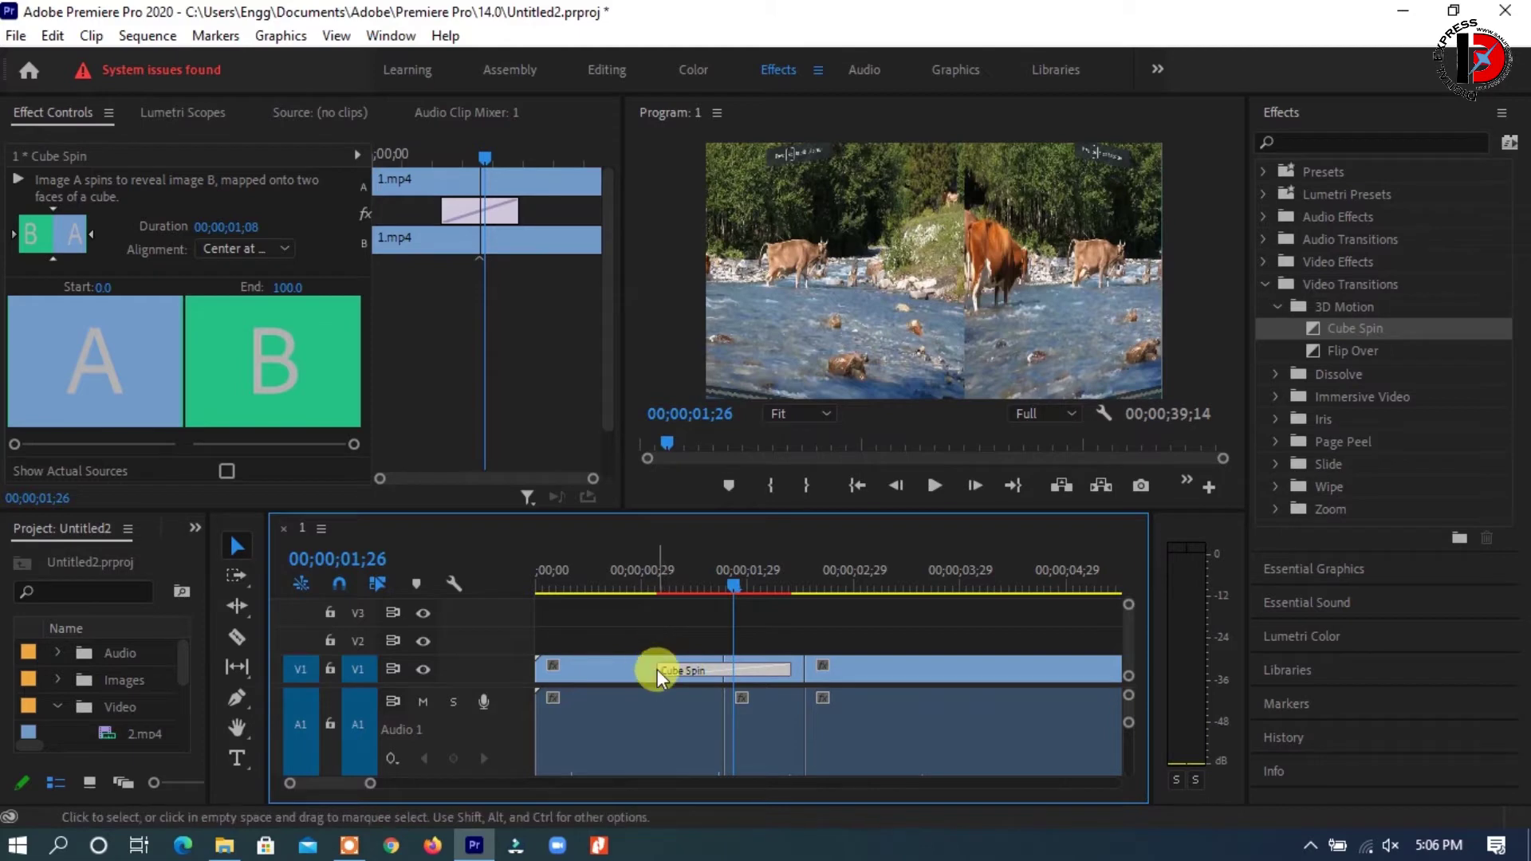
Trim the Cube Spin transition to 10 frames (00;00;00;10) and play it back from just before
{"action": "left_click_drag", "start_coordinate": [684, 670], "coordinate": [719, 672]}
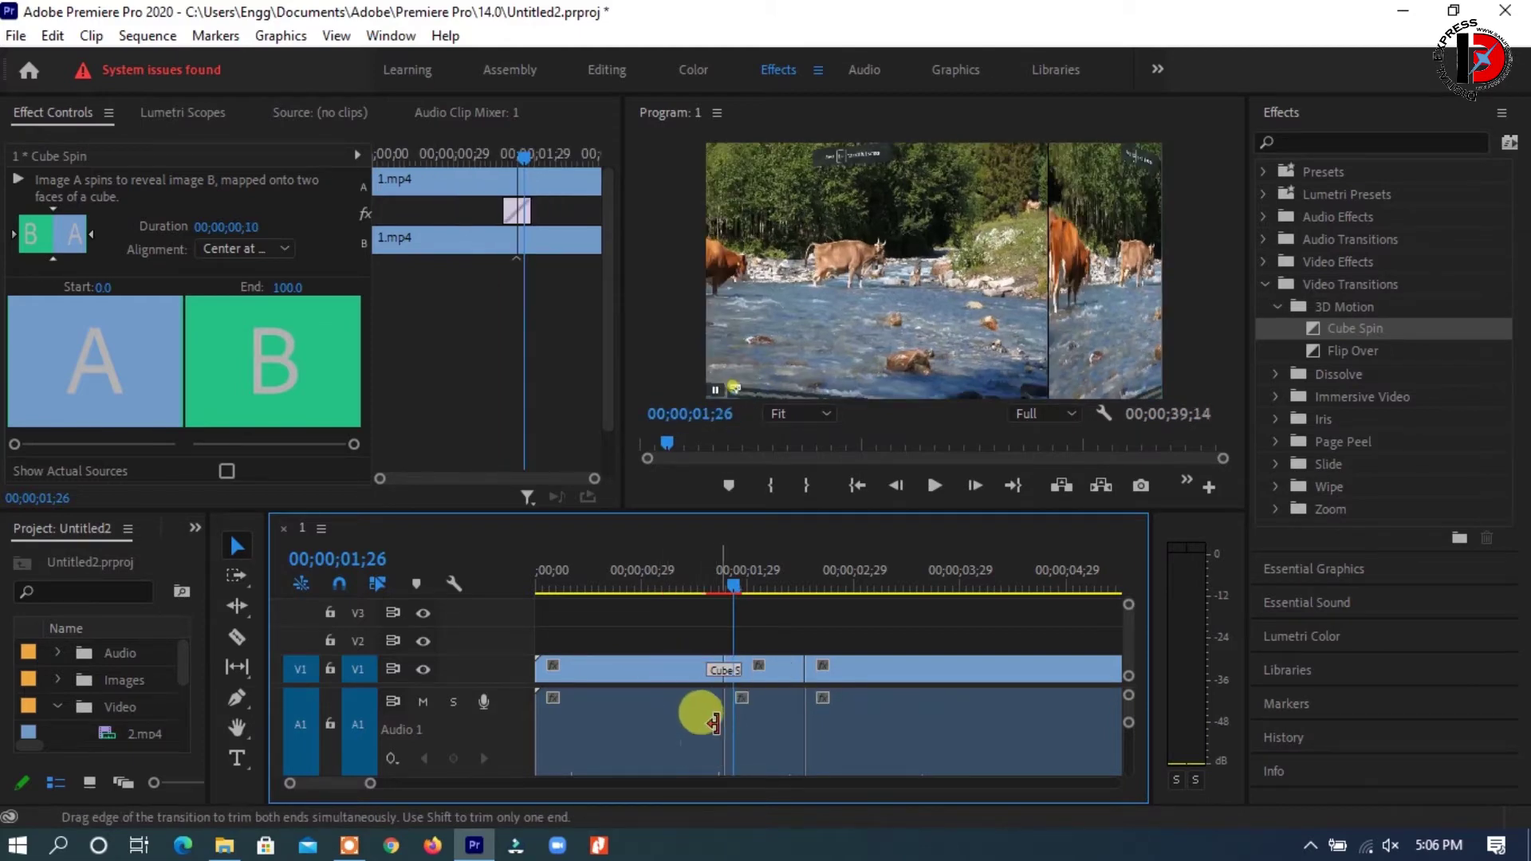
{"action": "left_click", "coordinate": [672, 581]}
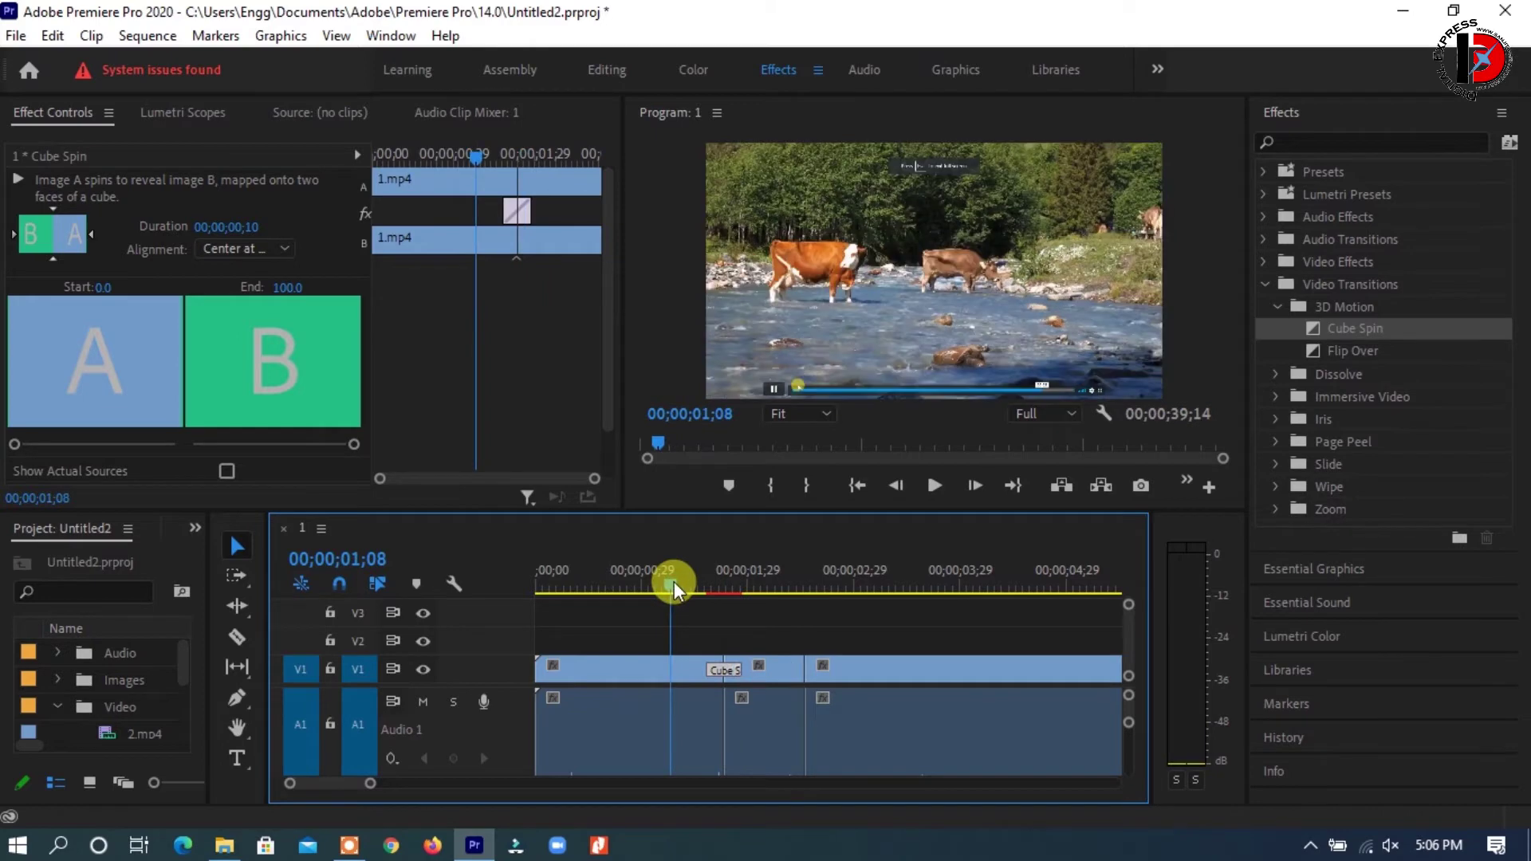
{"action": "left_click", "coordinate": [933, 486]}
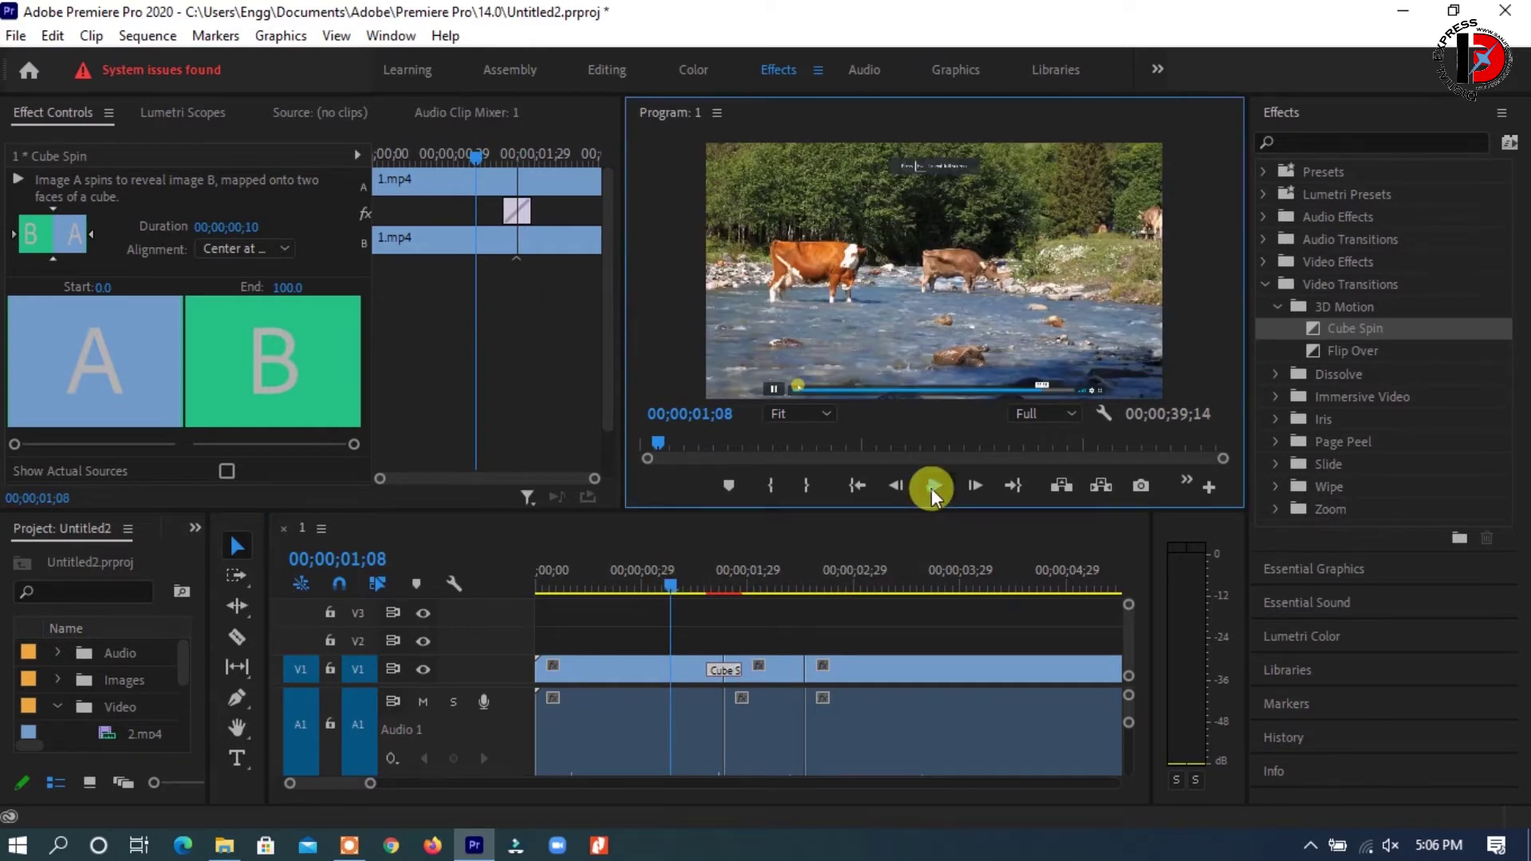
{"action": "left_click", "coordinate": [934, 486]}
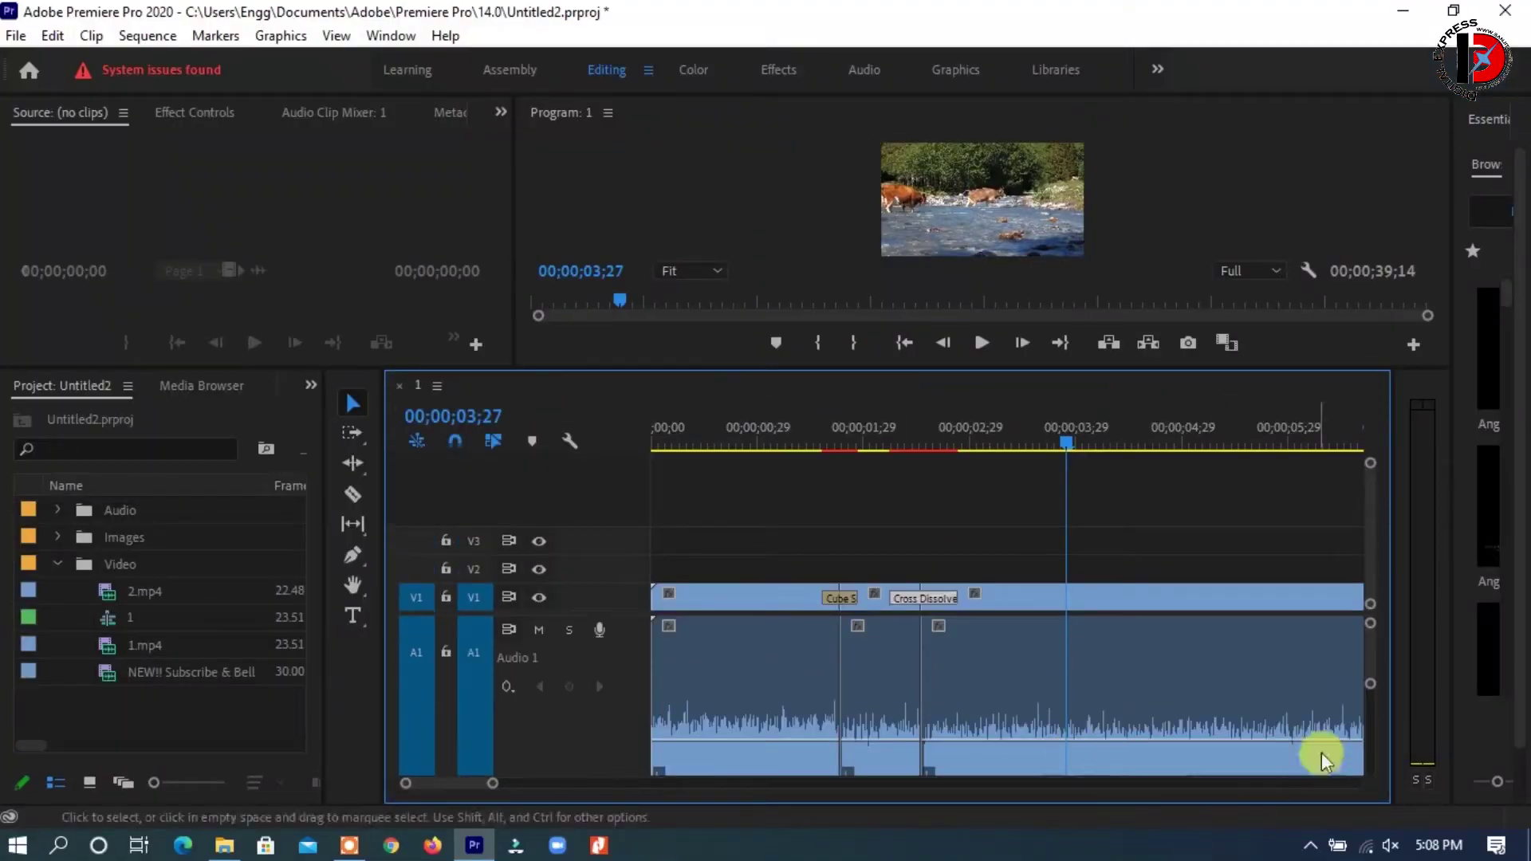
Marquee-select every clip and transition on V1 and A1 and delete them
{"action": "left_click_drag", "start_coordinate": [1370, 682], "coordinate": [1370, 762]}
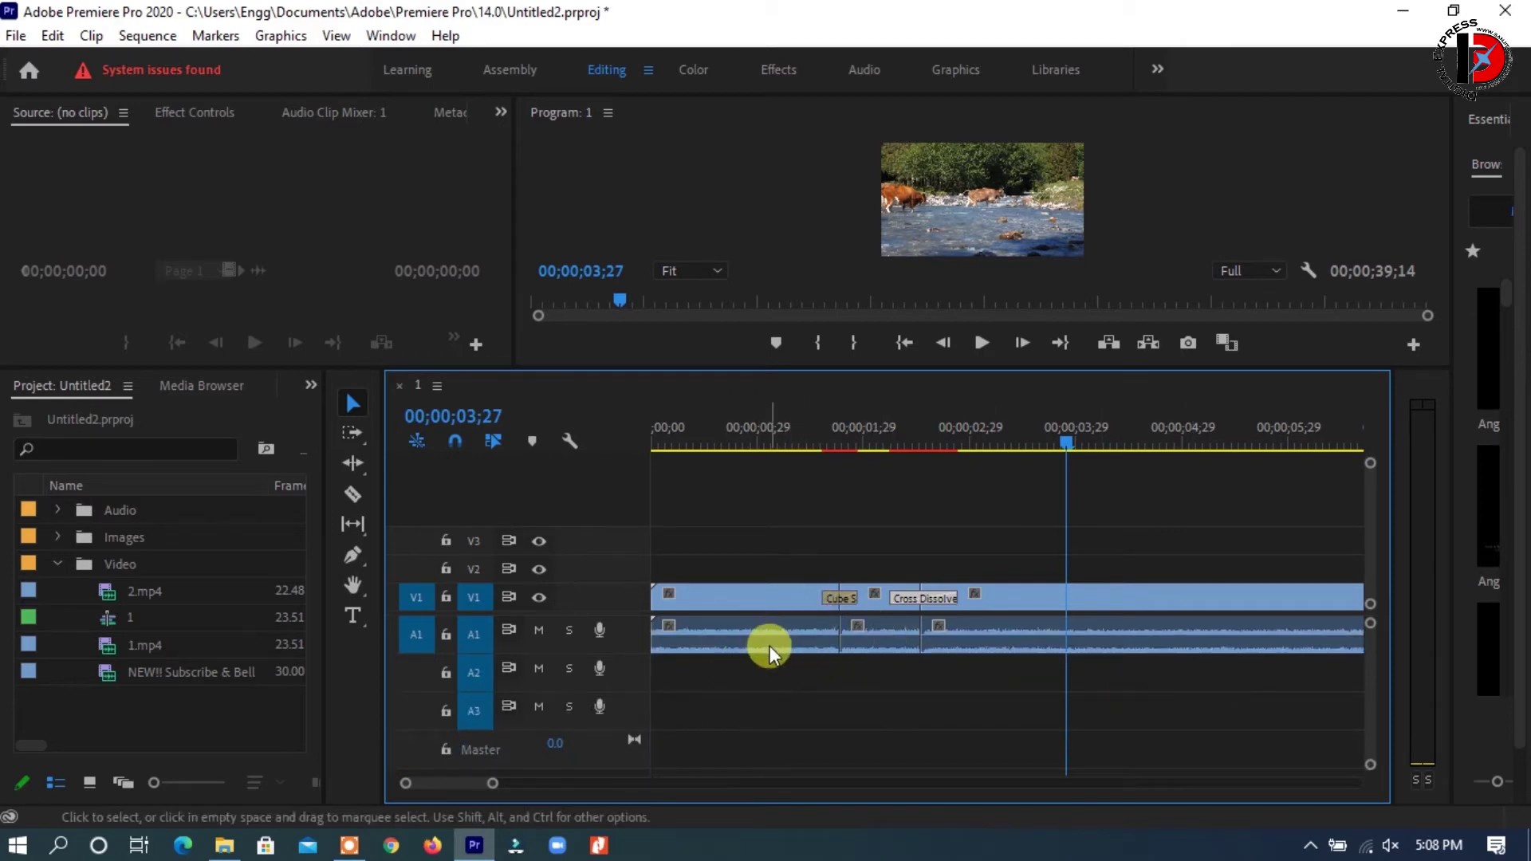
{"action": "mouse_move", "coordinate": [769, 646]}
{"action": "left_click_drag", "start_coordinate": [996, 678], "coordinate": [777, 561]}
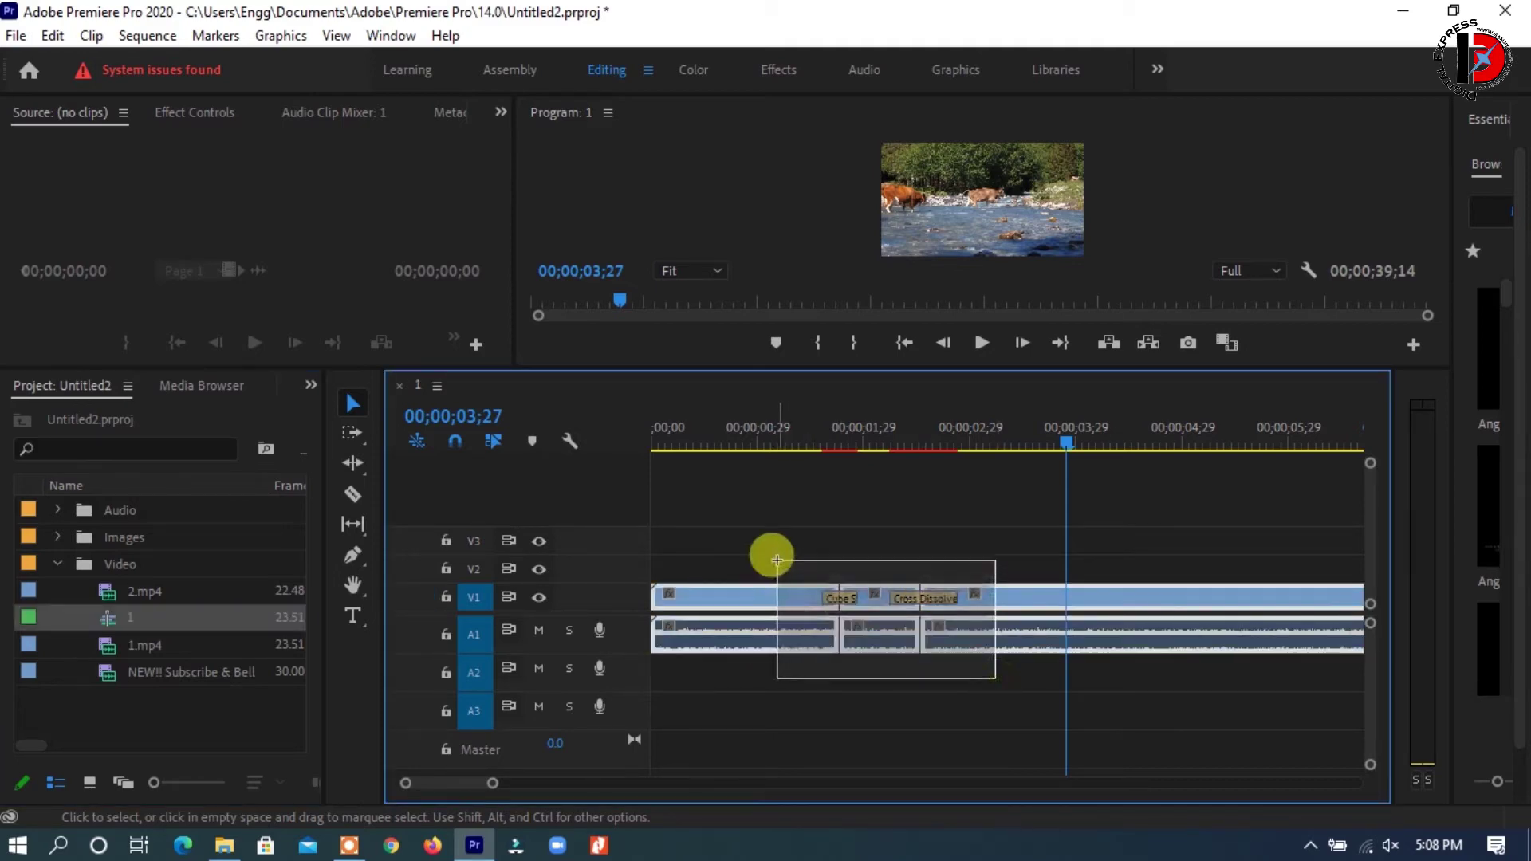
{"action": "key", "text": "Delete"}
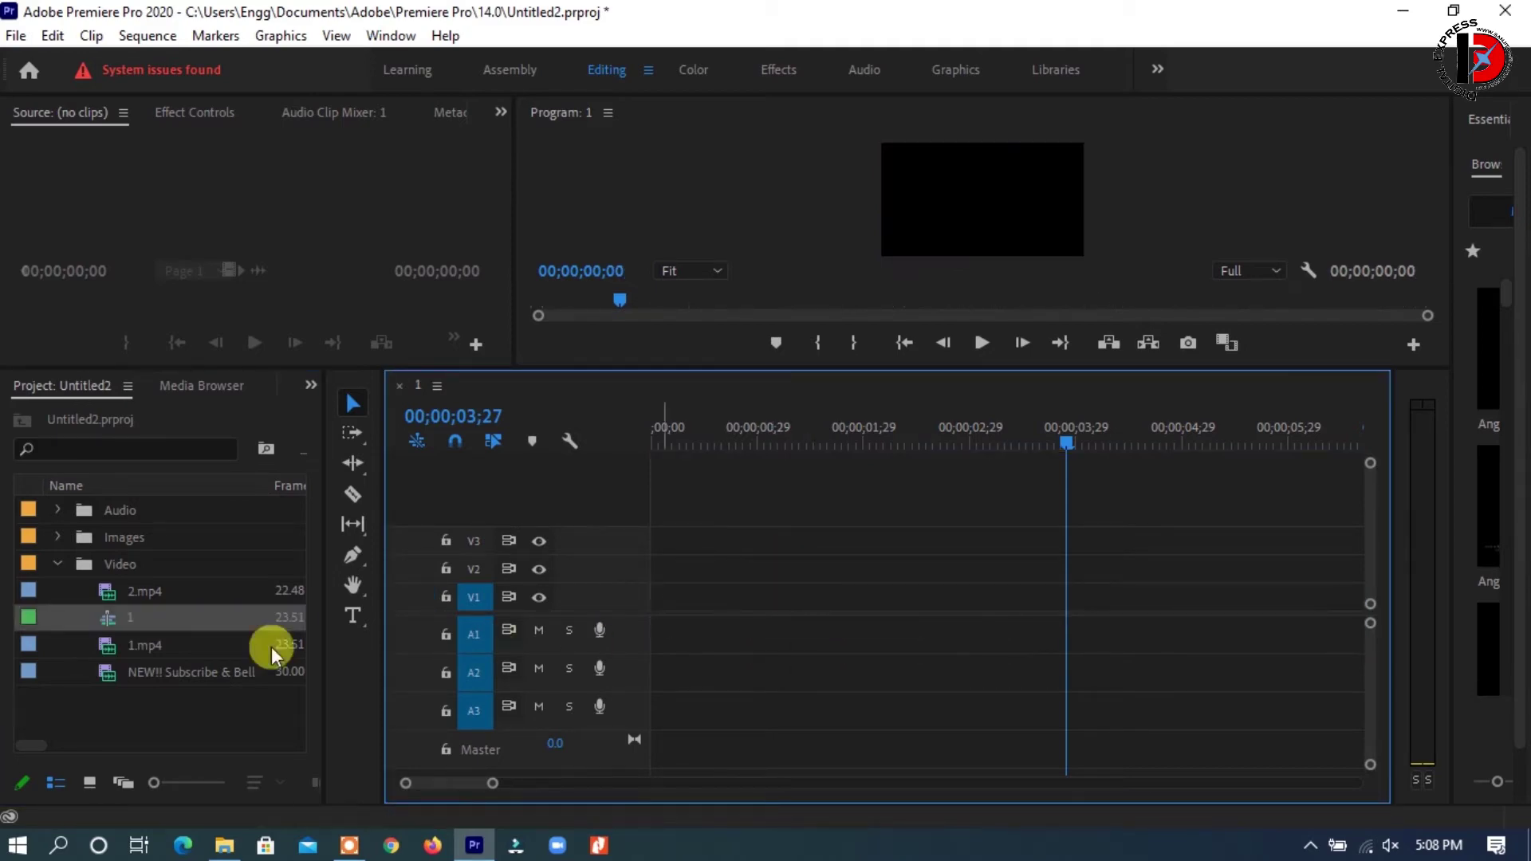
Drop 1.mp4 at the start of V1/A1 and expand the Audio bin to list its three MP3s
{"action": "left_click_drag", "start_coordinate": [156, 648], "coordinate": [660, 610]}
{"action": "left_click", "coordinate": [702, 699]}
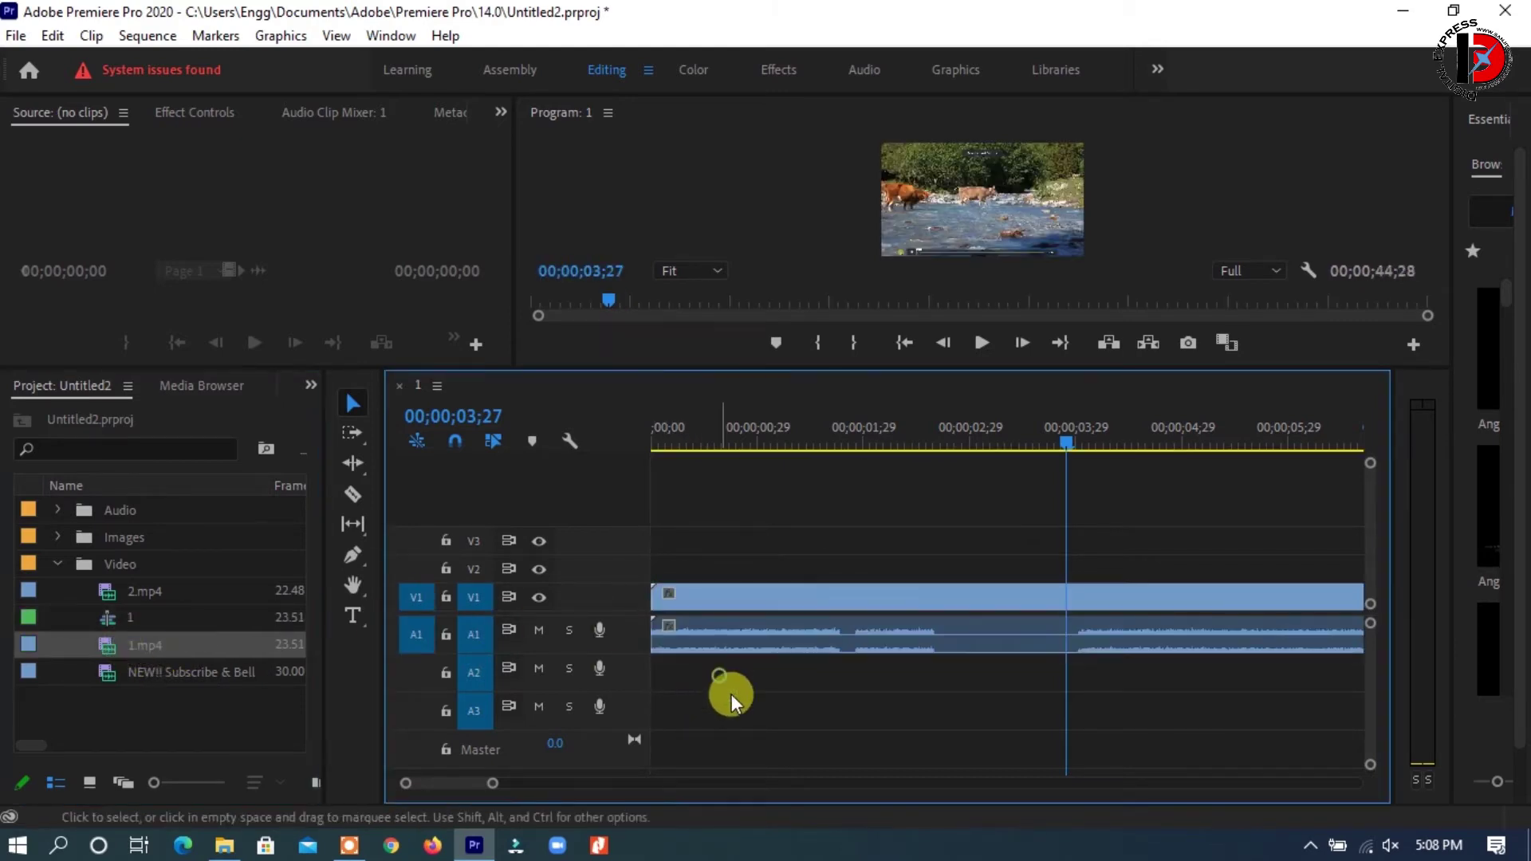
{"action": "left_click", "coordinate": [753, 609]}
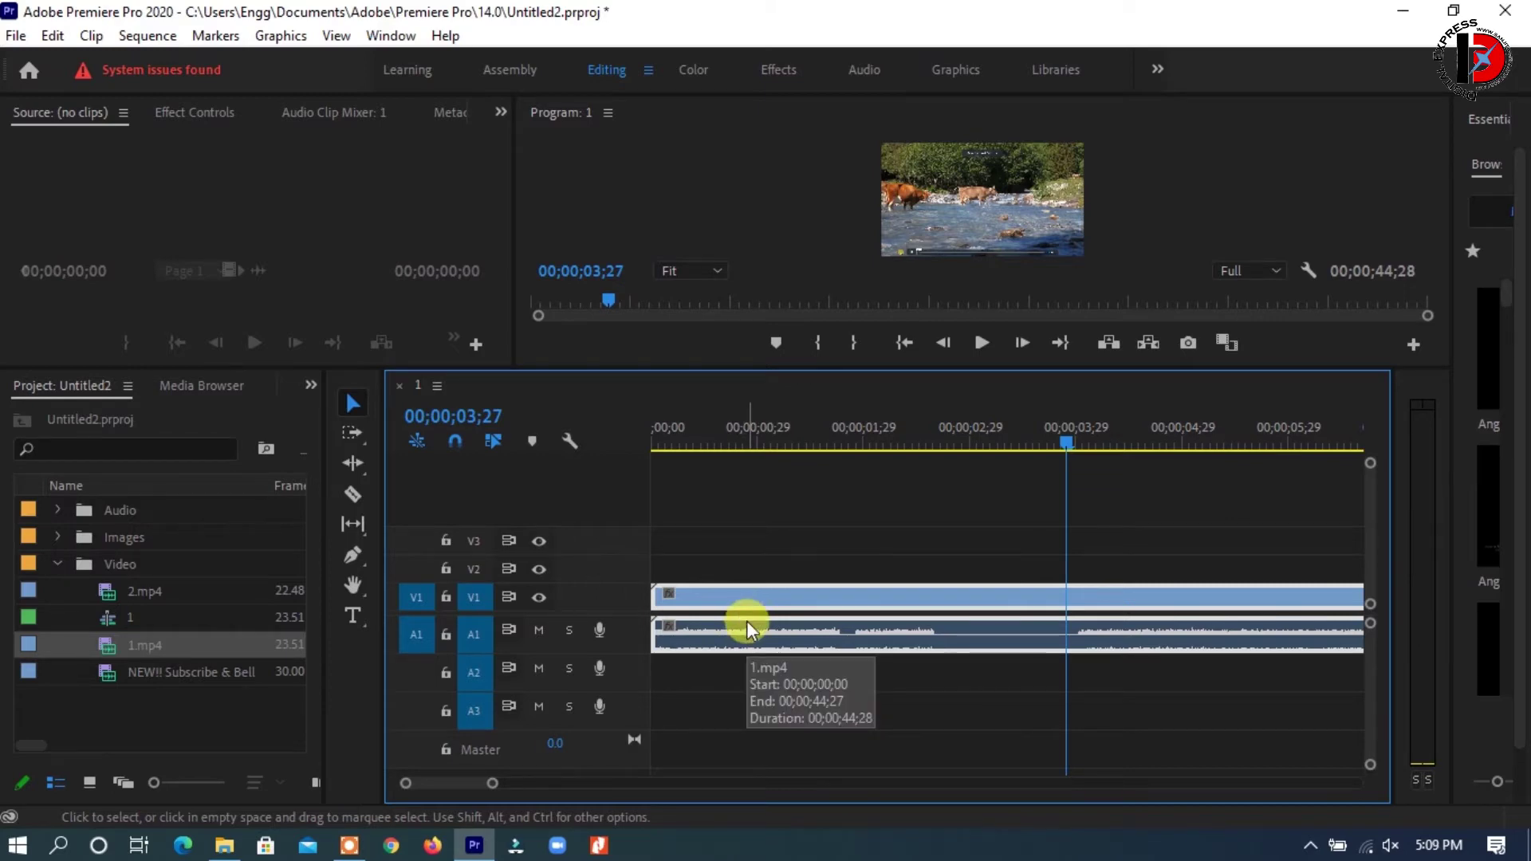
{"action": "left_click", "coordinate": [749, 672]}
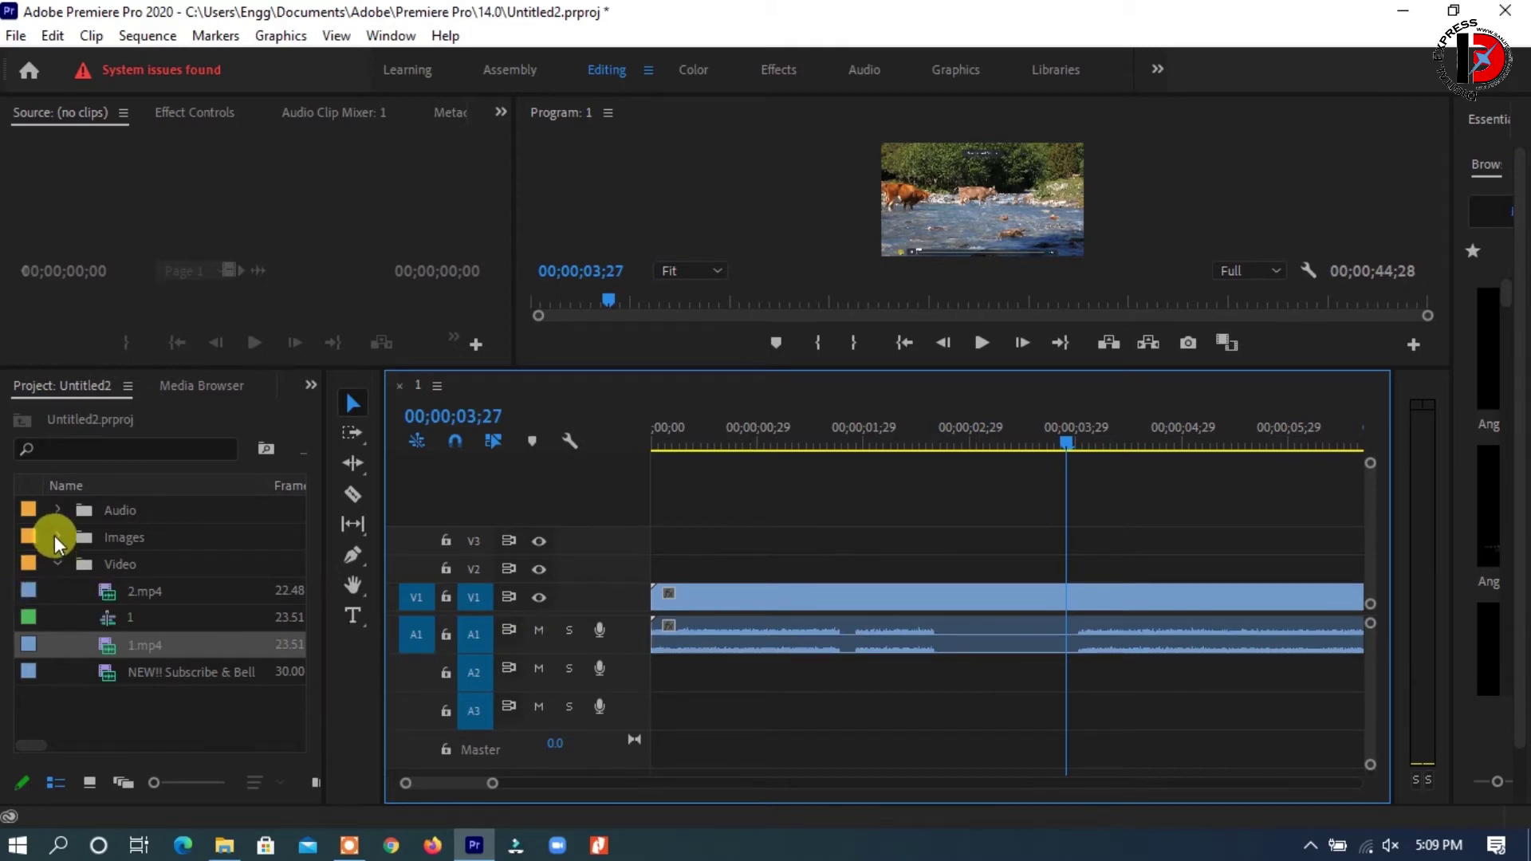
{"action": "left_click", "coordinate": [63, 510]}
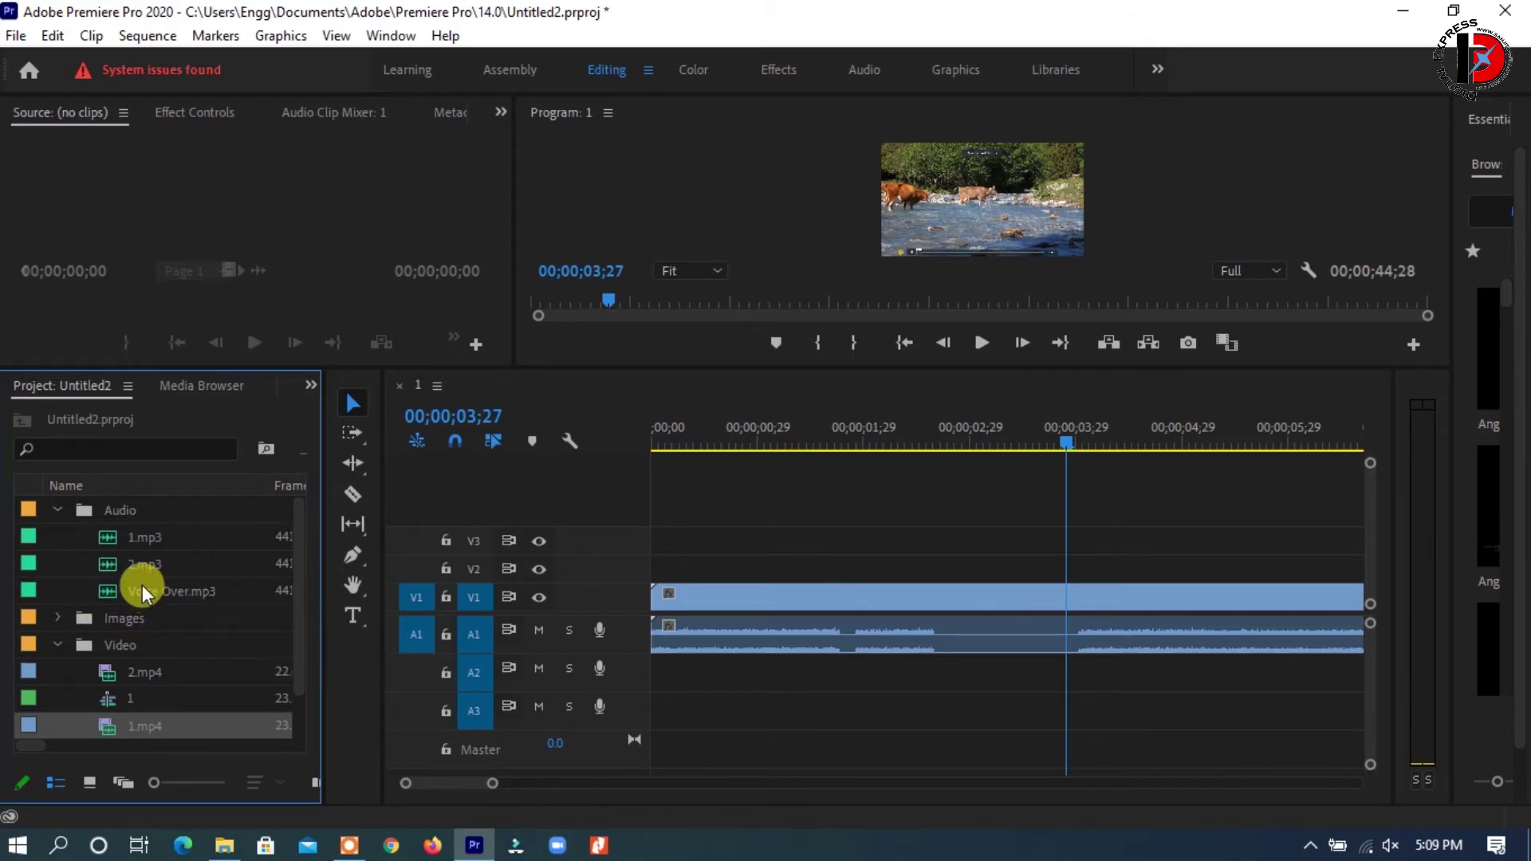
Drop Voice Over.mp3 from the Audio bin onto track A2 beneath the 1.mp4 audio
{"action": "left_click_drag", "start_coordinate": [131, 590], "coordinate": [655, 683]}
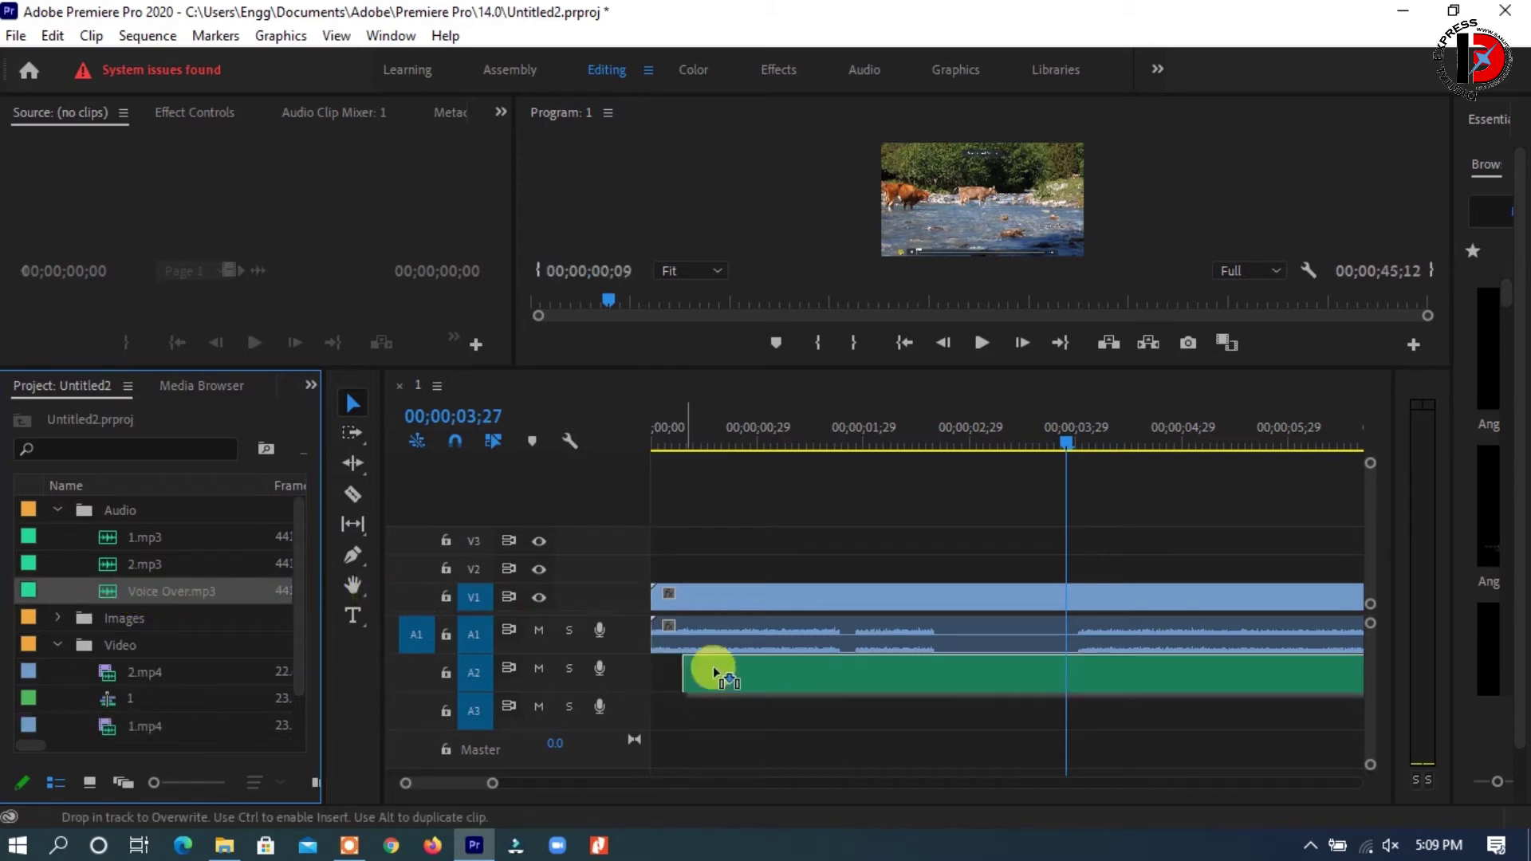
{"action": "left_click_drag", "start_coordinate": [653, 682], "coordinate": [714, 668]}
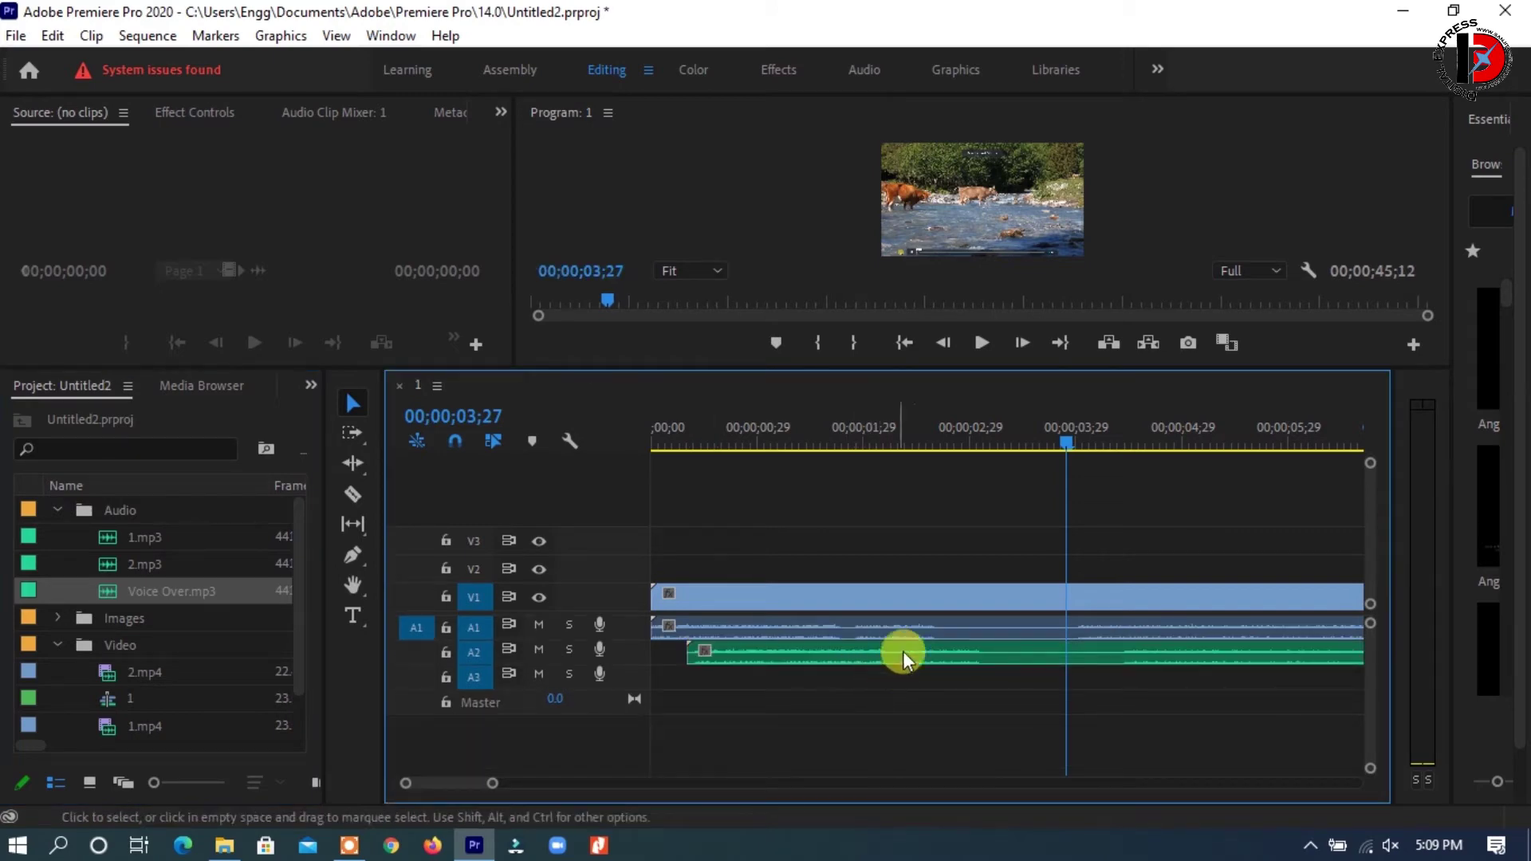
{"action": "left_click", "coordinate": [907, 624]}
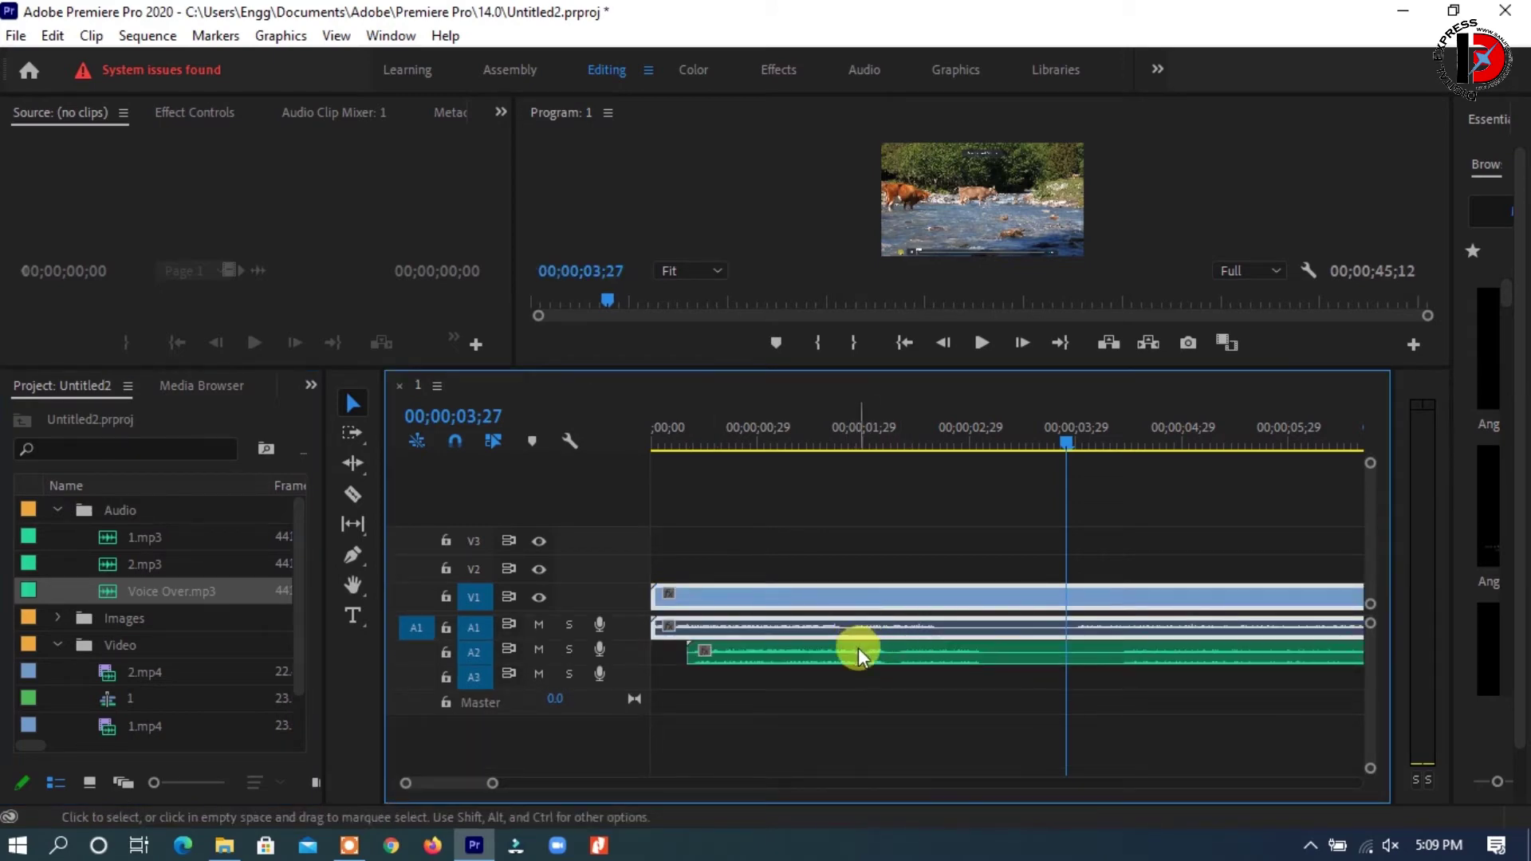
{"action": "left_click", "coordinate": [863, 548]}
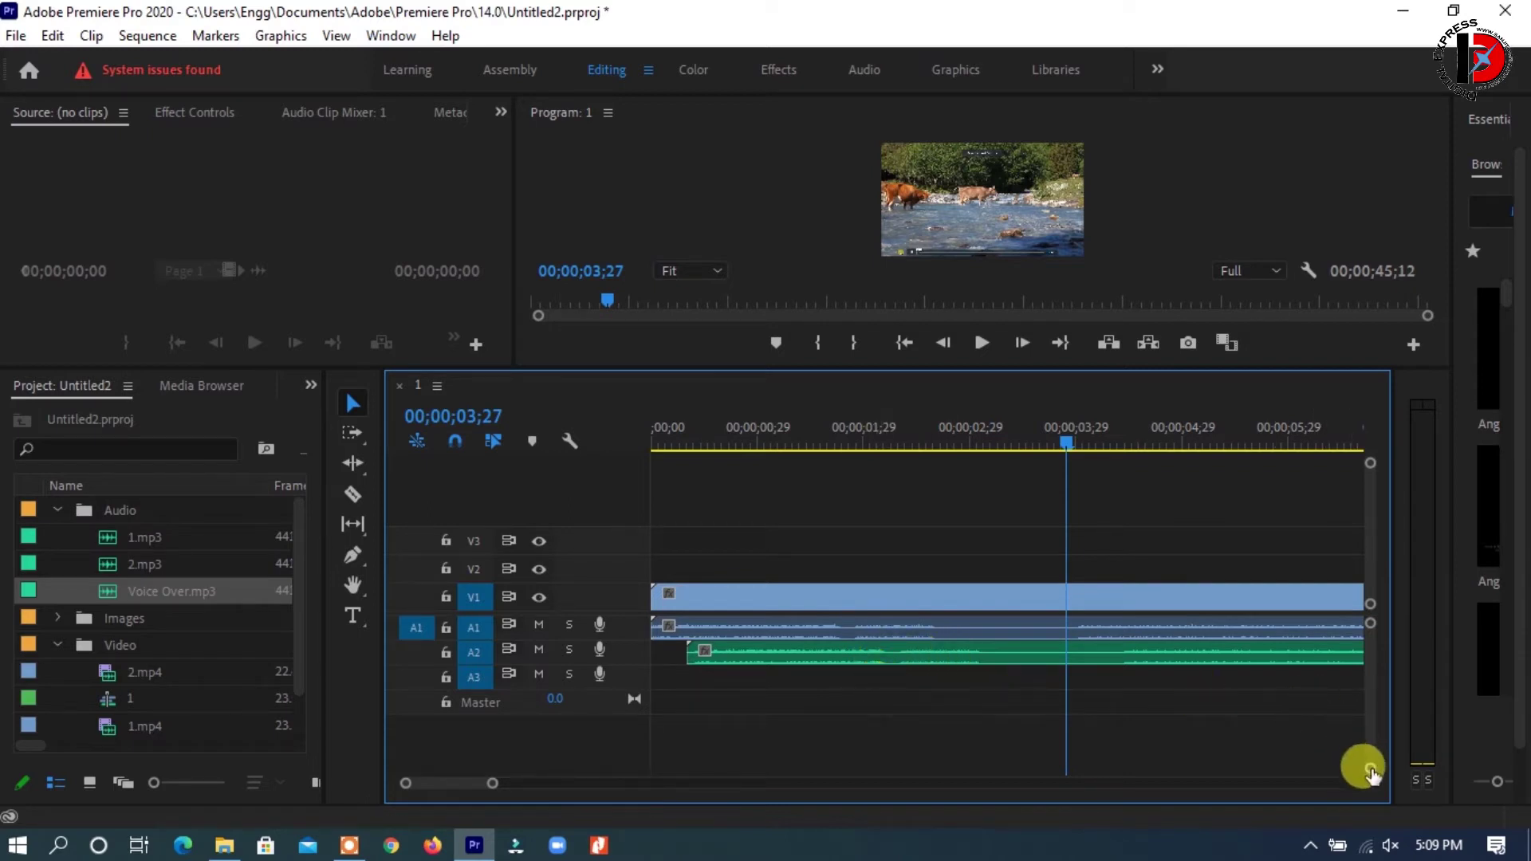
Enlarge the audio tracks, zoom into the timeline, and slide Voice Over.mp3 to start nearly with 1.mp4
{"action": "left_click_drag", "start_coordinate": [1372, 770], "coordinate": [1372, 757]}
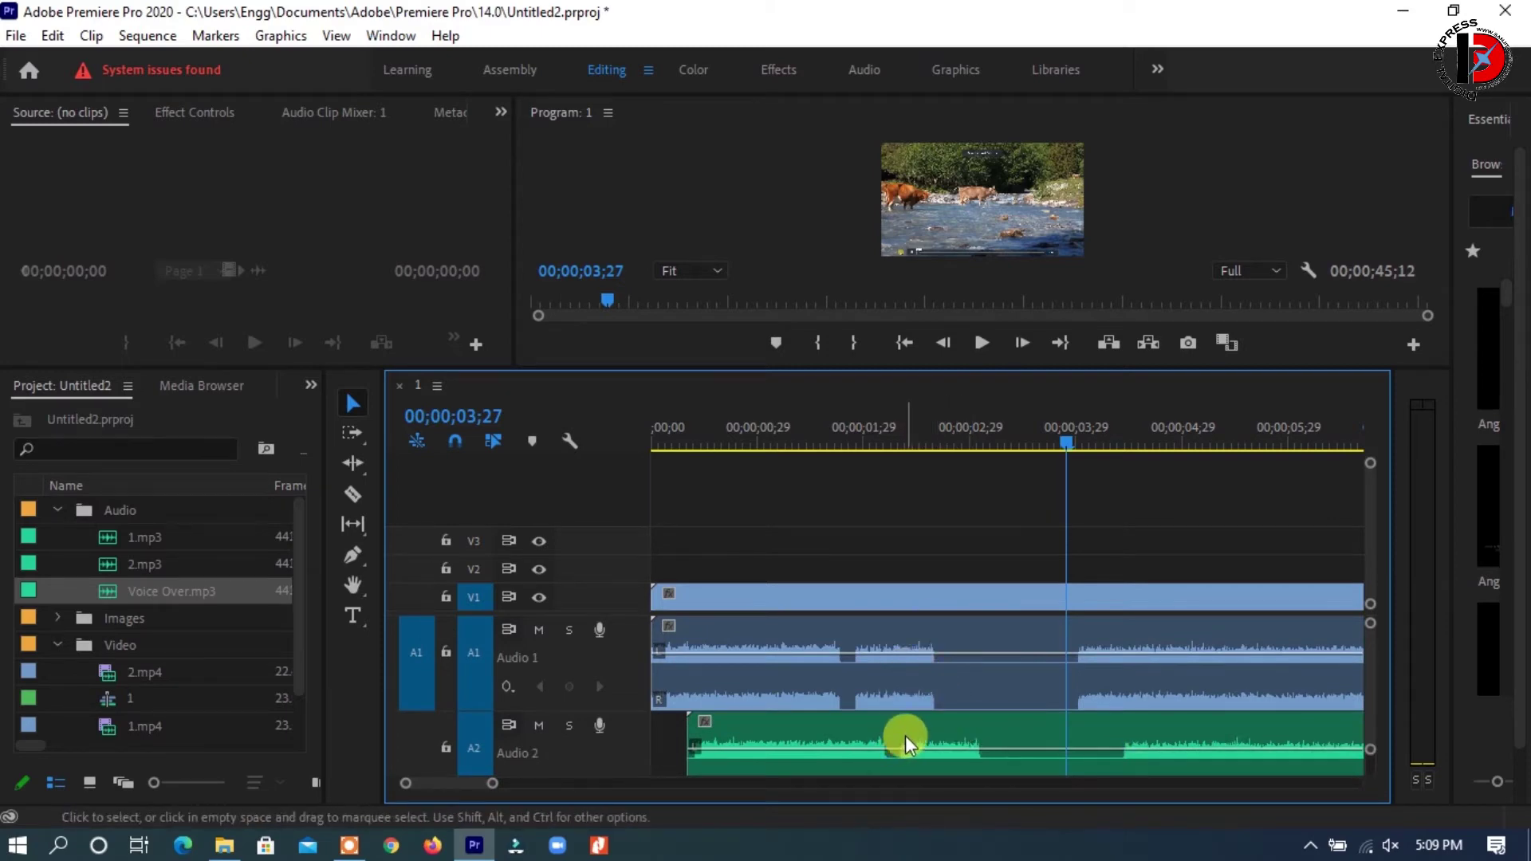
{"action": "mouse_move", "coordinate": [906, 735]}
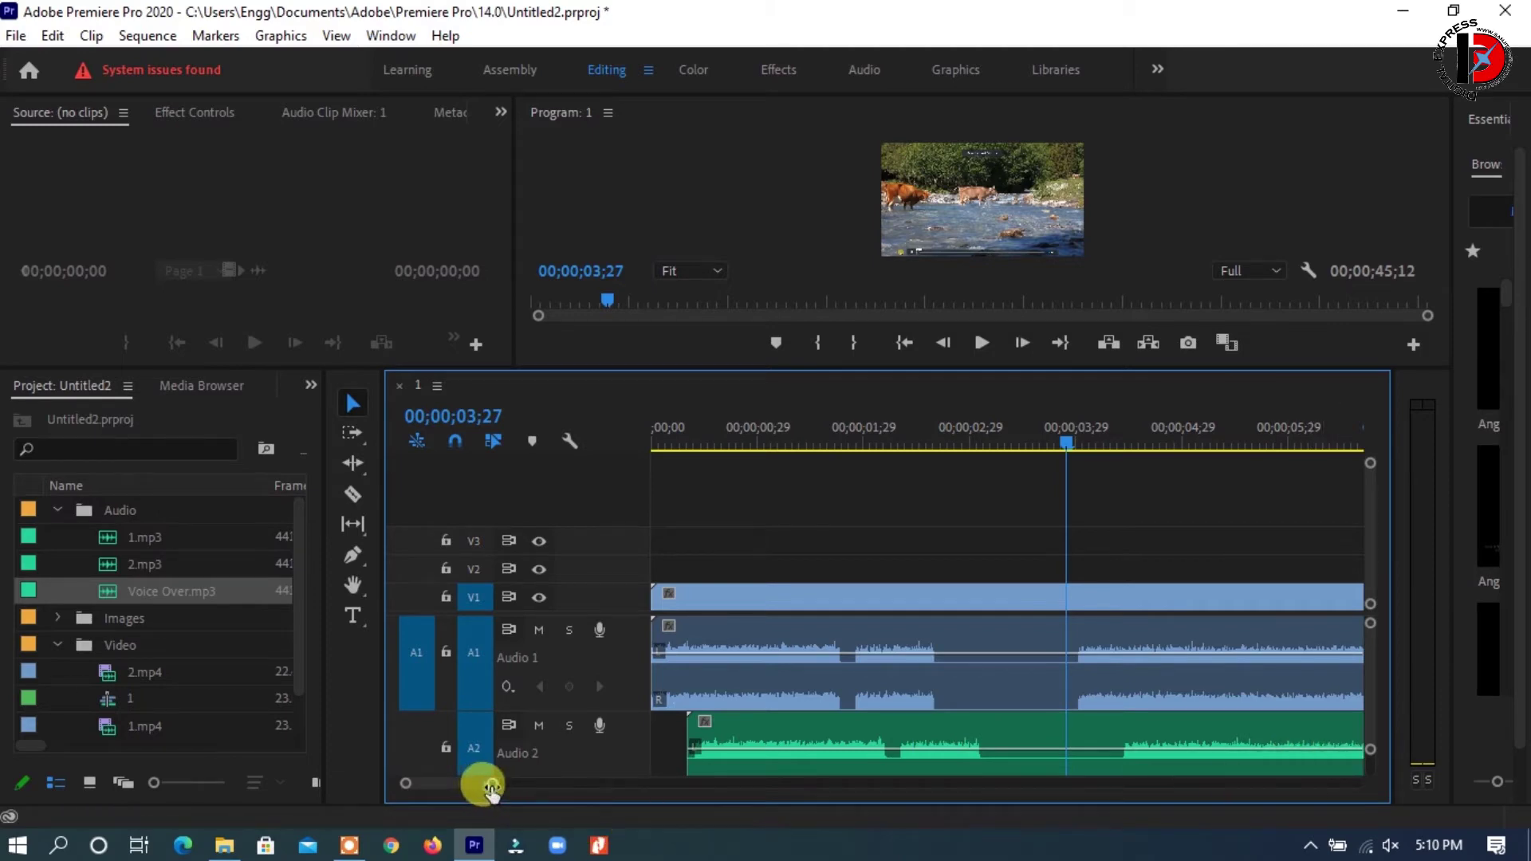
{"action": "left_click_drag", "start_coordinate": [493, 790], "coordinate": [482, 788]}
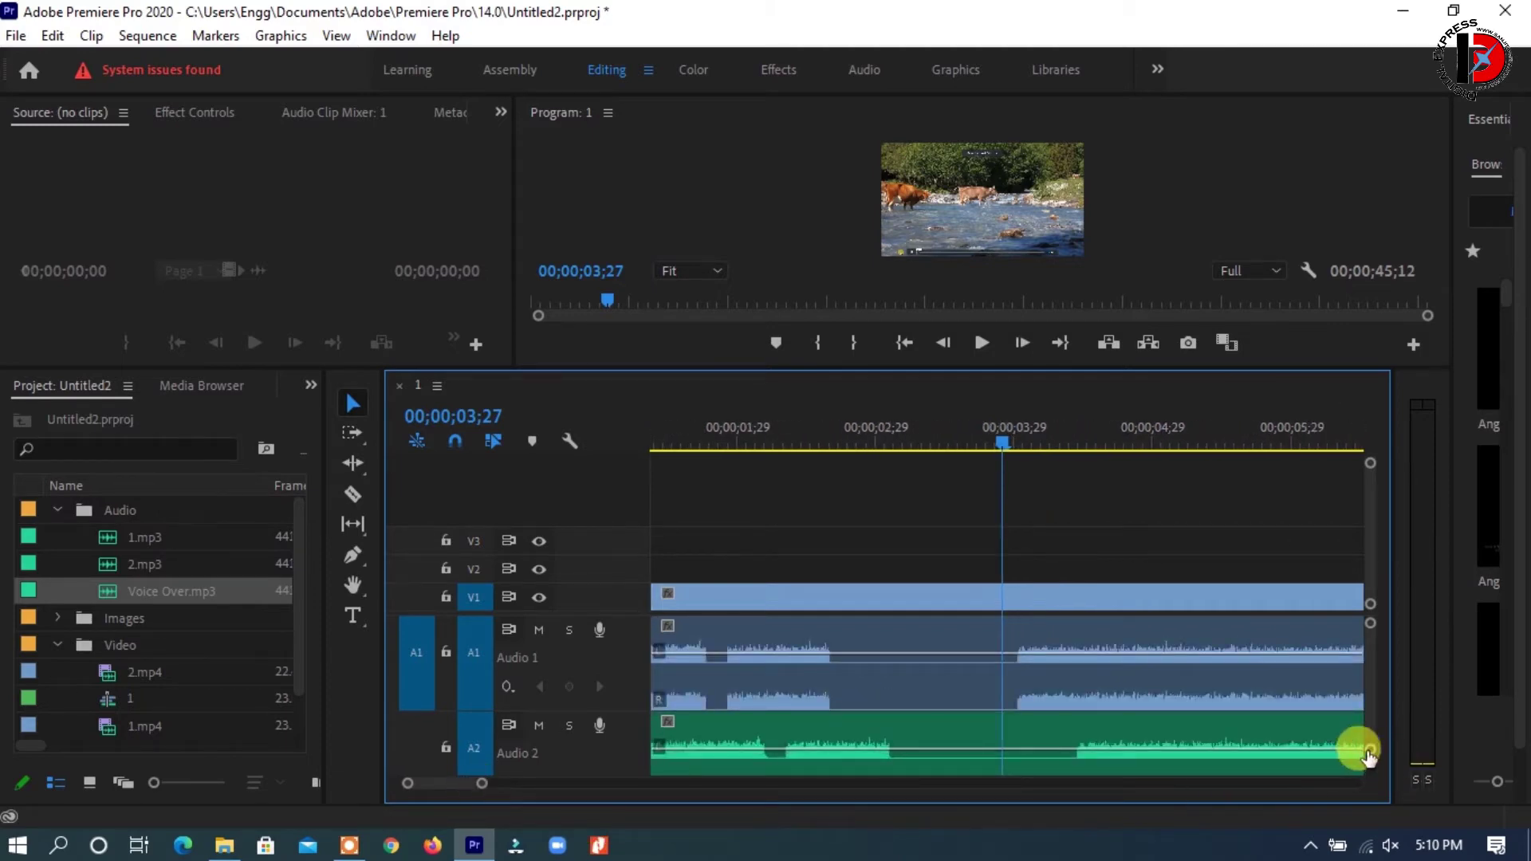
{"action": "left_click_drag", "start_coordinate": [1370, 751], "coordinate": [1373, 724]}
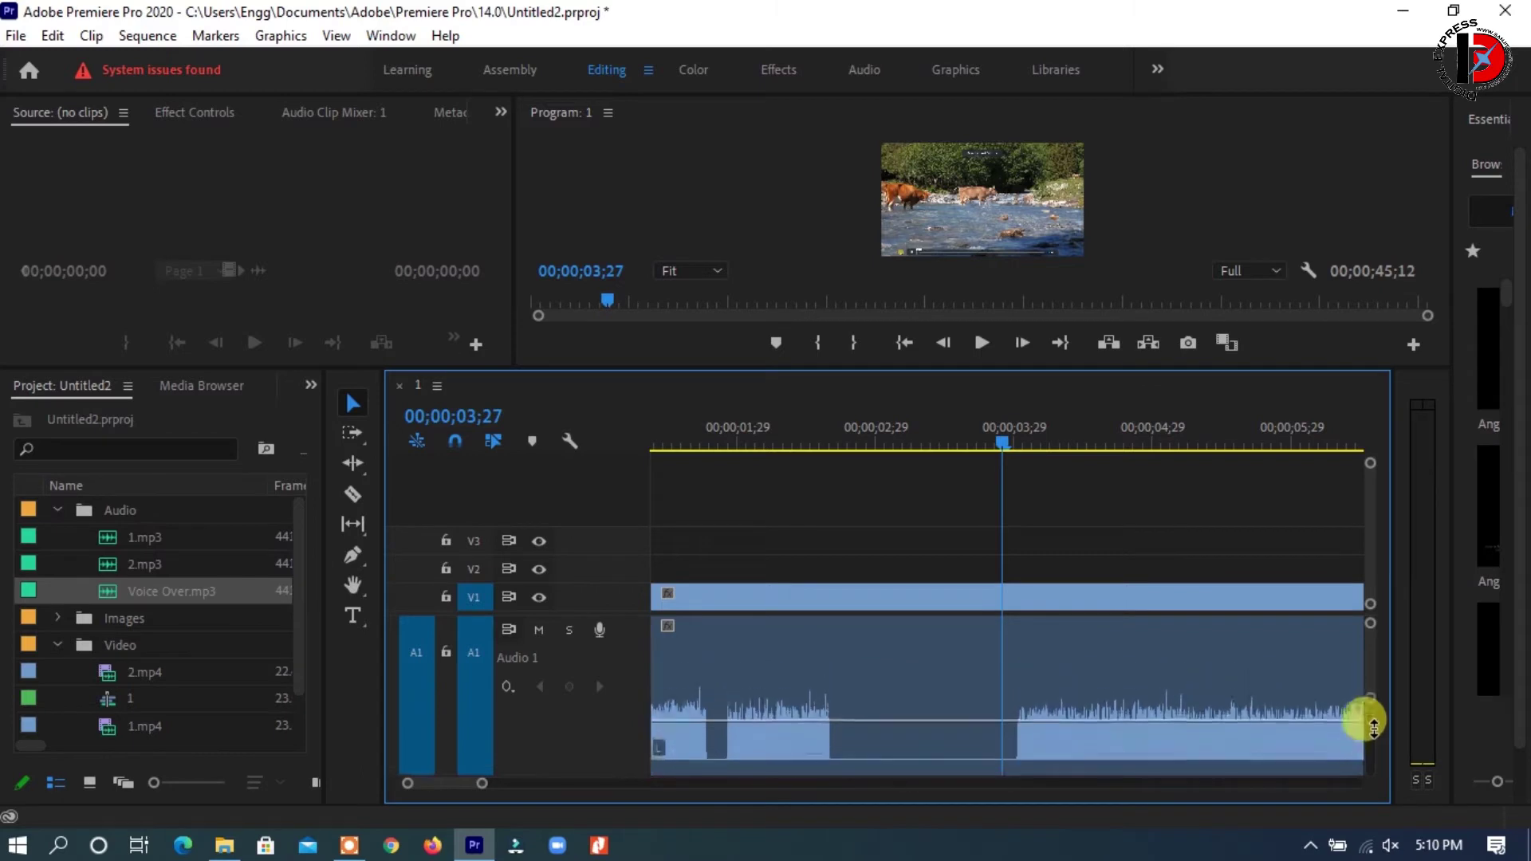
{"action": "left_click_drag", "start_coordinate": [1373, 667], "coordinate": [1372, 673]}
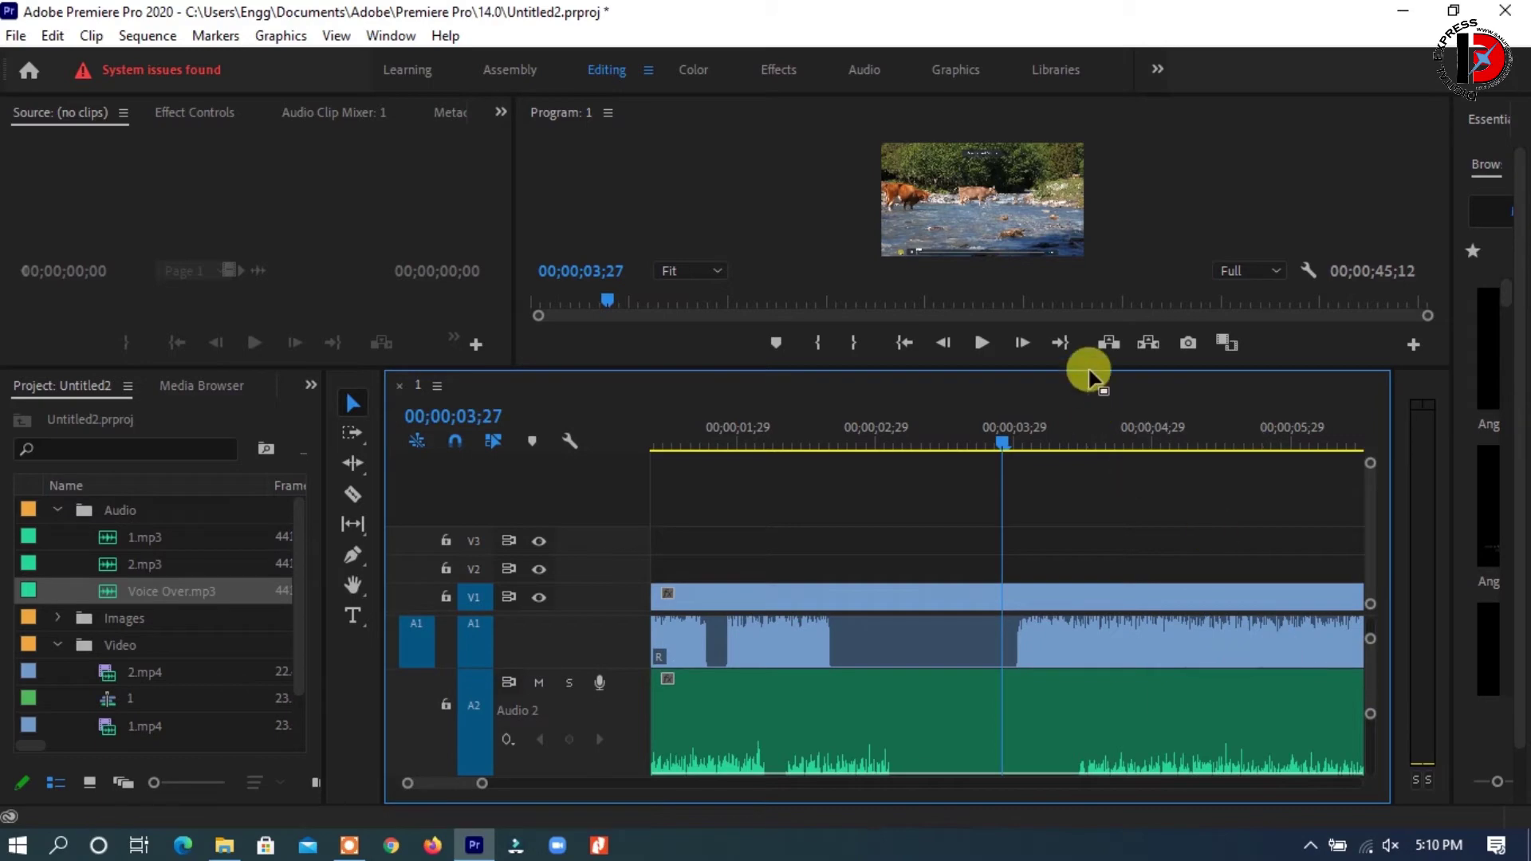
{"action": "left_click_drag", "start_coordinate": [1091, 375], "coordinate": [1090, 252]}
{"action": "left_click_drag", "start_coordinate": [1103, 659], "coordinate": [1008, 656]}
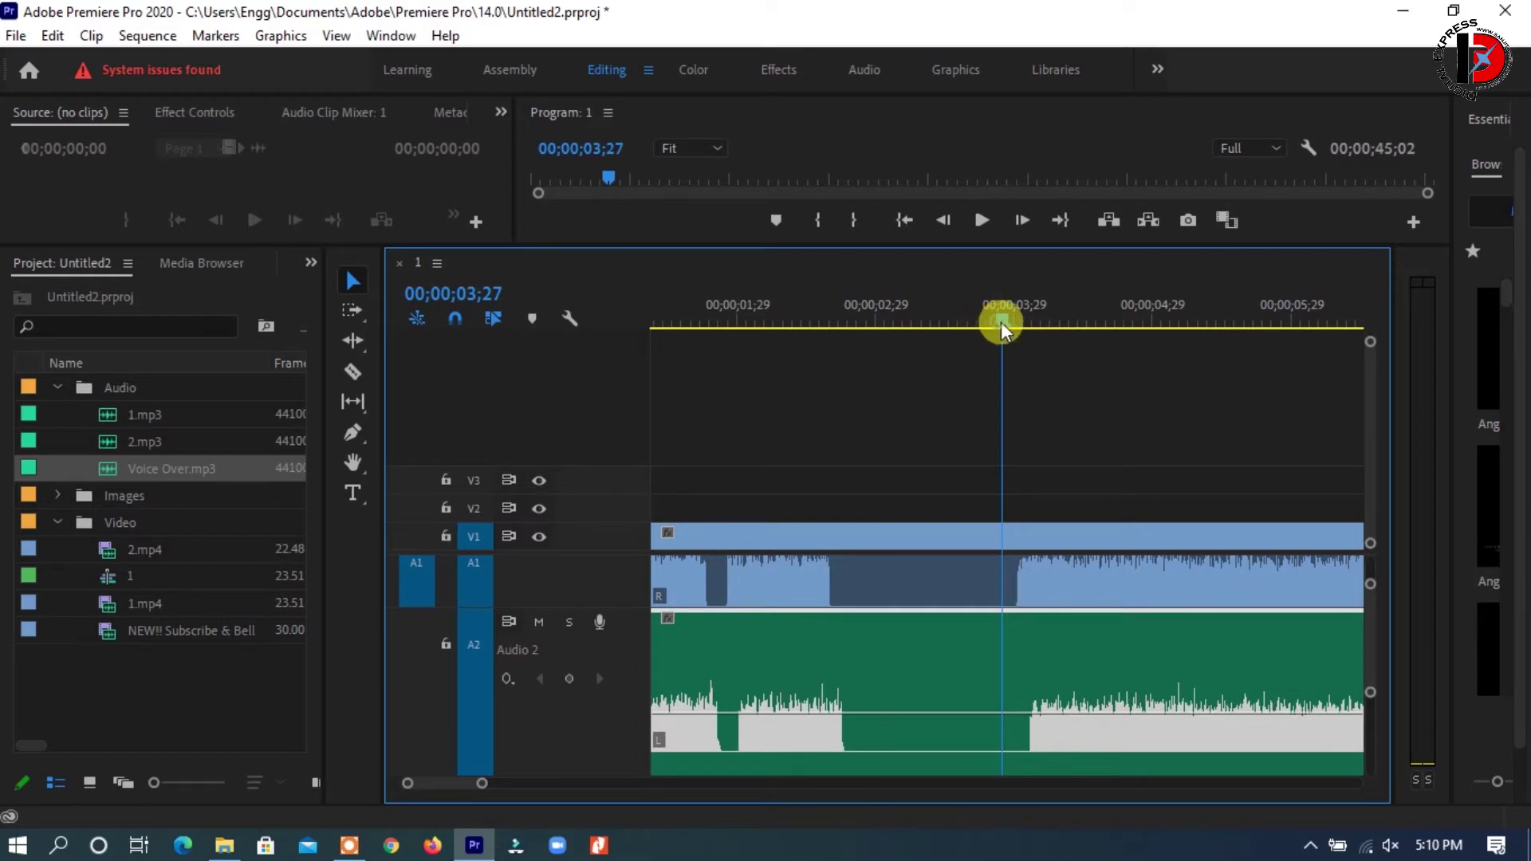
{"action": "left_click_drag", "start_coordinate": [997, 323], "coordinate": [1010, 323]}
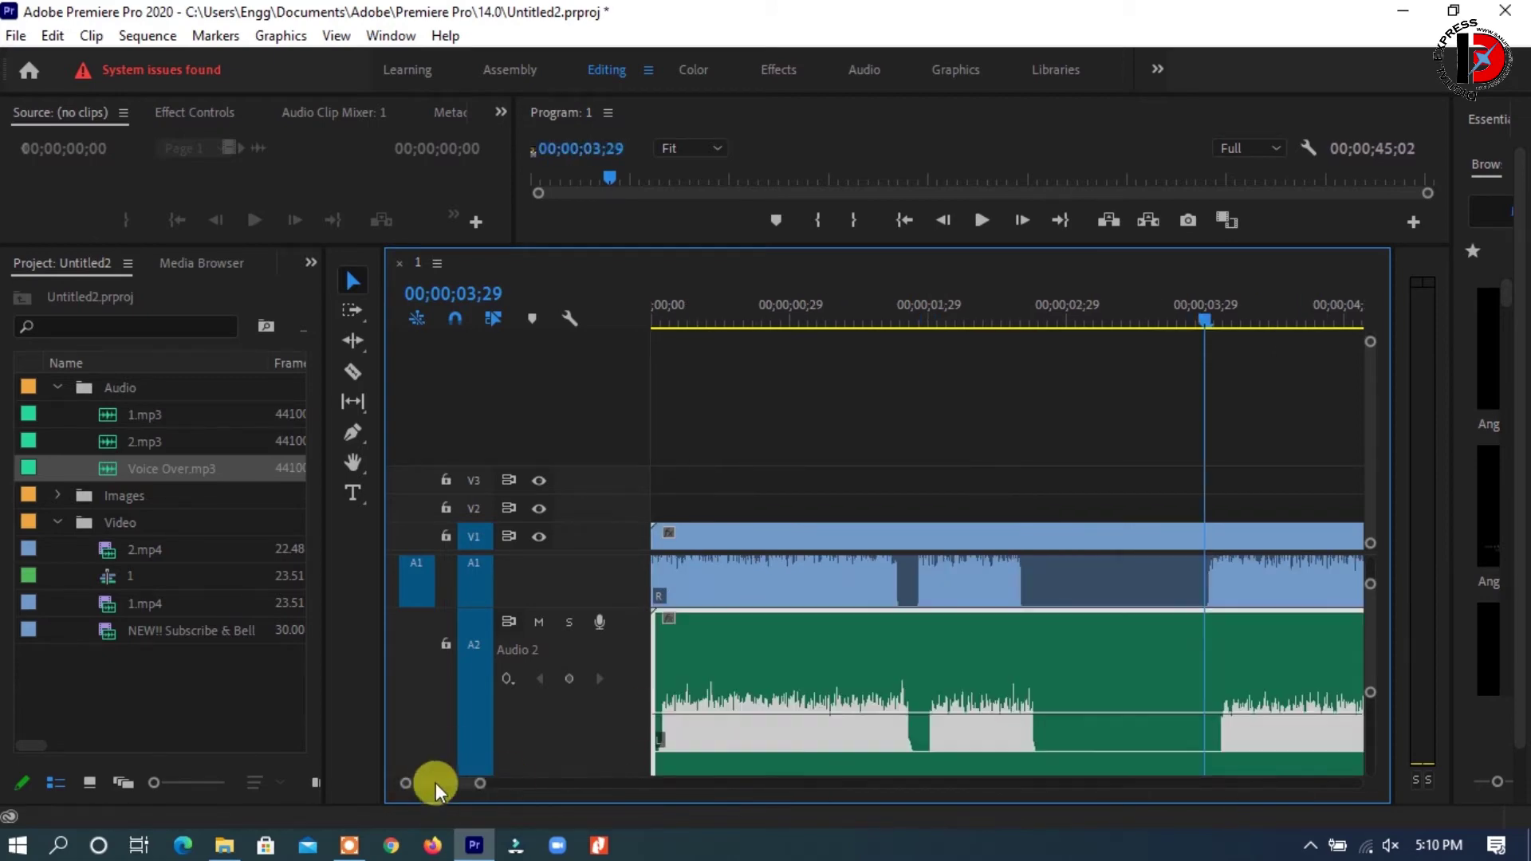
Select the linked 1.mp4 clip and collapse the audio tracks so A1–A3 and Master fit
{"action": "left_click_drag", "start_coordinate": [434, 786], "coordinate": [443, 786]}
{"action": "left_click", "coordinate": [702, 536]}
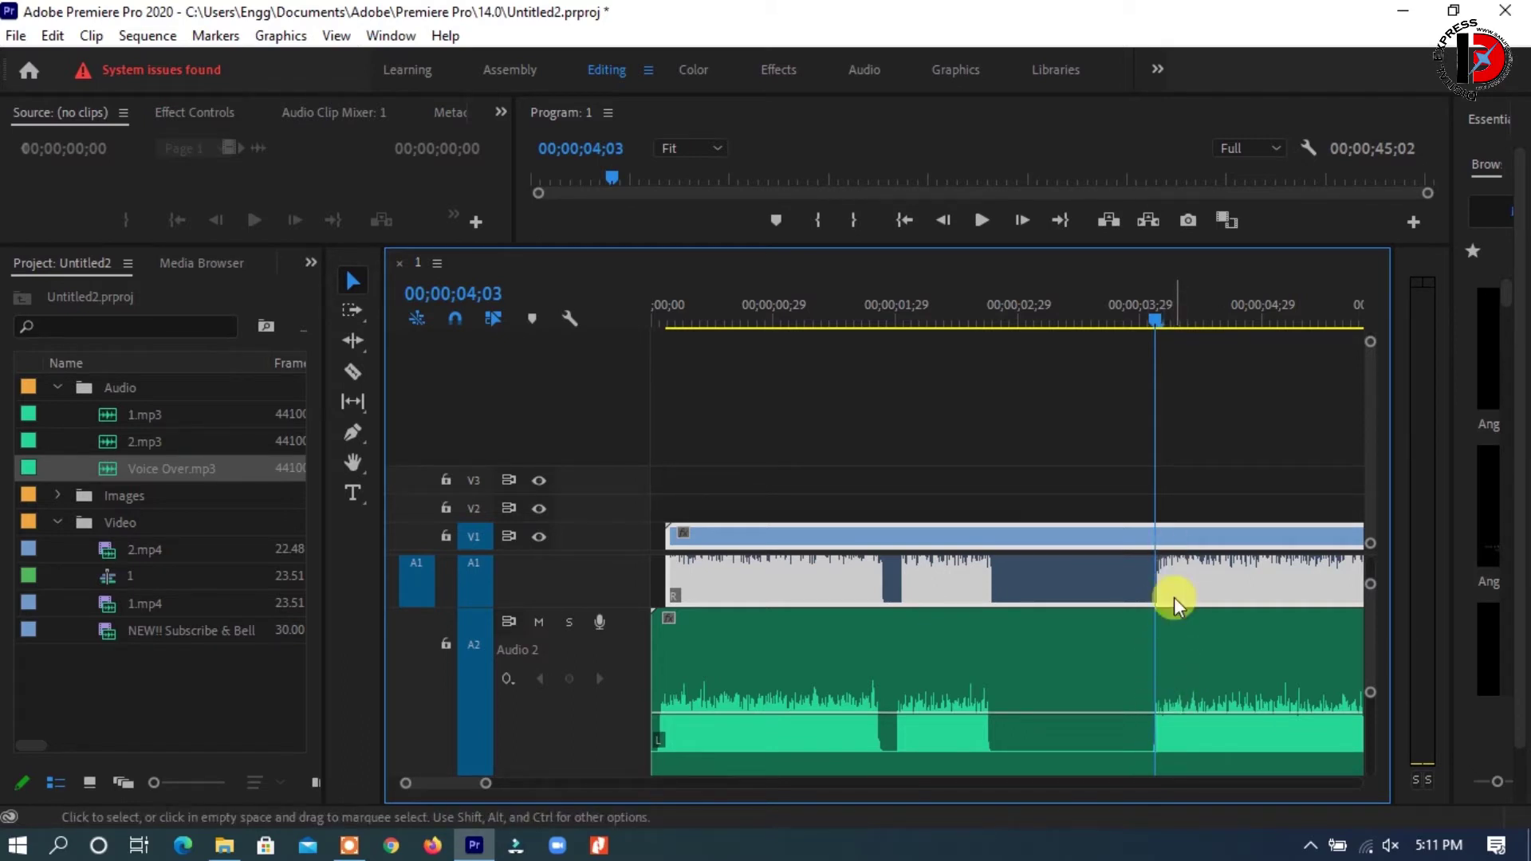
{"action": "left_click", "coordinate": [1091, 489]}
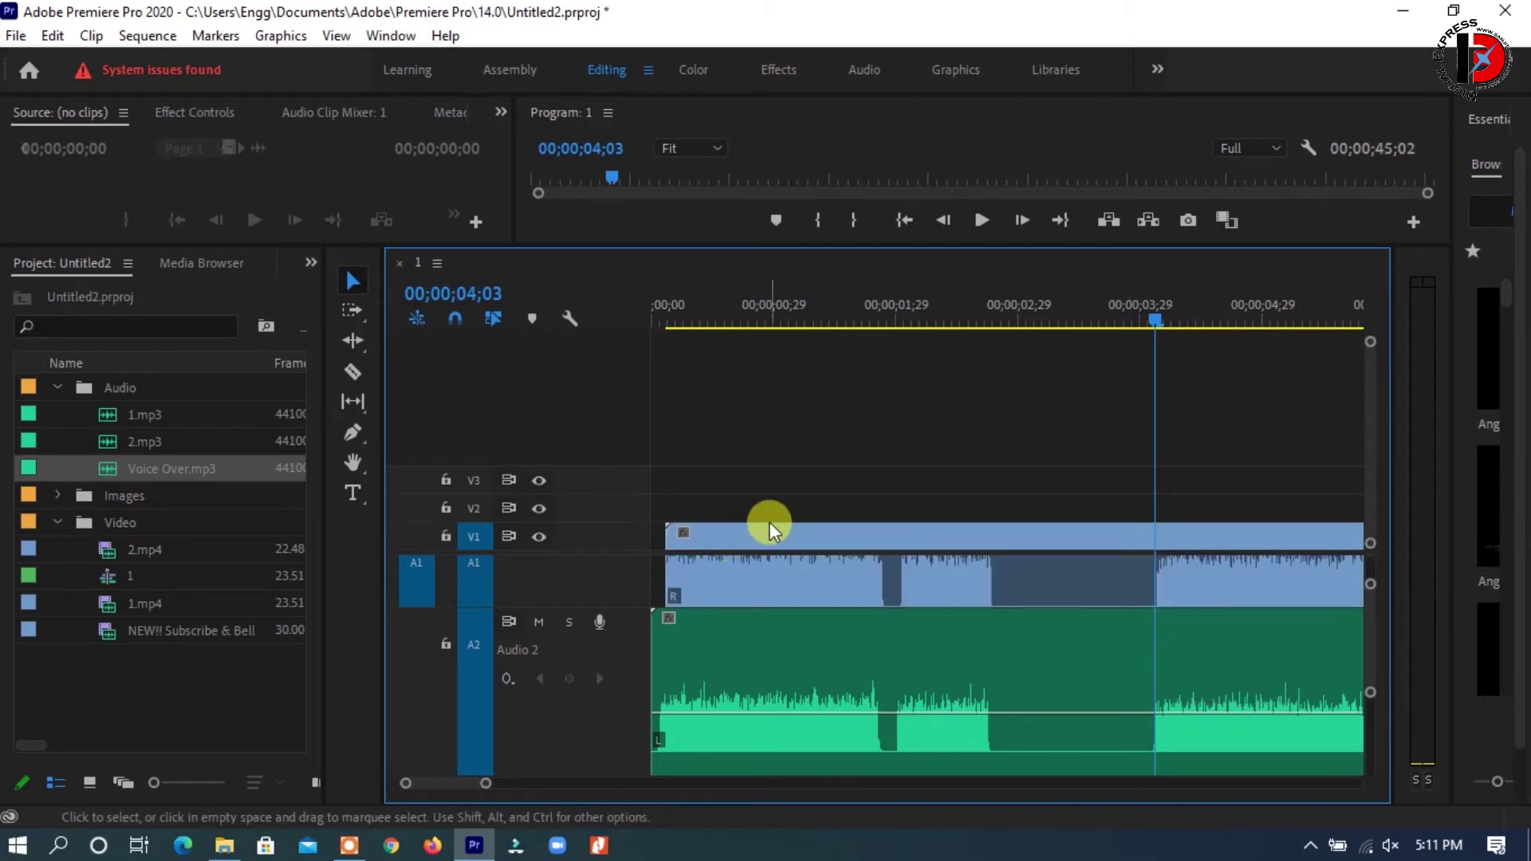
{"action": "left_click", "coordinate": [779, 573]}
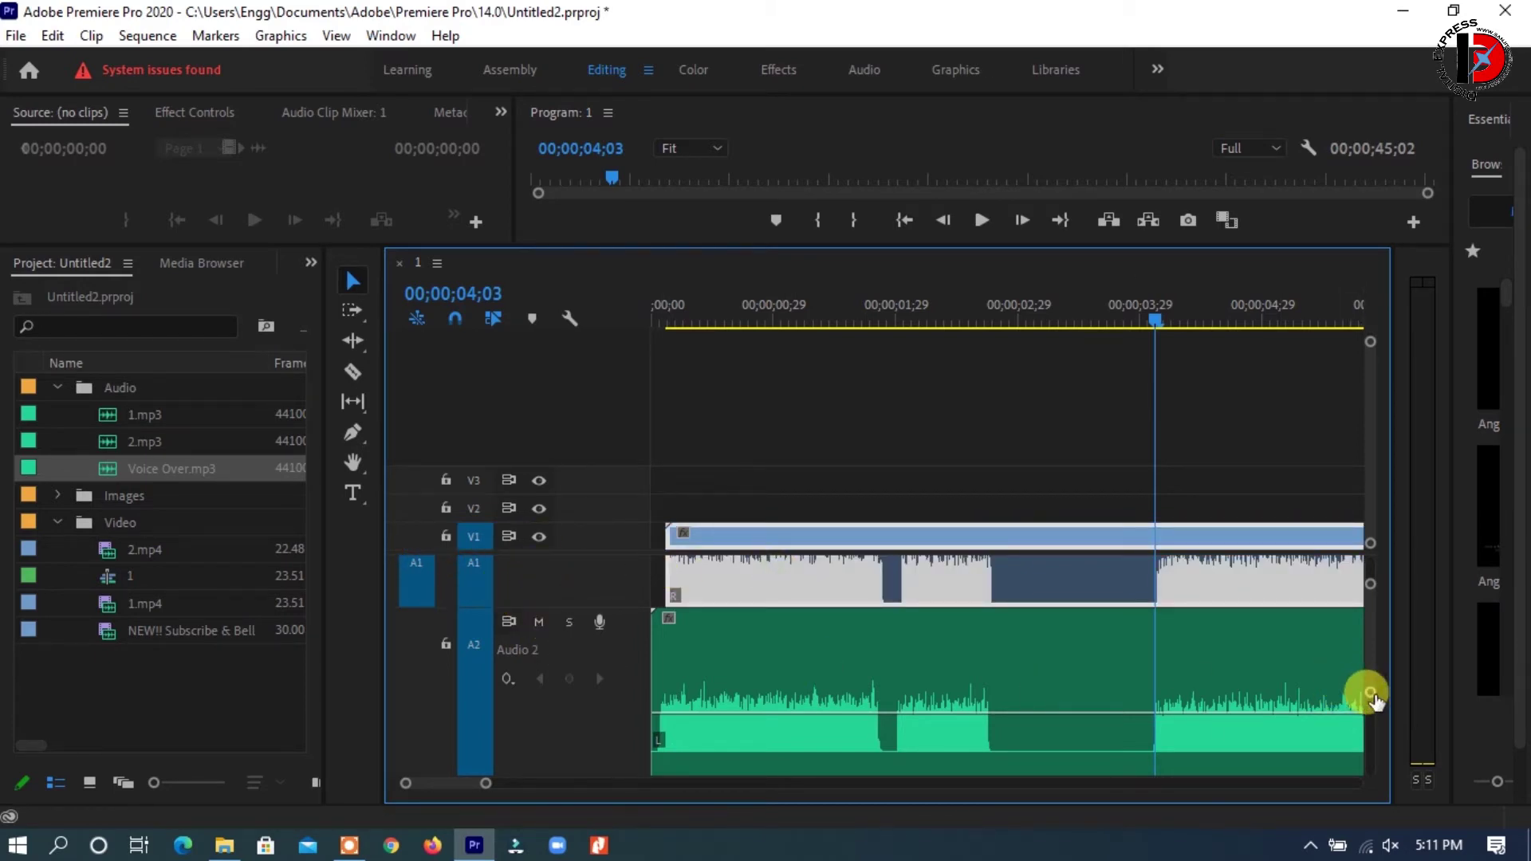
{"action": "left_click_drag", "start_coordinate": [1371, 693], "coordinate": [1355, 769]}
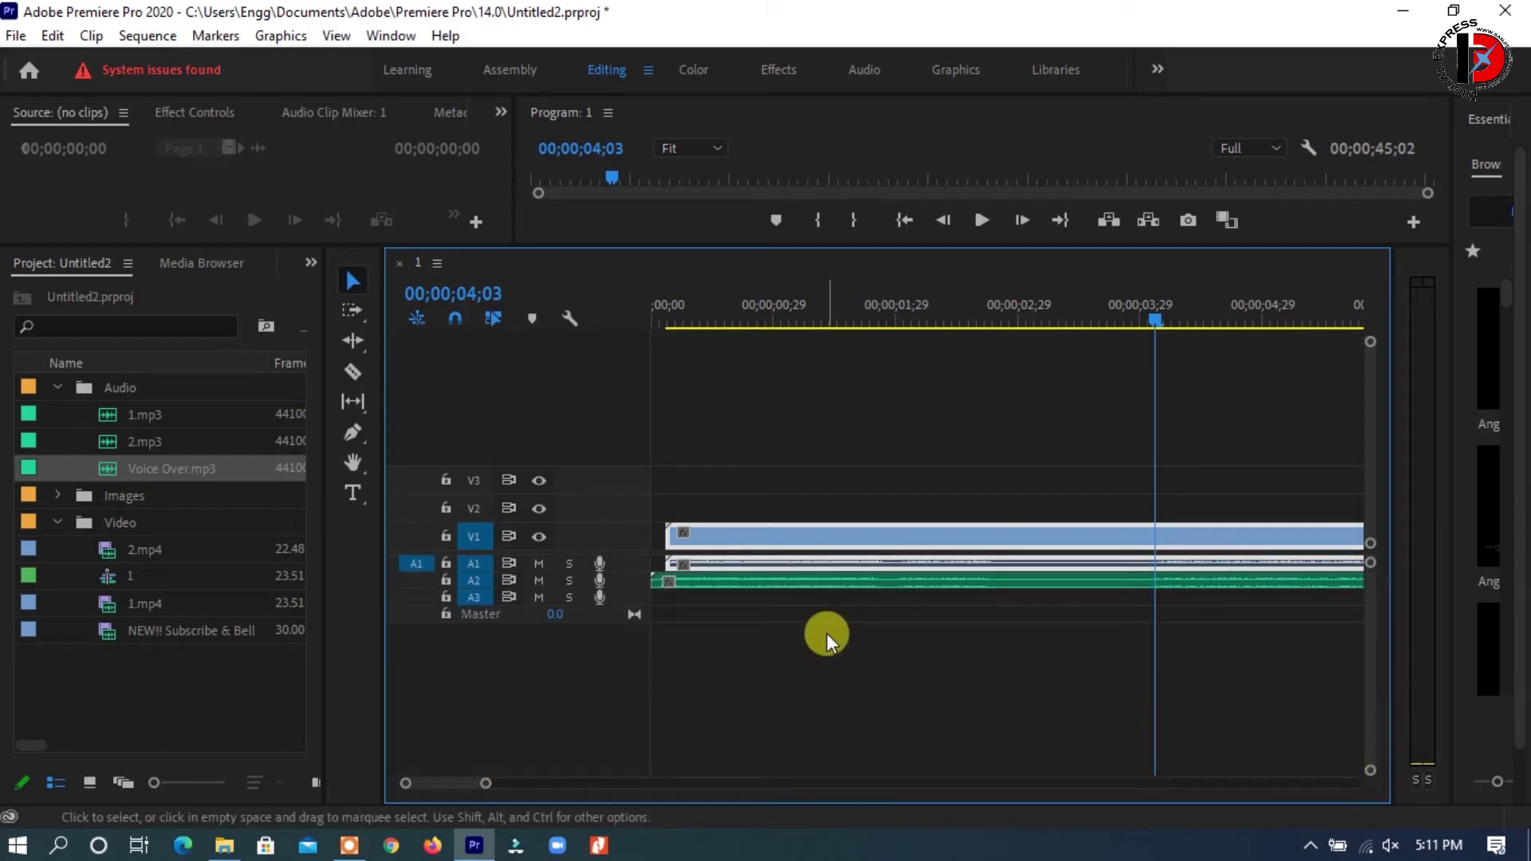
Mute A1, unlink 1.mp4's audio from its video, and delete that audio from A1
{"action": "left_click", "coordinate": [538, 564]}
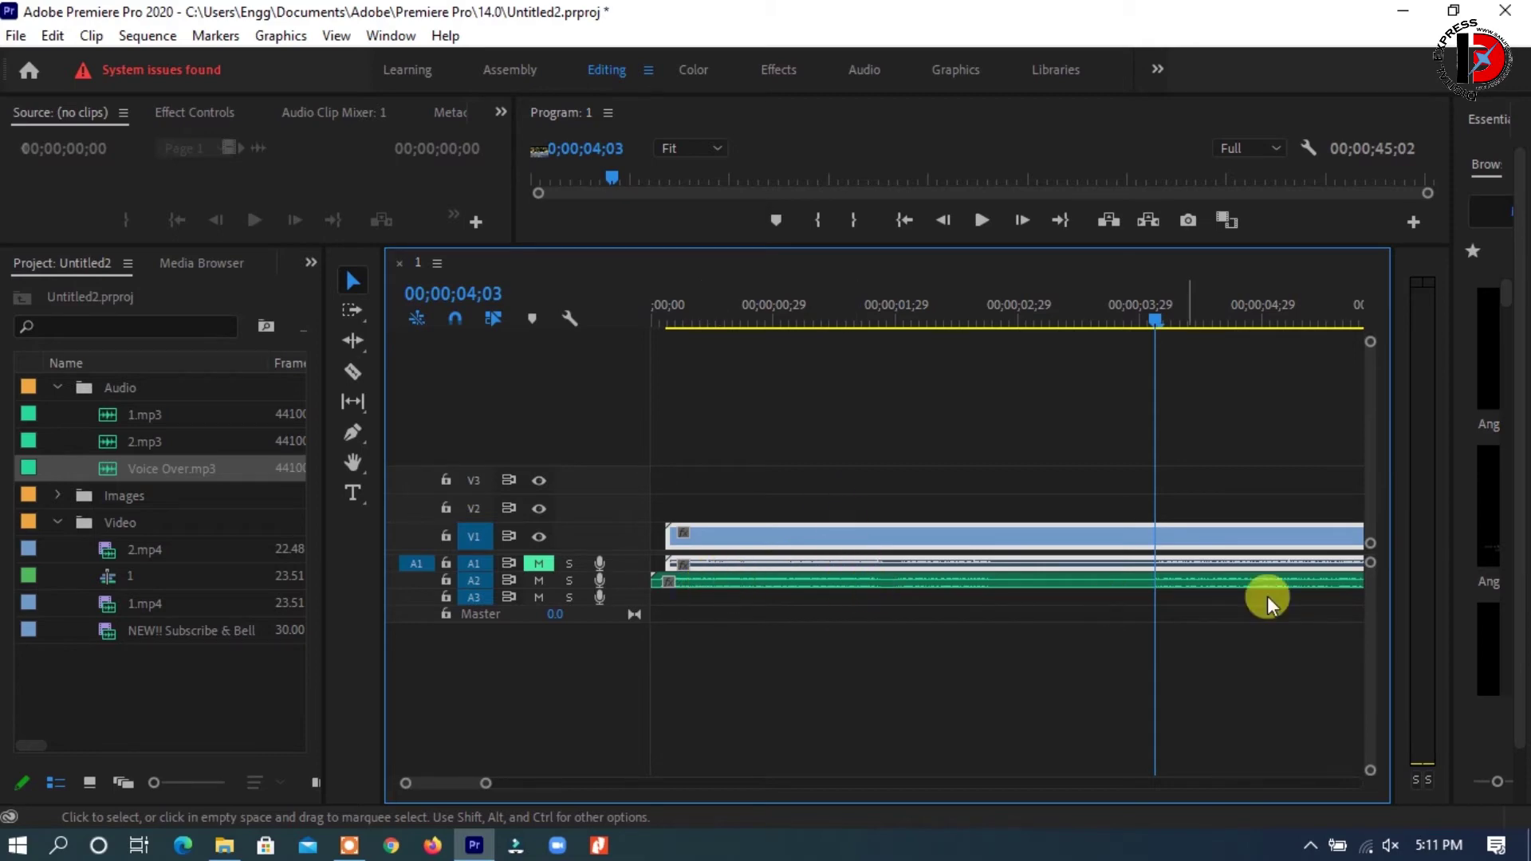
{"action": "mouse_move", "coordinate": [1369, 771]}
{"action": "left_mouse_down"}
{"action": "mouse_move", "coordinate": [1364, 735]}
{"action": "mouse_move", "coordinate": [1369, 770]}
{"action": "left_mouse_up"}
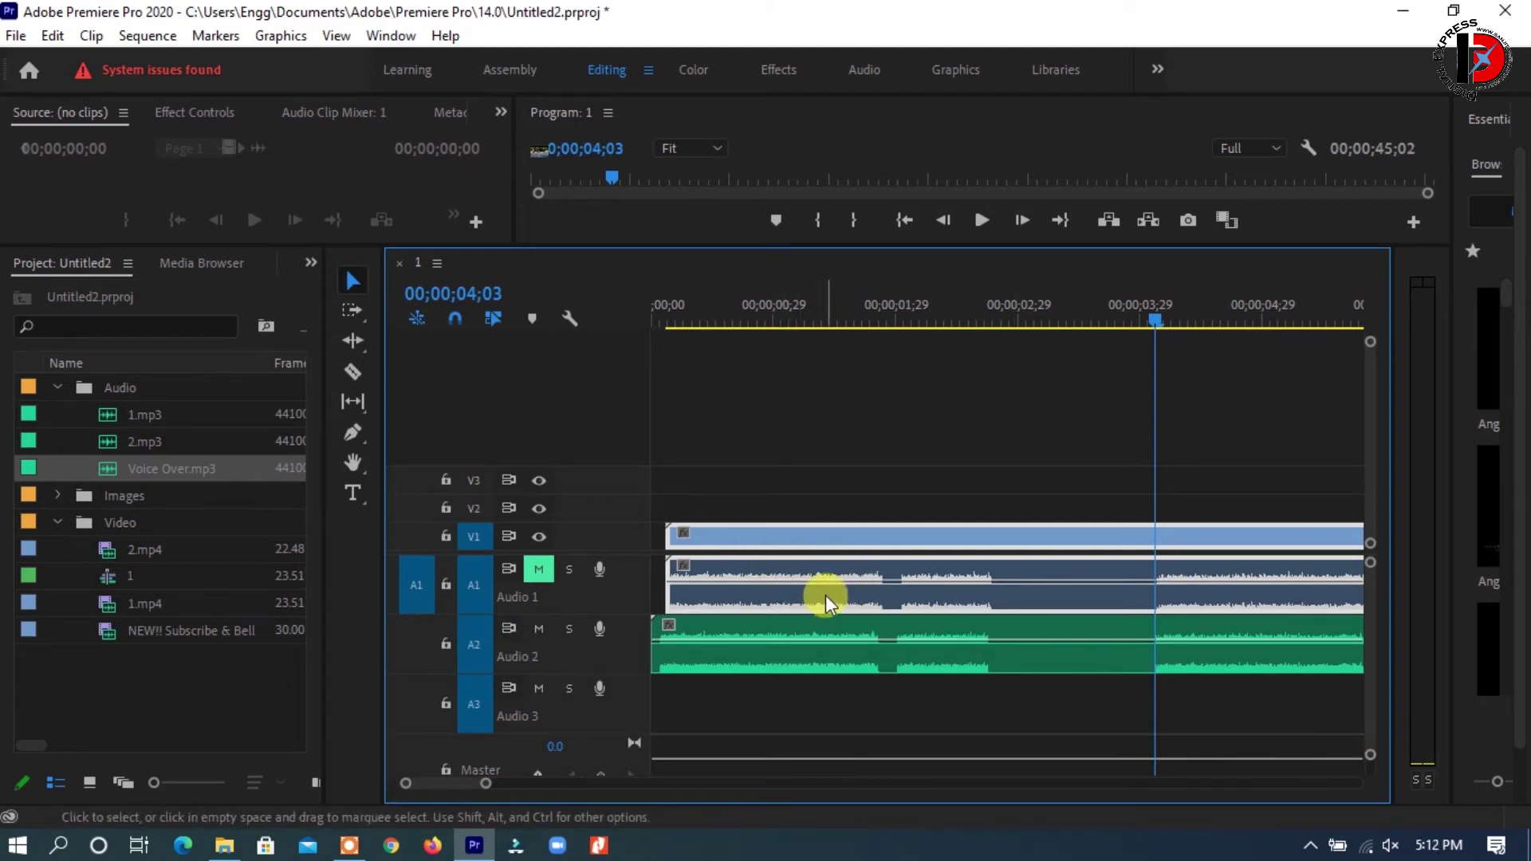
{"action": "right_click", "coordinate": [784, 542]}
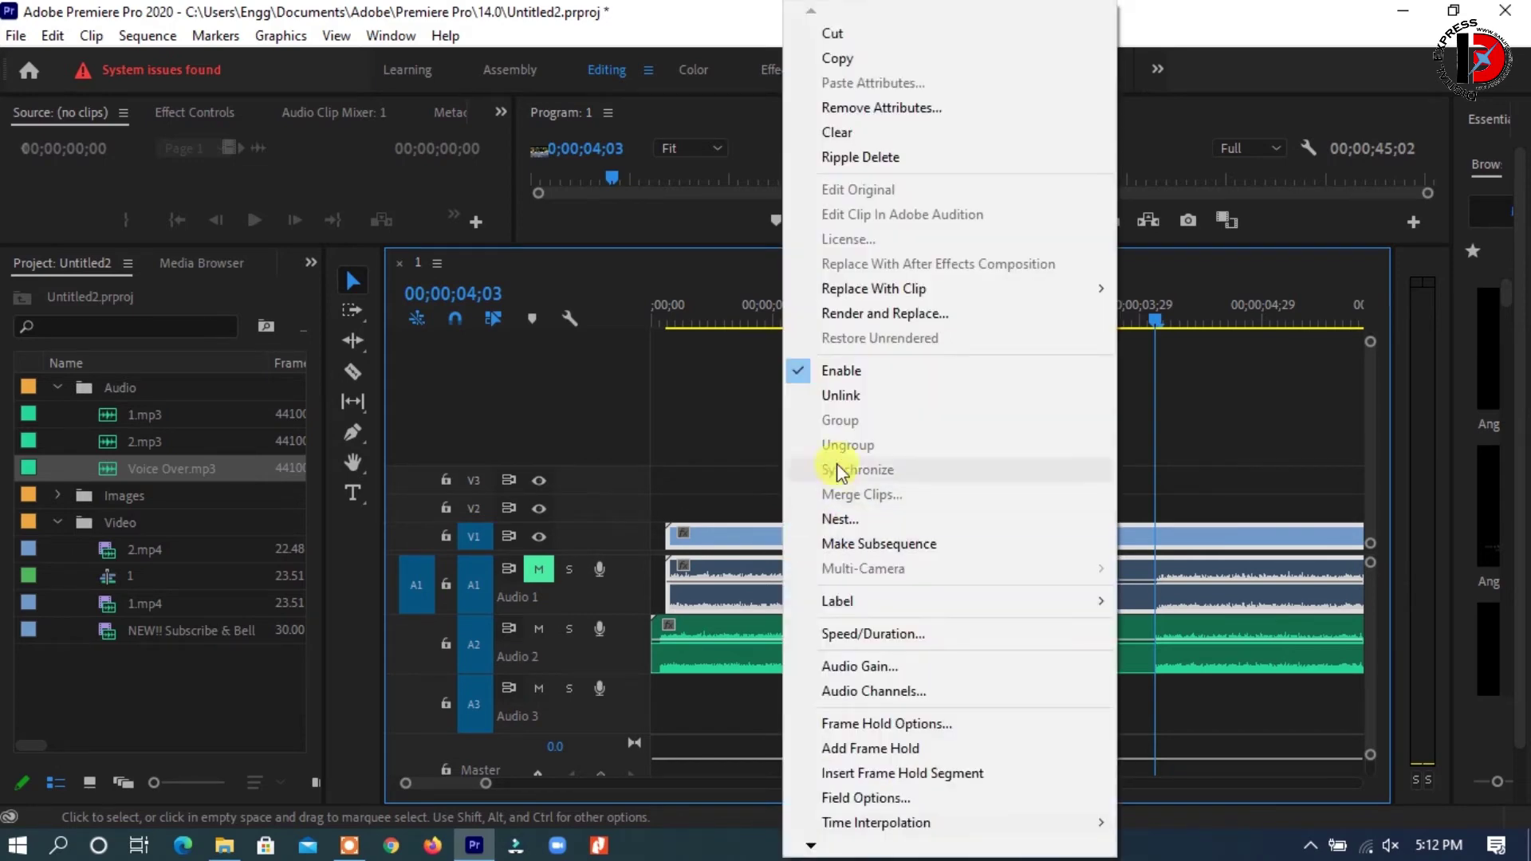
{"action": "left_click", "coordinate": [848, 396]}
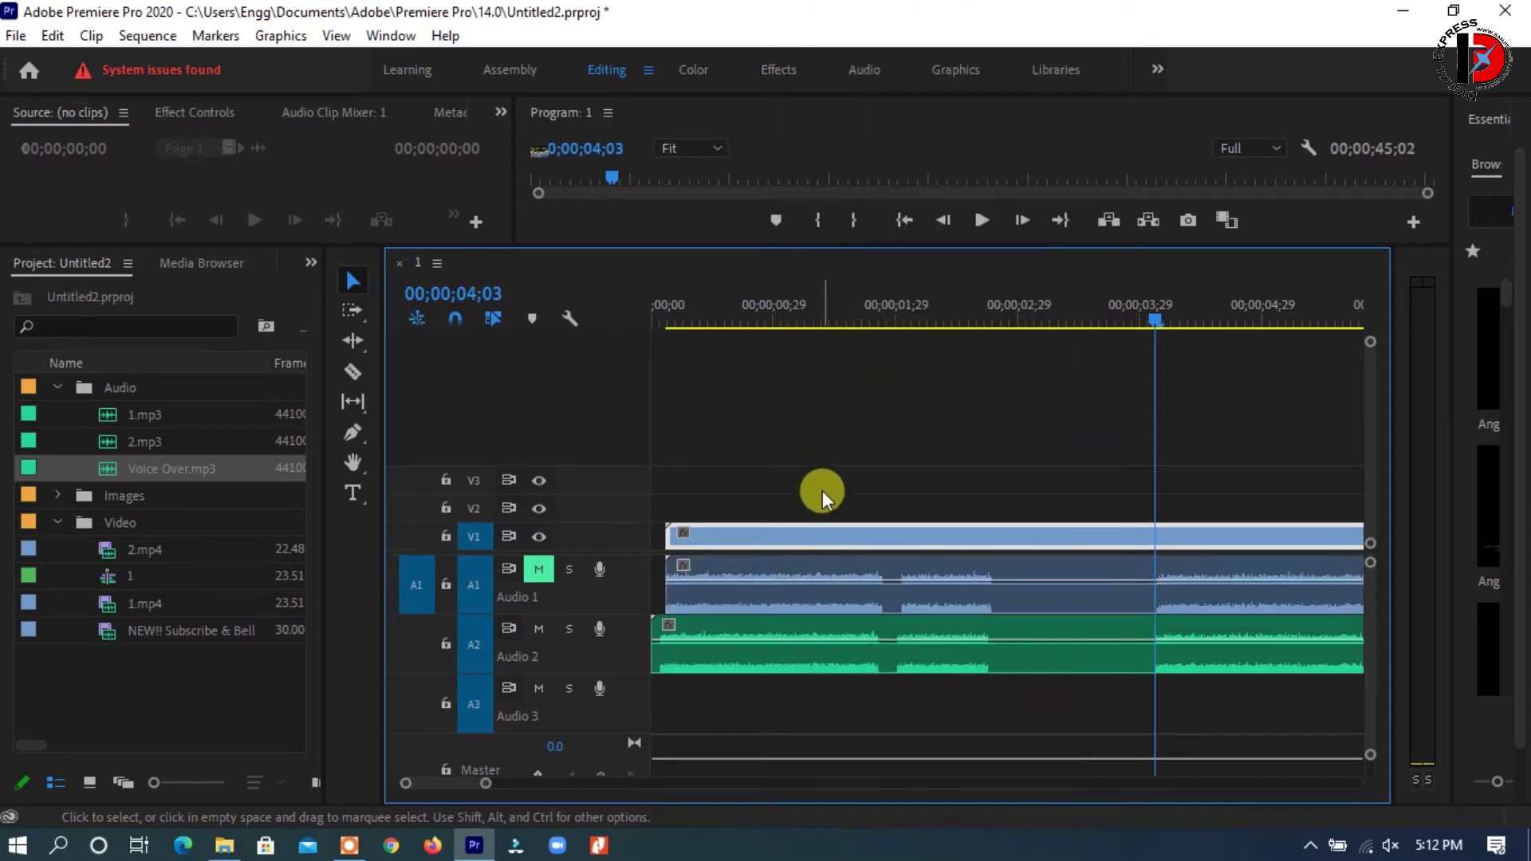
{"action": "left_click", "coordinate": [815, 556]}
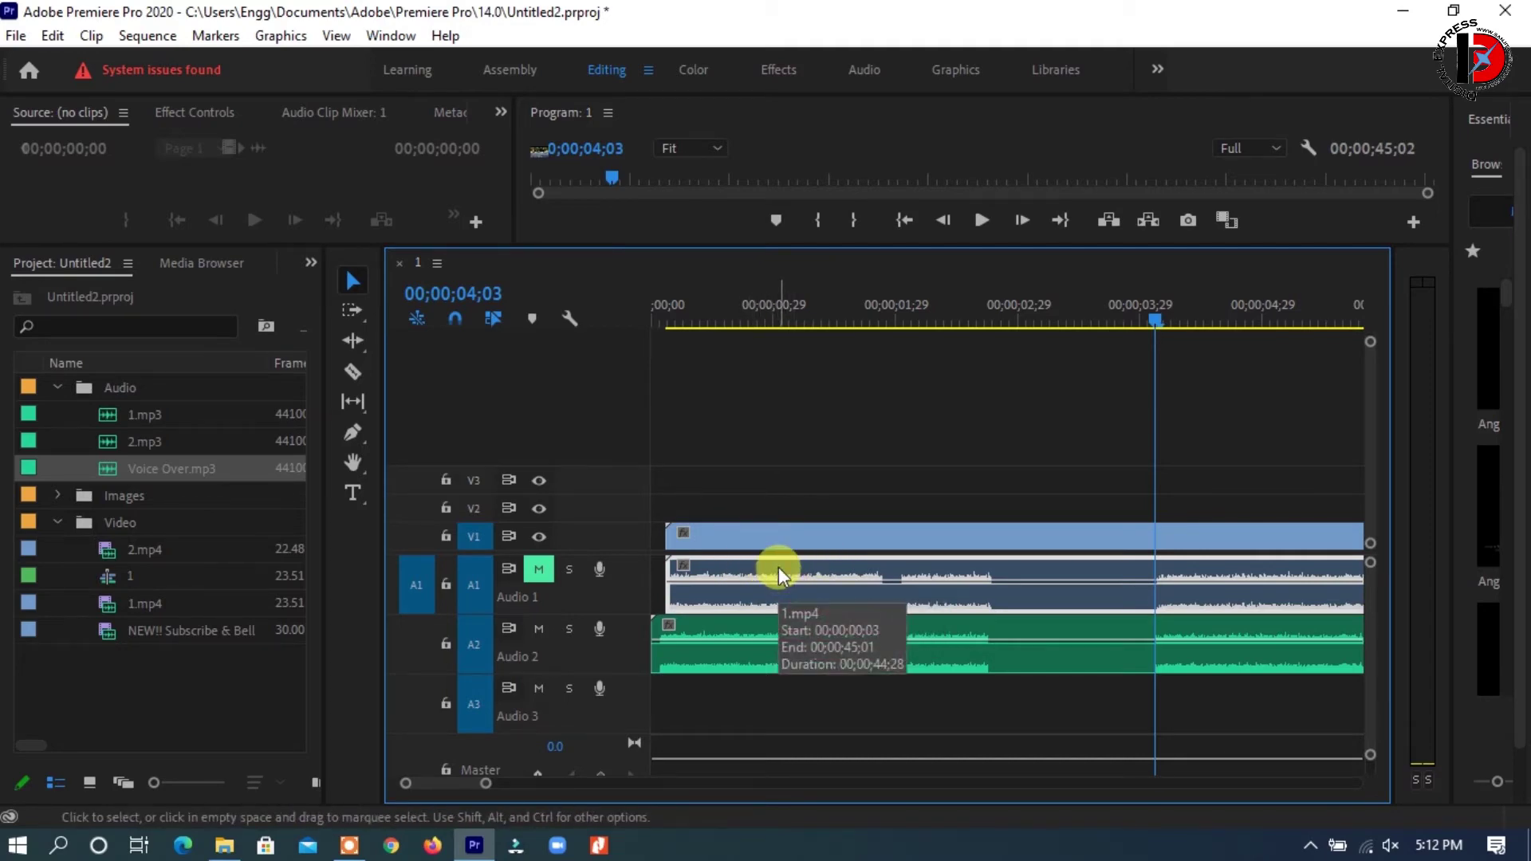
{"action": "key", "text": "Delete"}
{"action": "left_click", "coordinate": [745, 625]}
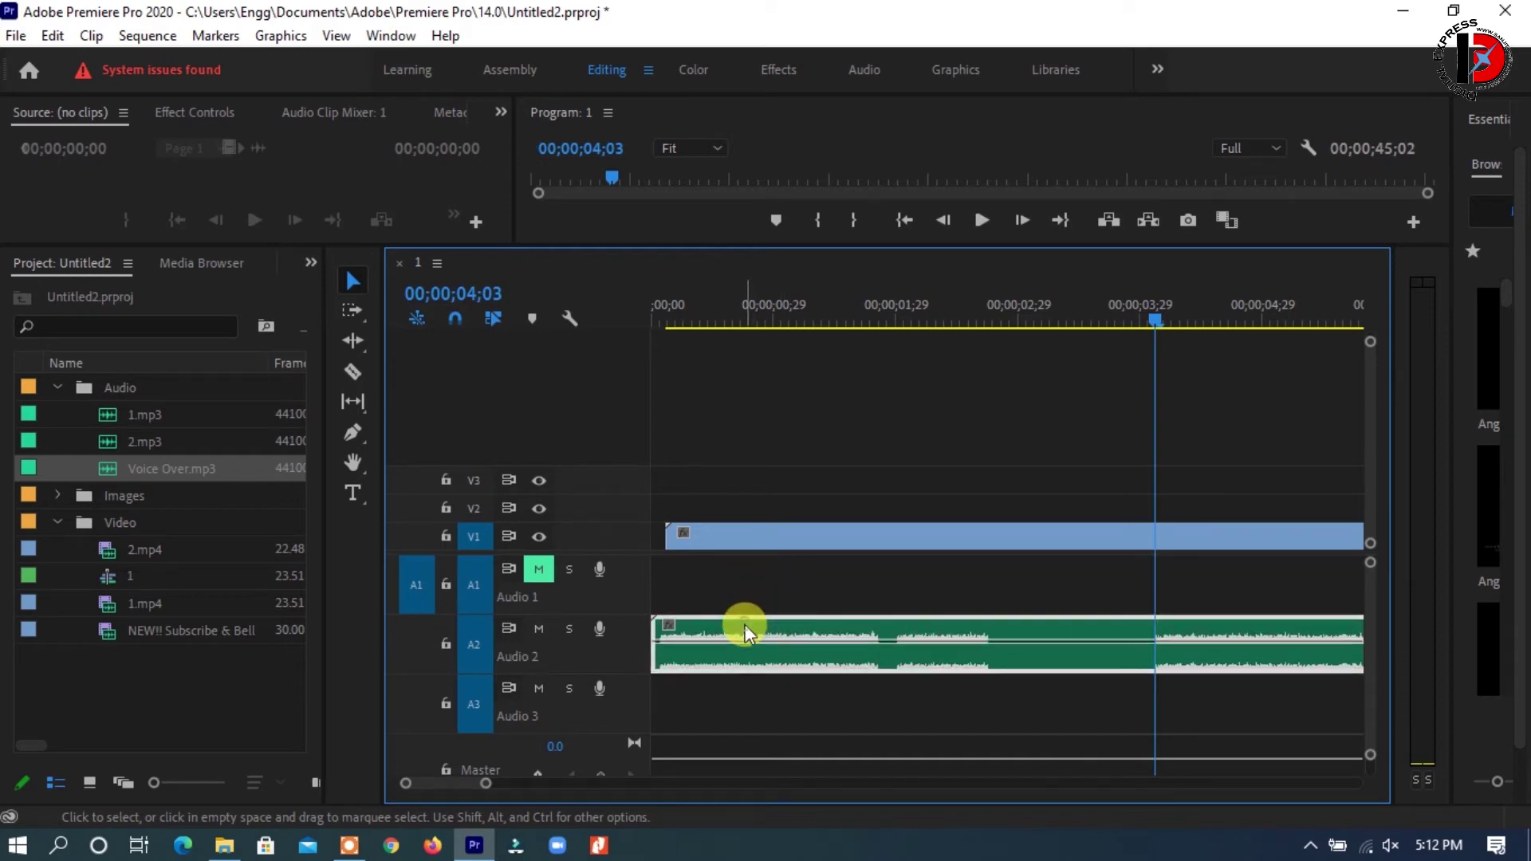
Move Voice Over.mp3 up onto A1 and enlarge the Program monitor
{"action": "left_click_drag", "start_coordinate": [745, 630], "coordinate": [745, 587]}
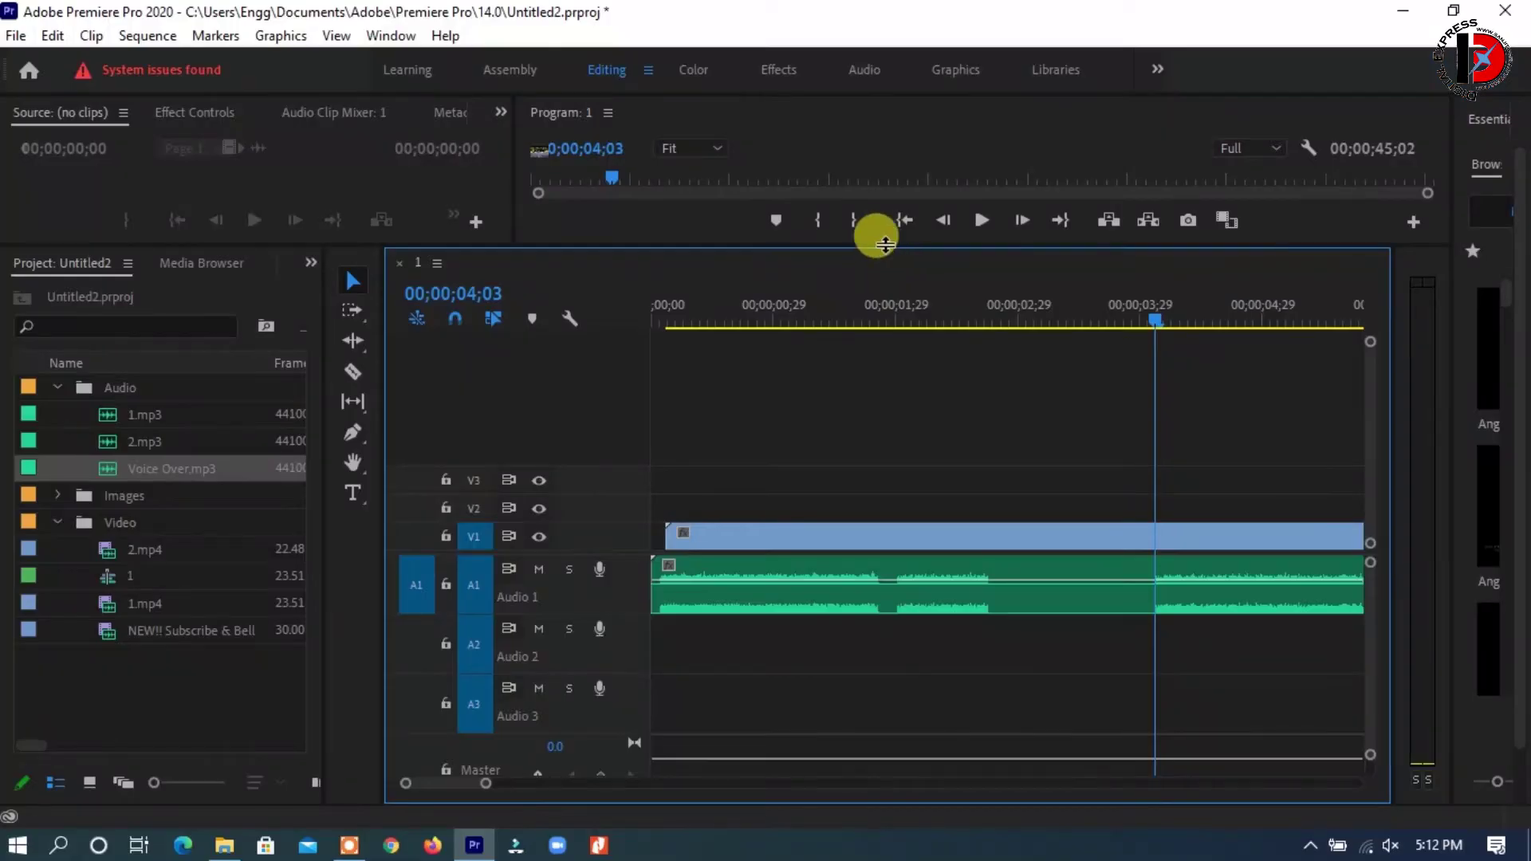
{"action": "left_click_drag", "start_coordinate": [885, 245], "coordinate": [893, 517]}
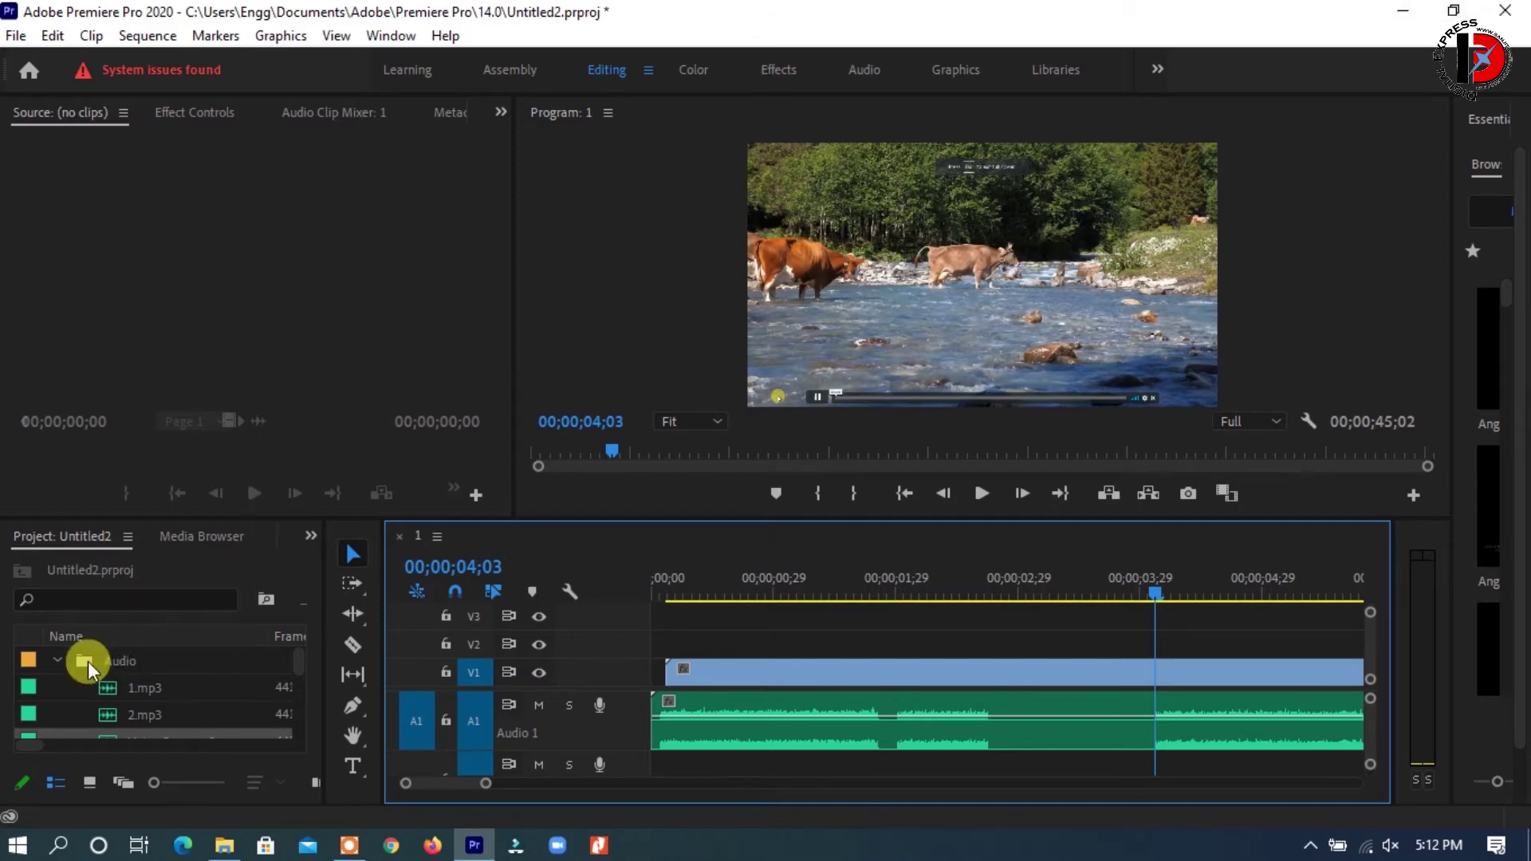
Open the Video bin and place 2.mp4 on track V2 above 1.mp4
{"action": "left_click", "coordinate": [57, 661]}
{"action": "left_click", "coordinate": [57, 715]}
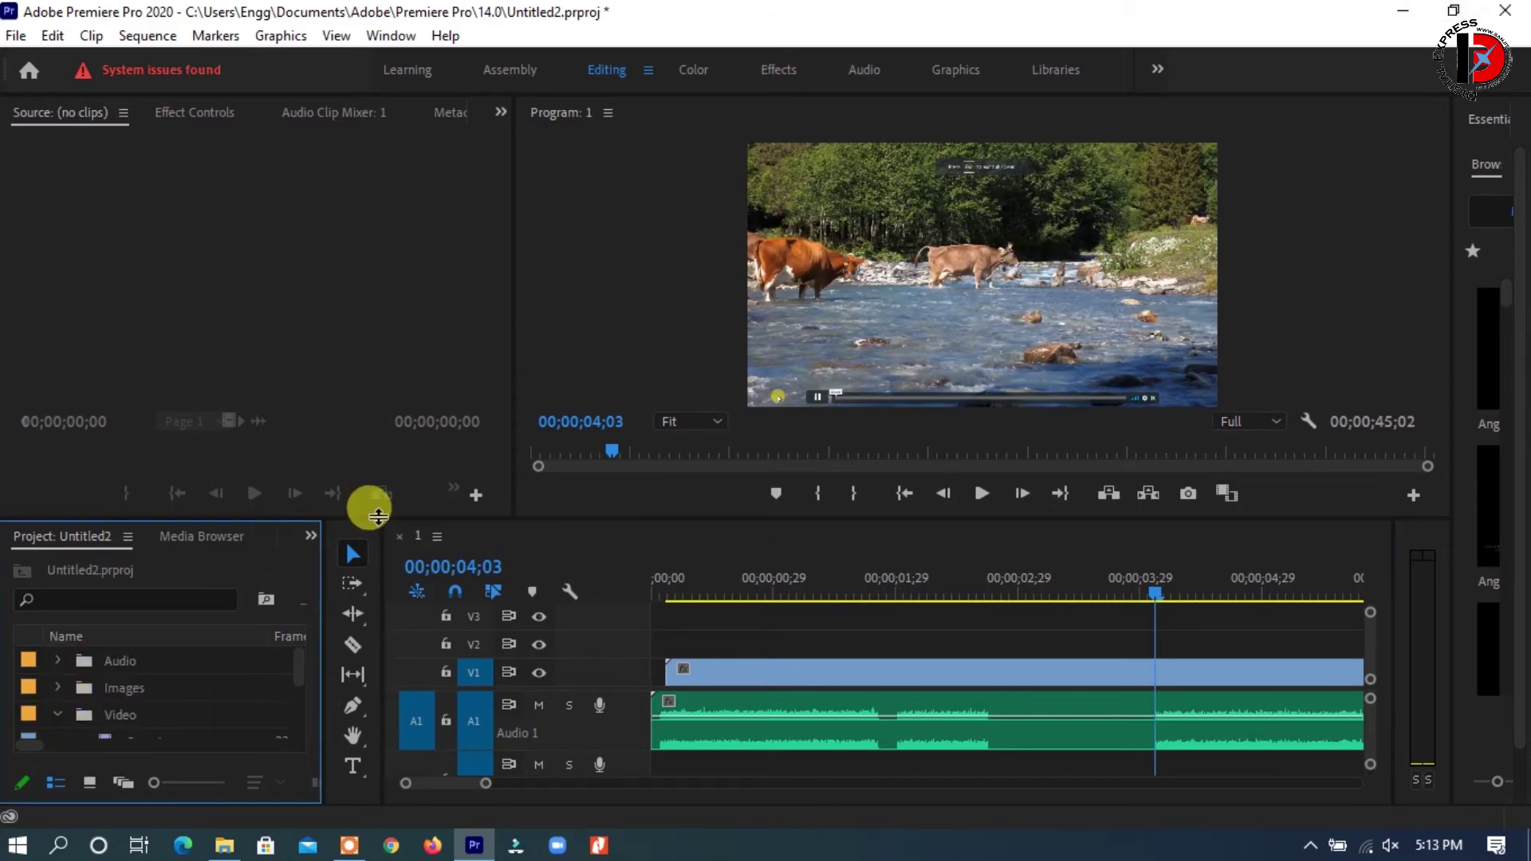
{"action": "left_click_drag", "start_coordinate": [378, 517], "coordinate": [378, 422]}
{"action": "left_click_drag", "start_coordinate": [142, 654], "coordinate": [693, 580]}
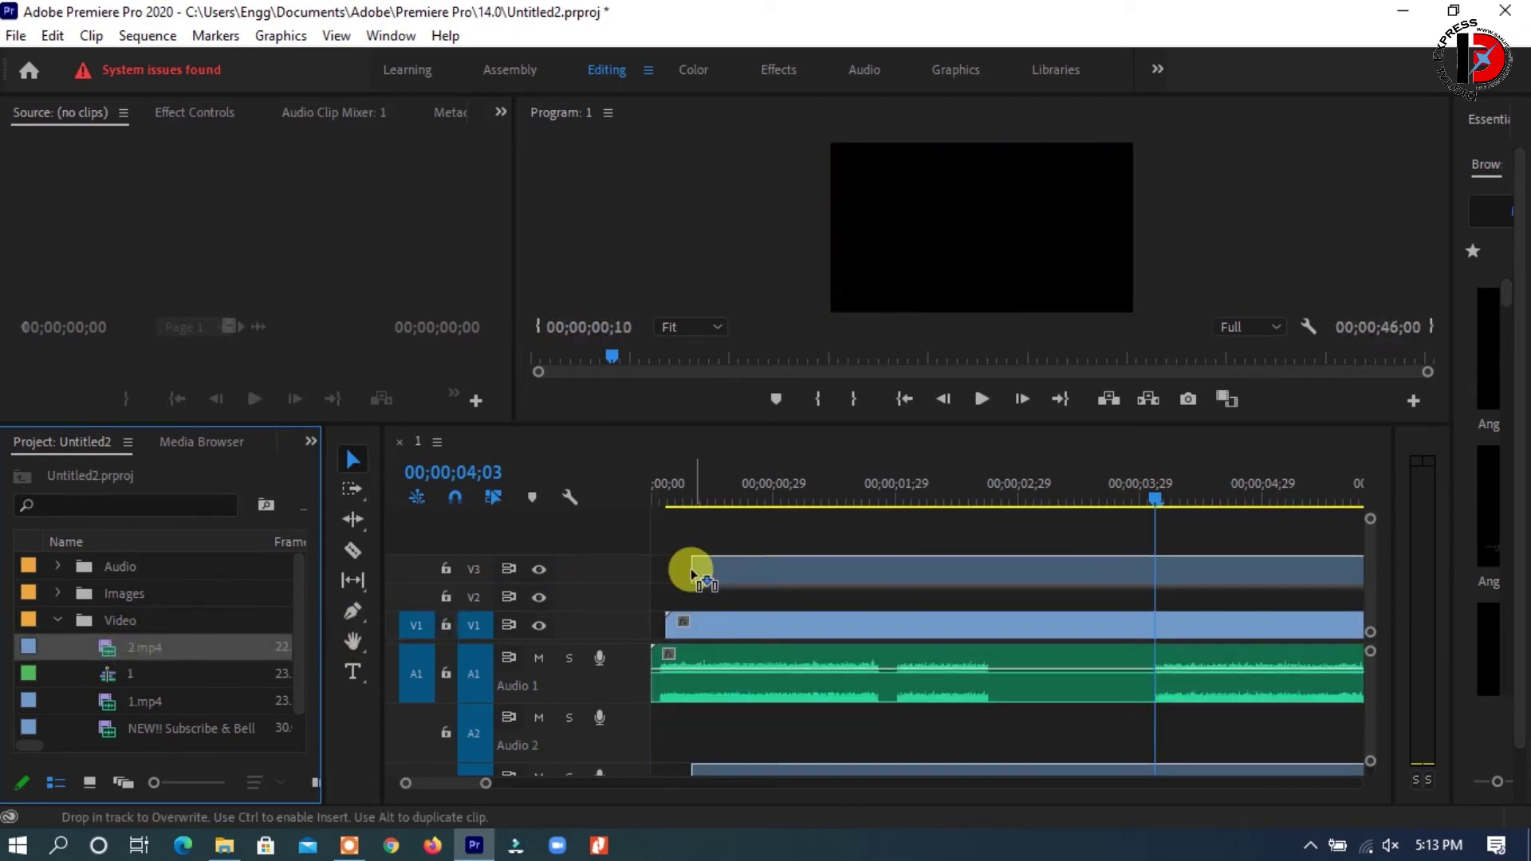
{"action": "left_click_drag", "start_coordinate": [692, 580], "coordinate": [683, 600]}
{"action": "left_click", "coordinate": [787, 493]}
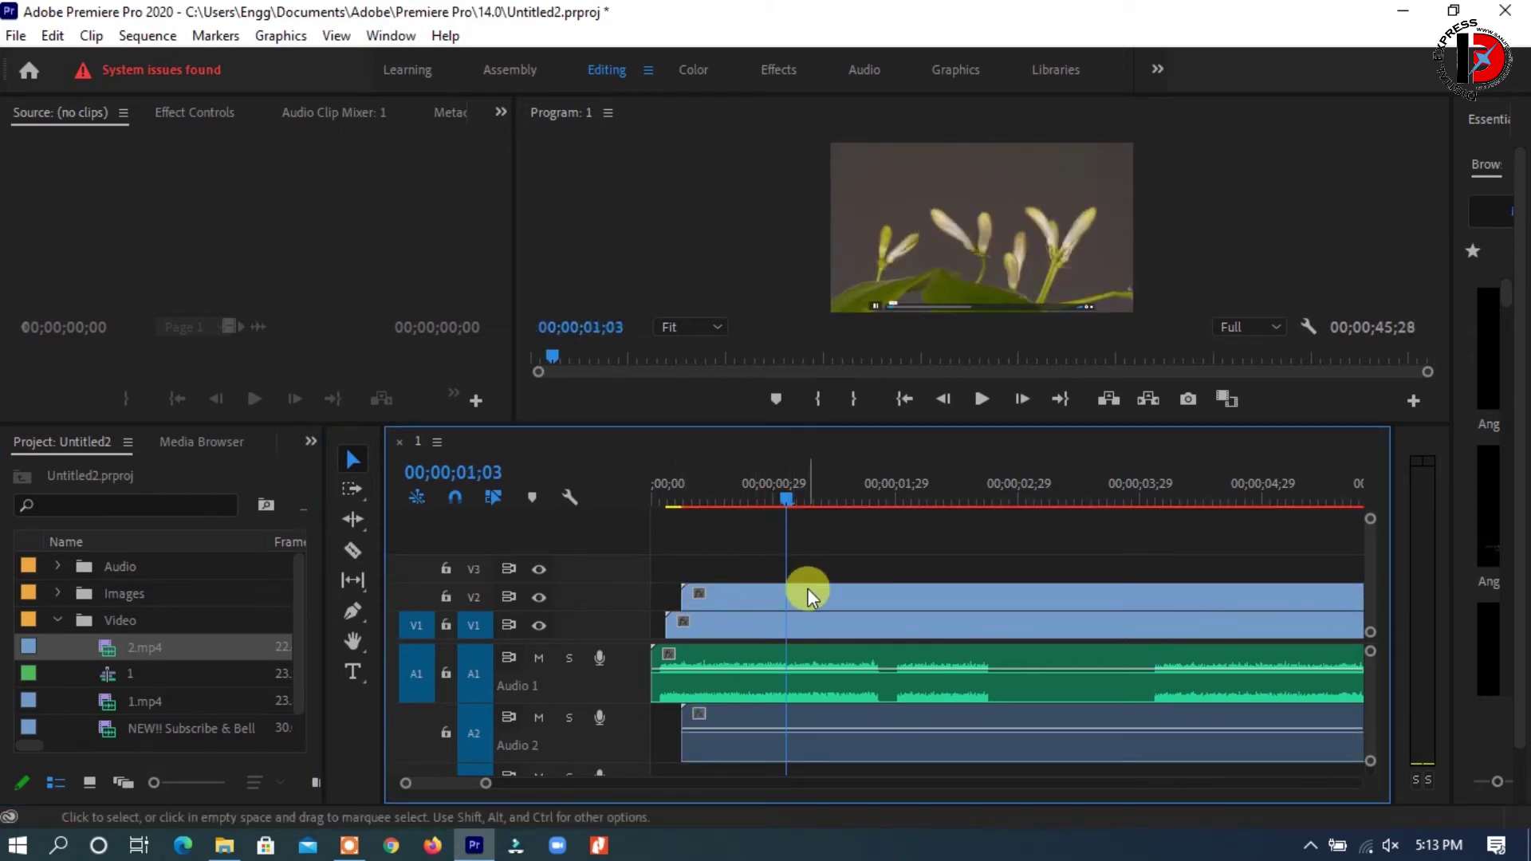
Select the 2.mp4 clip, save the project with Ctrl+S, and switch to the Effects workspace
{"action": "left_click", "coordinate": [739, 599]}
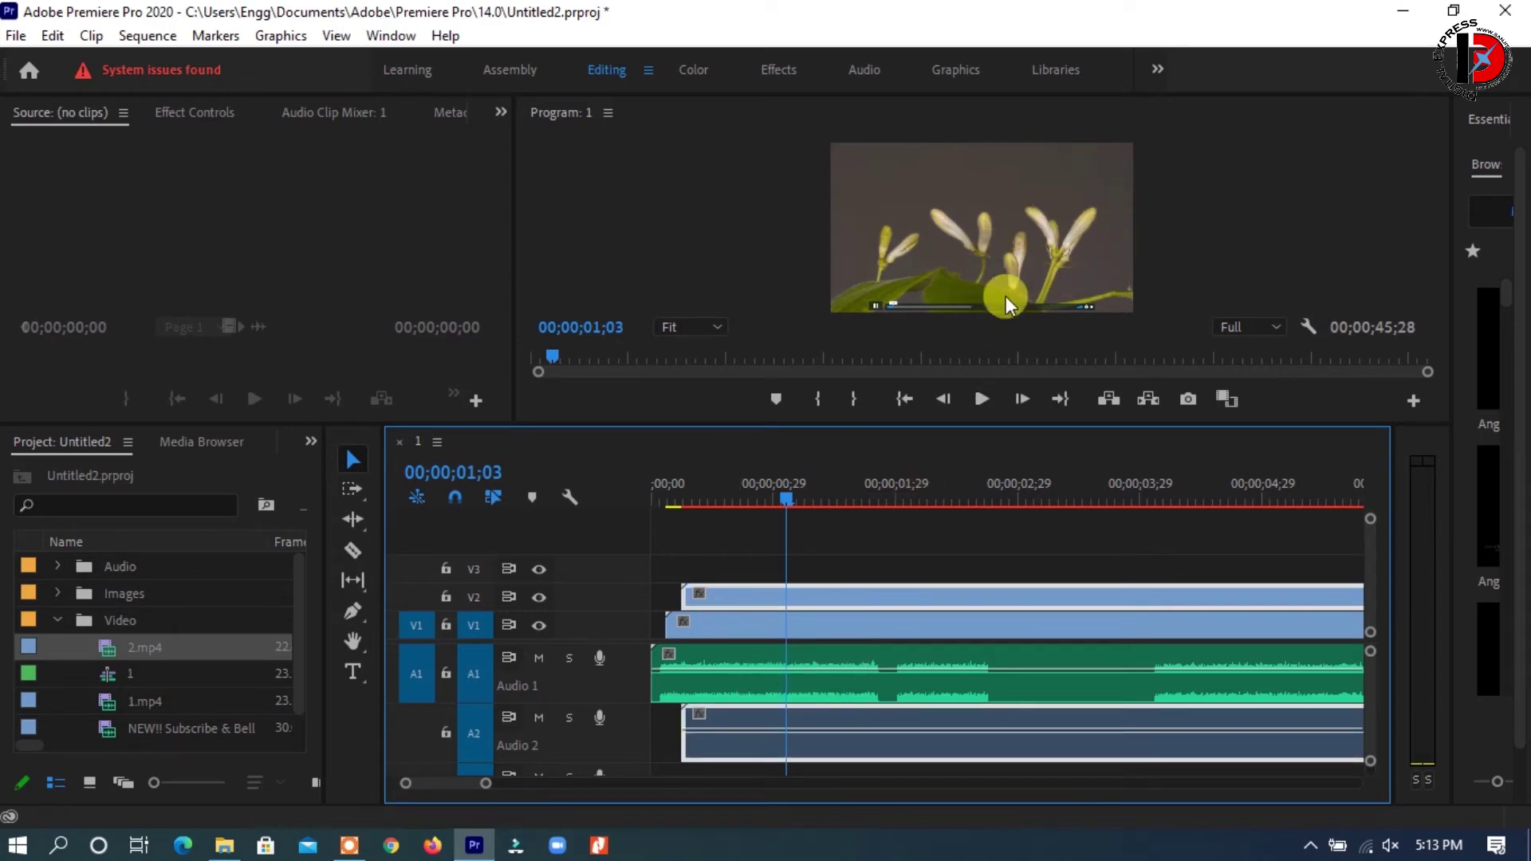
{"action": "key", "text": "ctrl+s"}
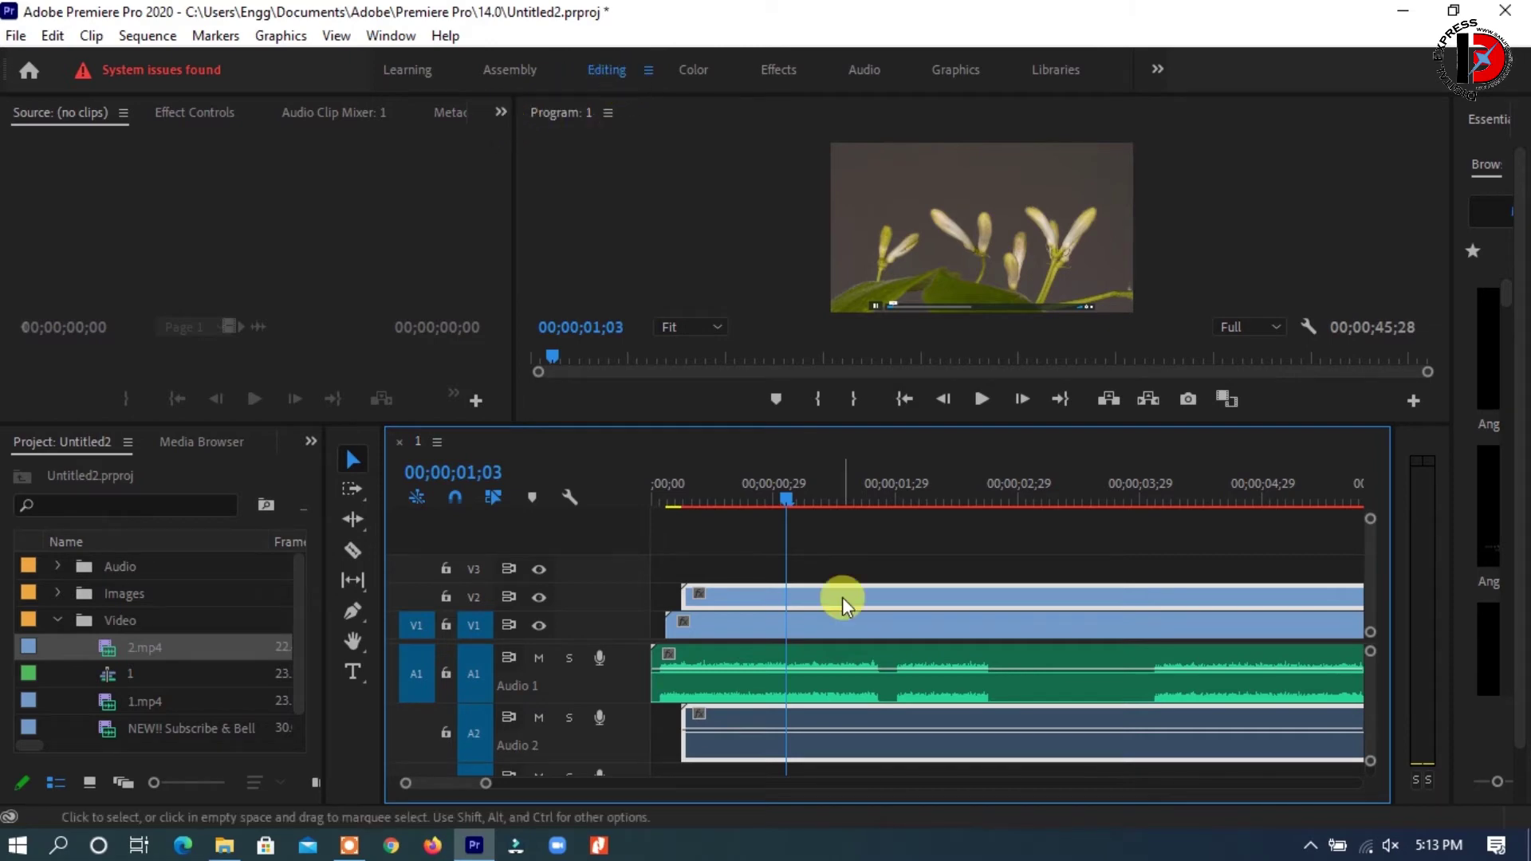
{"action": "left_click", "coordinate": [777, 70]}
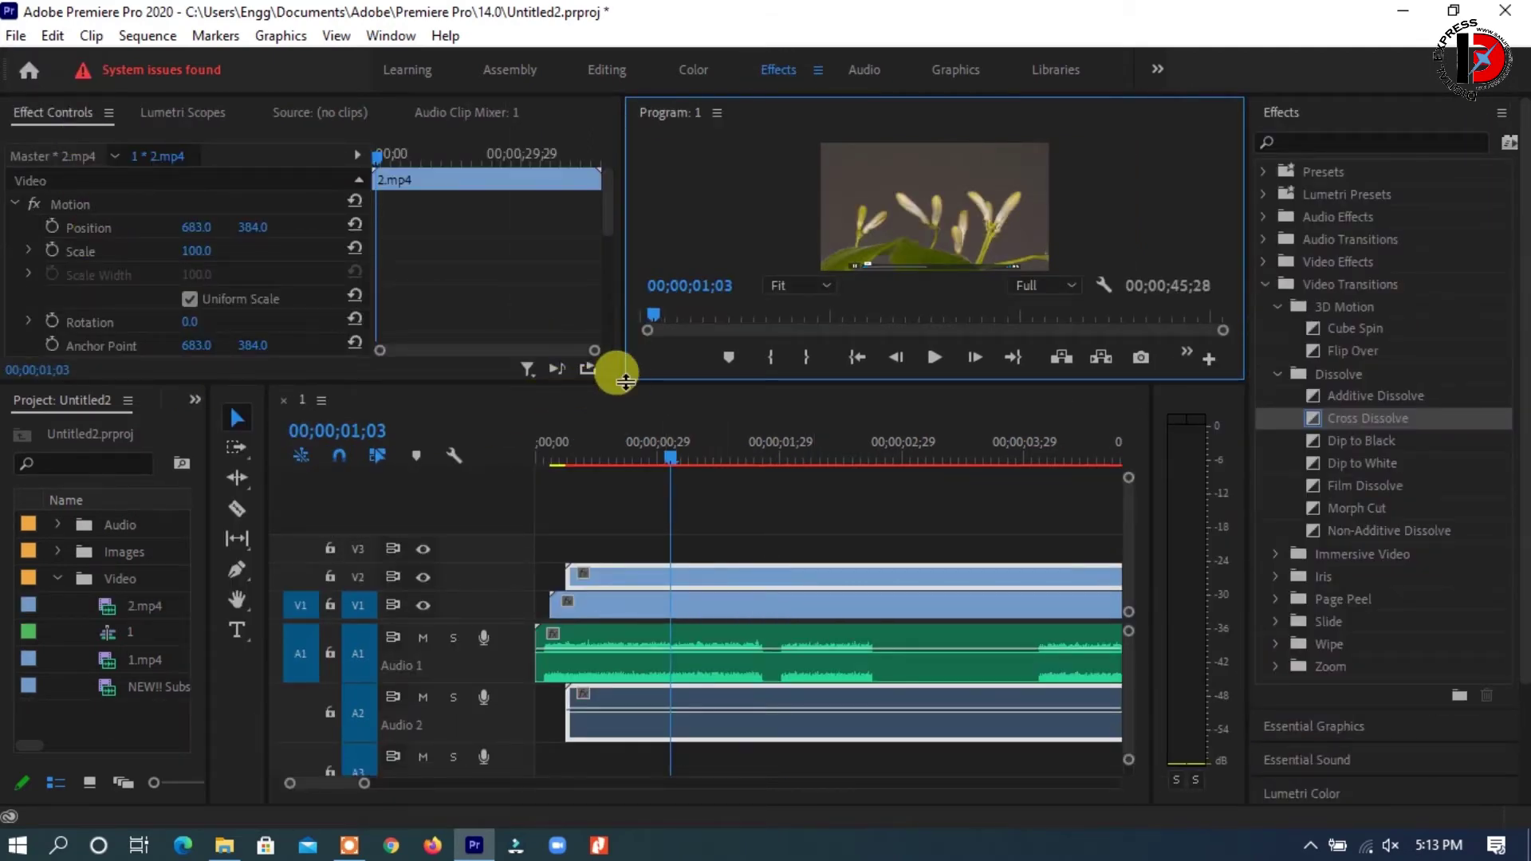
Scrub the 2.mp4 clip's Motion Scale down to 41.0 so it overlays the cow footage
{"action": "left_click_drag", "start_coordinate": [625, 382], "coordinate": [626, 534]}
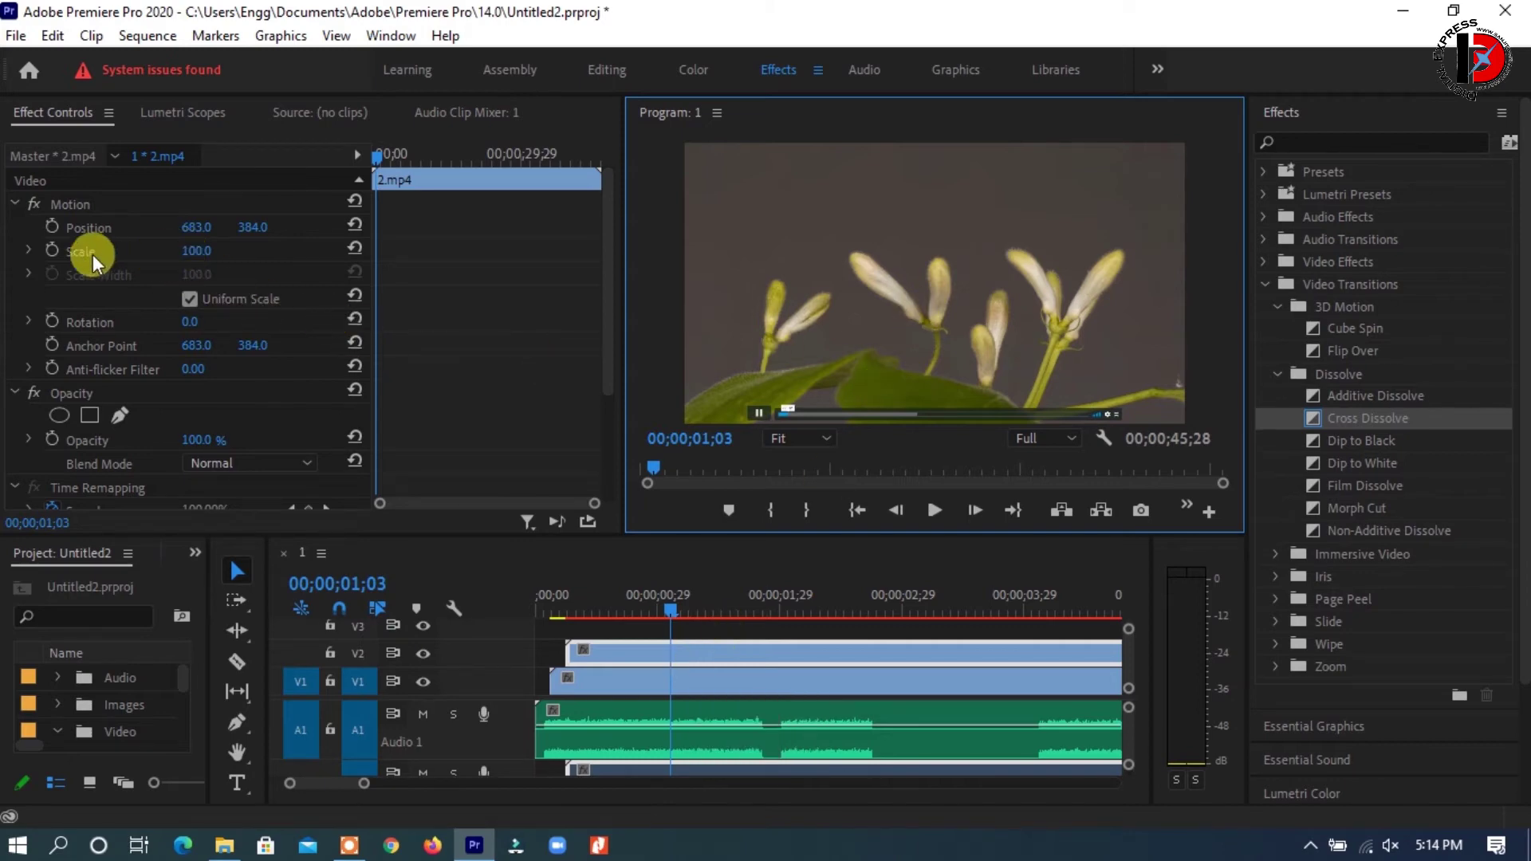
{"action": "left_click", "coordinate": [185, 252]}
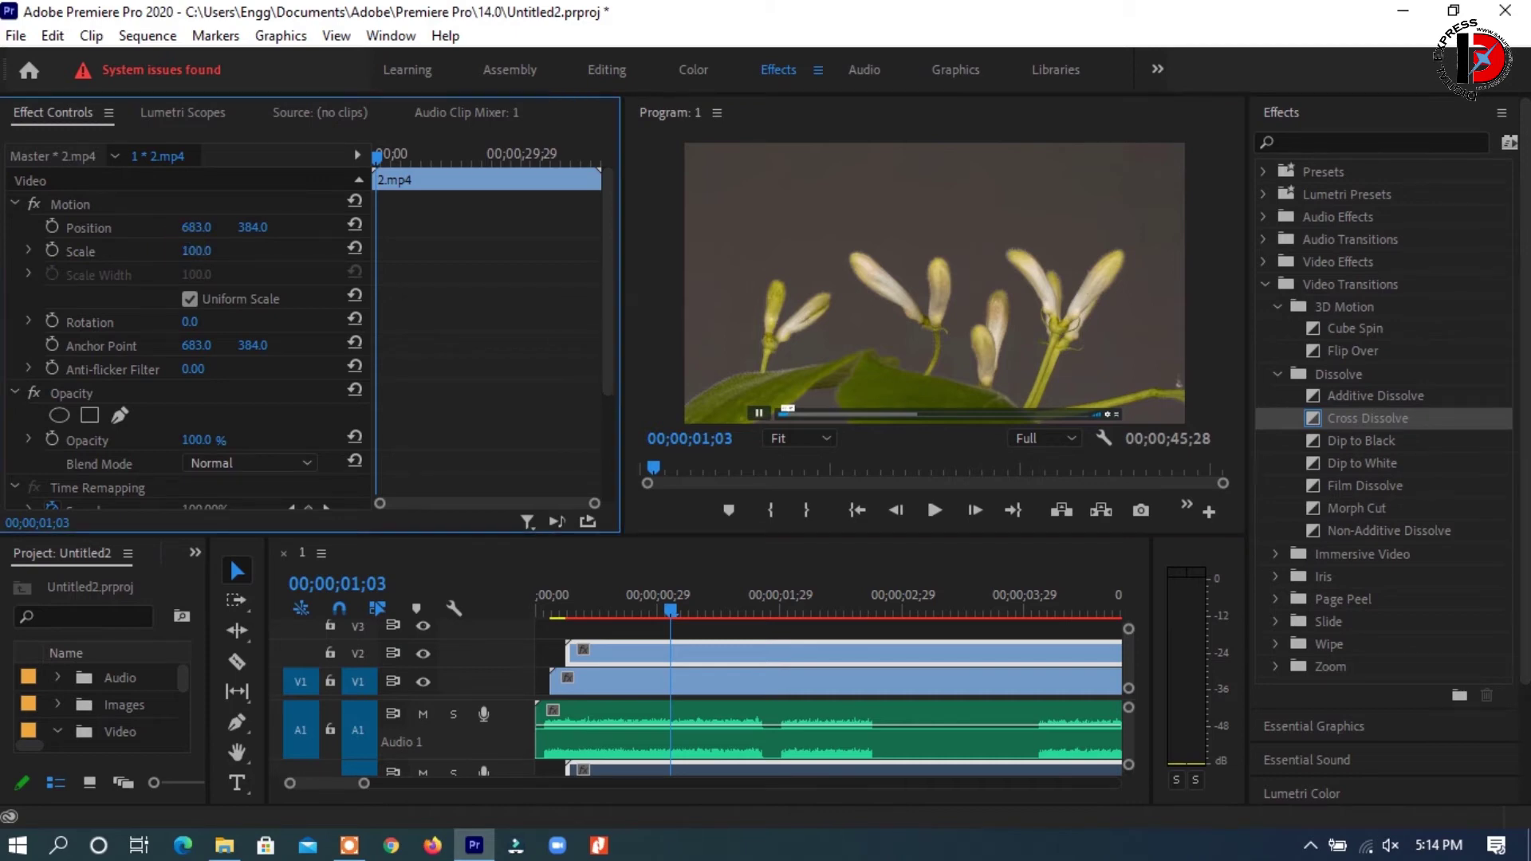
{"action": "left_click_drag", "start_coordinate": [185, 252], "coordinate": [147, 252]}
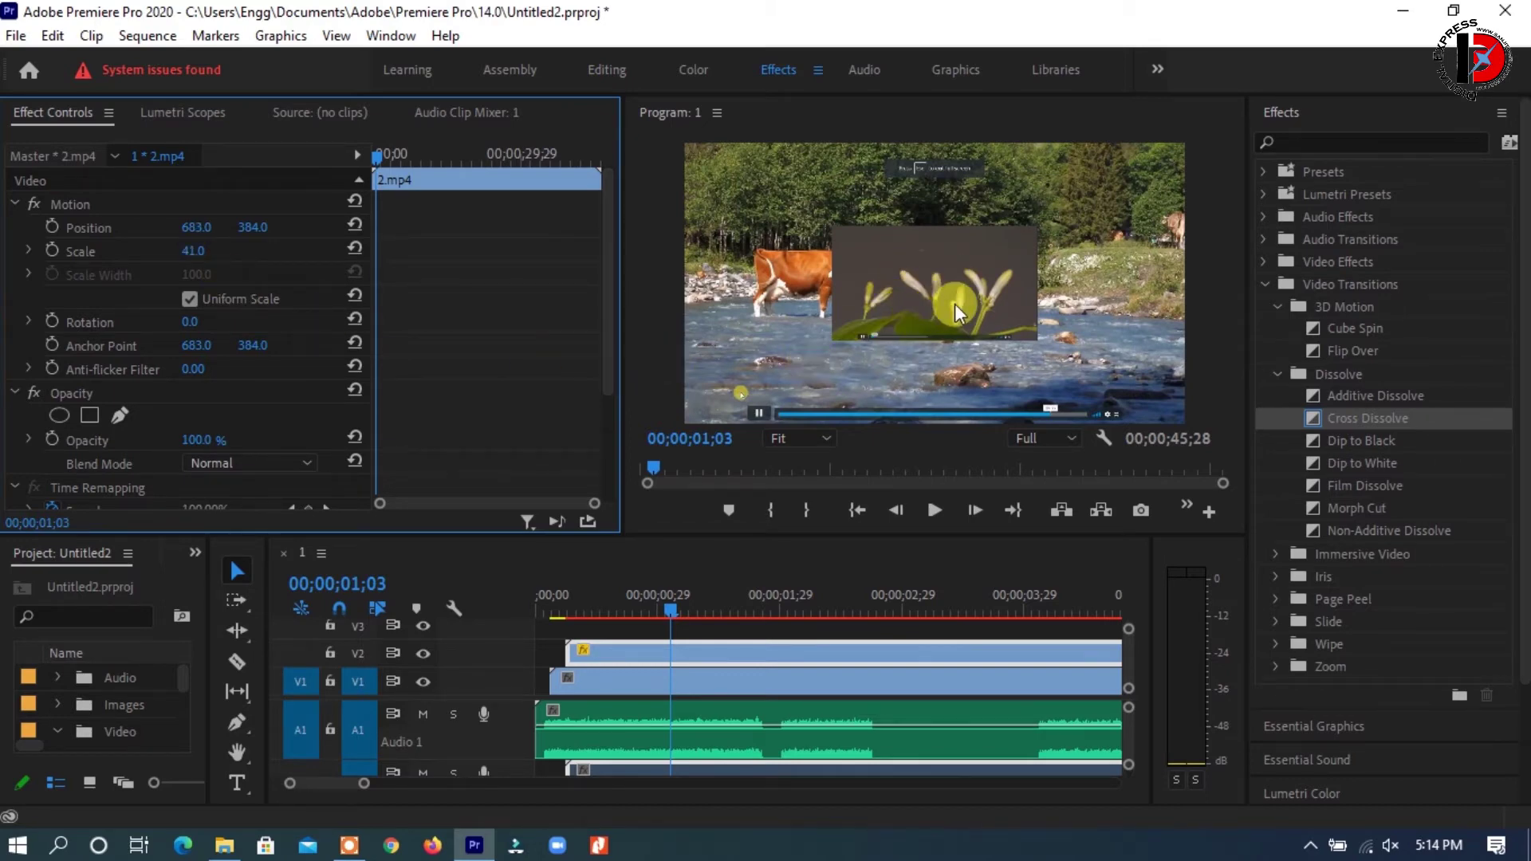
Position the 2.mp4 overlay at 1098, 604 in the lower-right and scale it to 34
{"action": "mouse_move", "coordinate": [192, 228]}
{"action": "left_mouse_down"}
{"action": "mouse_move", "coordinate": [210, 227]}
{"action": "mouse_move", "coordinate": [197, 227]}
{"action": "left_mouse_up"}
{"action": "left_click", "coordinate": [199, 226]}
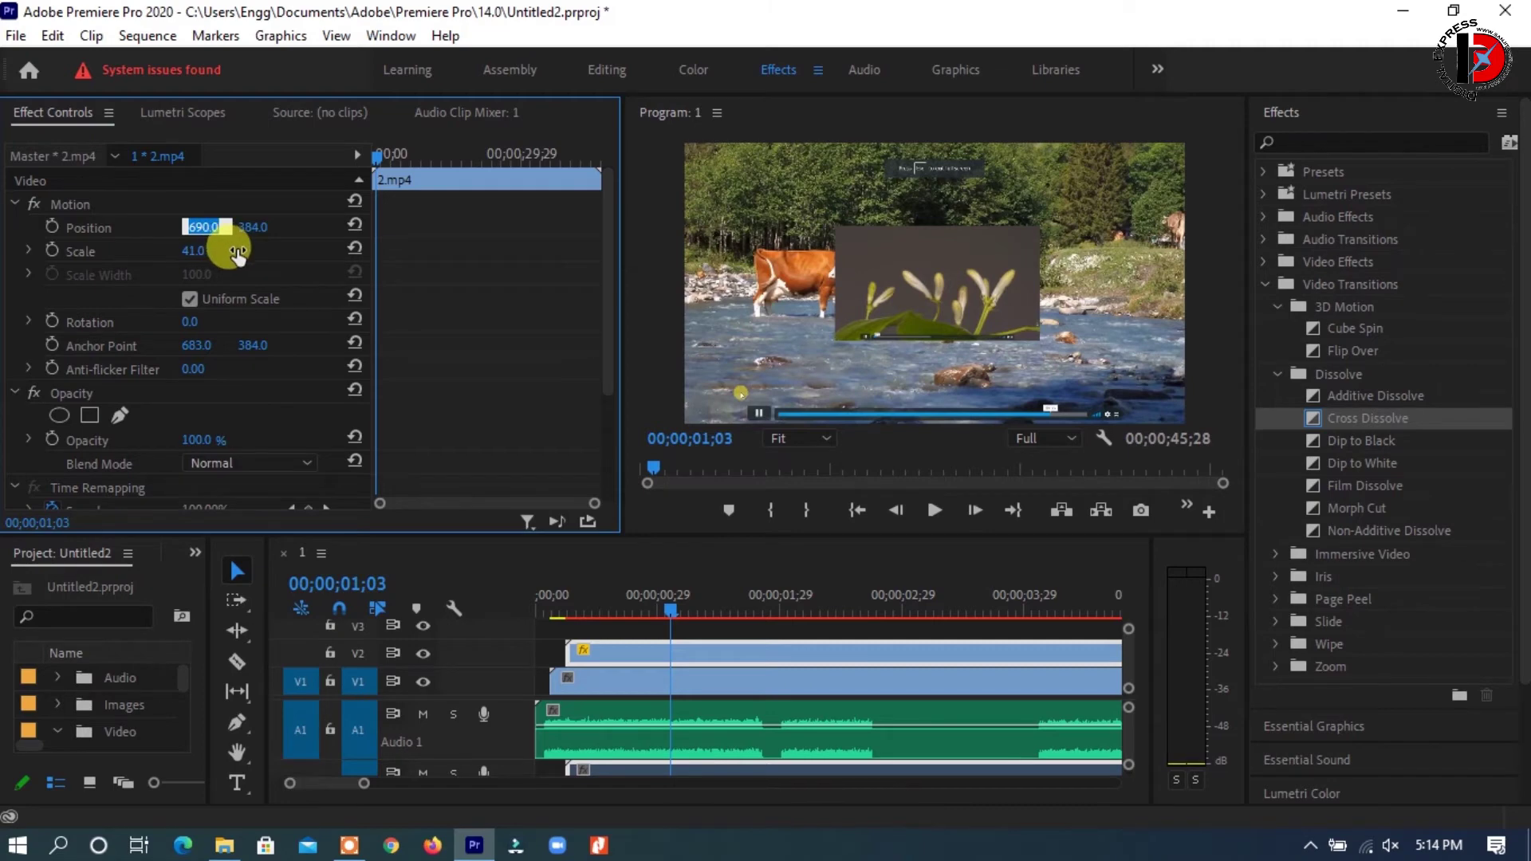
{"action": "left_click", "coordinate": [205, 223]}
{"action": "left_click_drag", "start_coordinate": [253, 227], "coordinate": [375, 227]}
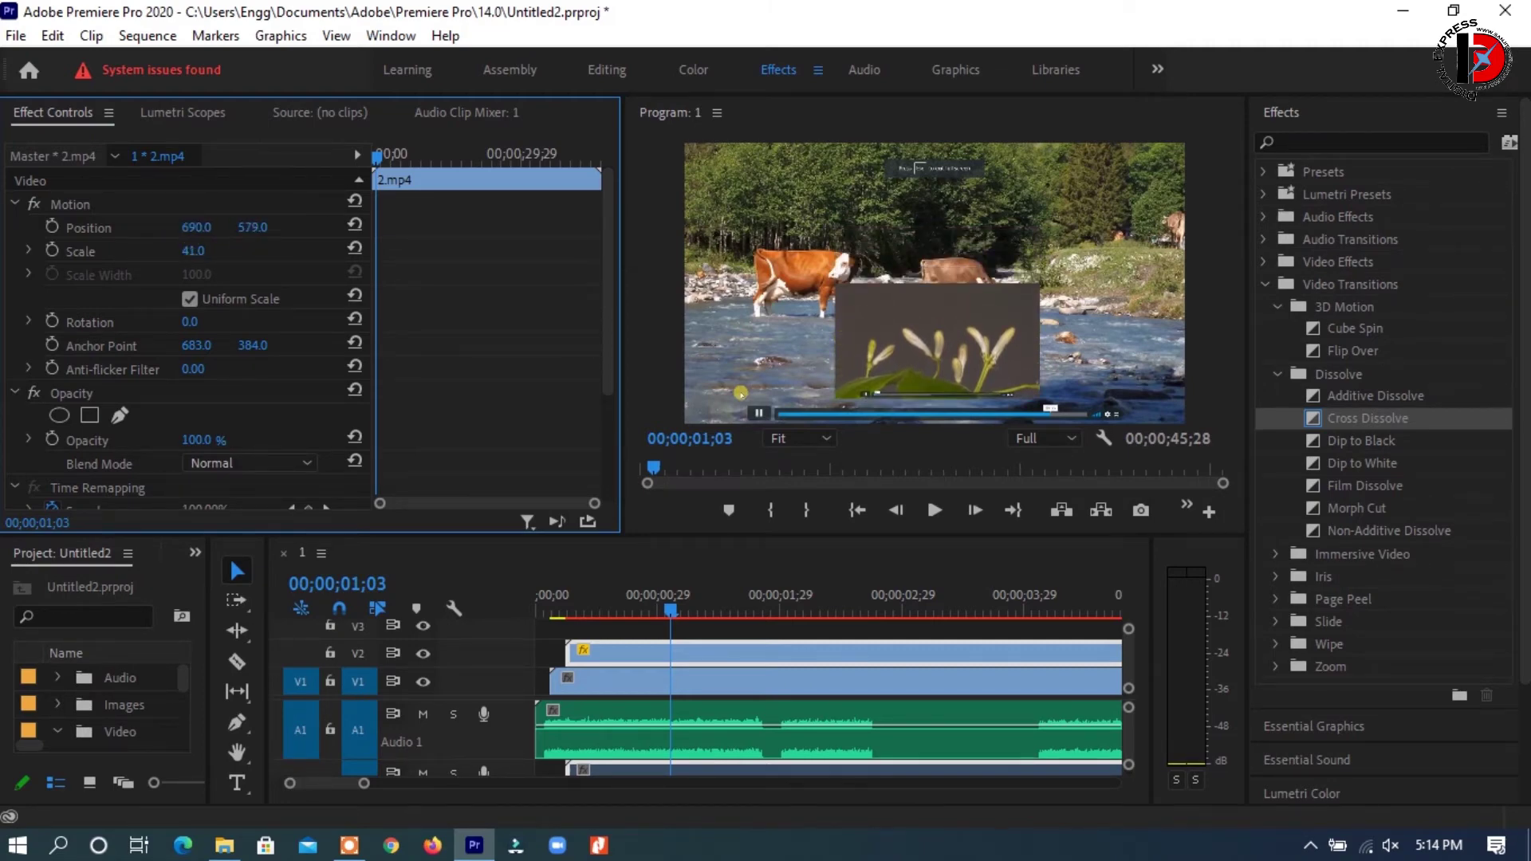
{"action": "left_click_drag", "start_coordinate": [196, 228], "coordinate": [487, 227]}
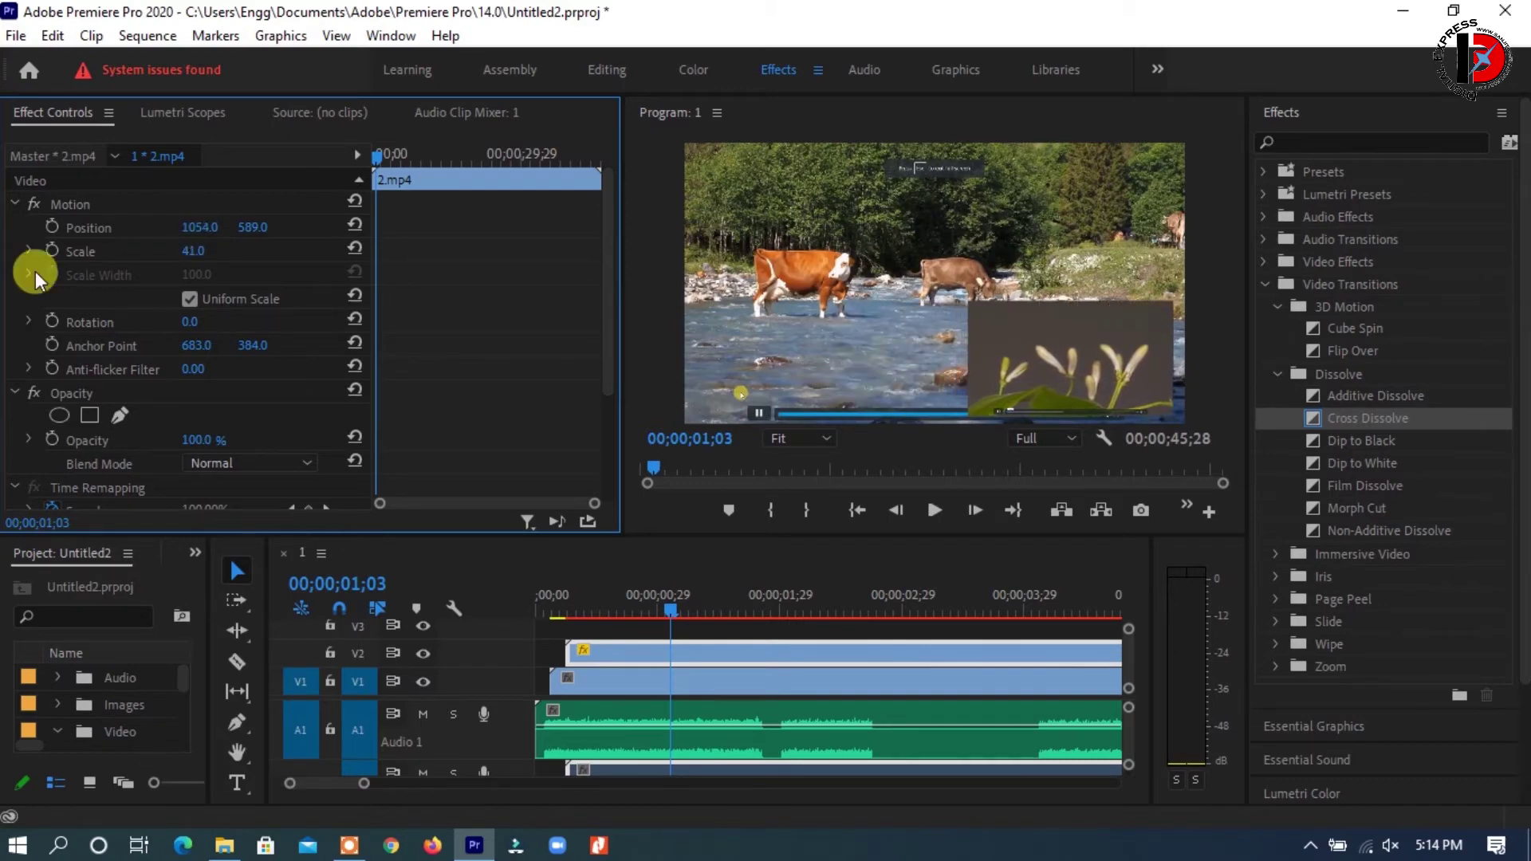
{"action": "left_click_drag", "start_coordinate": [193, 250], "coordinate": [210, 252]}
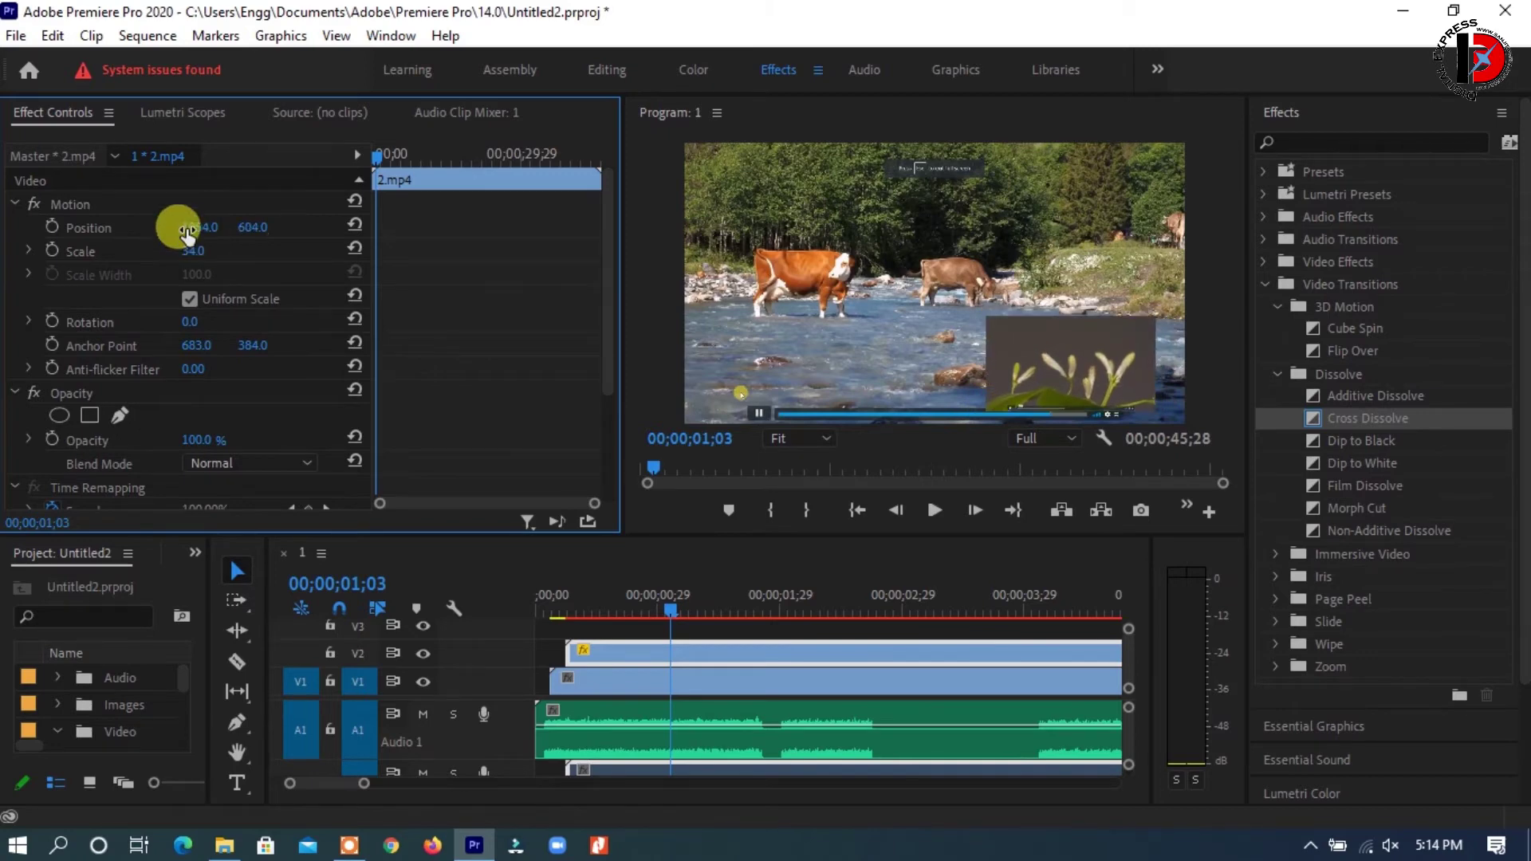
{"action": "mouse_move", "coordinate": [199, 227]}
{"action": "left_mouse_down"}
{"action": "mouse_move", "coordinate": [242, 227]}
{"action": "mouse_move", "coordinate": [208, 229]}
{"action": "left_mouse_up"}
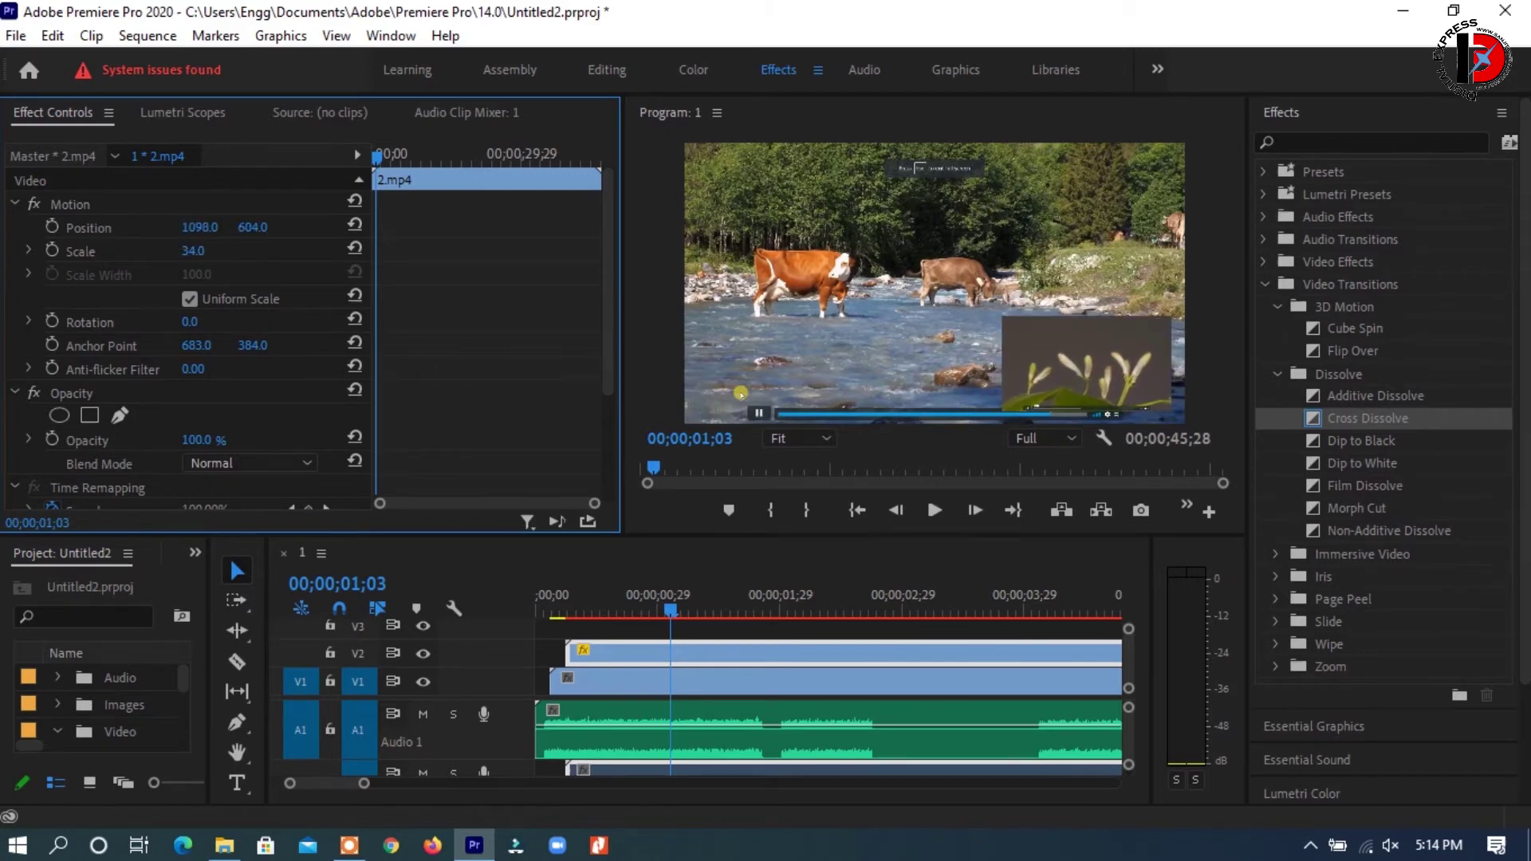
{"action": "left_click", "coordinate": [32, 249]}
Turn off Uniform Scale, narrow and slightly shorten the overlay, then restore proportional scaling
{"action": "left_click", "coordinate": [29, 250]}
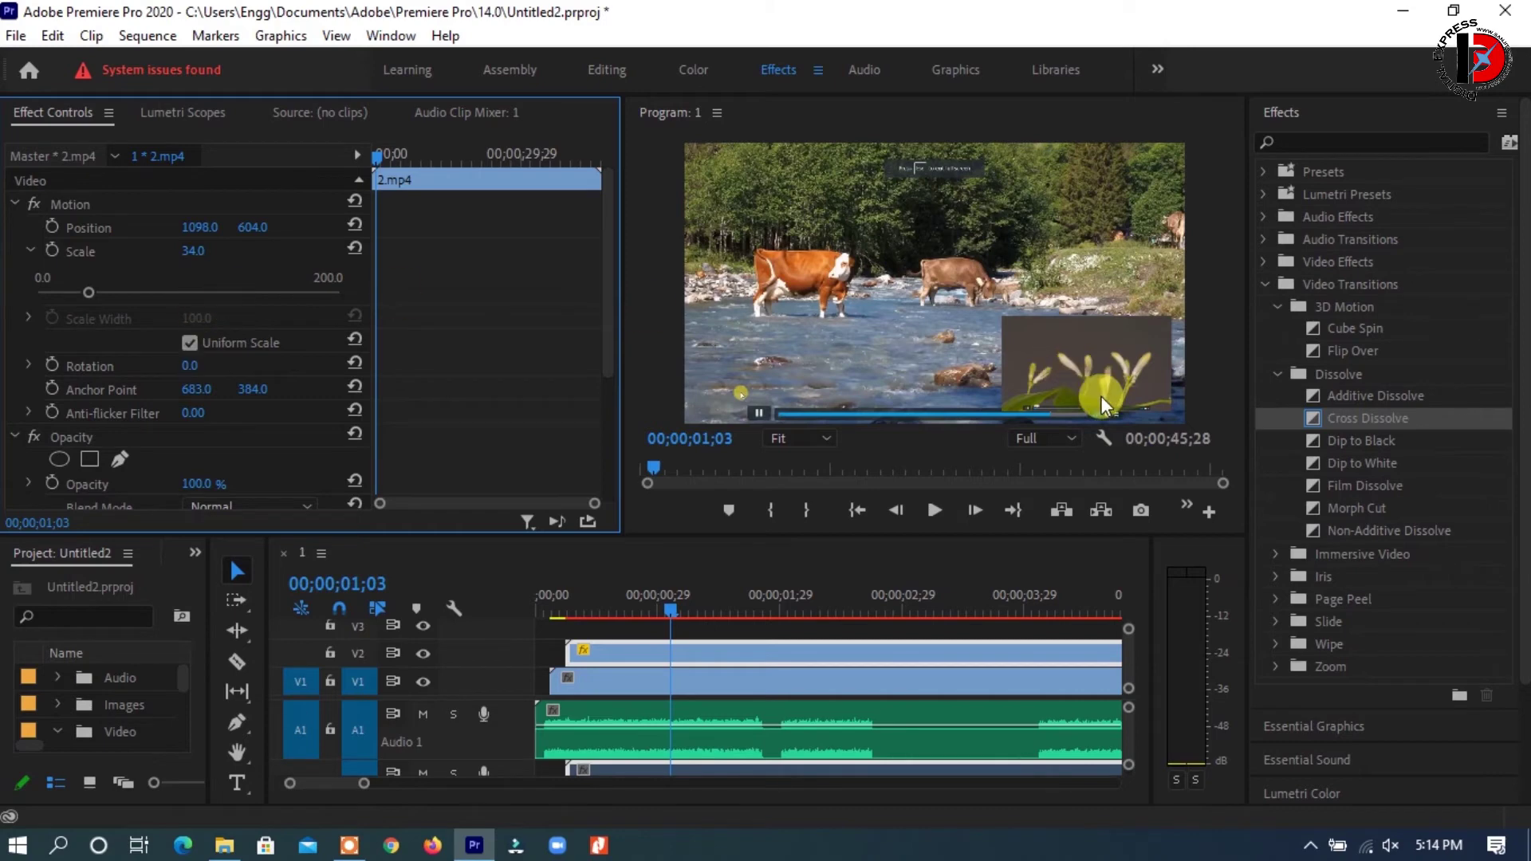
{"action": "left_click", "coordinate": [188, 343]}
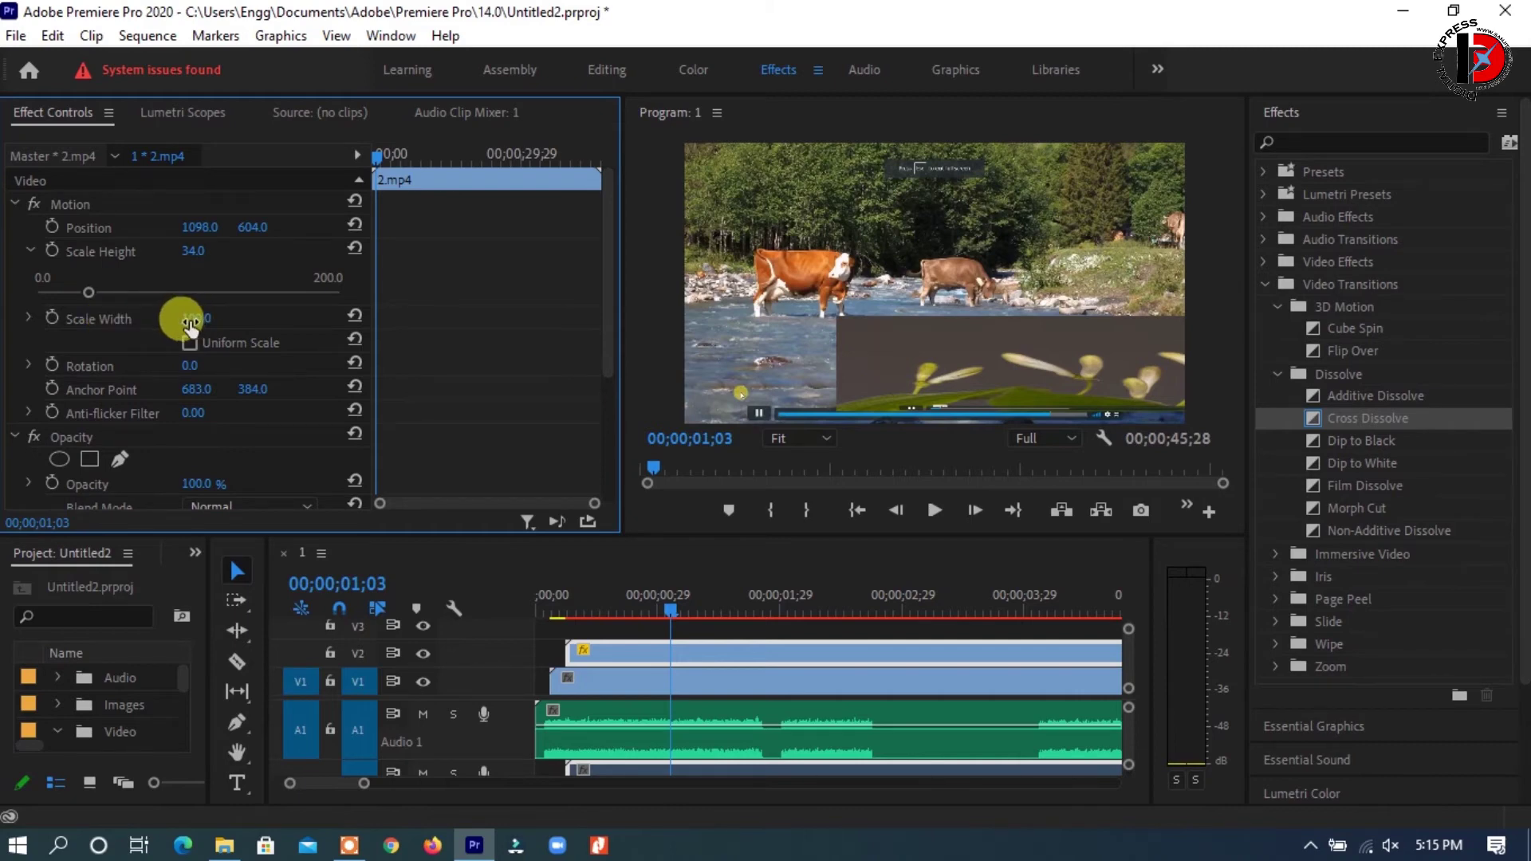
{"action": "left_click_drag", "start_coordinate": [190, 323], "coordinate": [137, 323]}
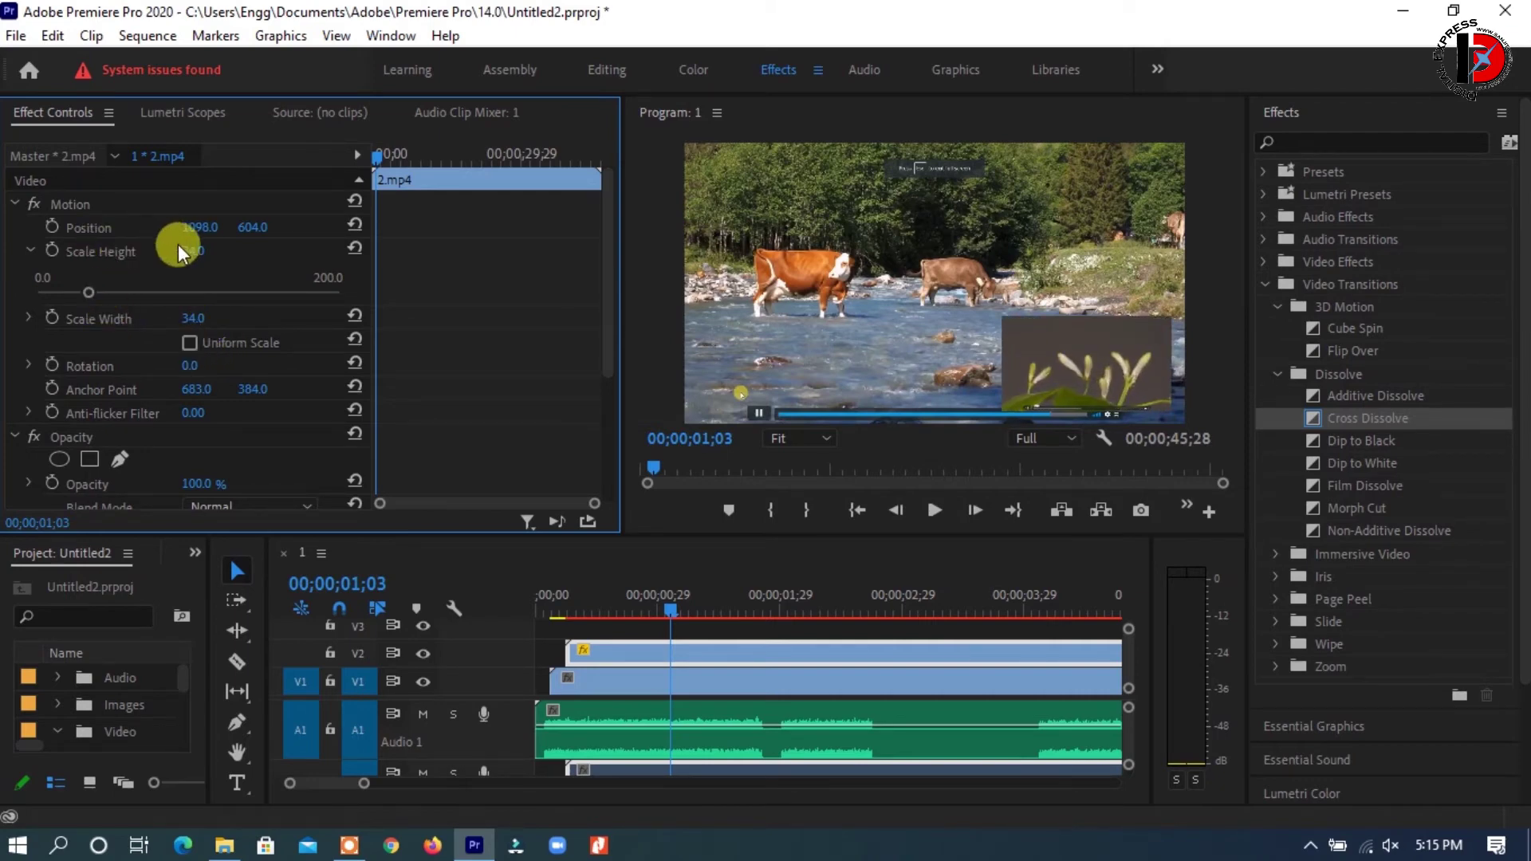
{"action": "left_click_drag", "start_coordinate": [192, 254], "coordinate": [186, 254]}
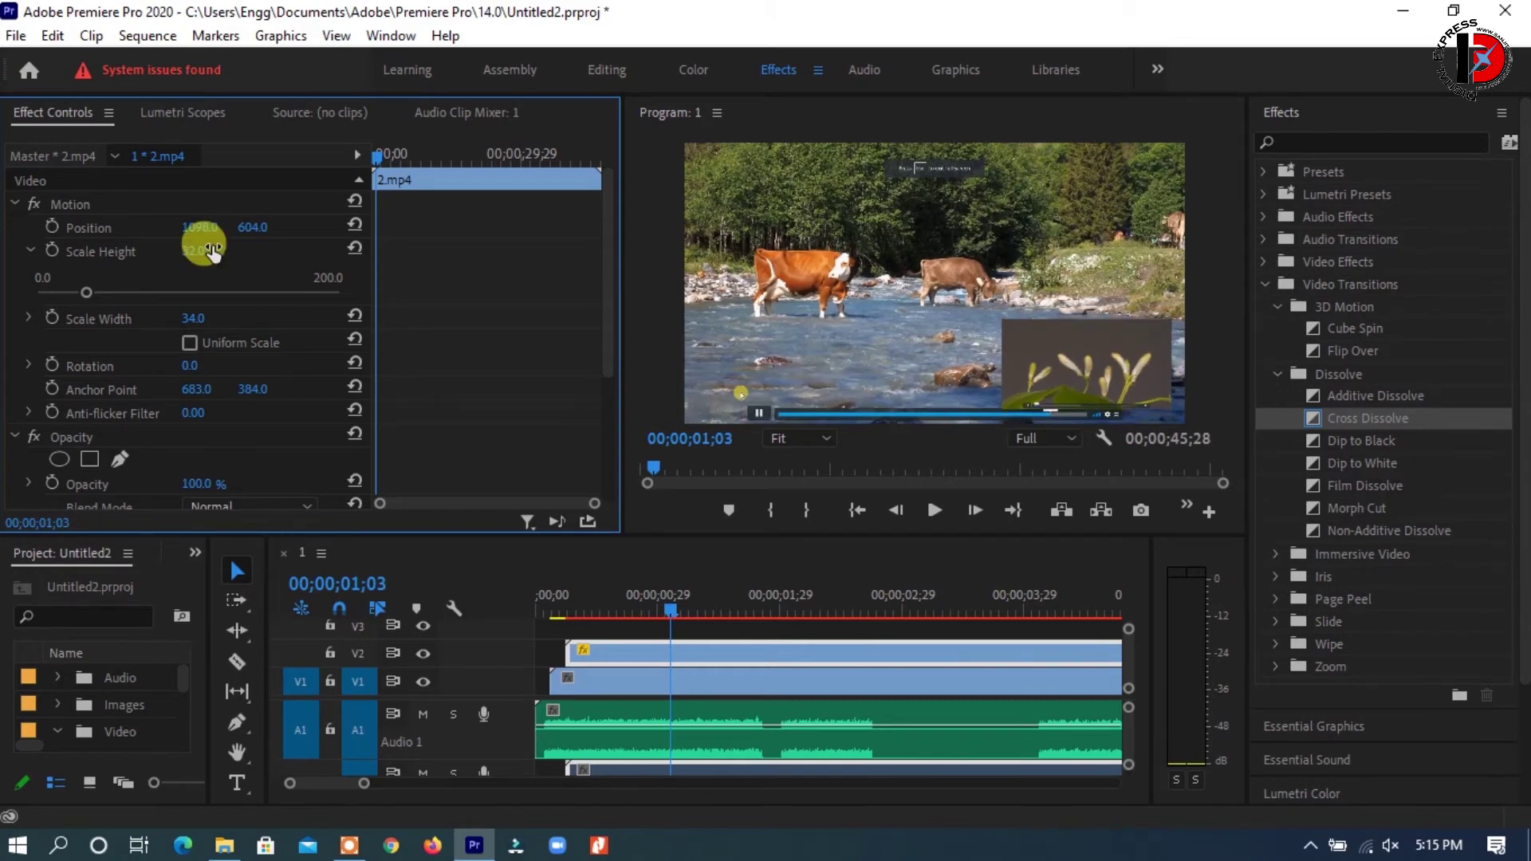
{"action": "left_click", "coordinate": [189, 342]}
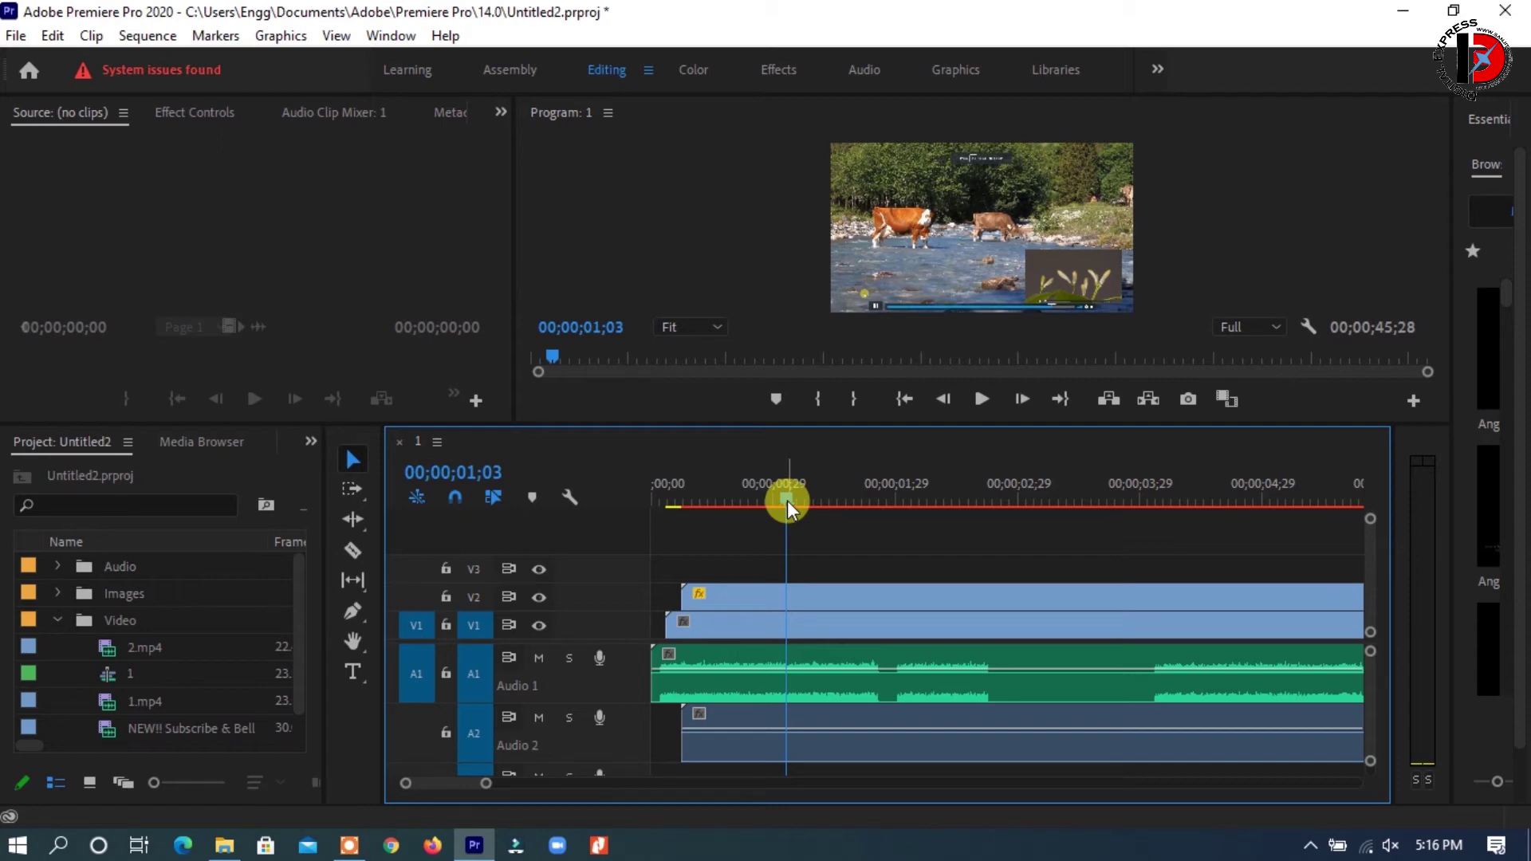
Razor-cut the V1 video and A1 audio at 00;00;00;26 and 00;00;01;26
{"action": "left_click", "coordinate": [807, 624]}
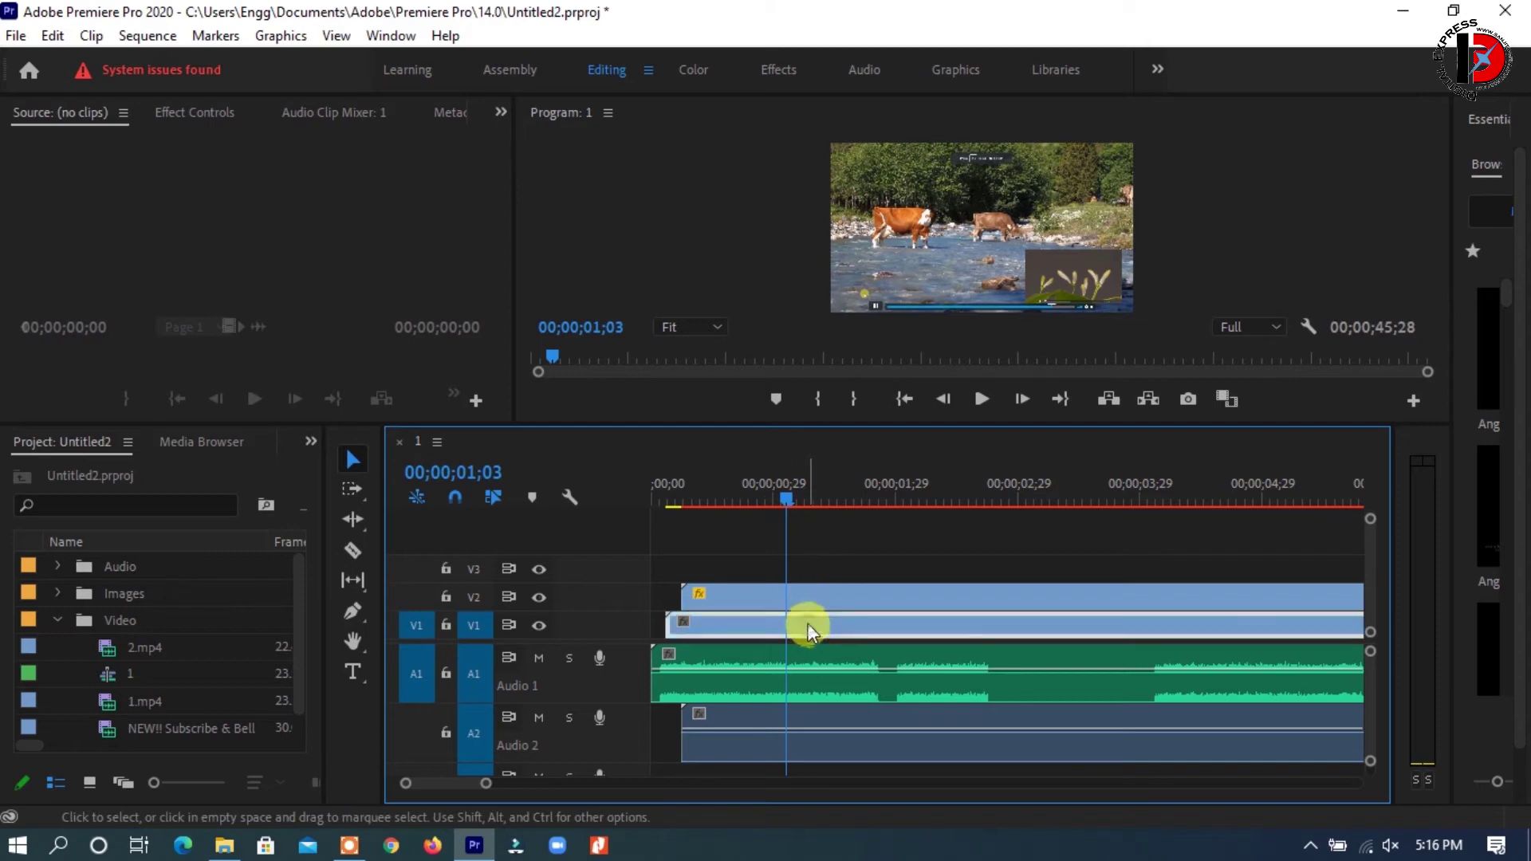
{"action": "left_click_drag", "start_coordinate": [789, 498], "coordinate": [760, 502]}
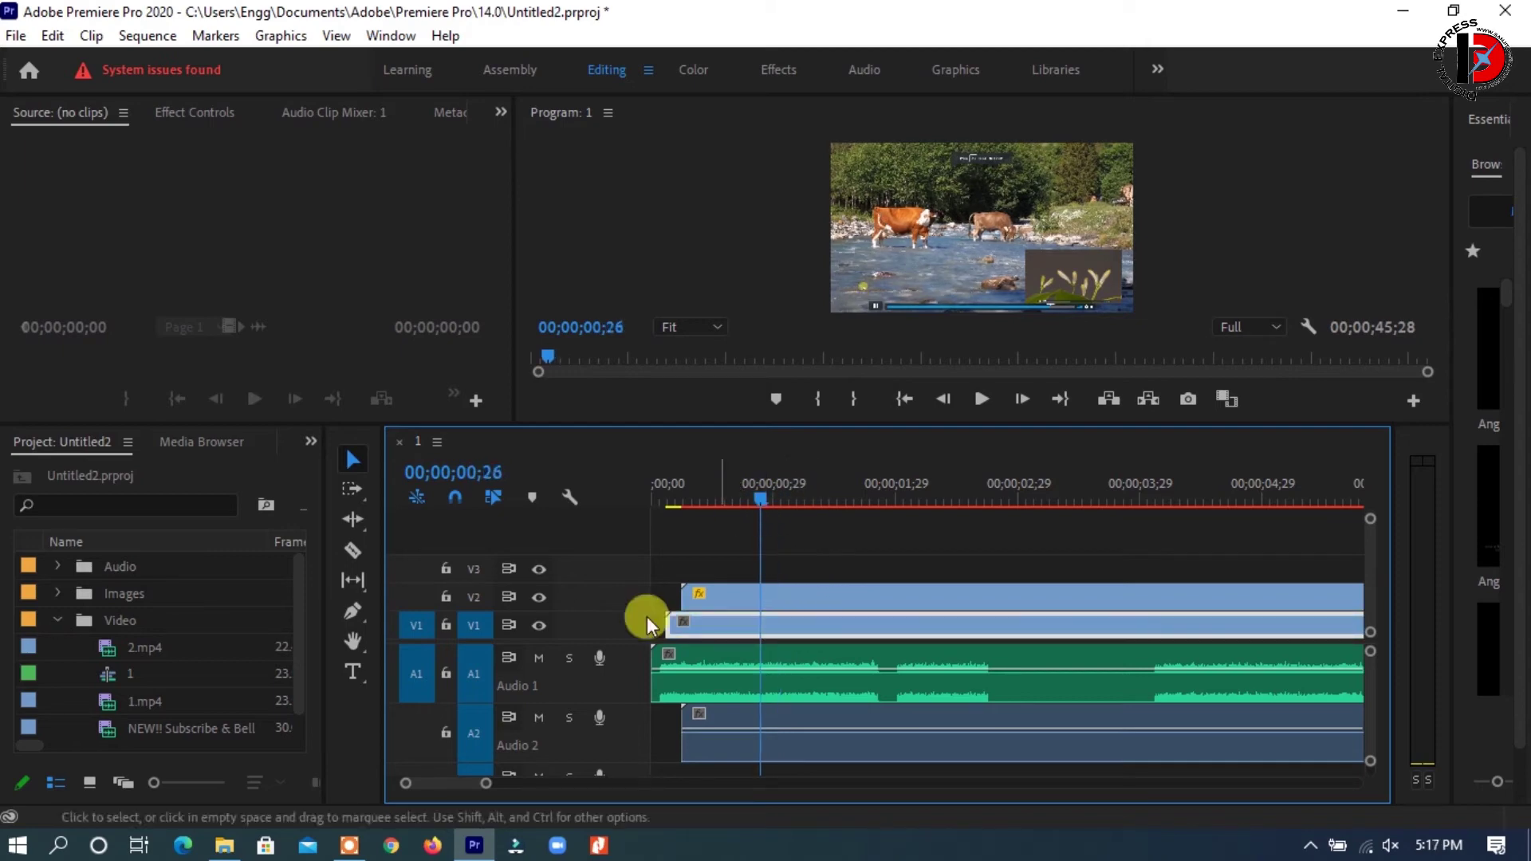
{"action": "left_click", "coordinate": [353, 551]}
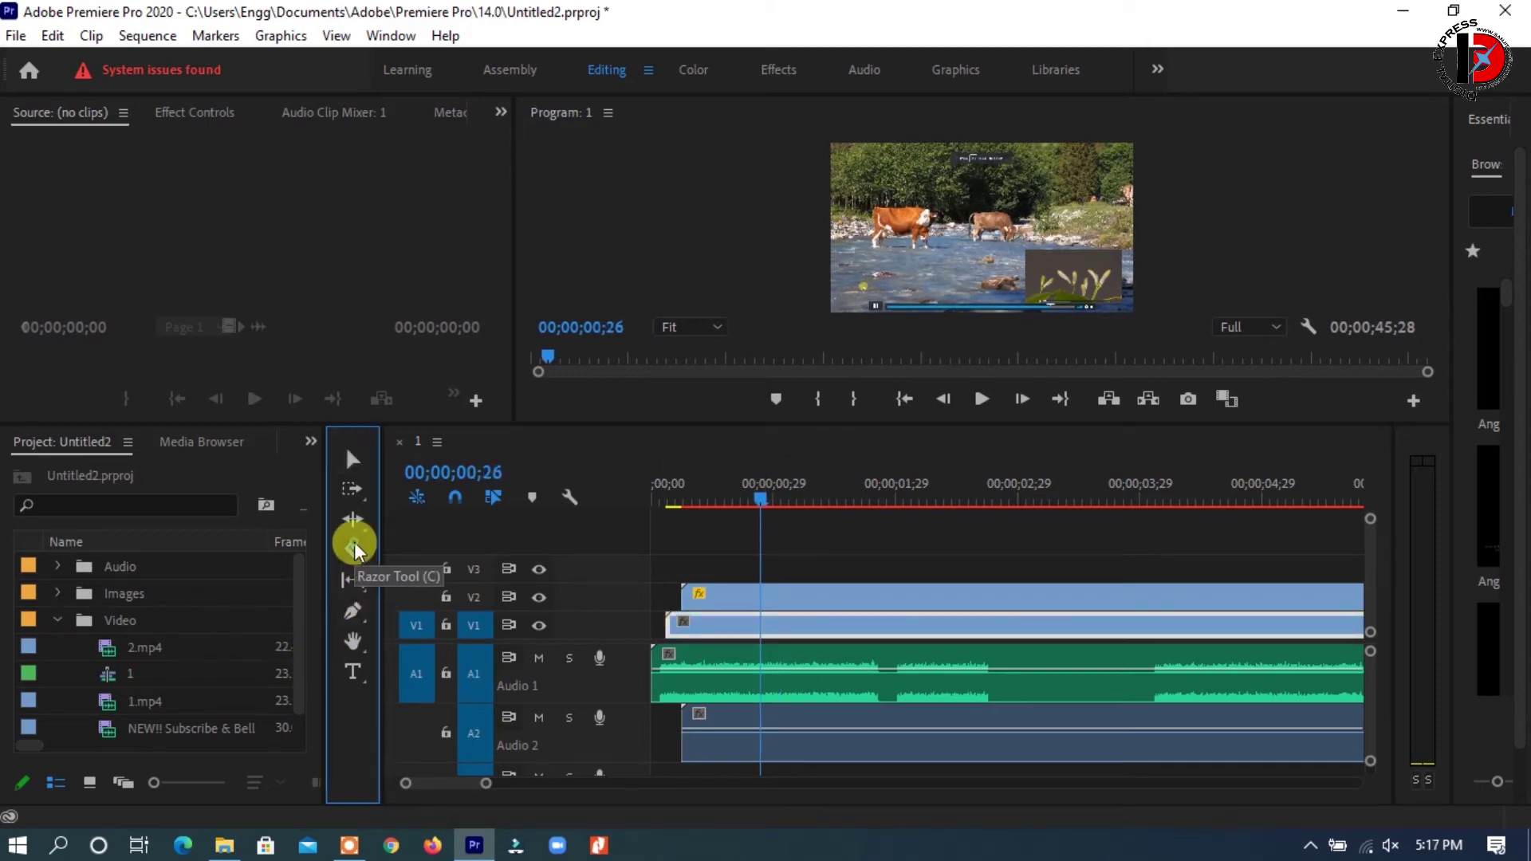
{"action": "left_click", "coordinate": [760, 625]}
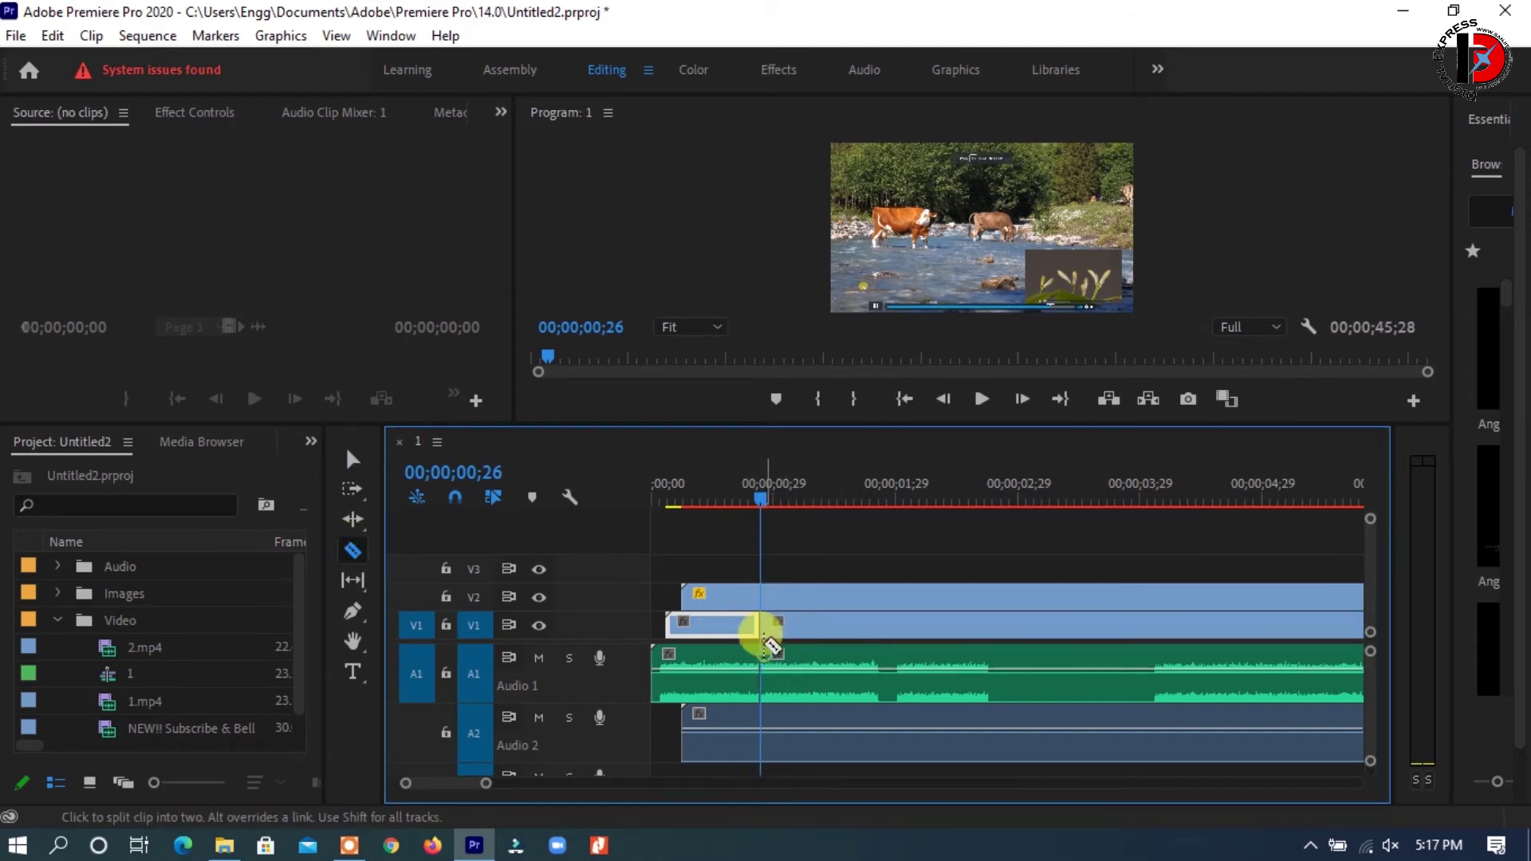
{"action": "left_click", "coordinate": [762, 678]}
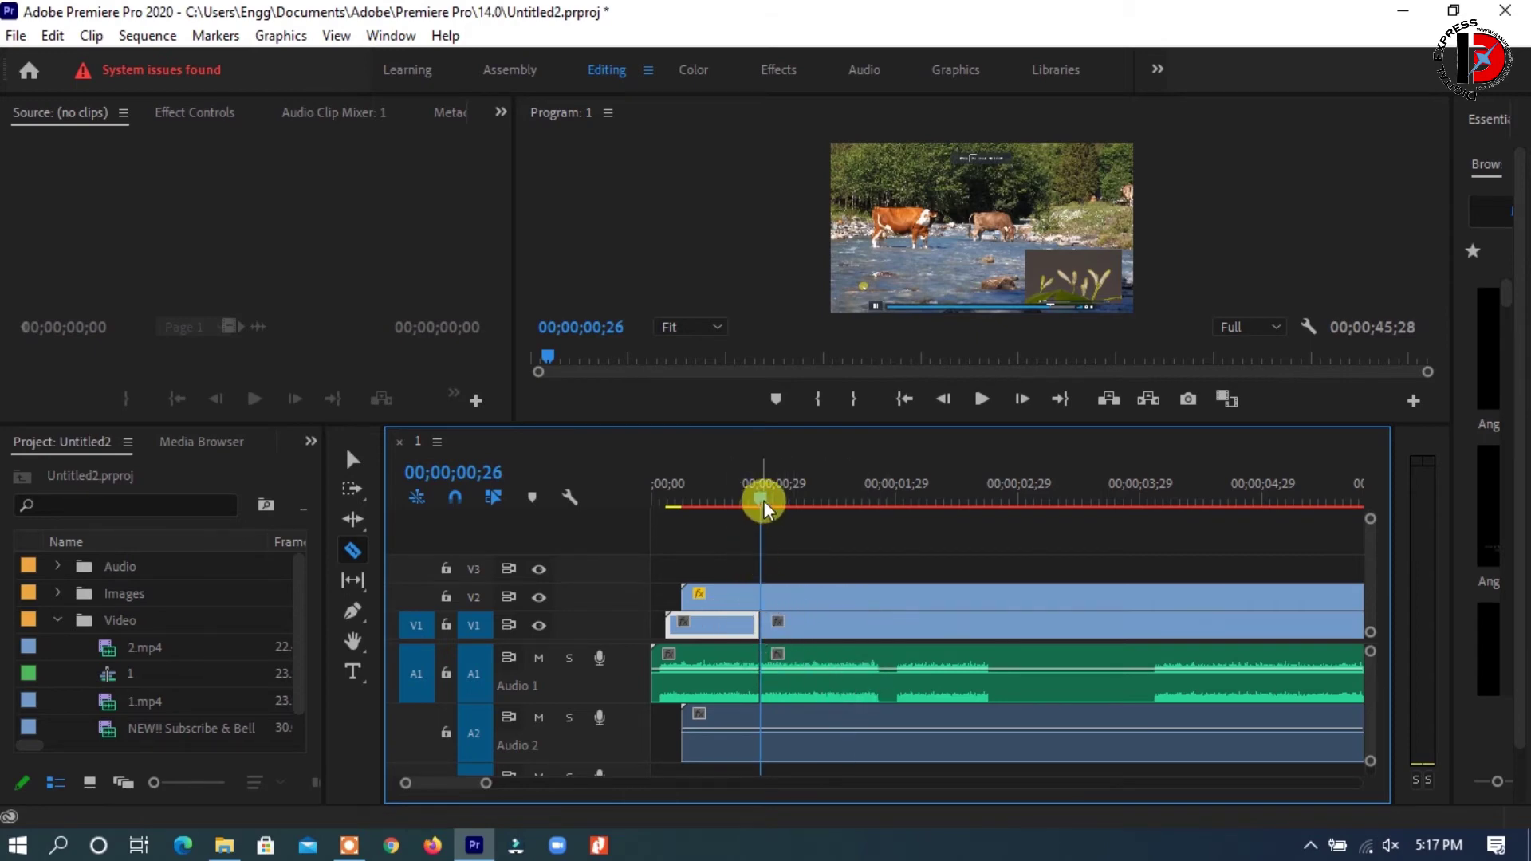
{"action": "left_click_drag", "start_coordinate": [763, 508], "coordinate": [885, 536]}
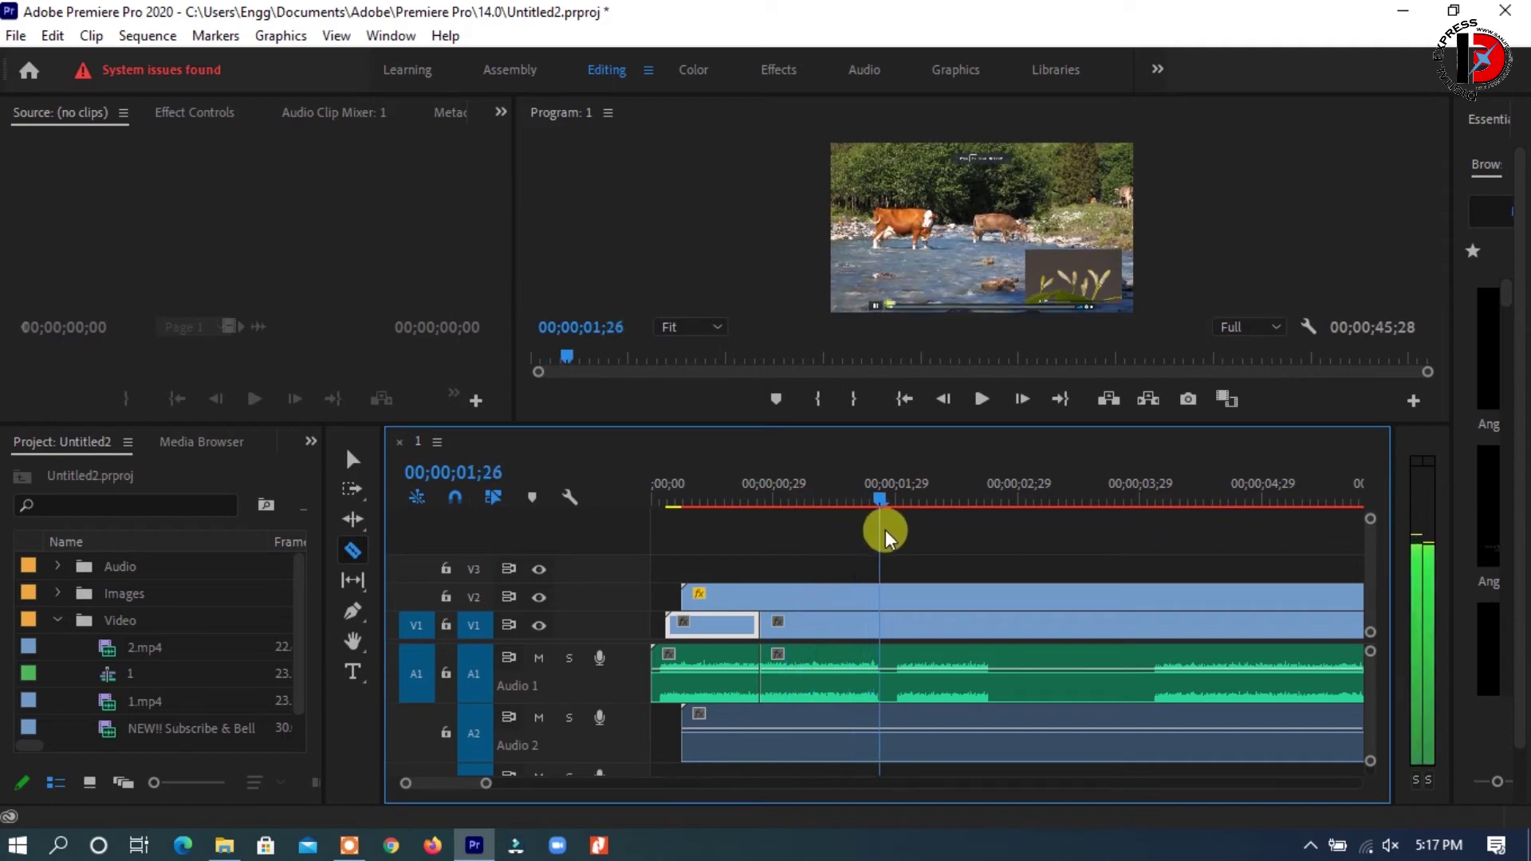
{"action": "left_click", "coordinate": [882, 630]}
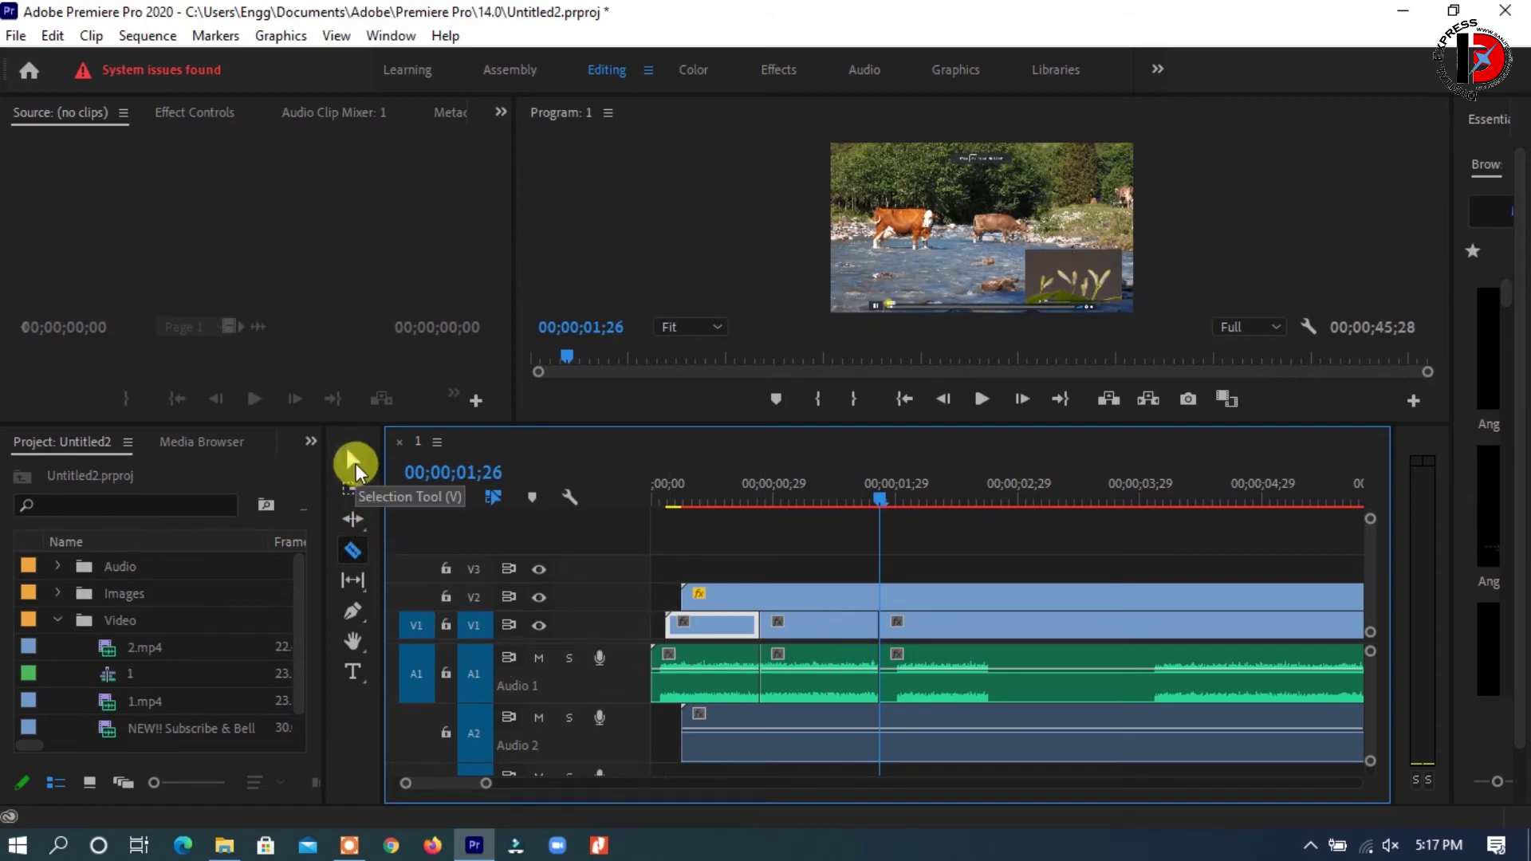
Set the isolated middle video section's Speed/Duration to 500%
{"action": "left_click", "coordinate": [355, 463]}
{"action": "left_click", "coordinate": [827, 626]}
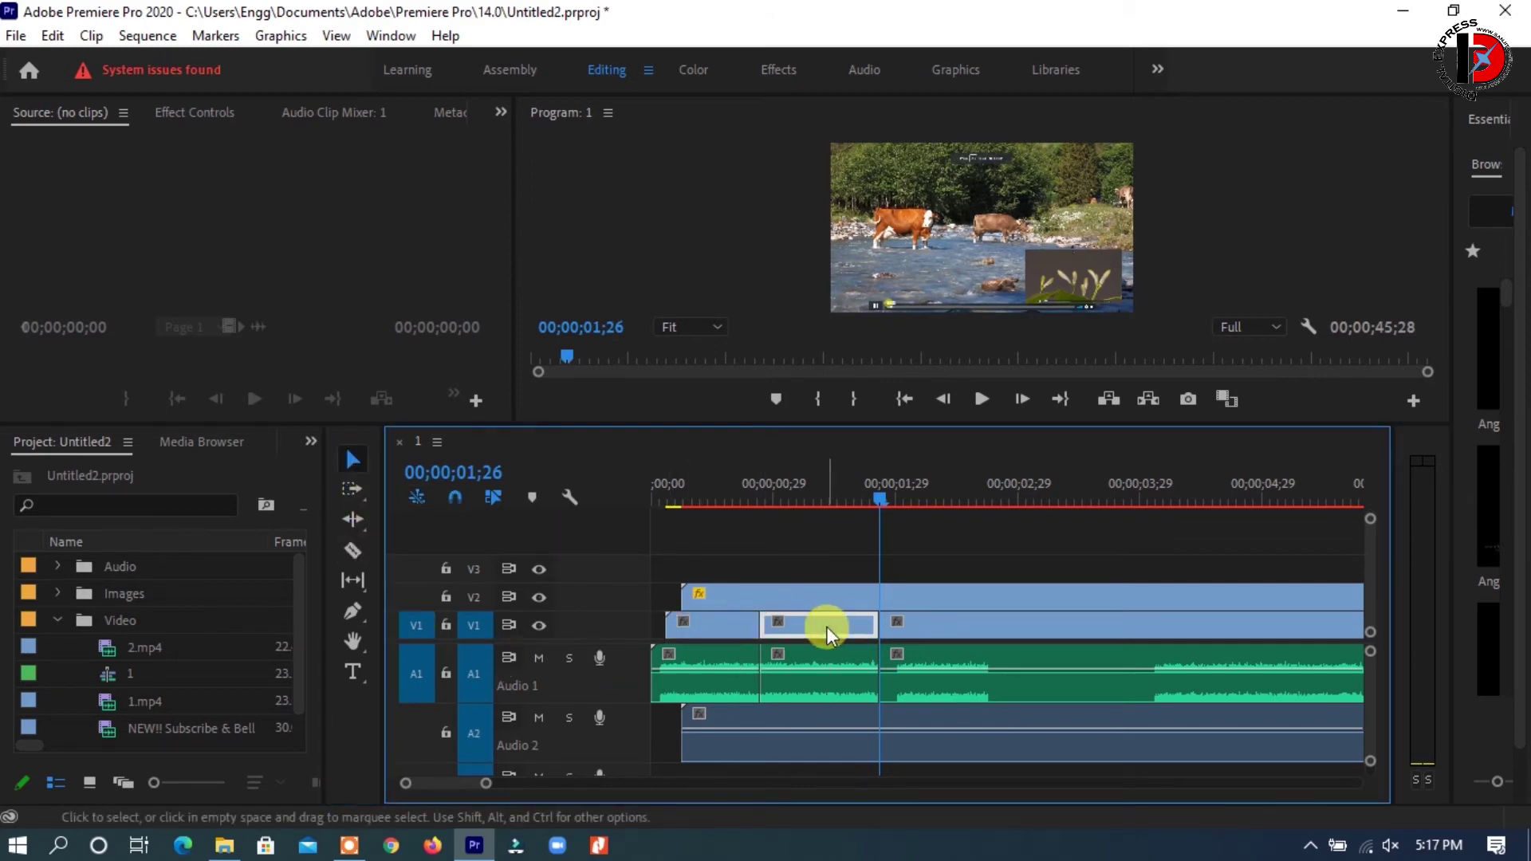
{"action": "right_click", "coordinate": [826, 626]}
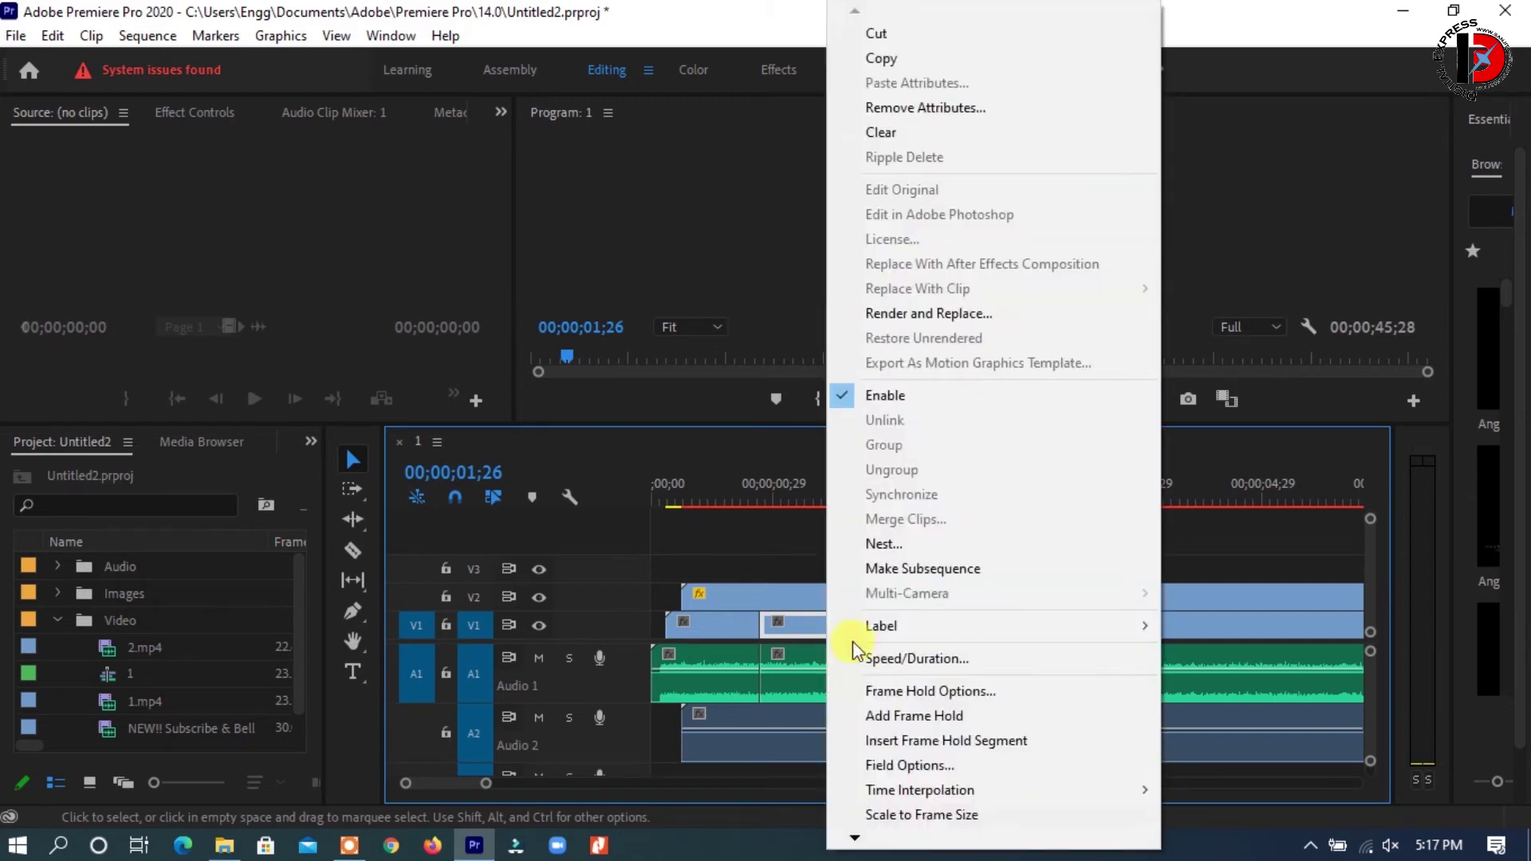
{"action": "left_click", "coordinate": [901, 660]}
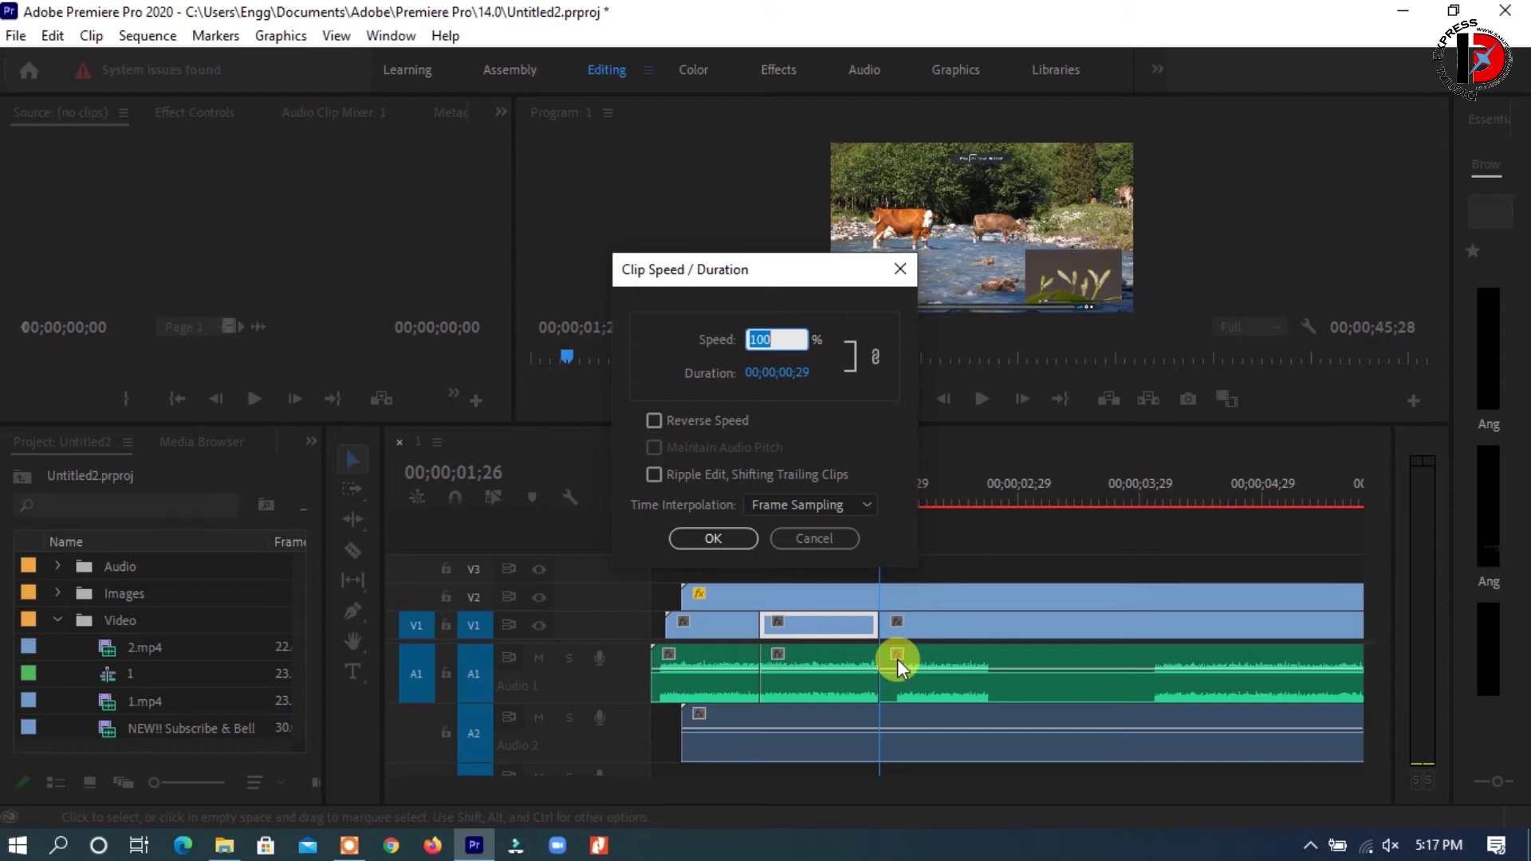
{"action": "type", "text": "5"}
{"action": "type", "text": "00"}
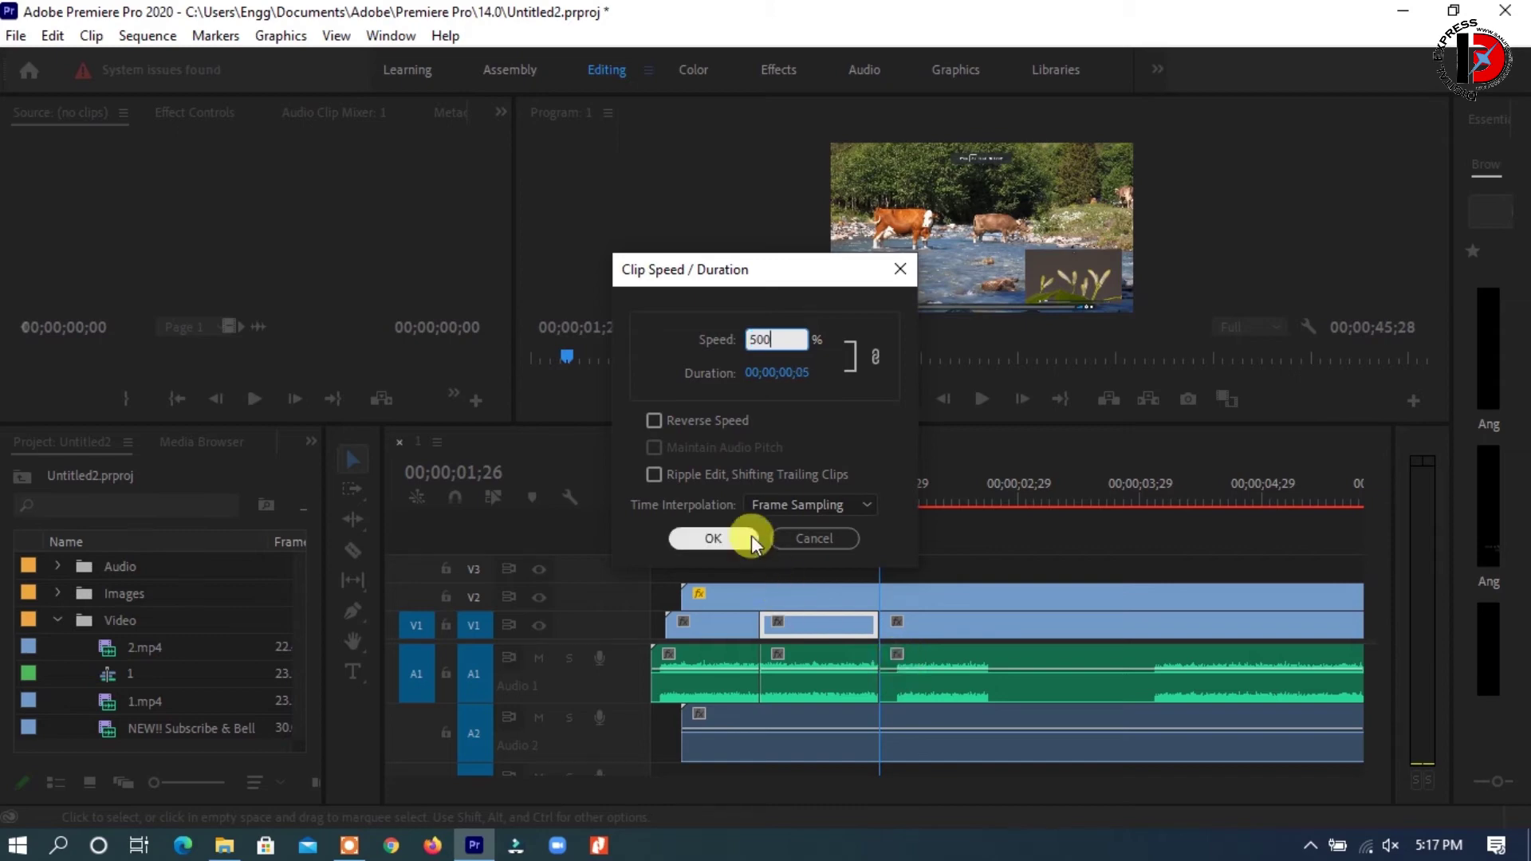
{"action": "left_click", "coordinate": [723, 538]}
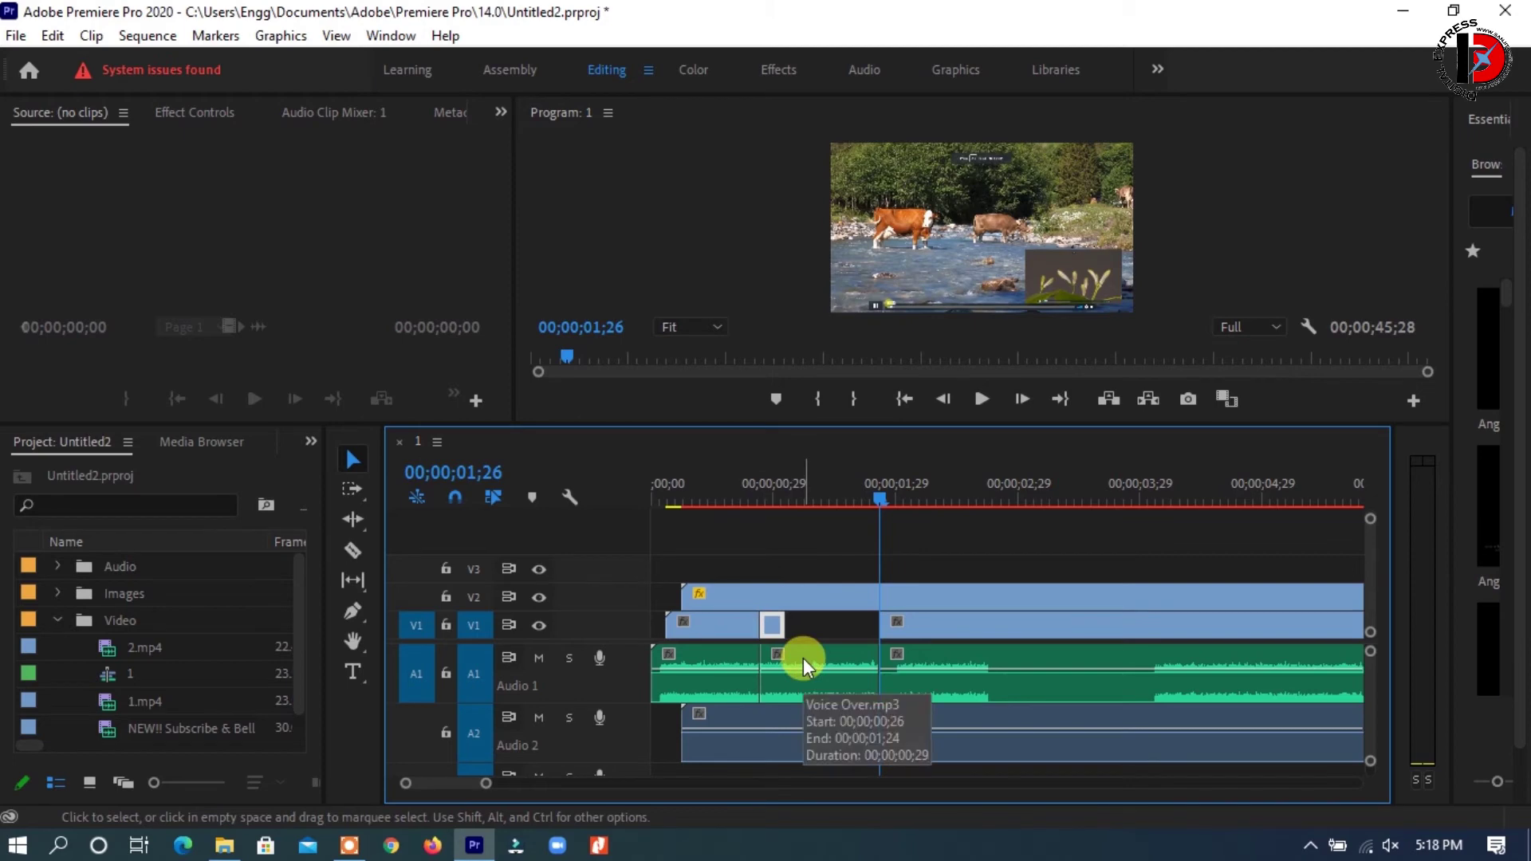
Set the middle Voice Over audio section's Speed/Duration to 500% as well
{"action": "left_click", "coordinate": [802, 658]}
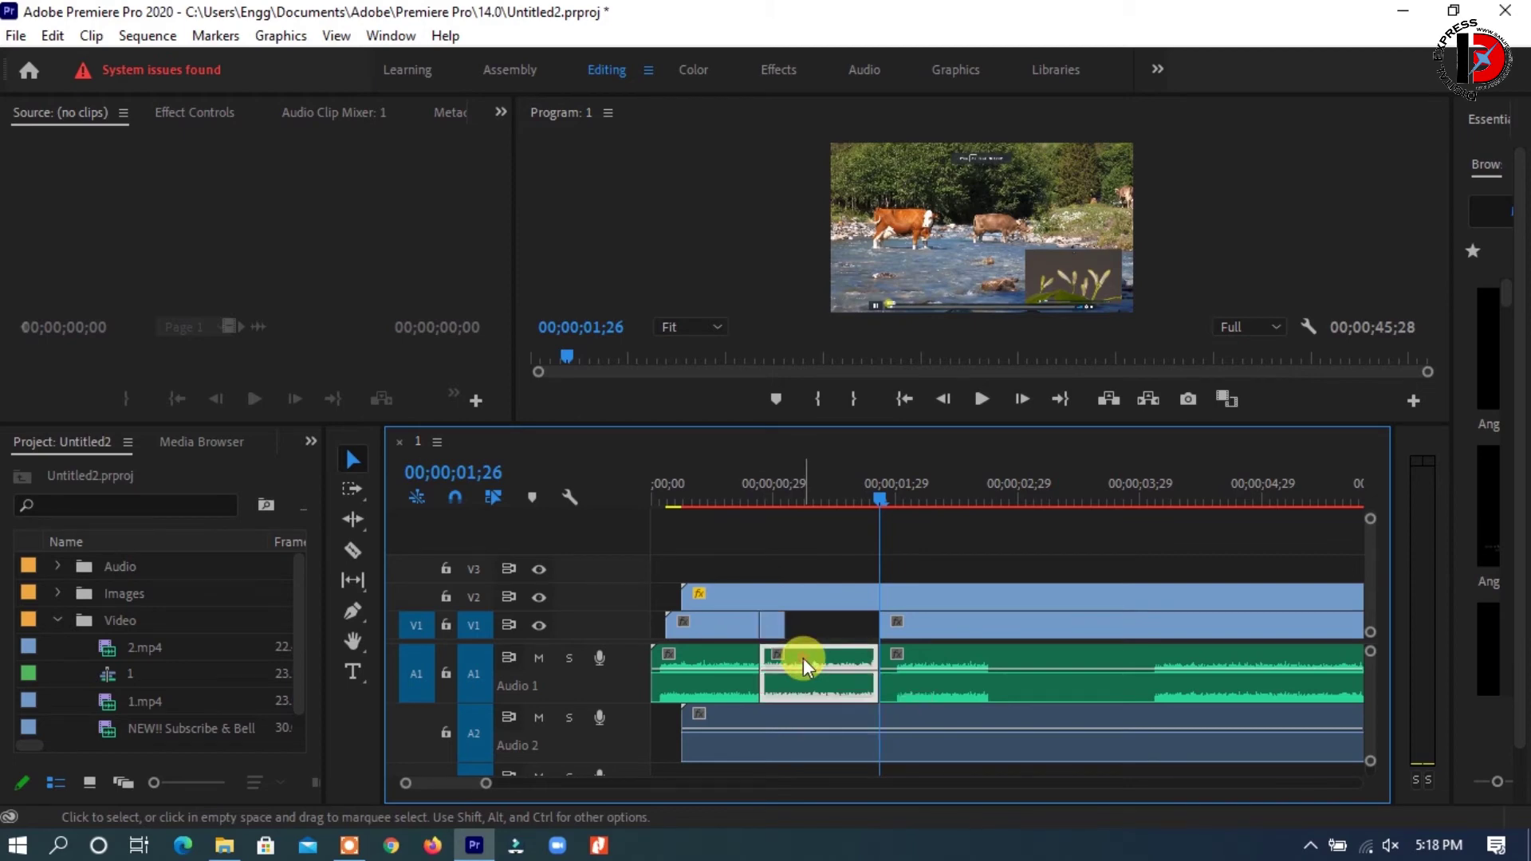
{"action": "right_click", "coordinate": [803, 658]}
{"action": "left_click", "coordinate": [905, 644]}
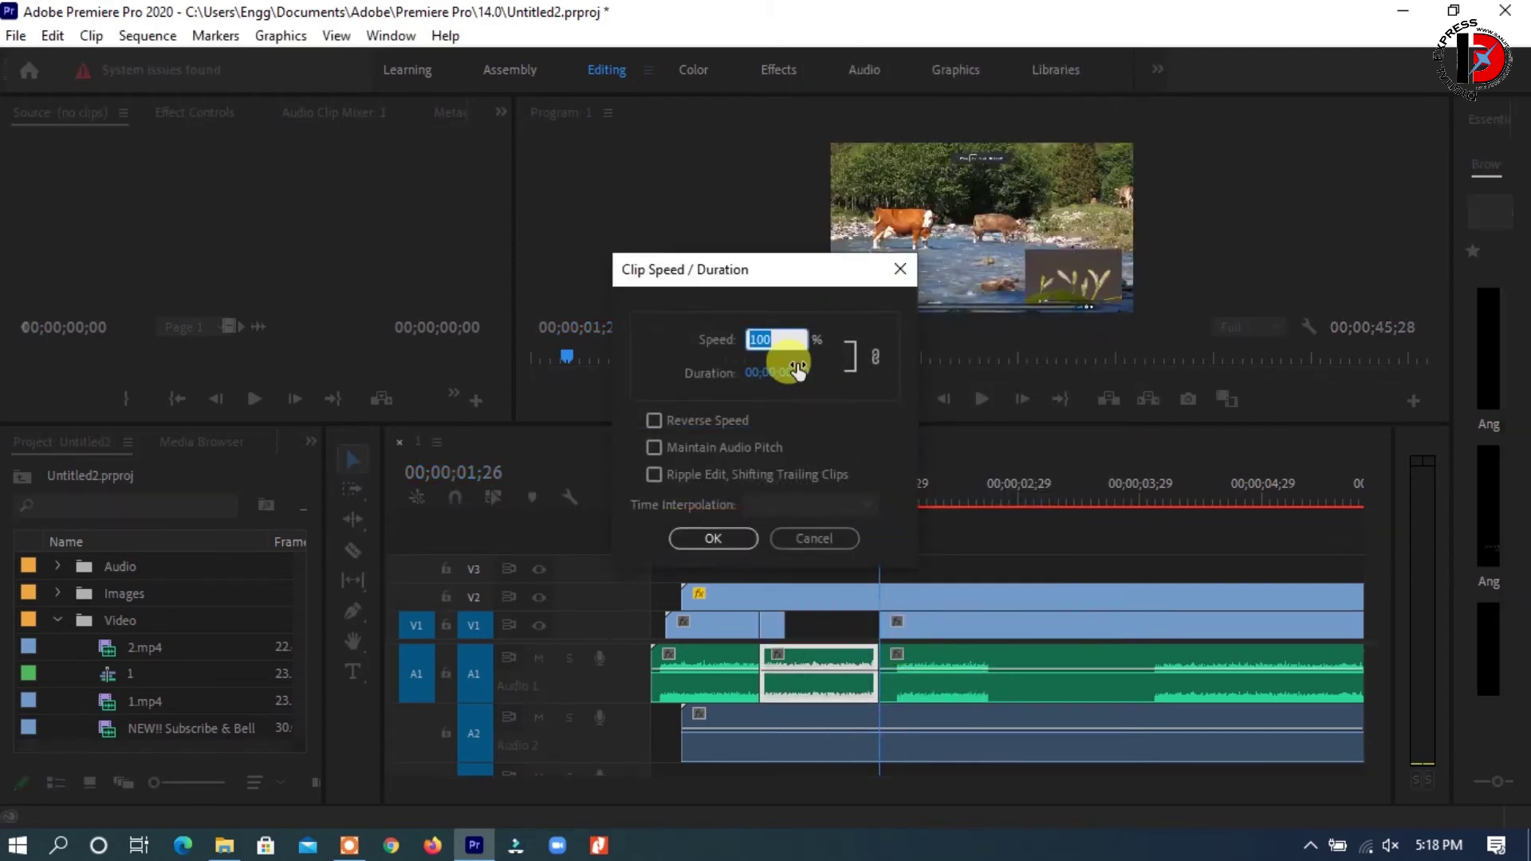
{"action": "type", "text": "500"}
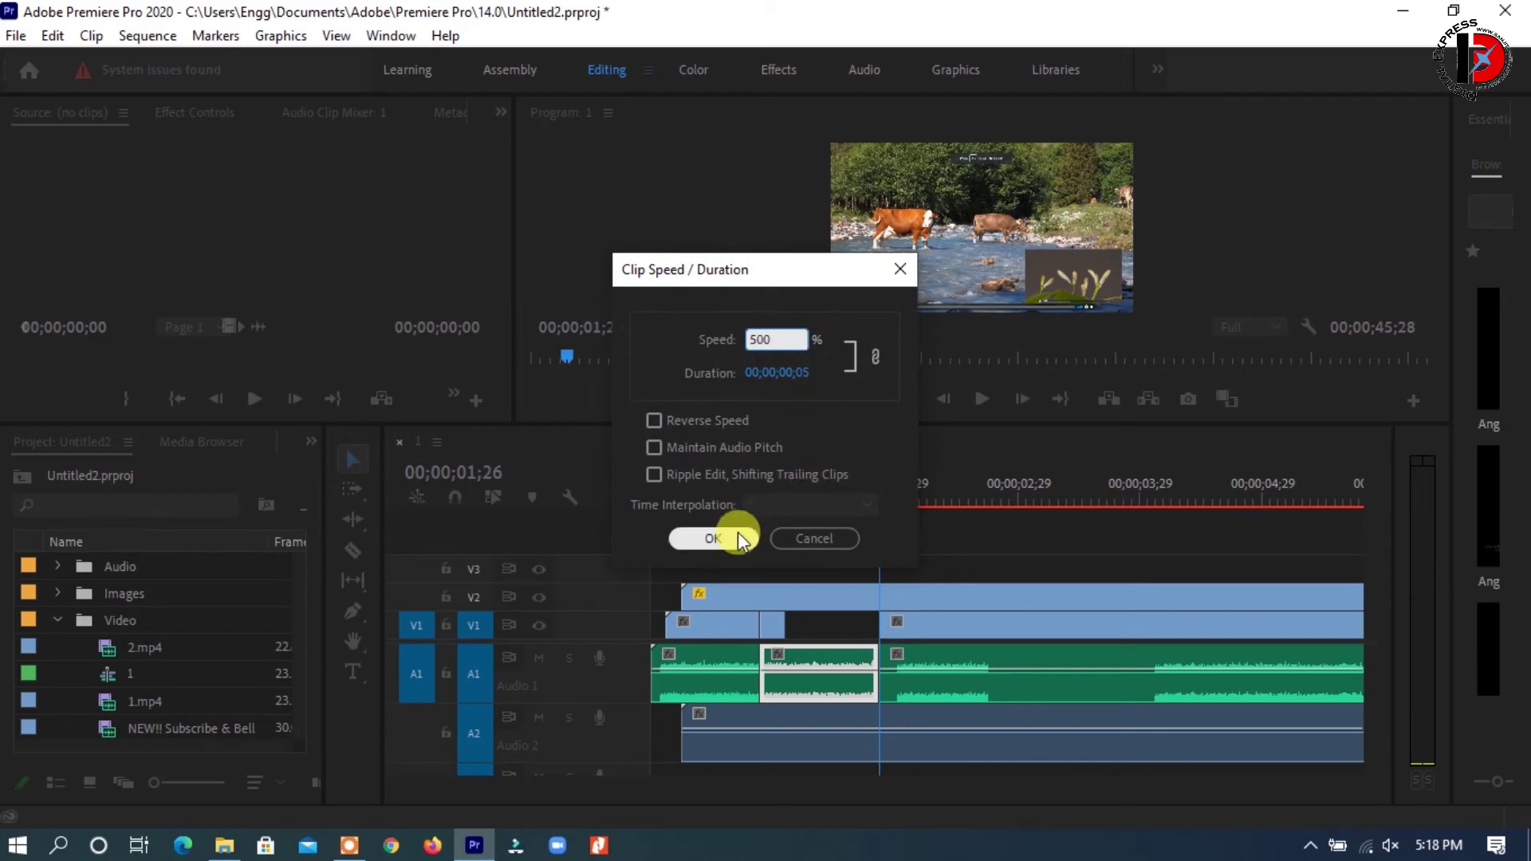
{"action": "left_click", "coordinate": [723, 538]}
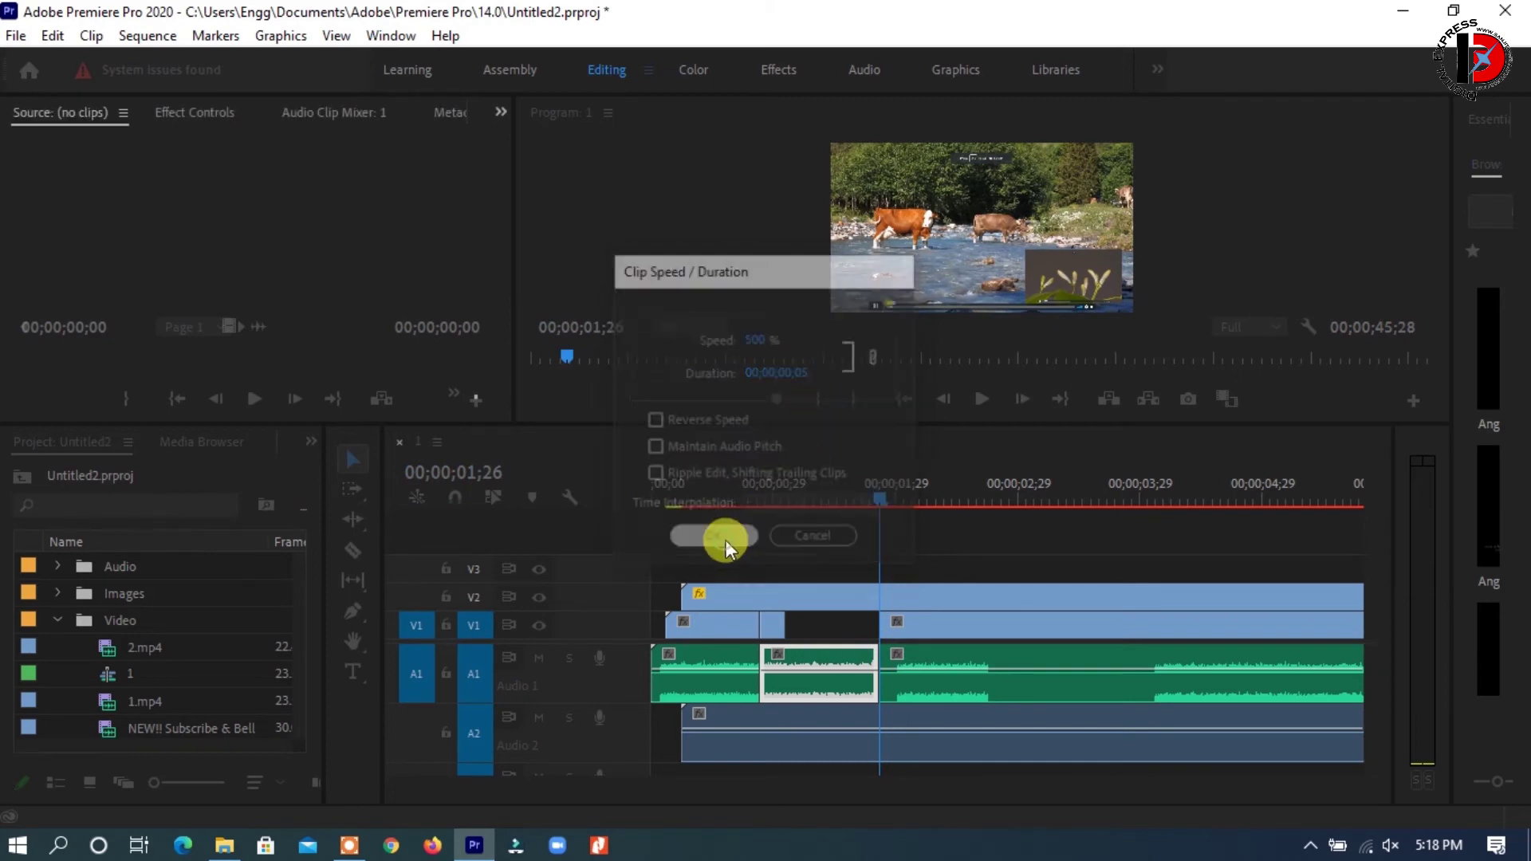
{"action": "left_click", "coordinate": [811, 621]}
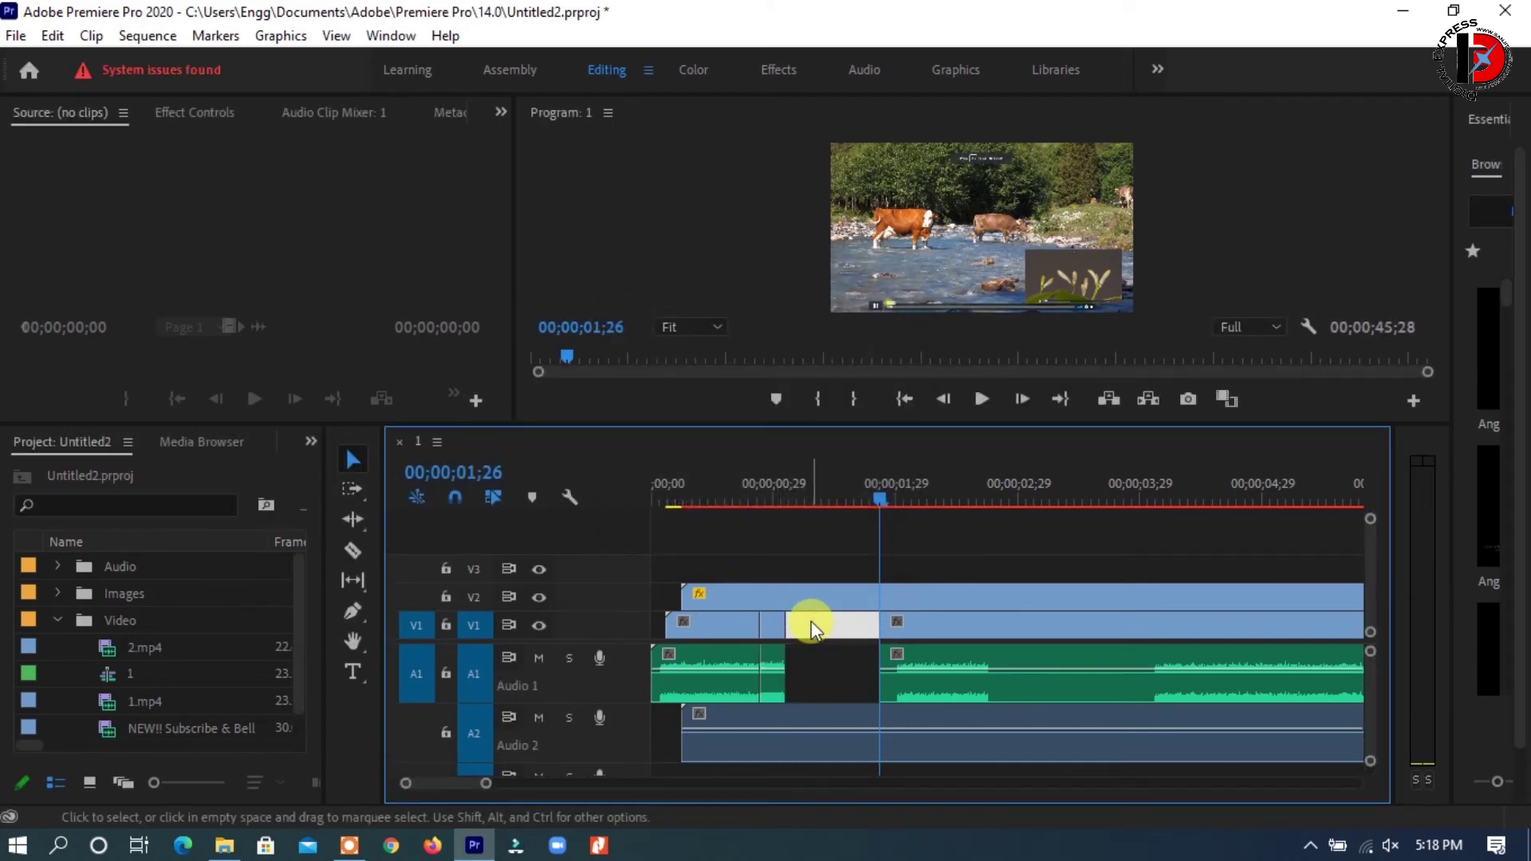
Delete the gap after the 500% section and play it back from 00;00;00;26
{"action": "key", "text": "Delete"}
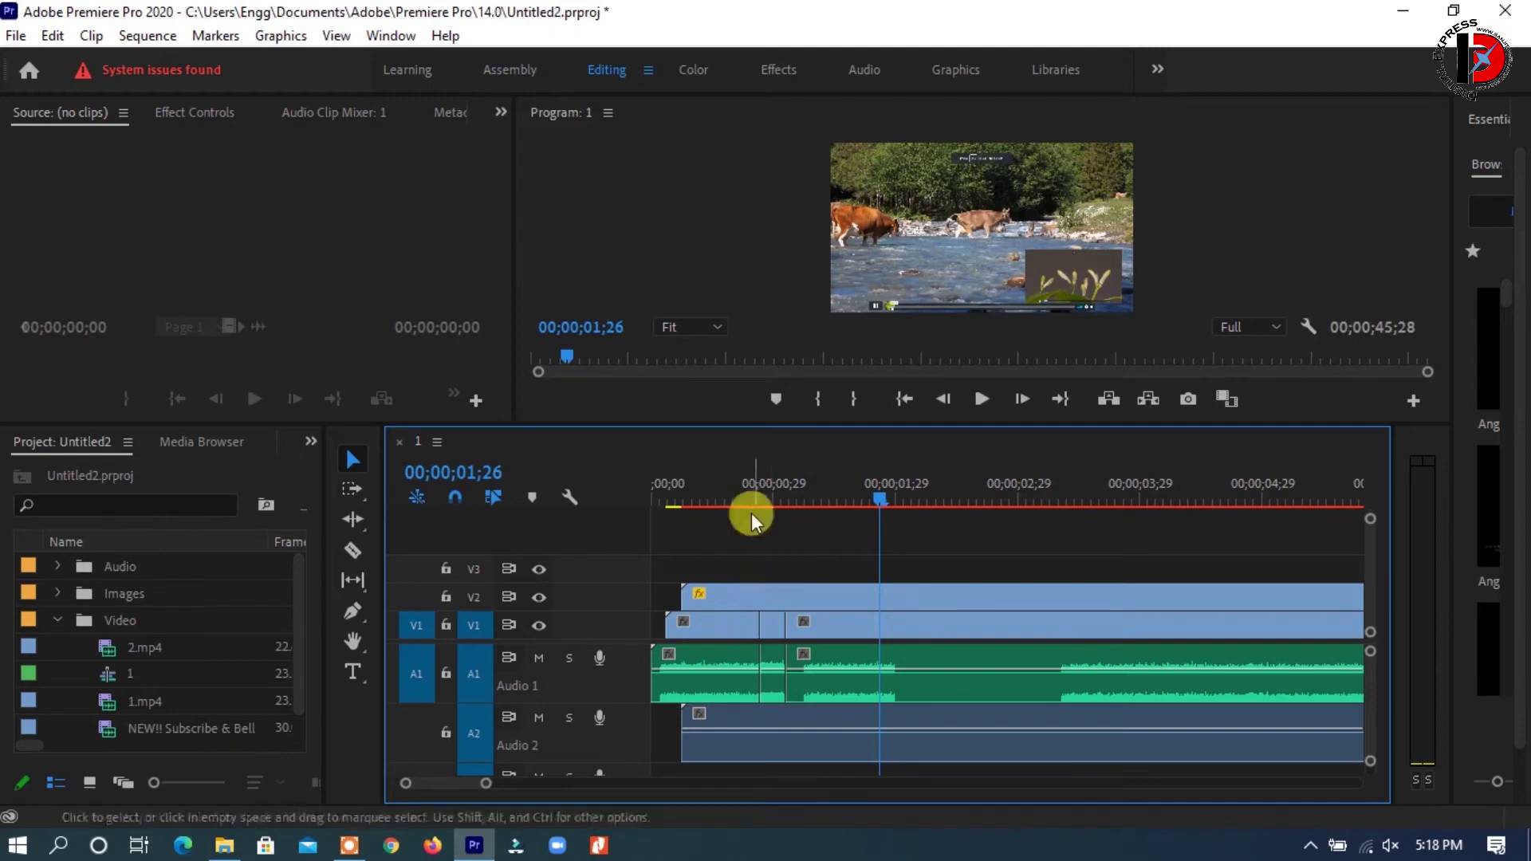
{"action": "left_click_drag", "start_coordinate": [746, 491], "coordinate": [759, 496]}
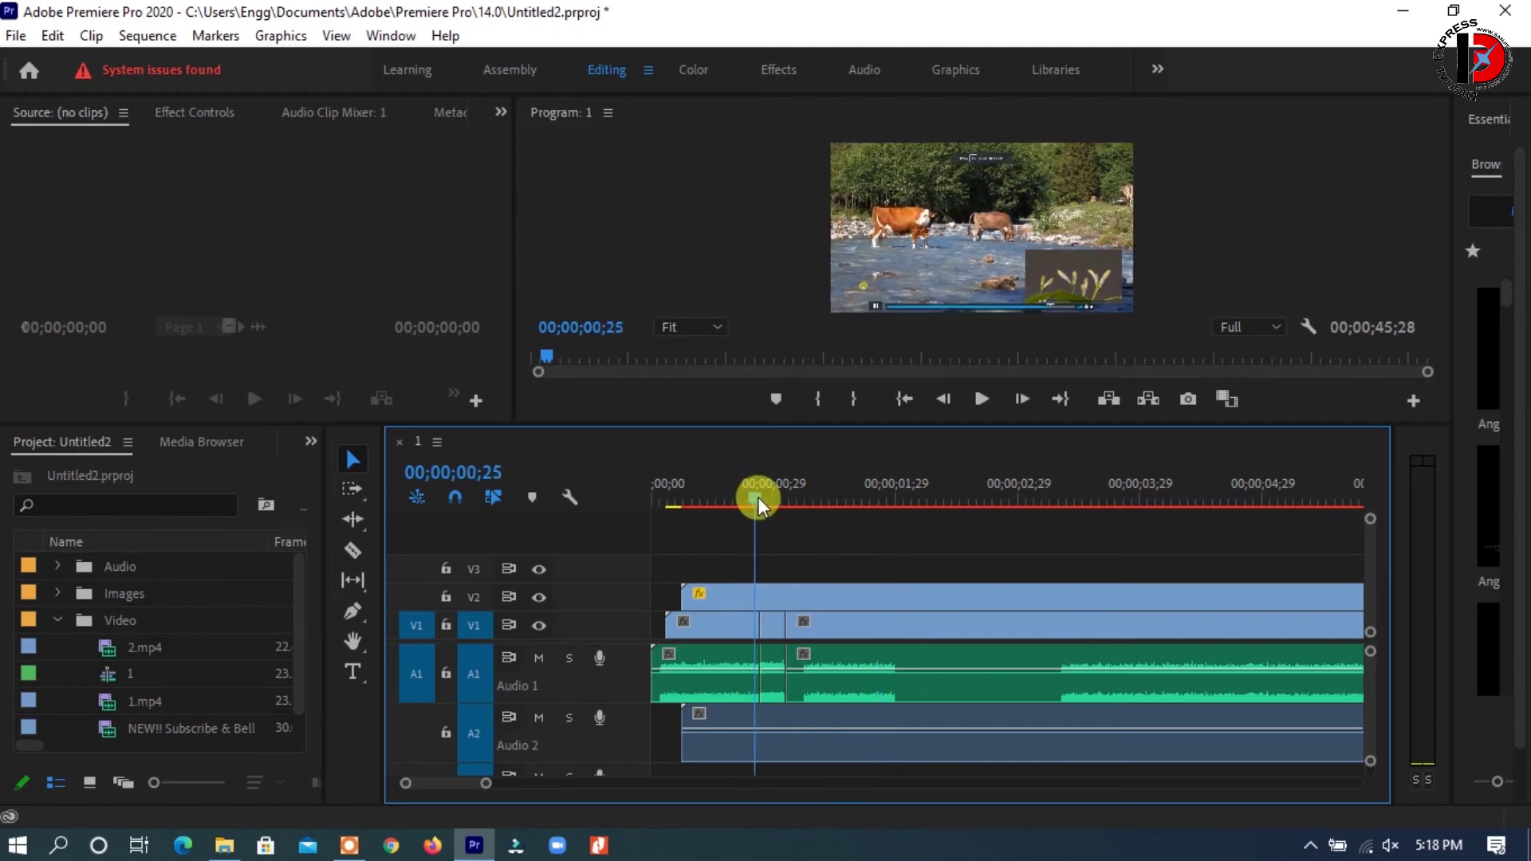
{"action": "left_click", "coordinate": [981, 399]}
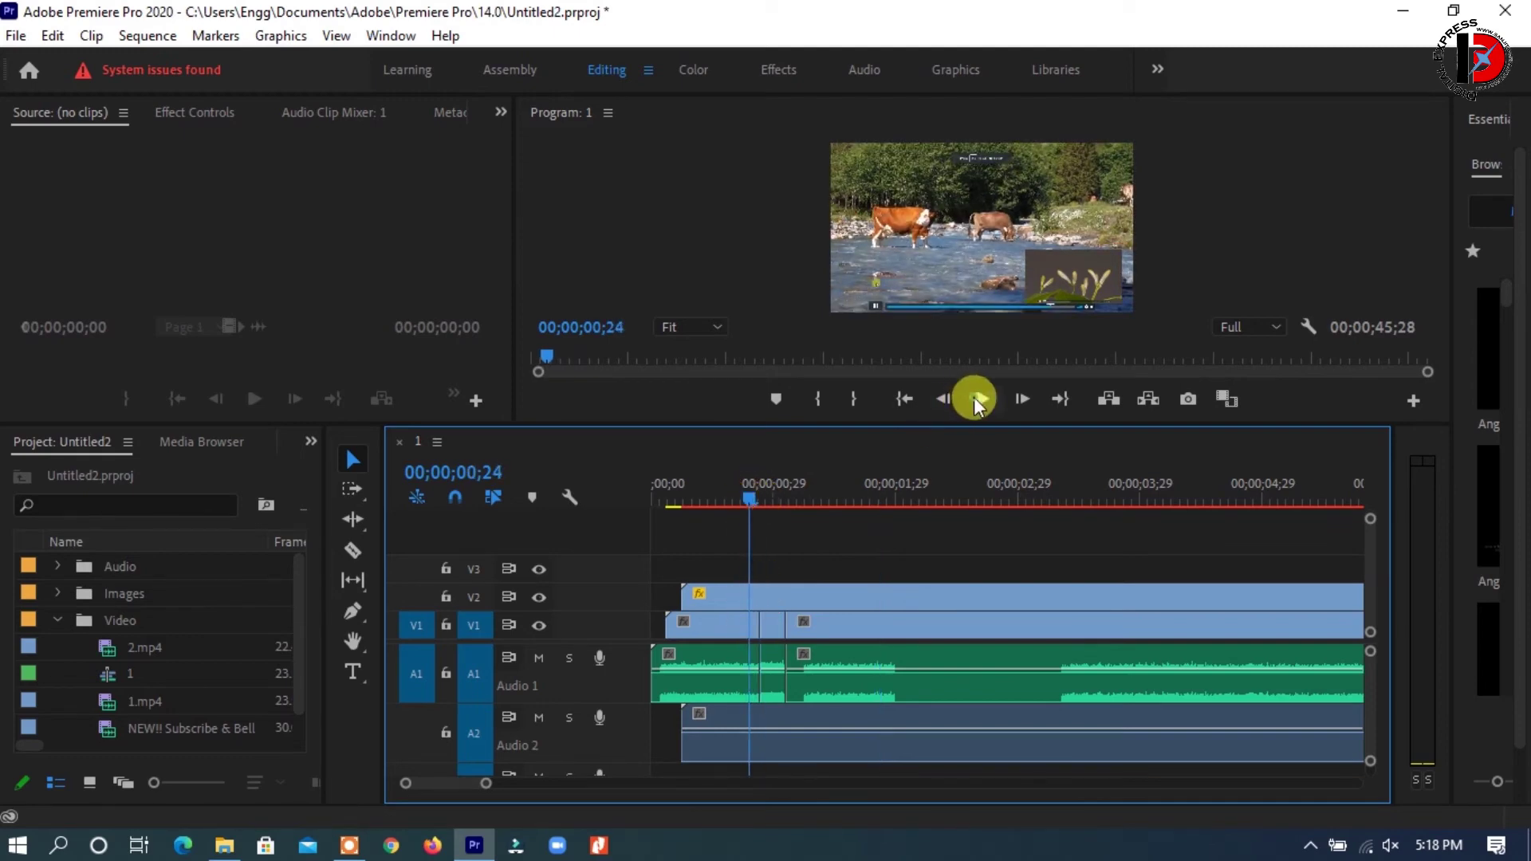
{"action": "left_click", "coordinate": [976, 400]}
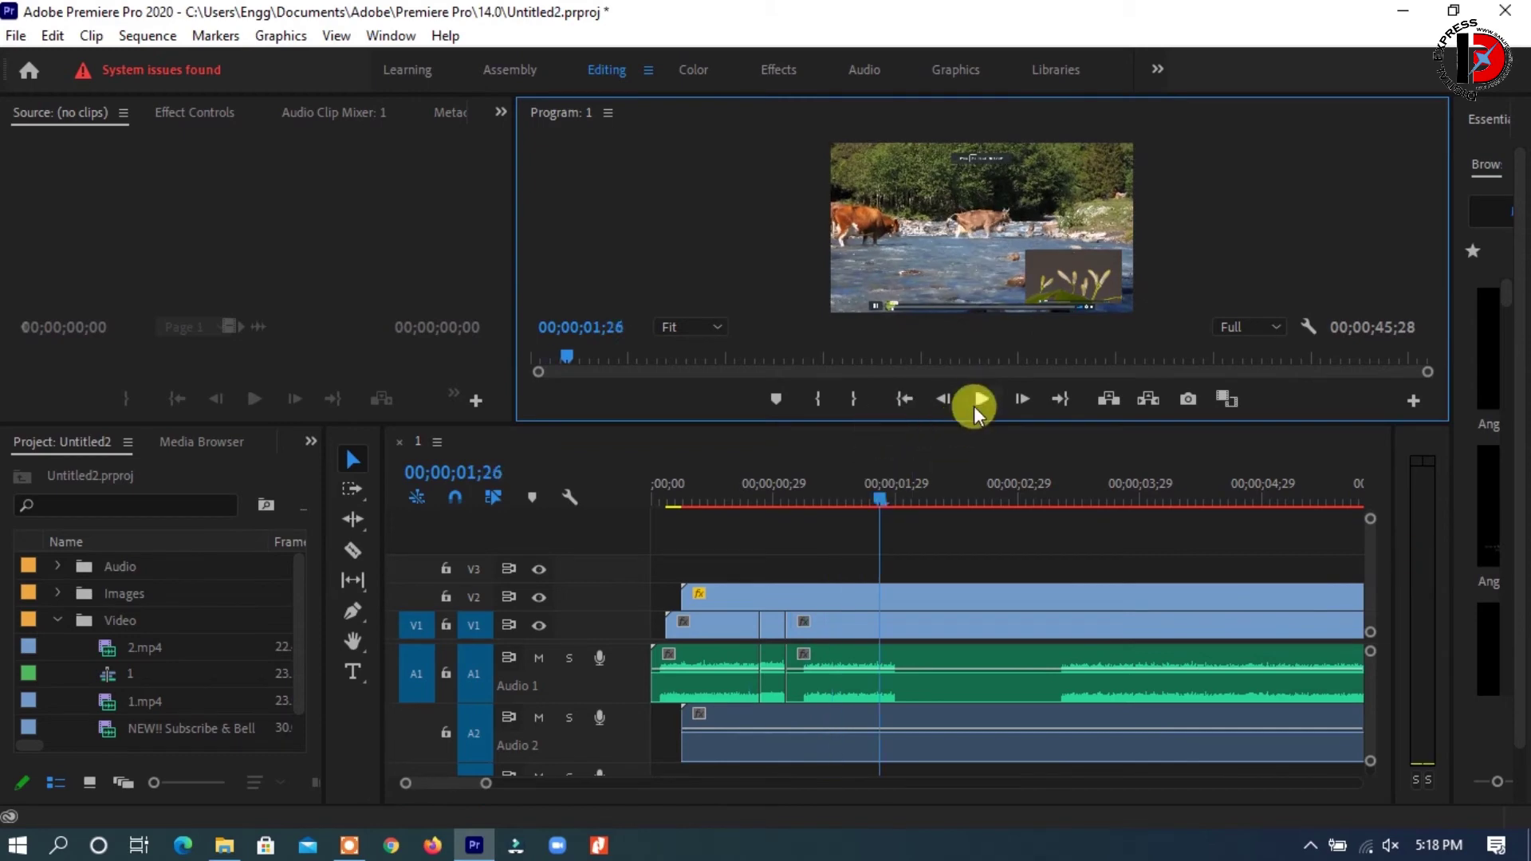
{"action": "key", "text": "minus"}
{"action": "left_click_drag", "start_coordinate": [884, 494], "coordinate": [858, 552]}
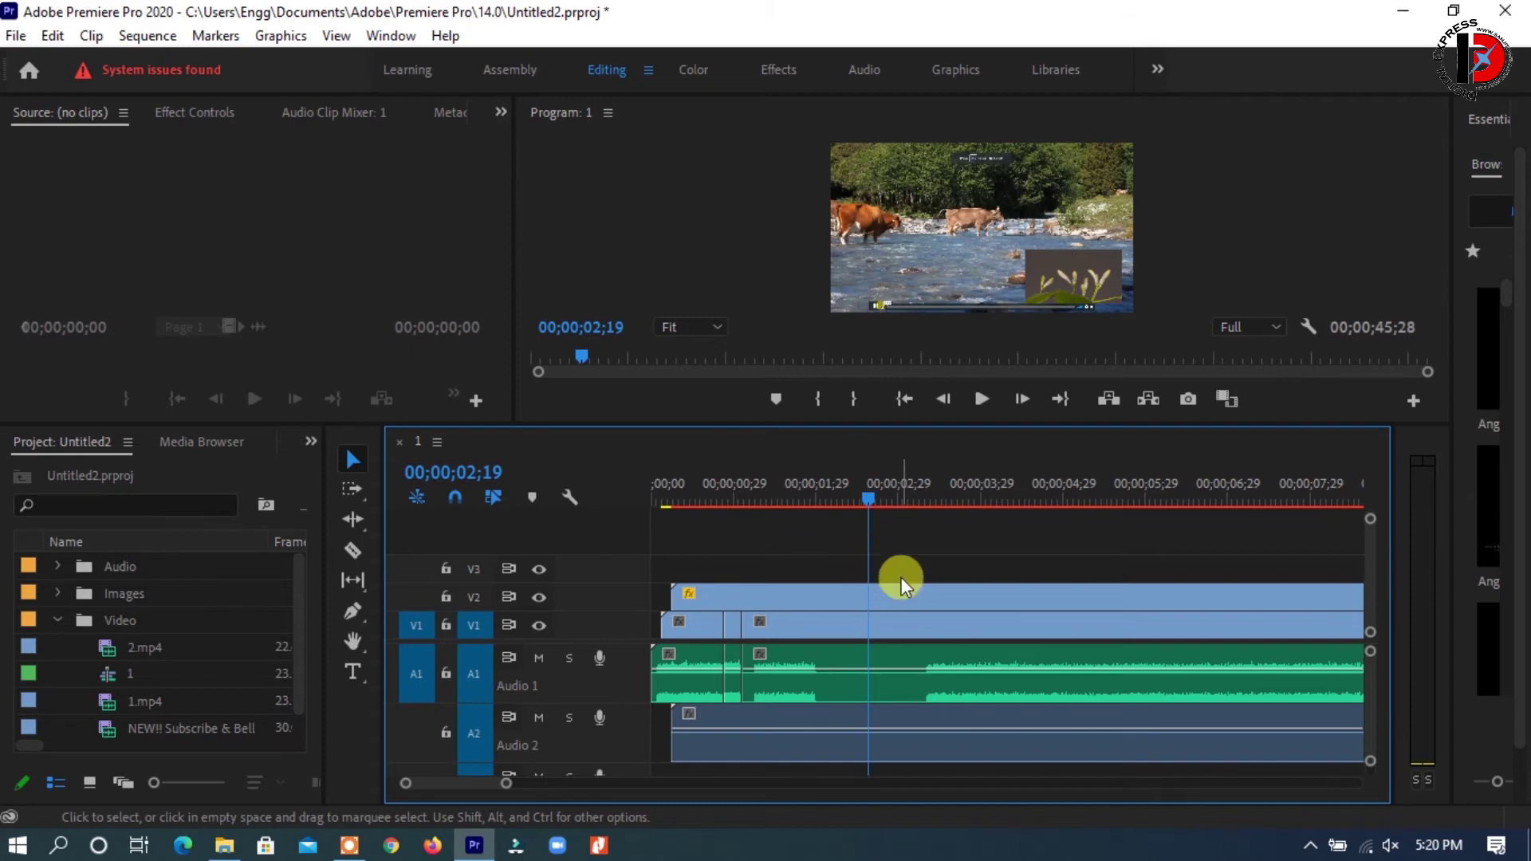
Razor-cut V1 and A1 at 00;00;03;13 and again a little later
{"action": "left_click_drag", "start_coordinate": [866, 499], "coordinate": [936, 529]}
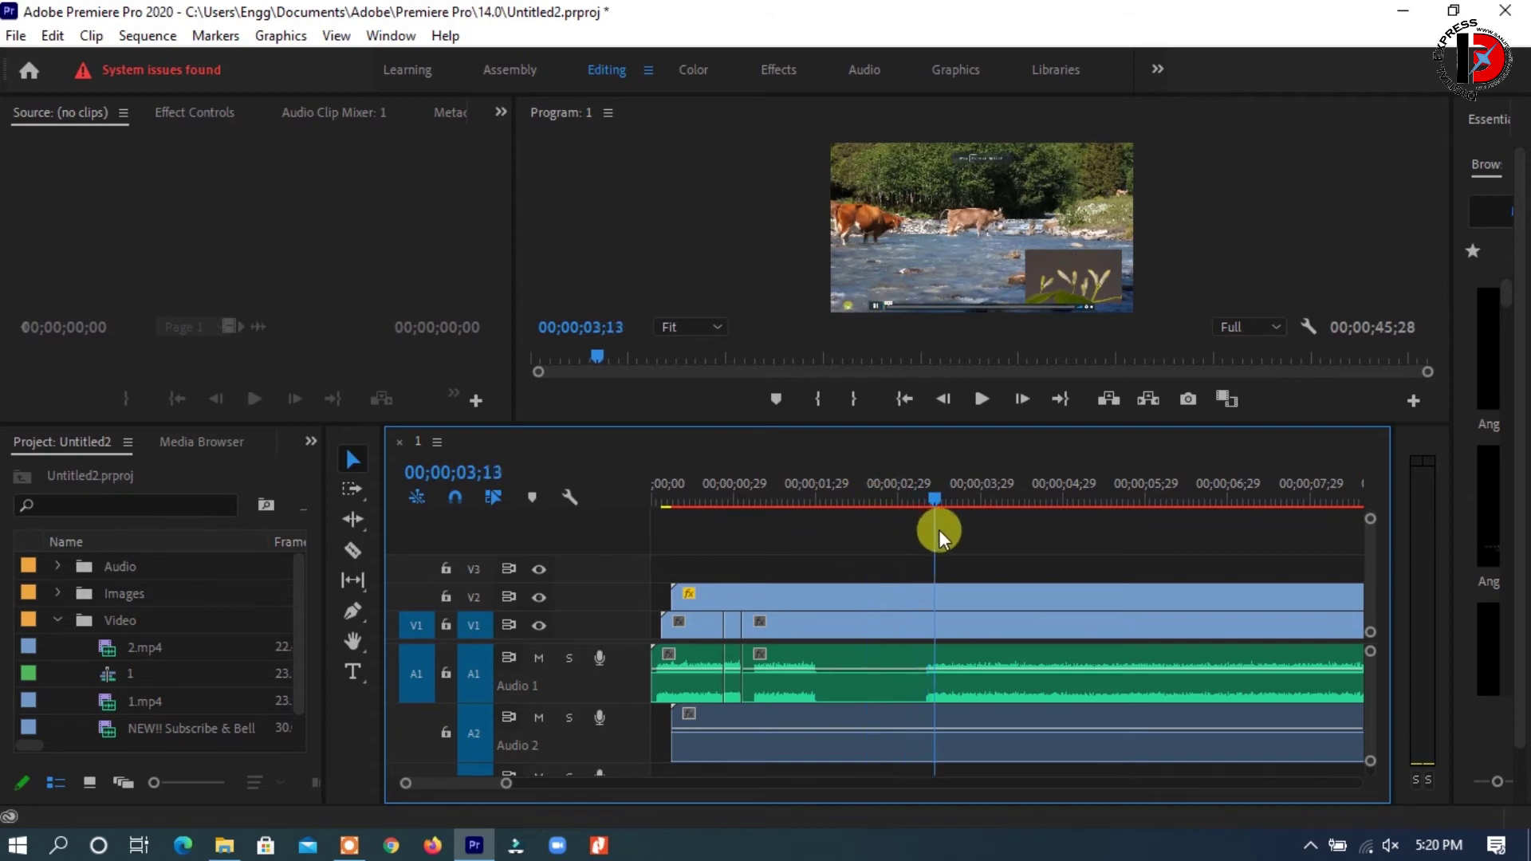
{"action": "left_click", "coordinate": [353, 549]}
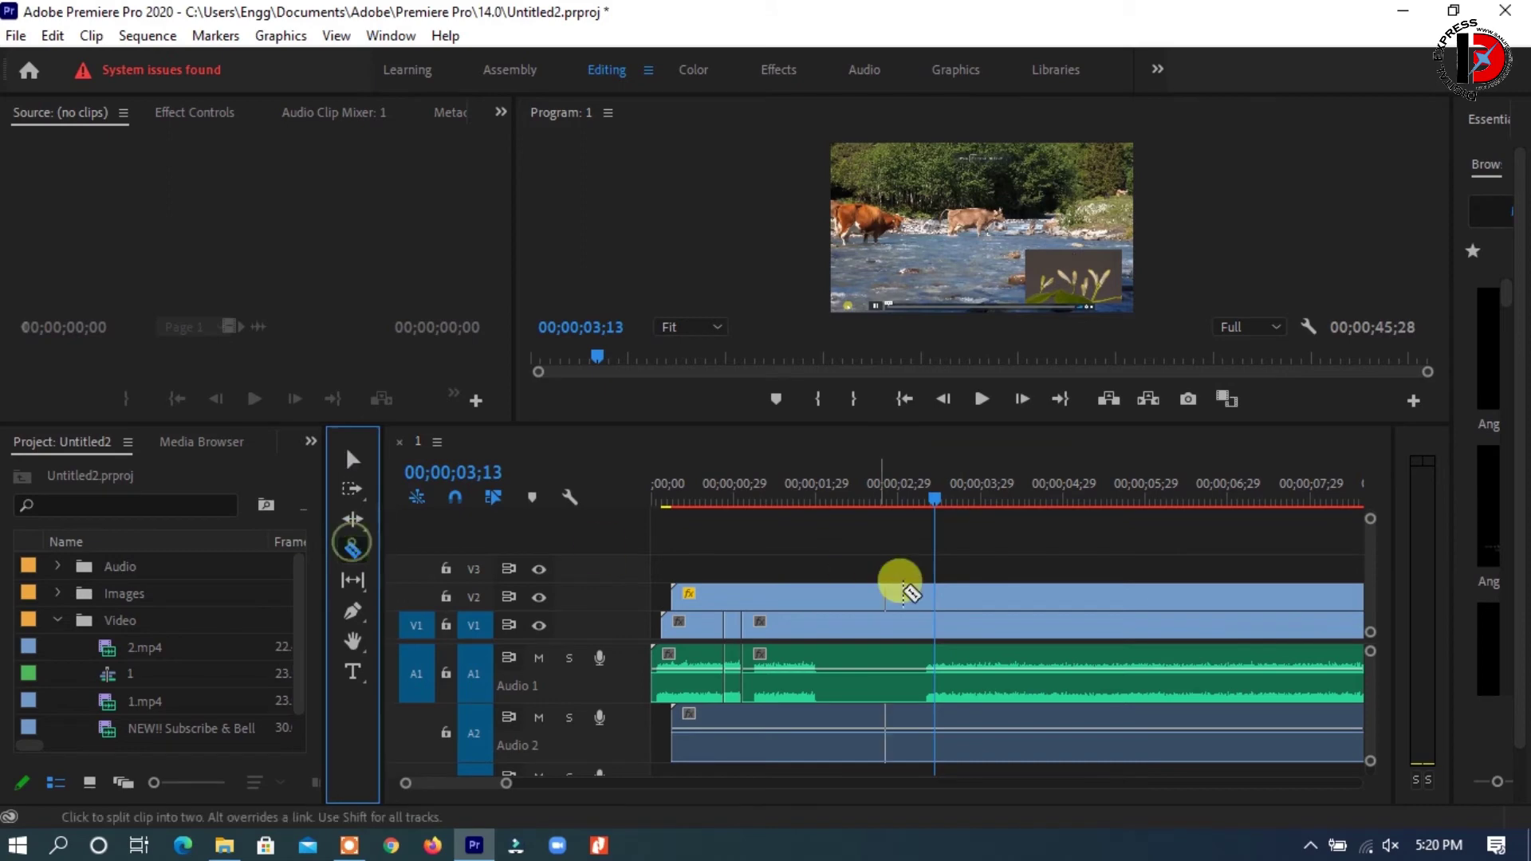
{"action": "left_click", "coordinate": [933, 630]}
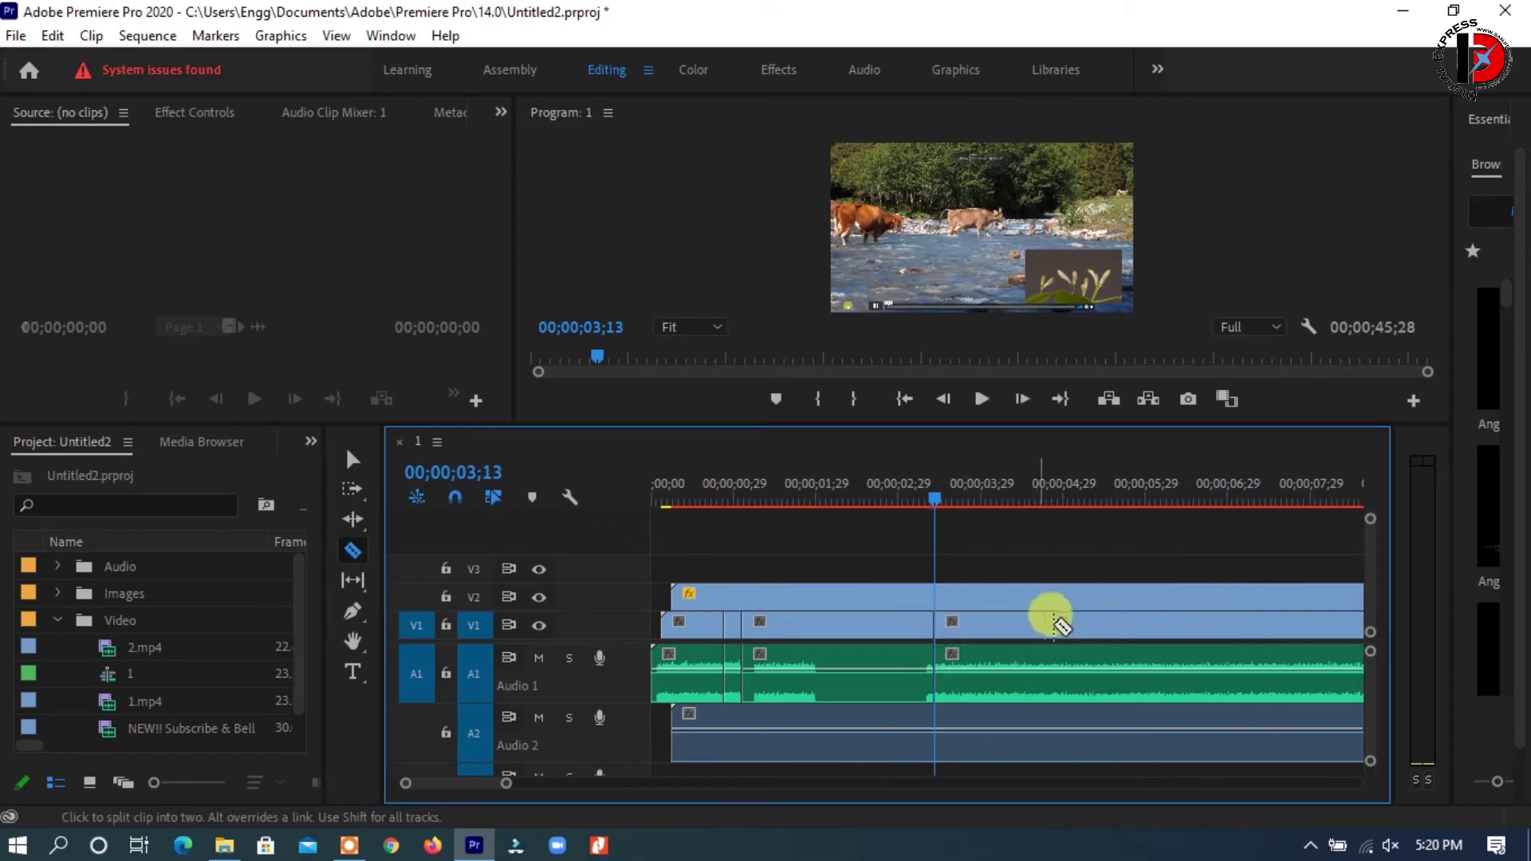
{"action": "left_click", "coordinate": [1076, 626]}
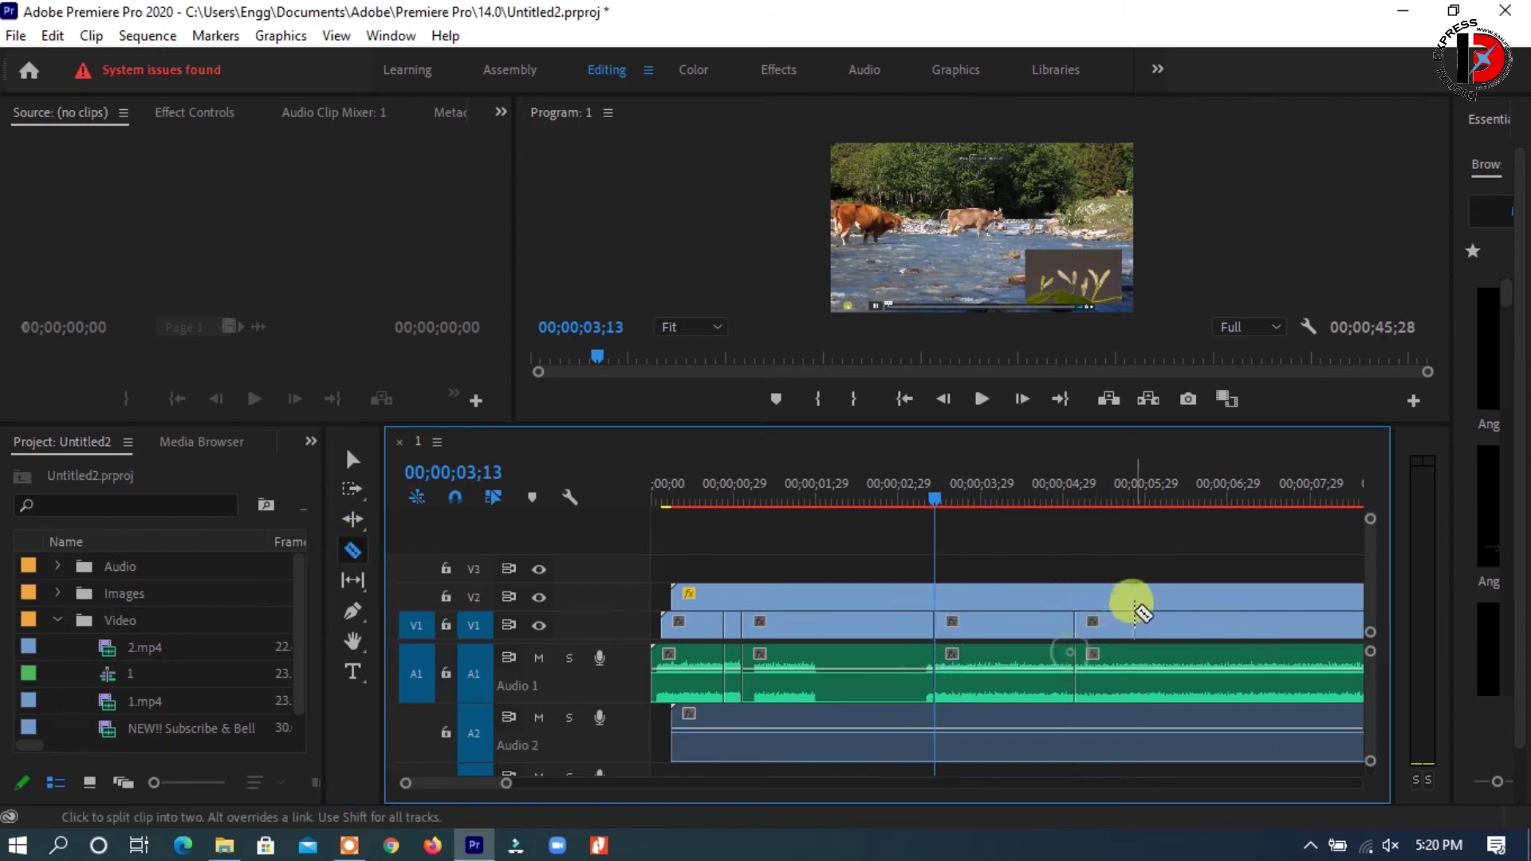
{"action": "left_click", "coordinate": [338, 454]}
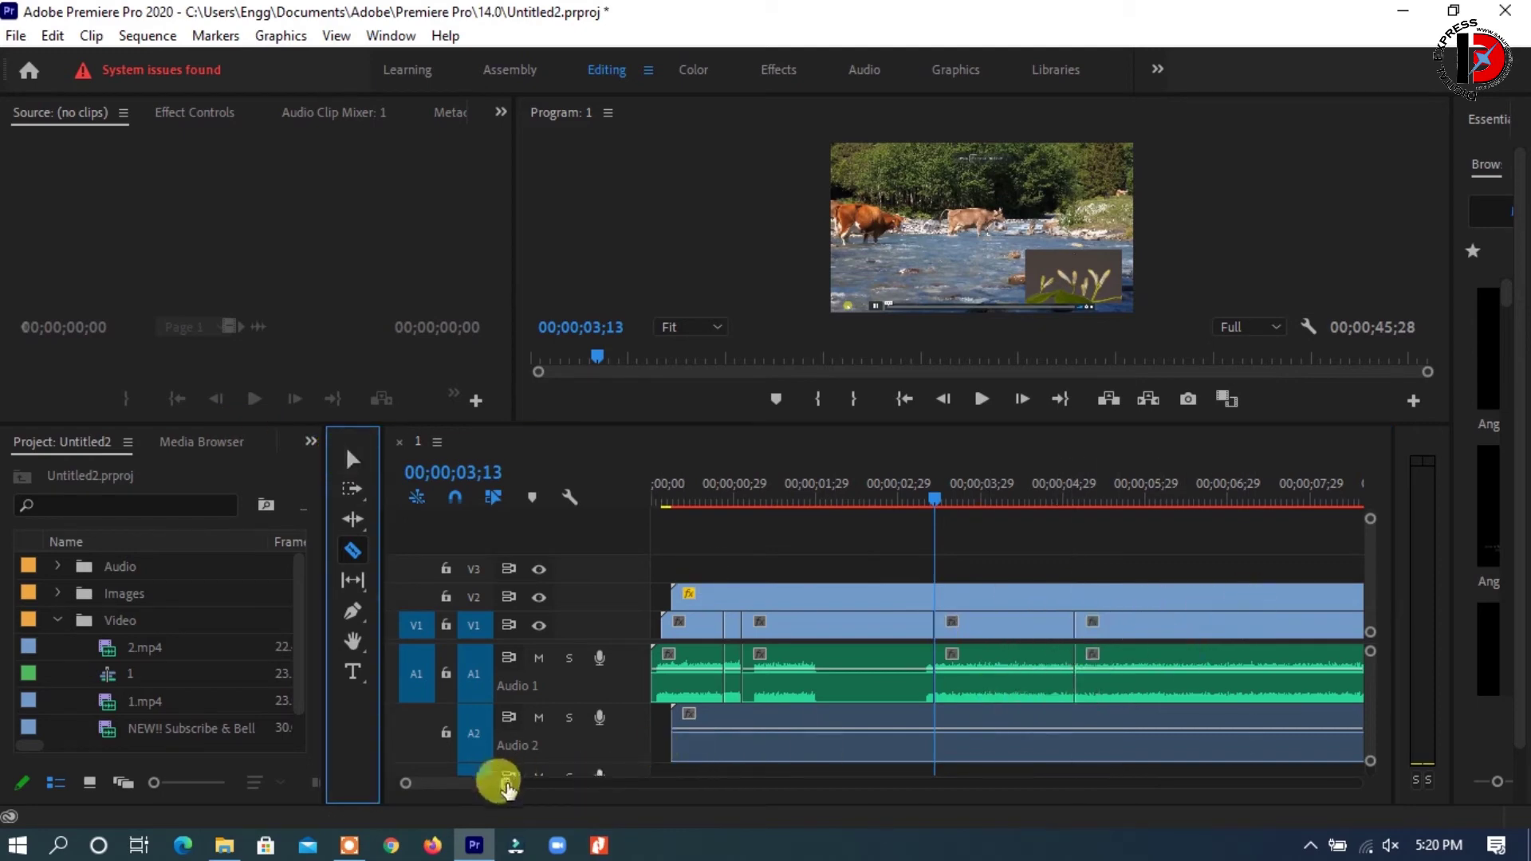
{"action": "left_click_drag", "start_coordinate": [508, 786], "coordinate": [540, 783]}
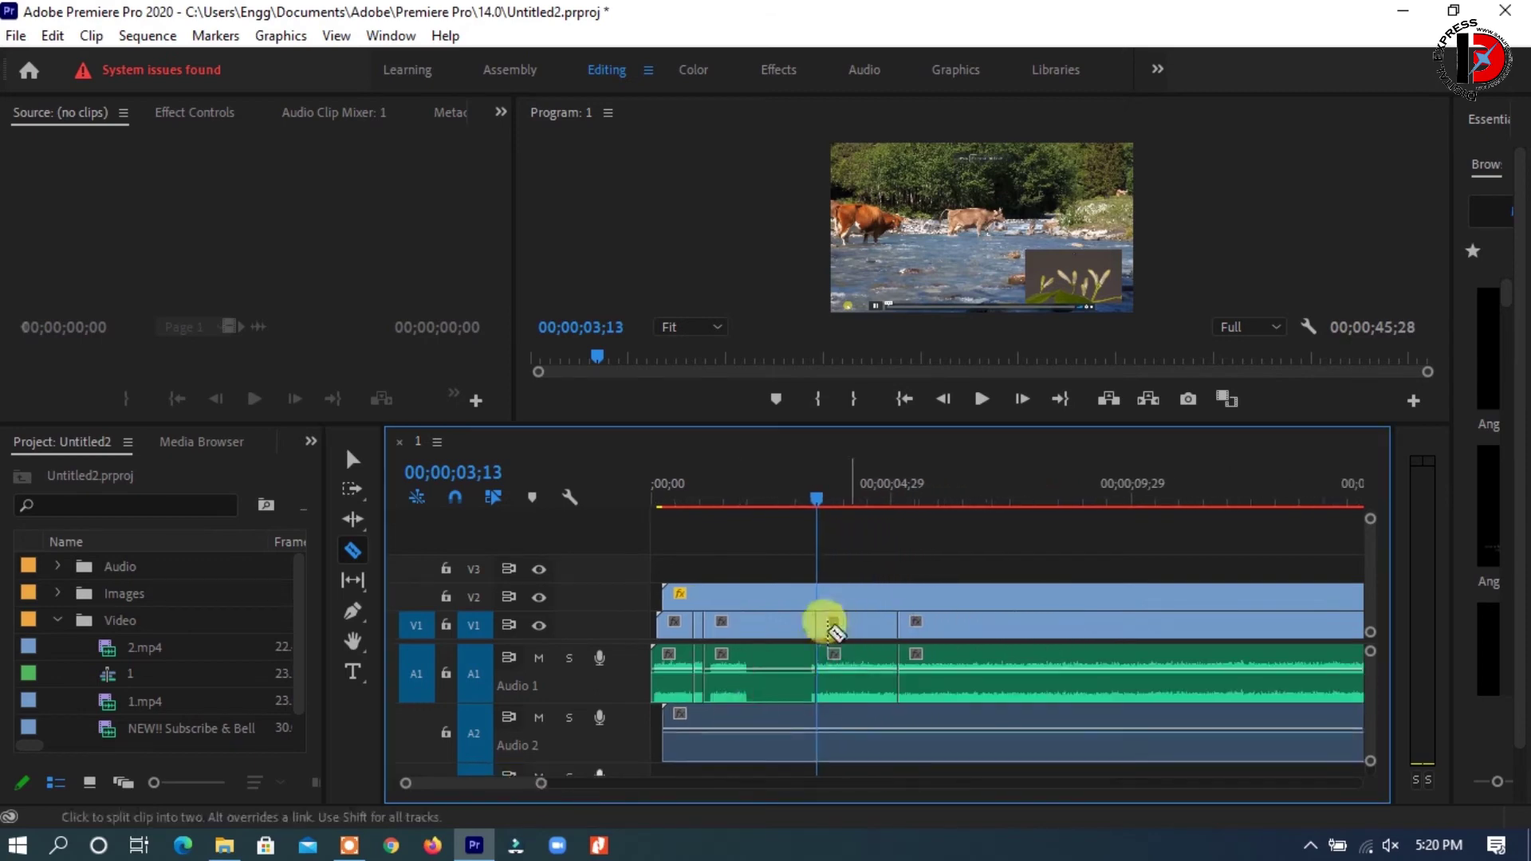
{"action": "left_click", "coordinate": [352, 463]}
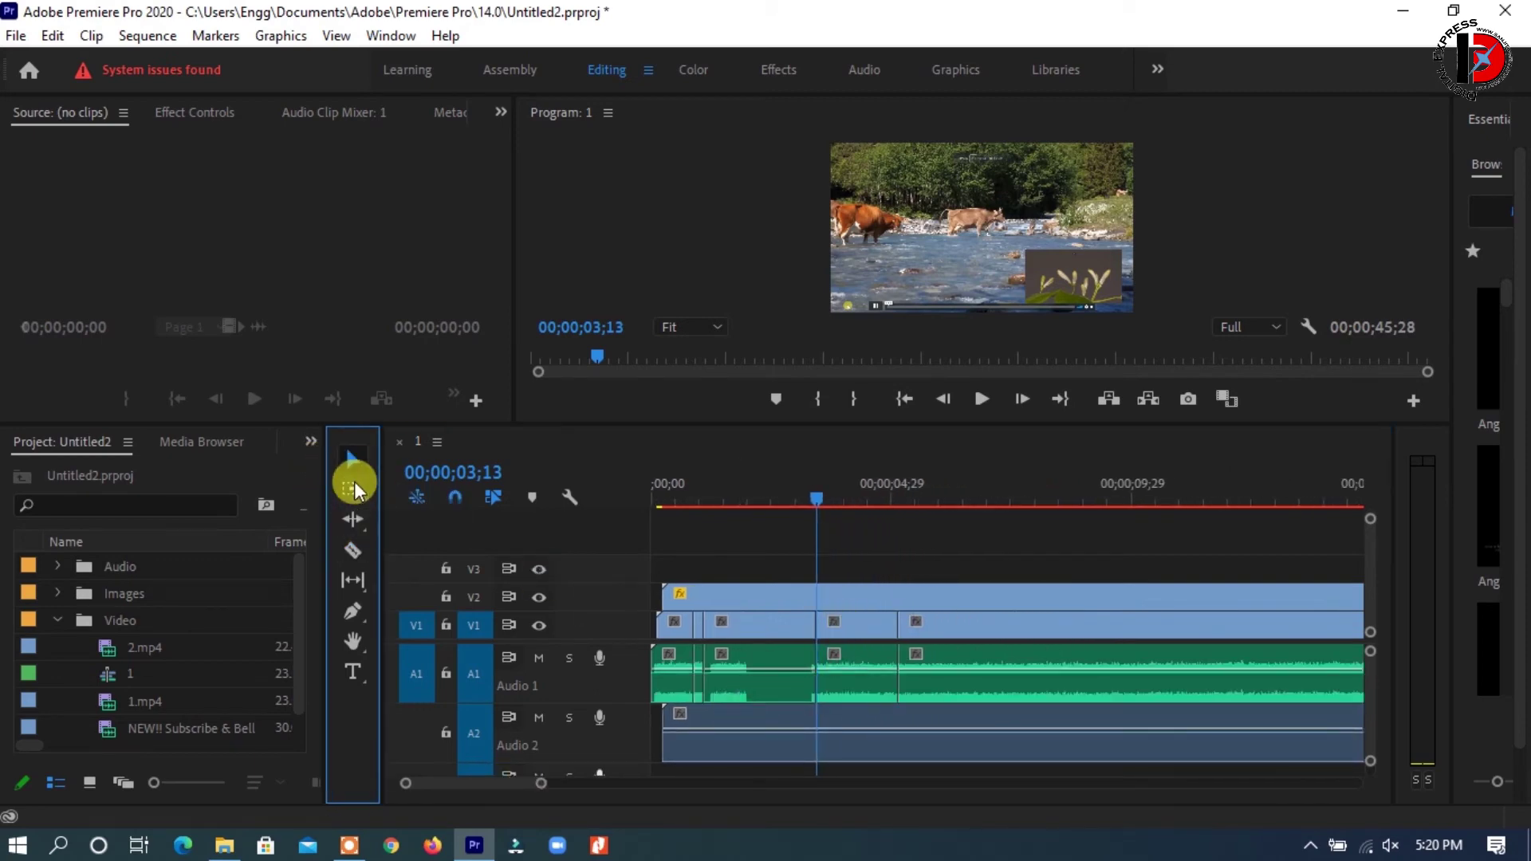
Move the later 1.mp4 video and its audio to the right to open room
{"action": "left_click", "coordinate": [953, 625]}
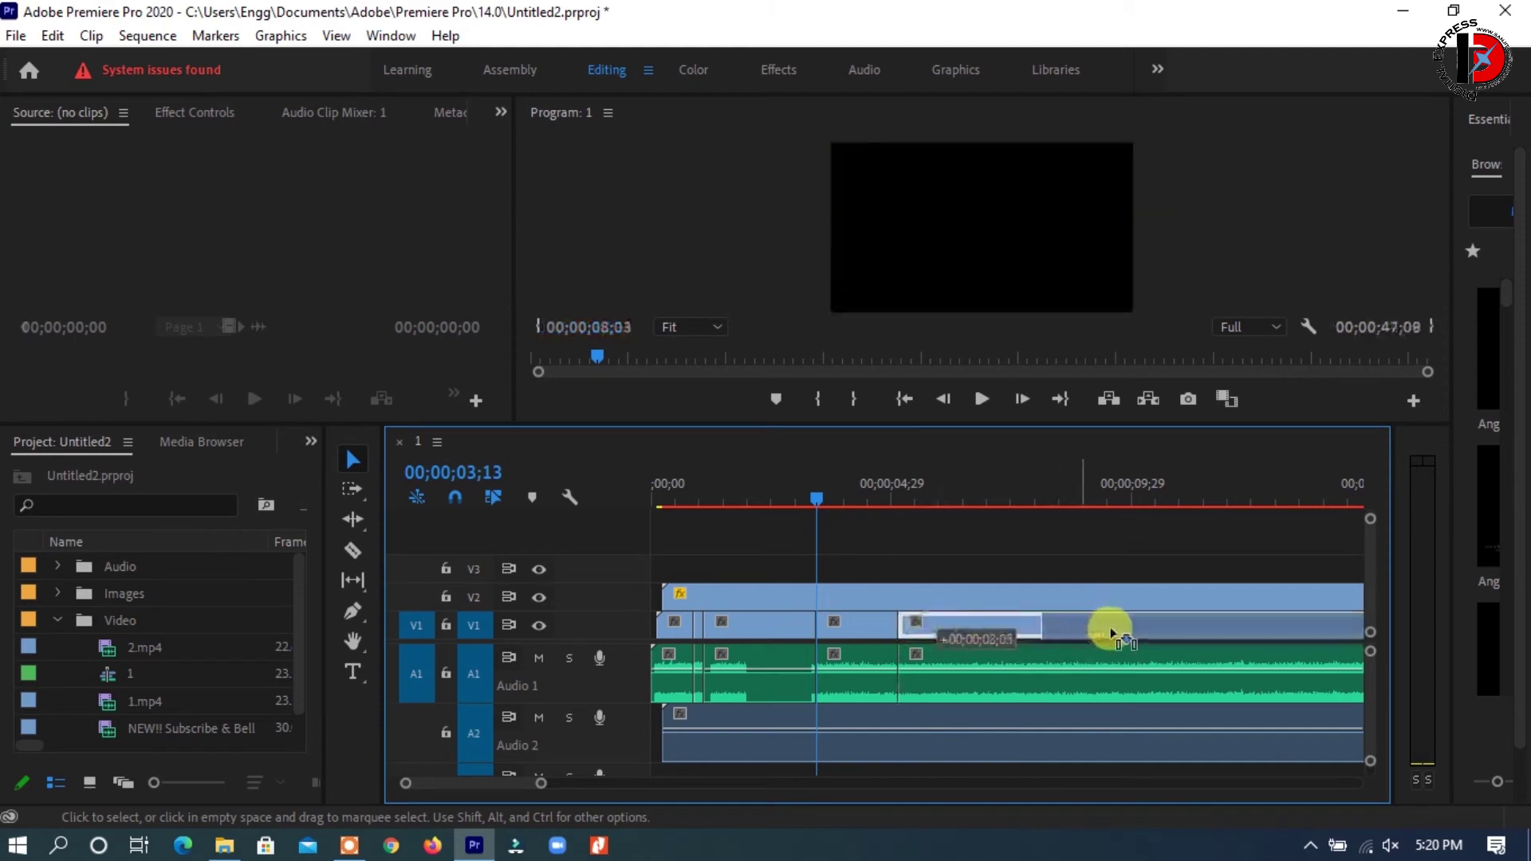
{"action": "left_click_drag", "start_coordinate": [937, 627], "coordinate": [1136, 627]}
{"action": "left_click", "coordinate": [957, 665]}
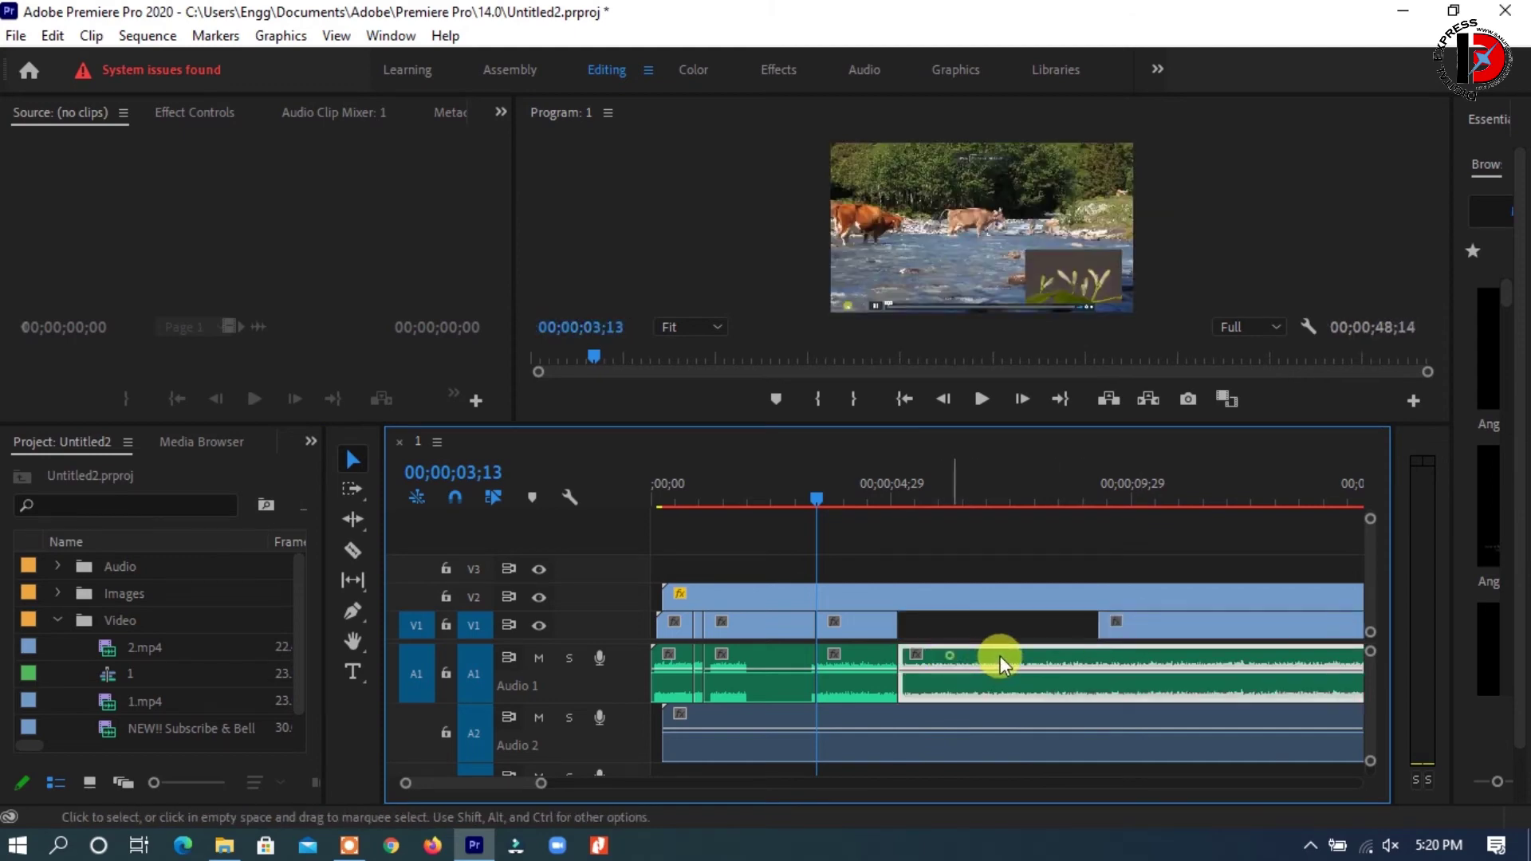
{"action": "left_click_drag", "start_coordinate": [957, 664], "coordinate": [1158, 665]}
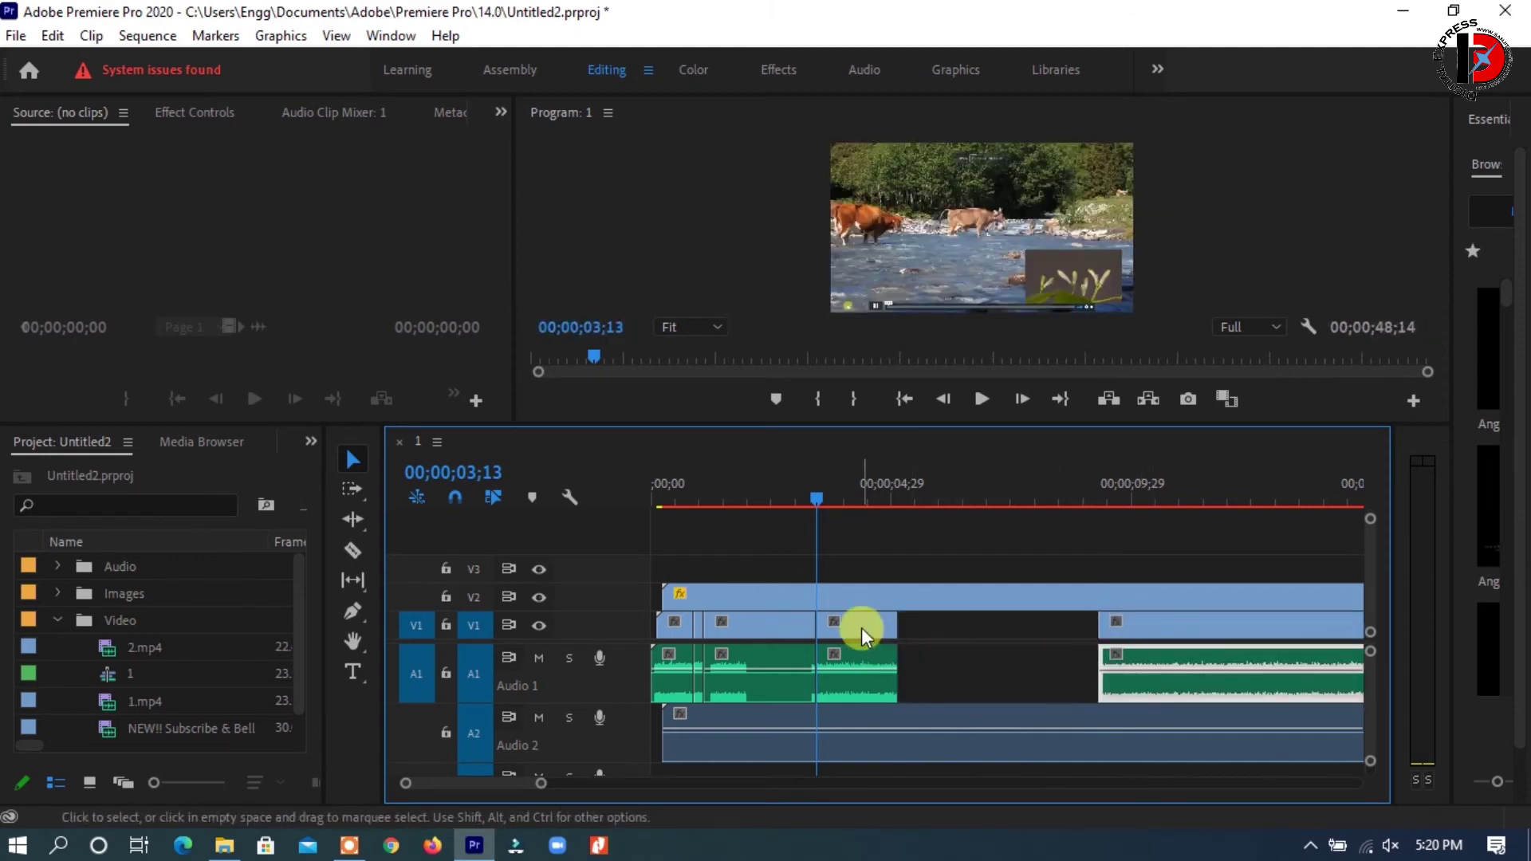
Slow the middle clip's video and audio to 50% speed via Speed/Duration
{"action": "left_click", "coordinate": [865, 630]}
{"action": "right_click", "coordinate": [865, 630]}
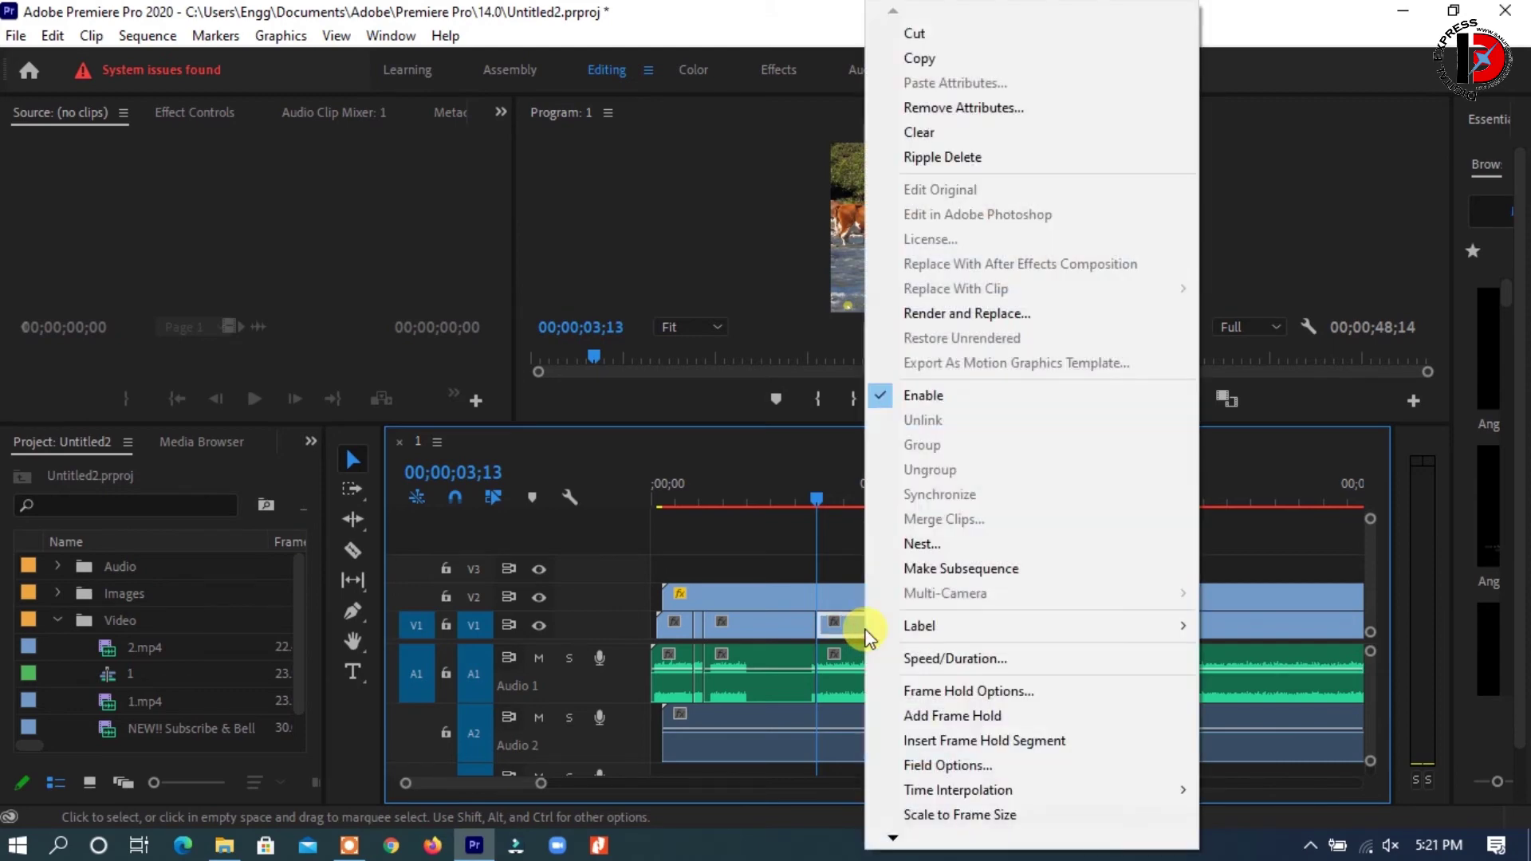
{"action": "left_click", "coordinate": [941, 659]}
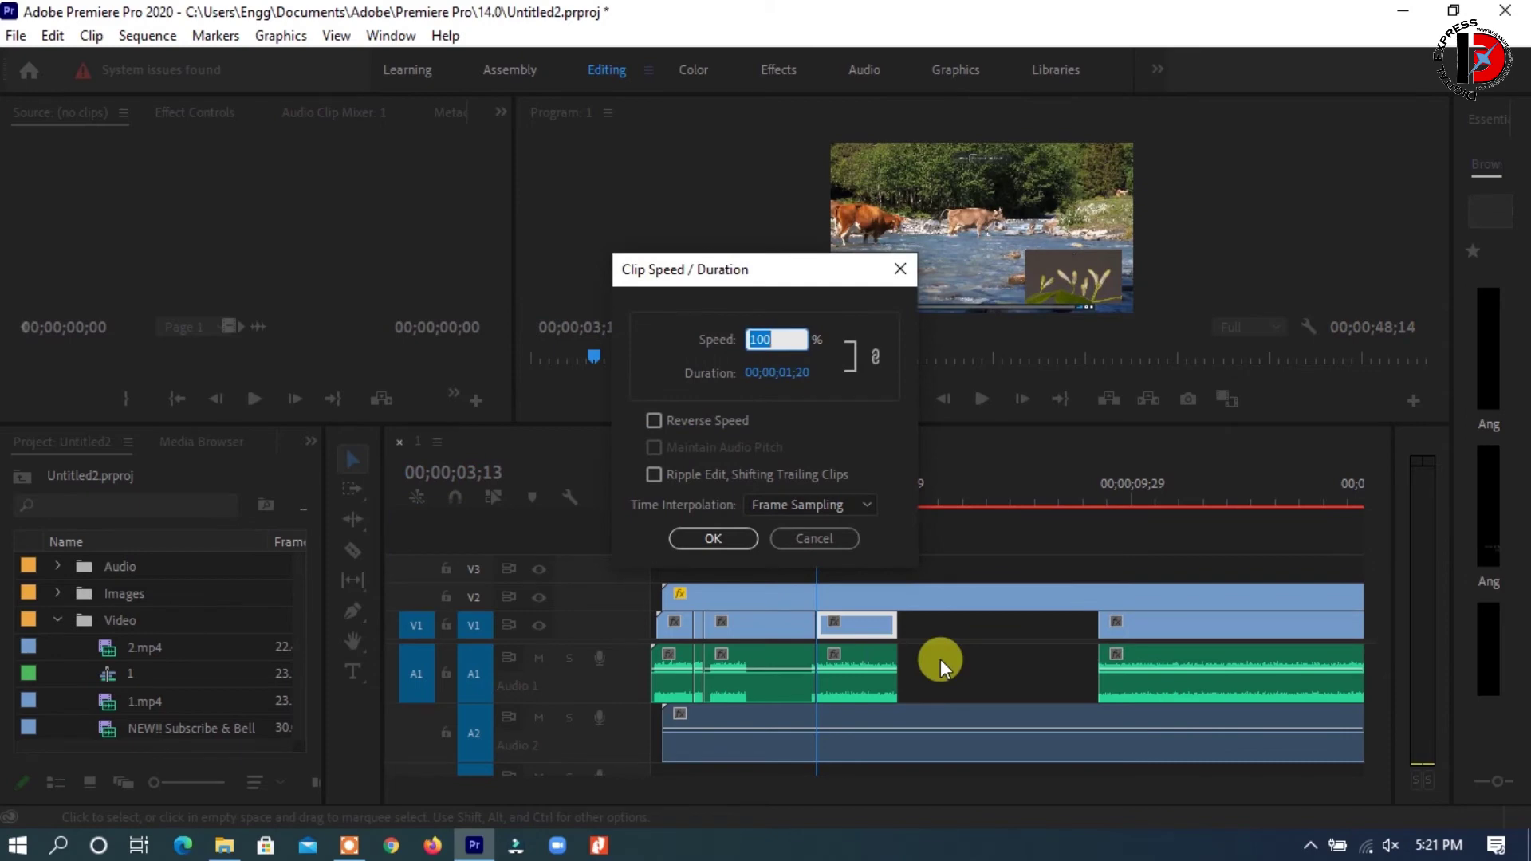
{"action": "type", "text": "50"}
{"action": "left_click", "coordinate": [719, 547]}
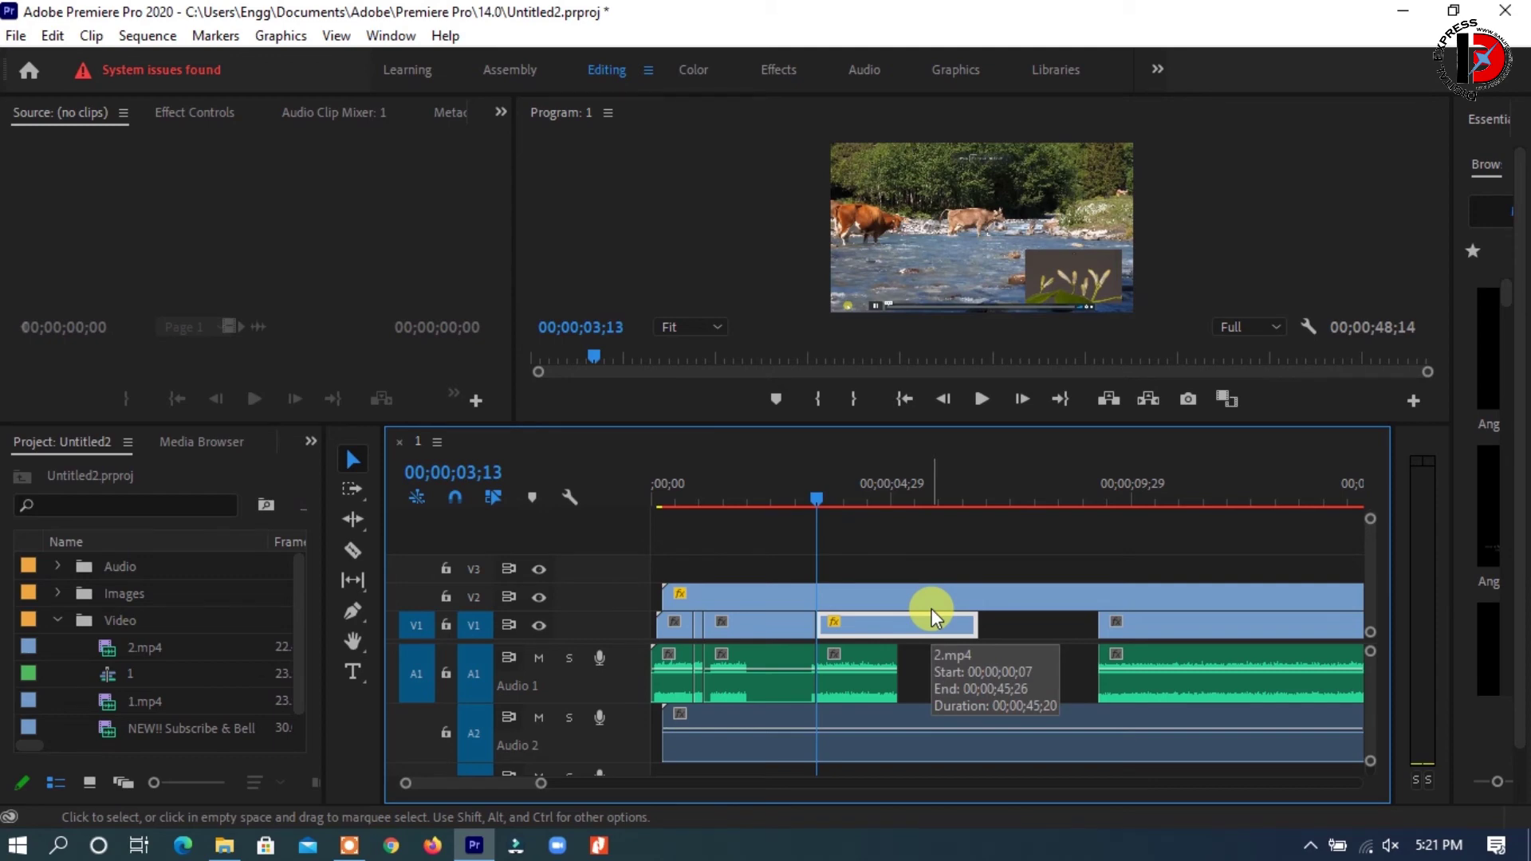
{"action": "left_click", "coordinate": [868, 660]}
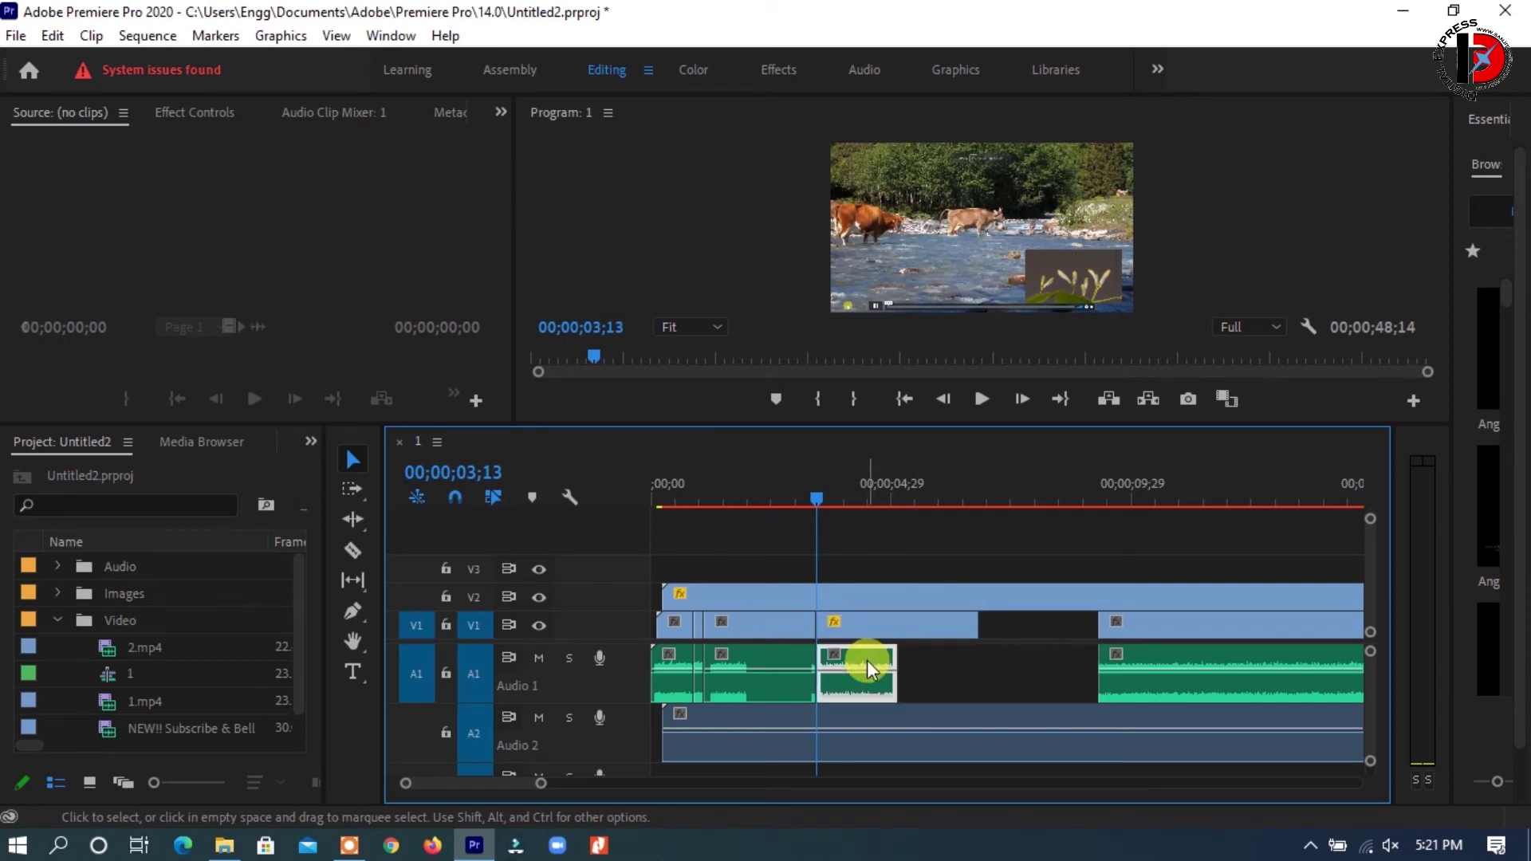
{"action": "right_click", "coordinate": [868, 660]}
{"action": "left_click", "coordinate": [949, 642]}
{"action": "type", "text": "50"}
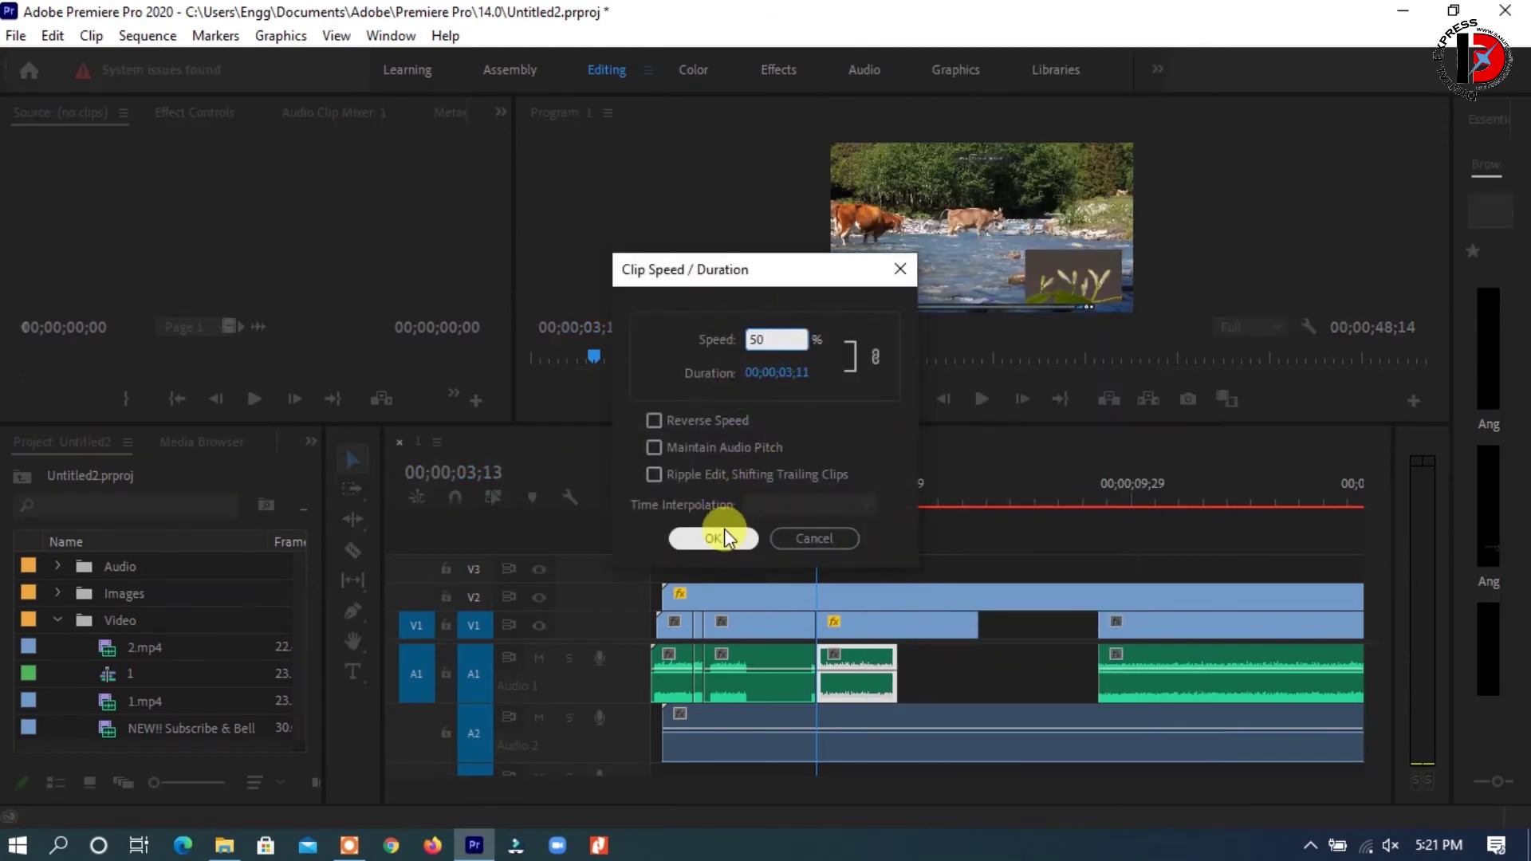
{"action": "left_click", "coordinate": [714, 536]}
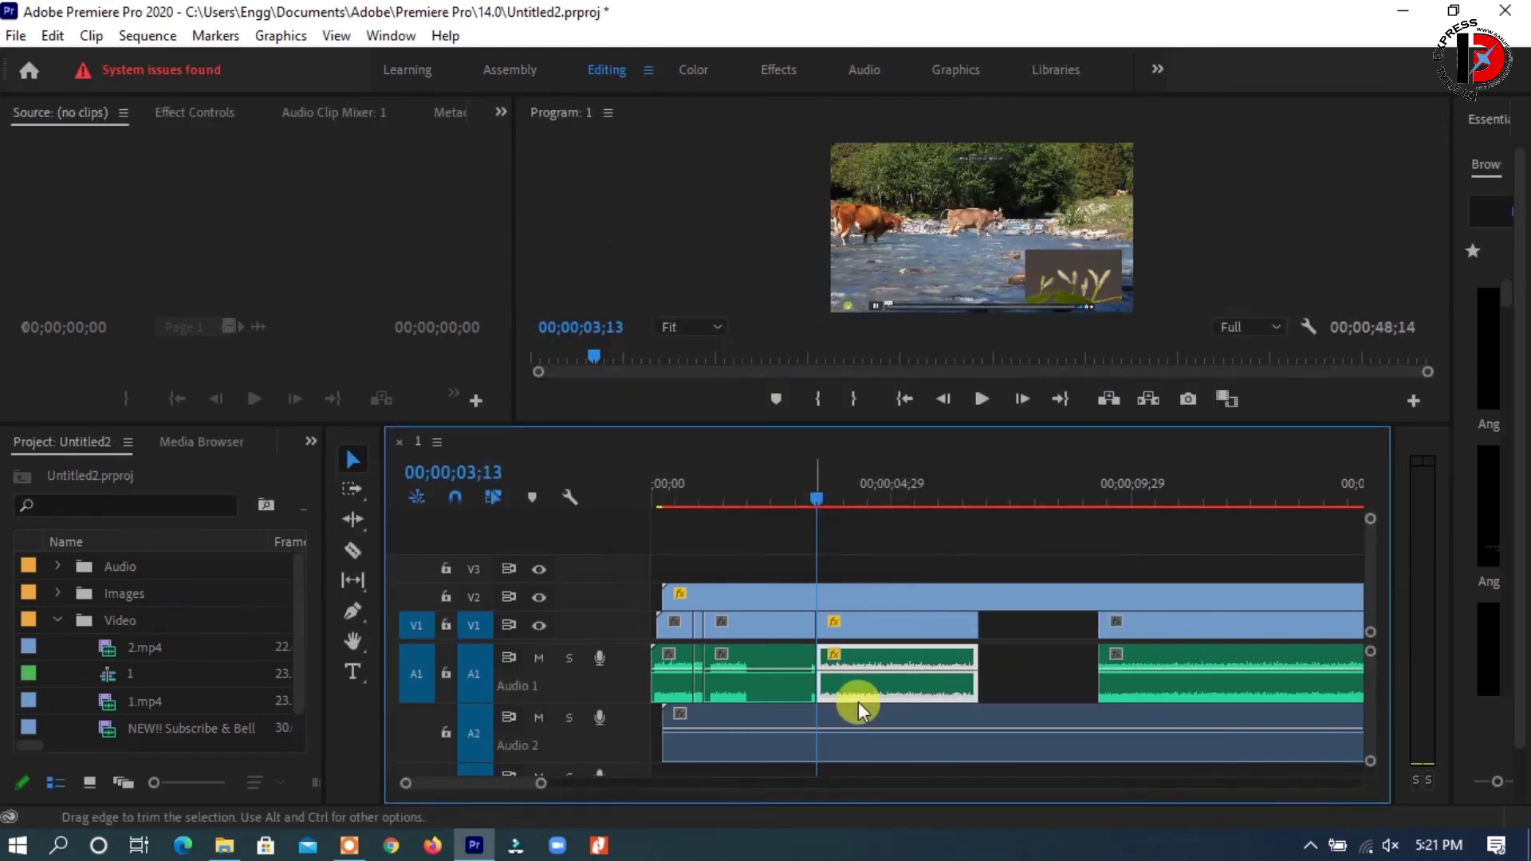
Ripple Delete the empty gap so the later clips follow directly
{"action": "left_click", "coordinate": [997, 686]}
{"action": "left_click", "coordinate": [1069, 624]}
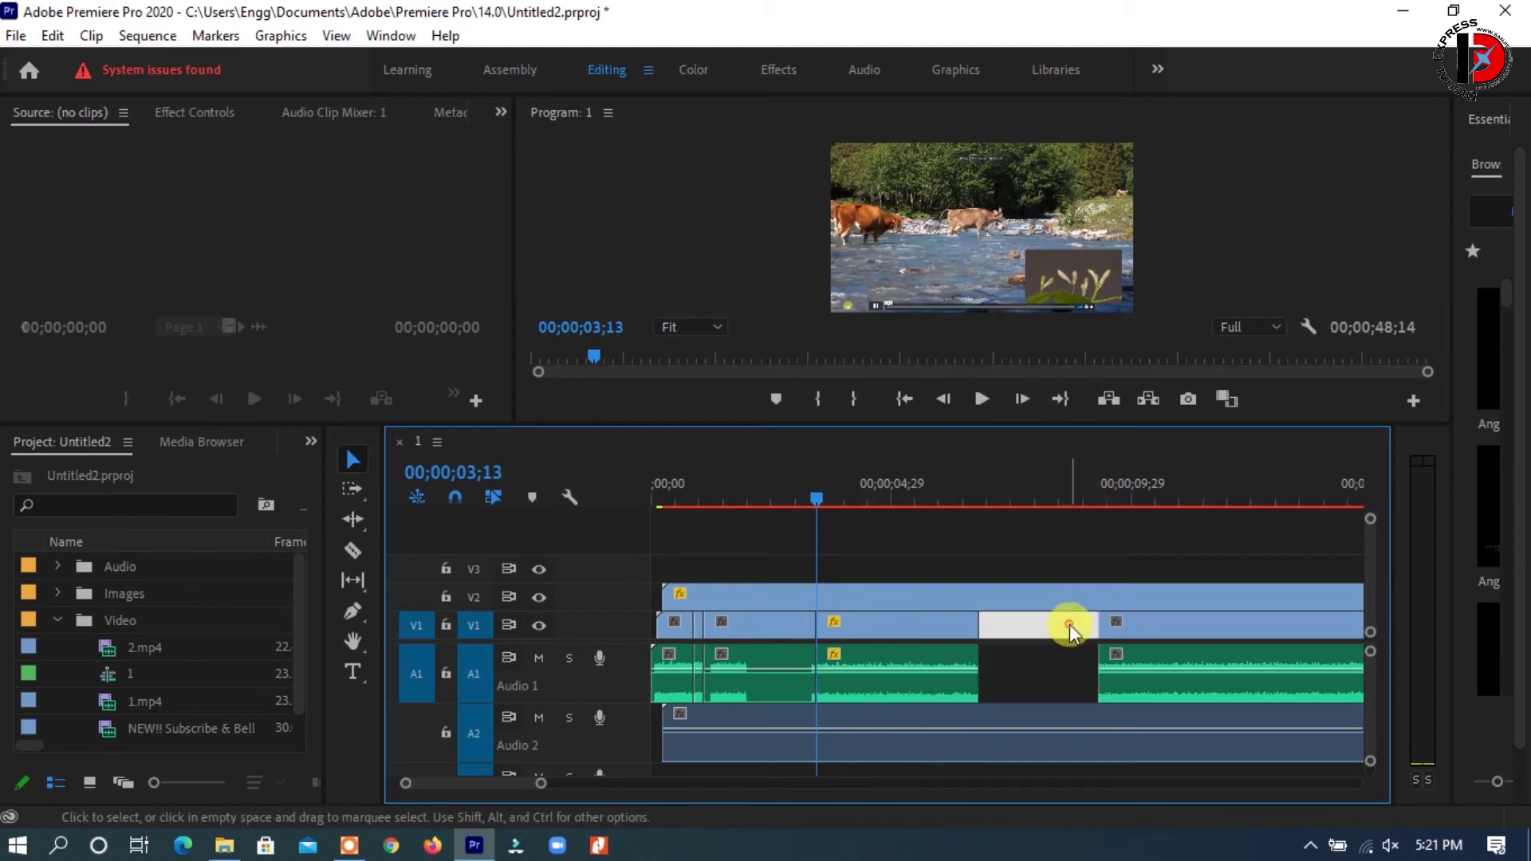
{"action": "right_click", "coordinate": [1069, 624]}
{"action": "left_click", "coordinate": [1110, 643]}
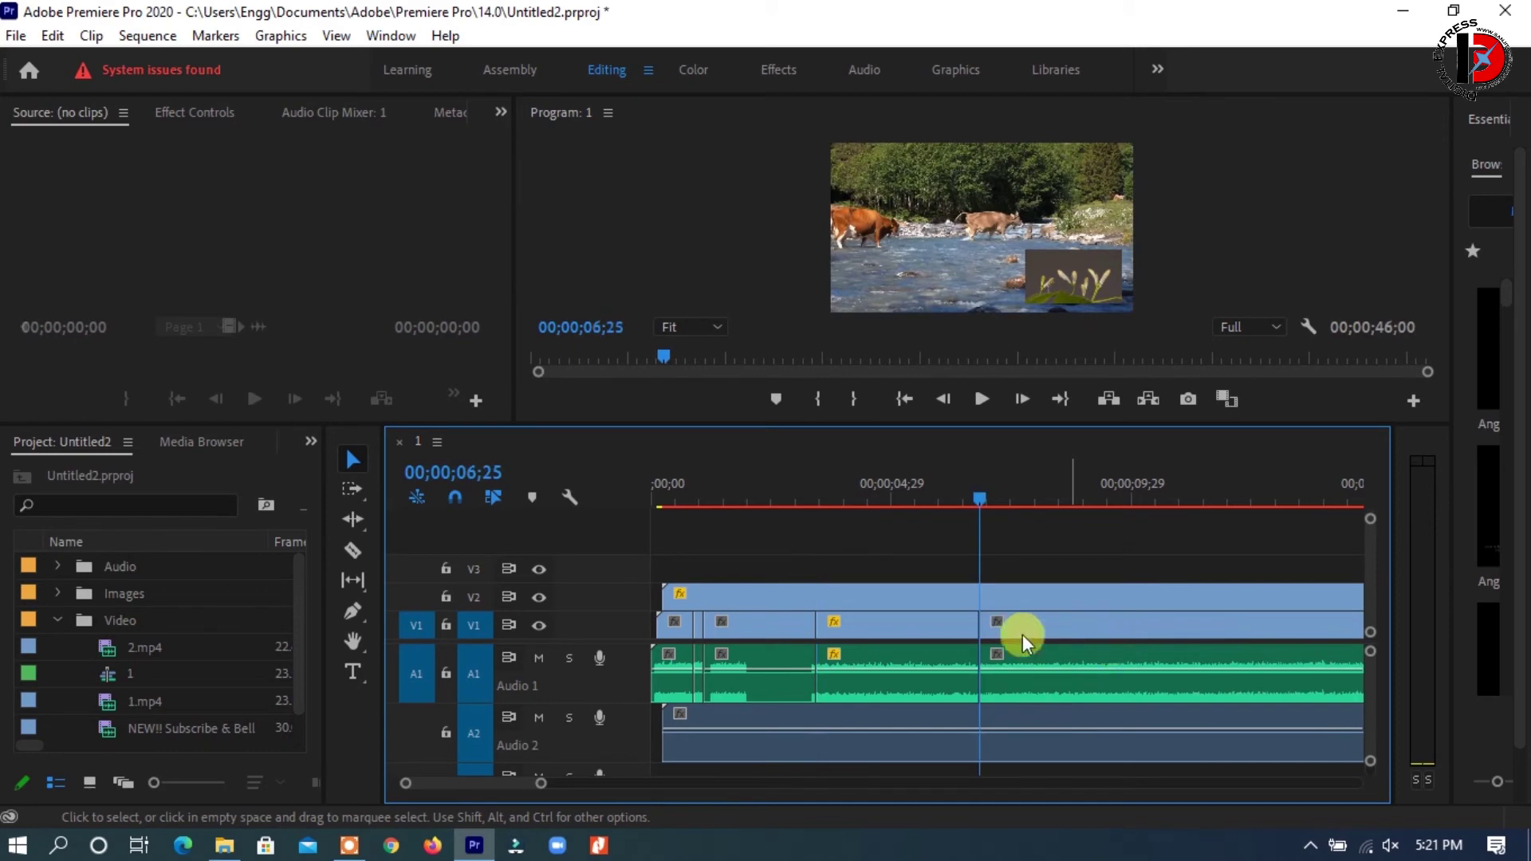
Play back the slowed section, then expand the Images bin to list 1.jpg and Logo1.png
{"action": "left_click_drag", "start_coordinate": [980, 499], "coordinate": [806, 537]}
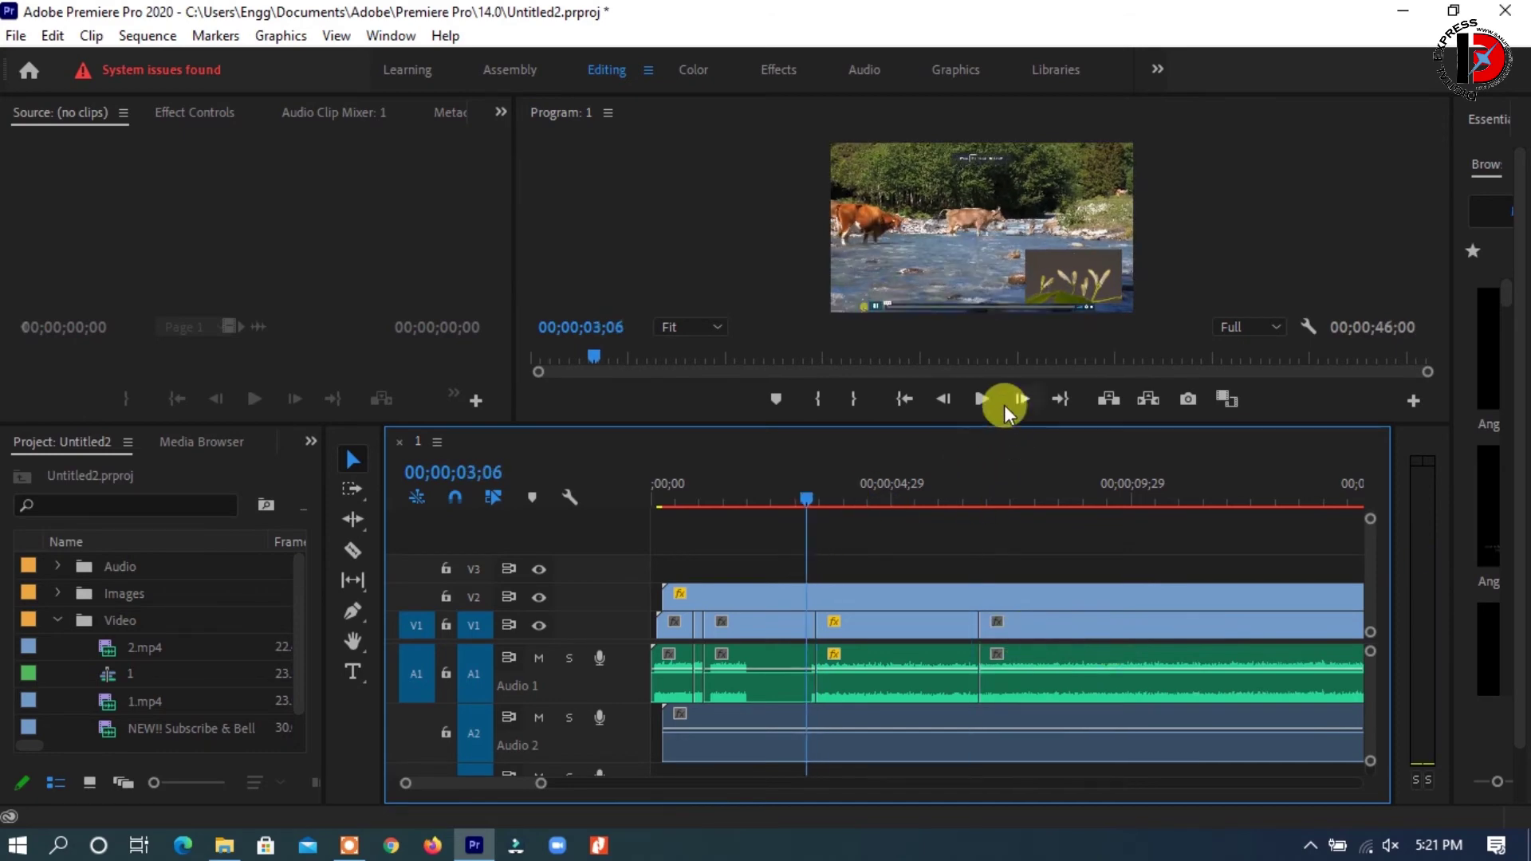
{"action": "left_click_drag", "start_coordinate": [983, 424], "coordinate": [983, 608]}
{"action": "left_click", "coordinate": [982, 580]}
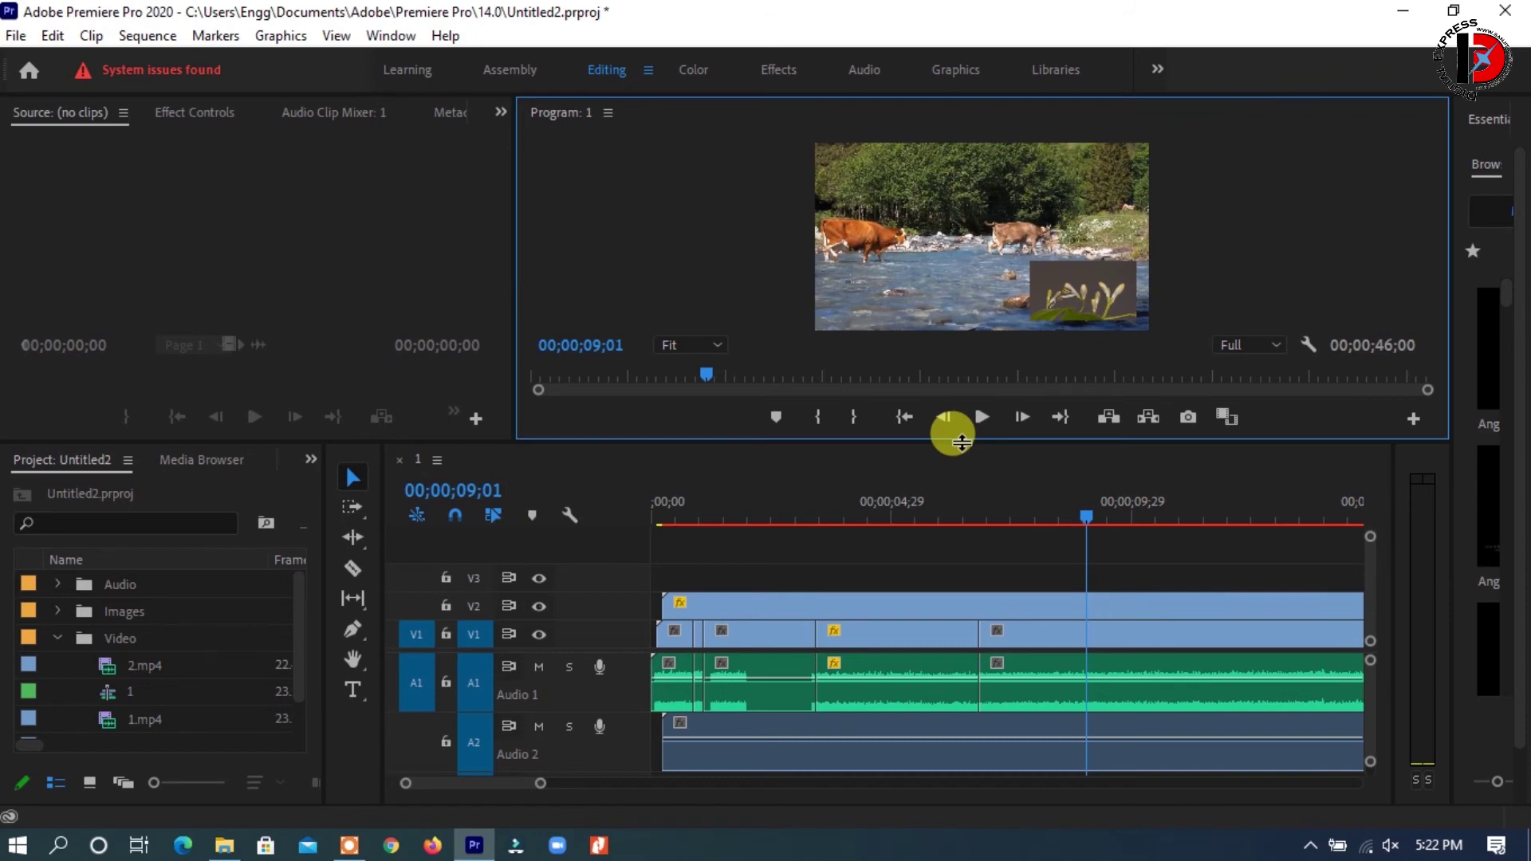
{"action": "left_click", "coordinate": [58, 612]}
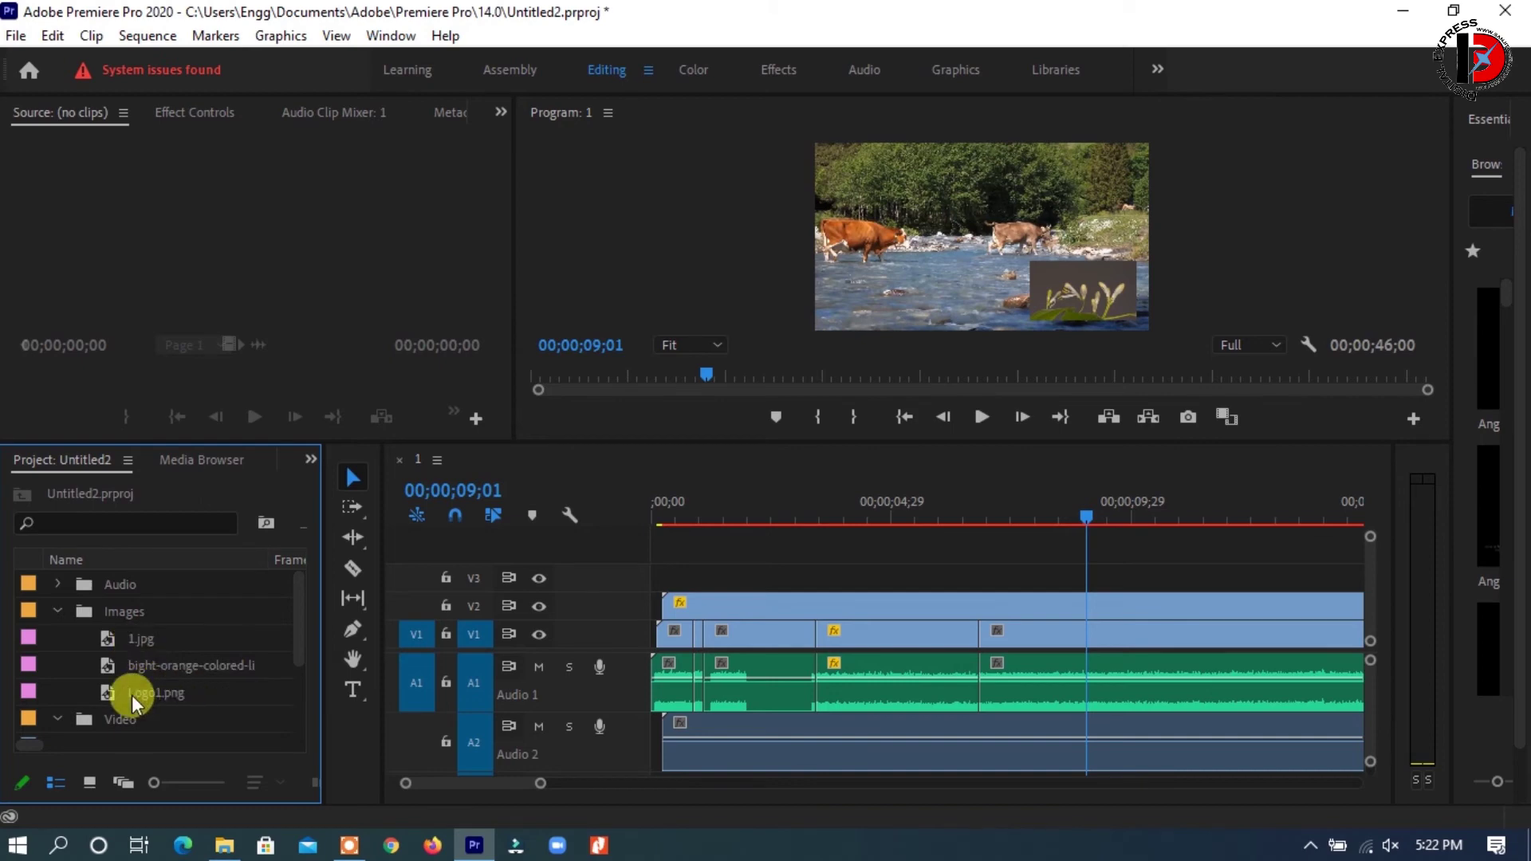
Place Logo1.png on track V3 and extend it past 00;00;19;29 over the footage
{"action": "left_click_drag", "start_coordinate": [132, 696], "coordinate": [245, 247]}
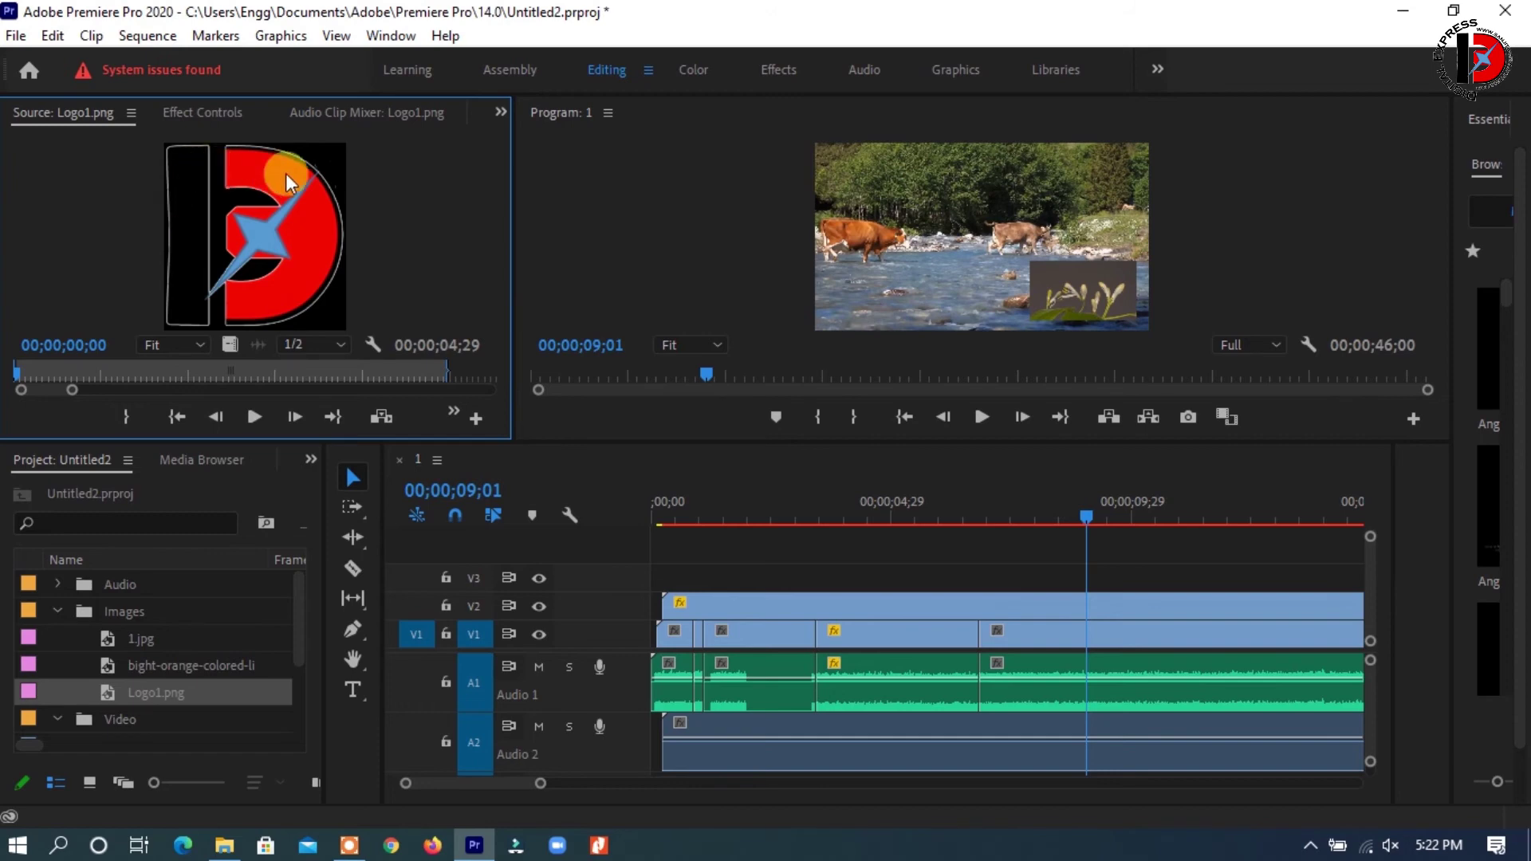
{"action": "mouse_move", "coordinate": [136, 699]}
{"action": "left_mouse_down"}
{"action": "mouse_move", "coordinate": [770, 576]}
{"action": "mouse_move", "coordinate": [683, 568]}
{"action": "left_mouse_up"}
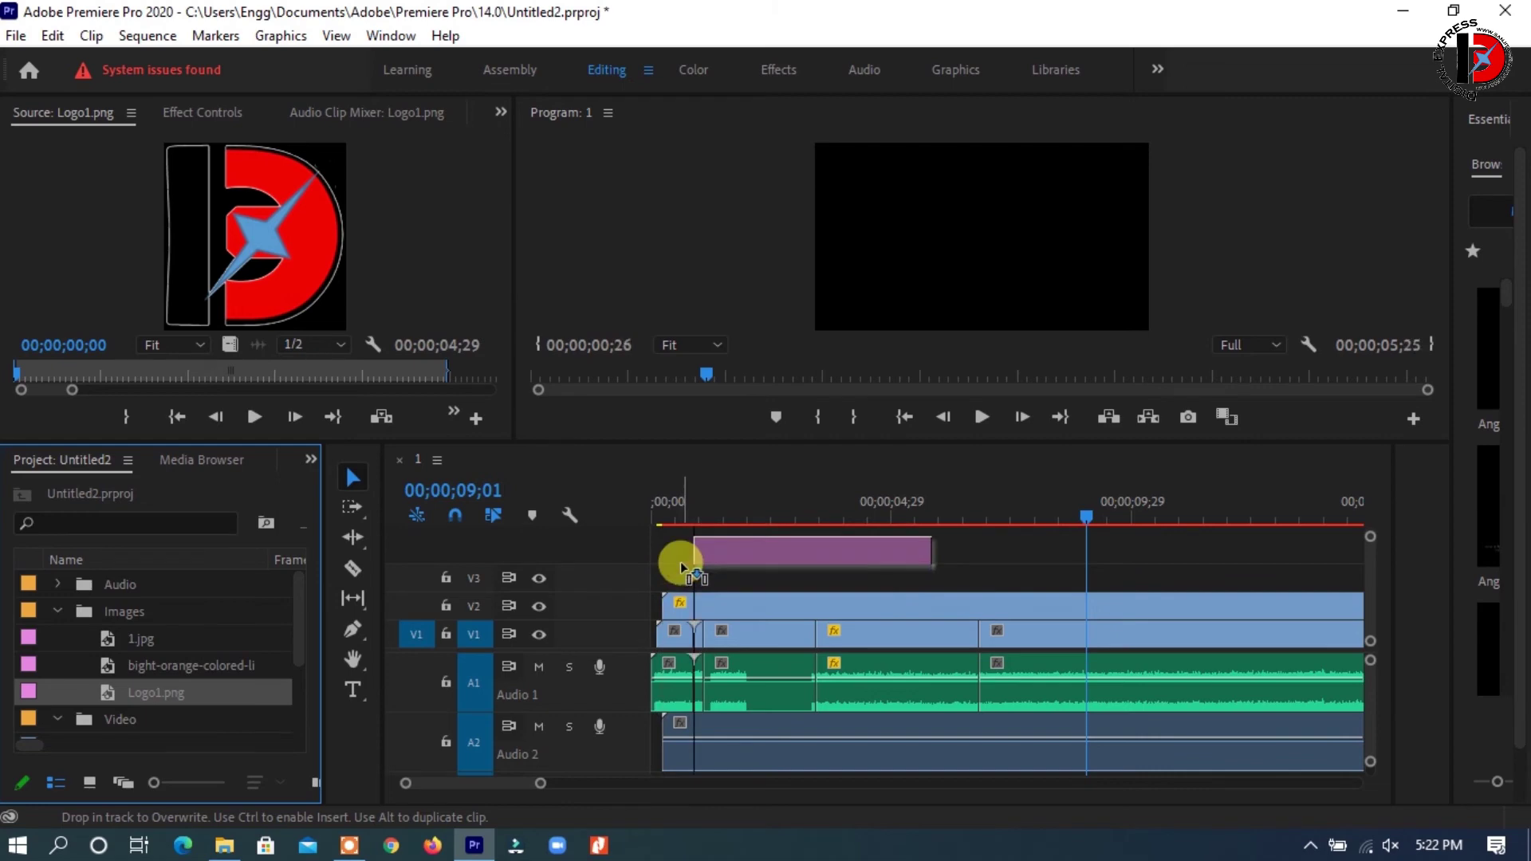
{"action": "left_click_drag", "start_coordinate": [681, 562], "coordinate": [670, 576]}
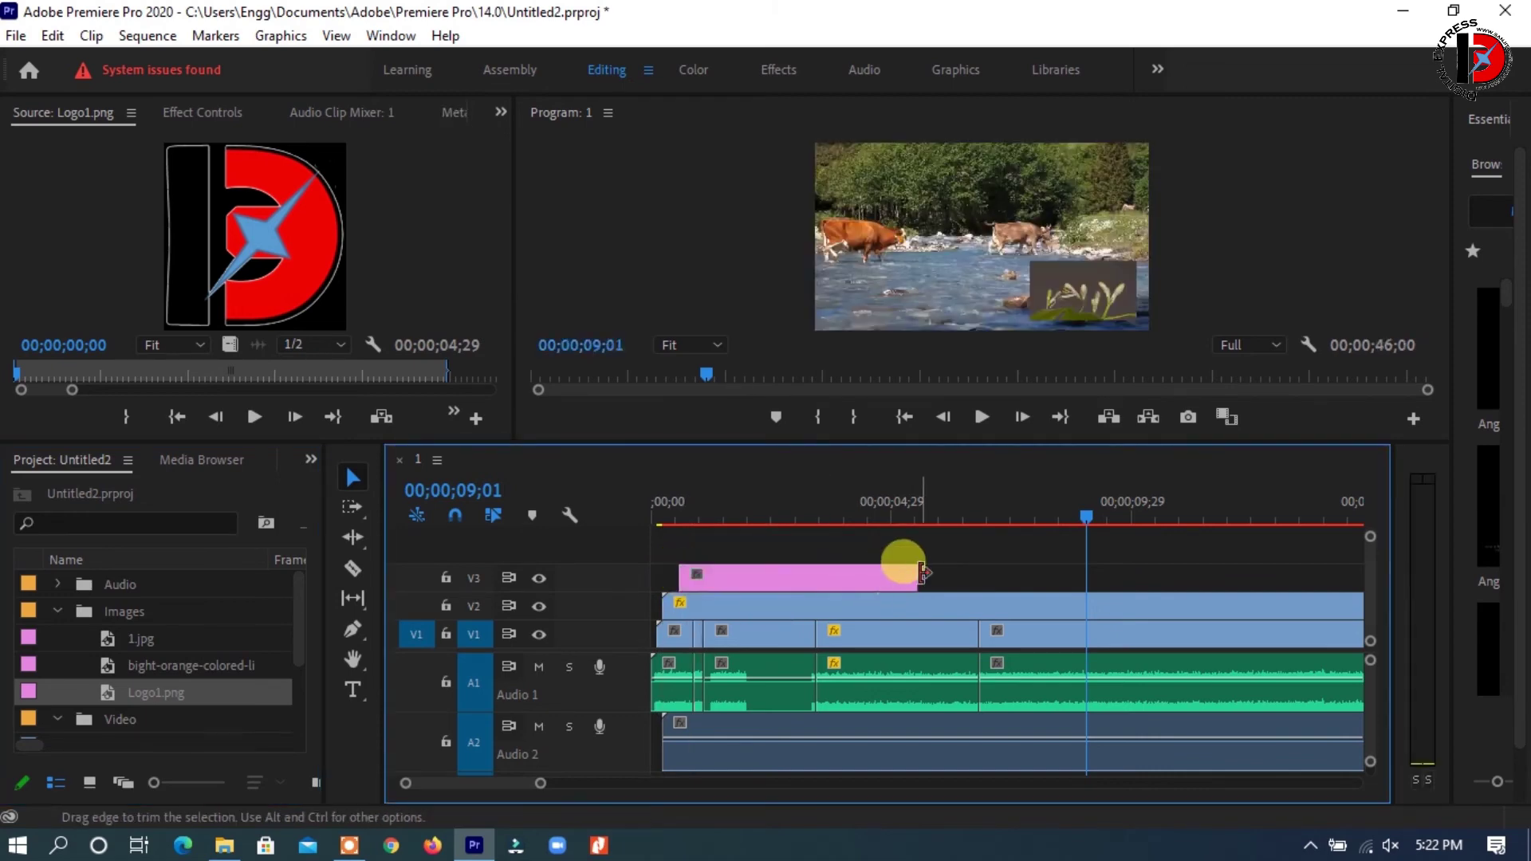
{"action": "left_click_drag", "start_coordinate": [923, 574], "coordinate": [923, 578]}
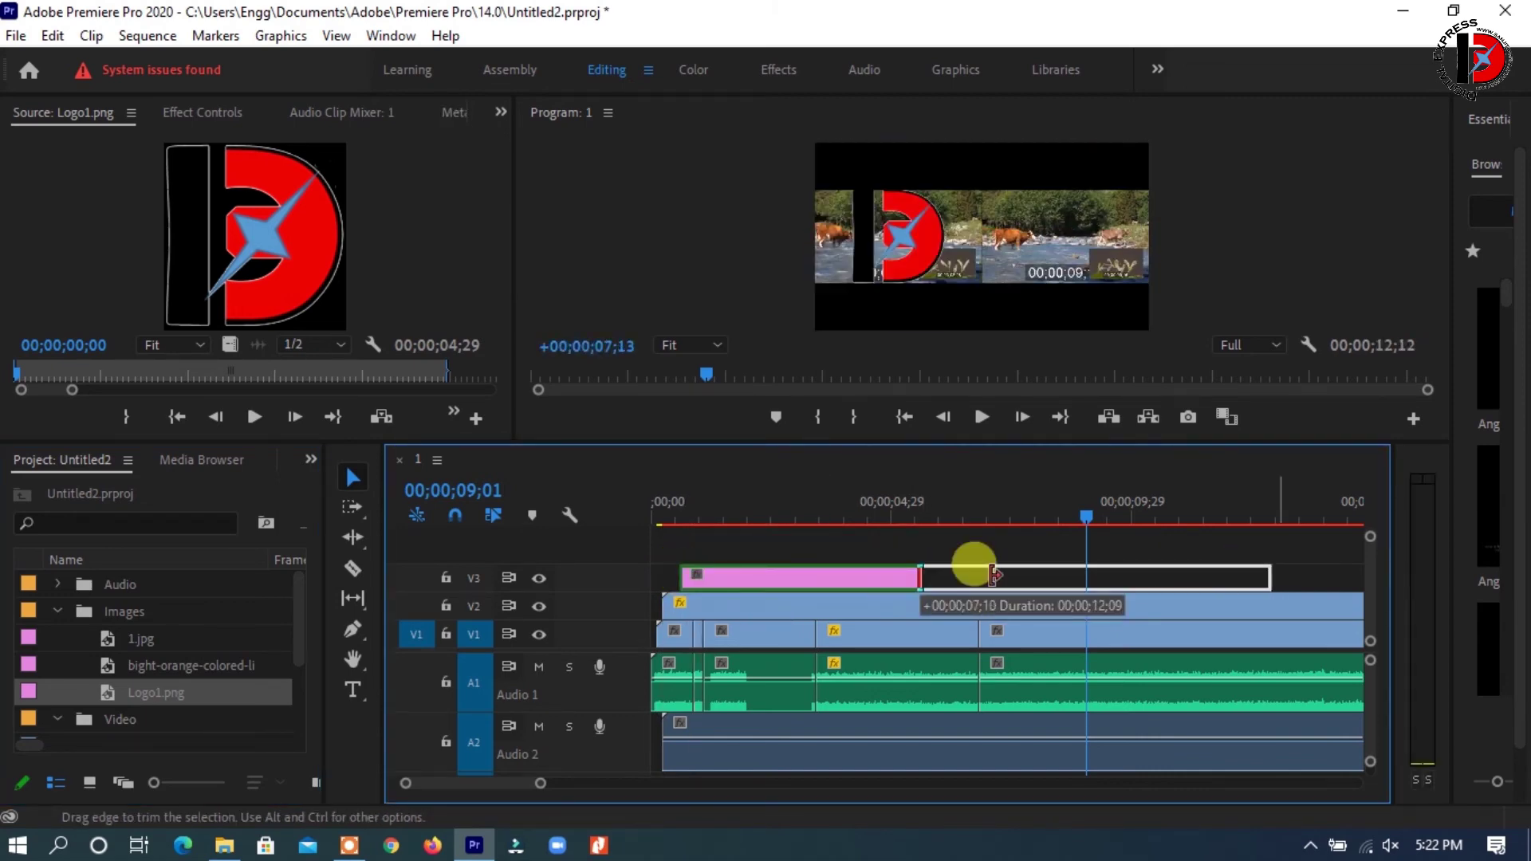
{"action": "left_click_drag", "start_coordinate": [712, 576], "coordinate": [913, 578]}
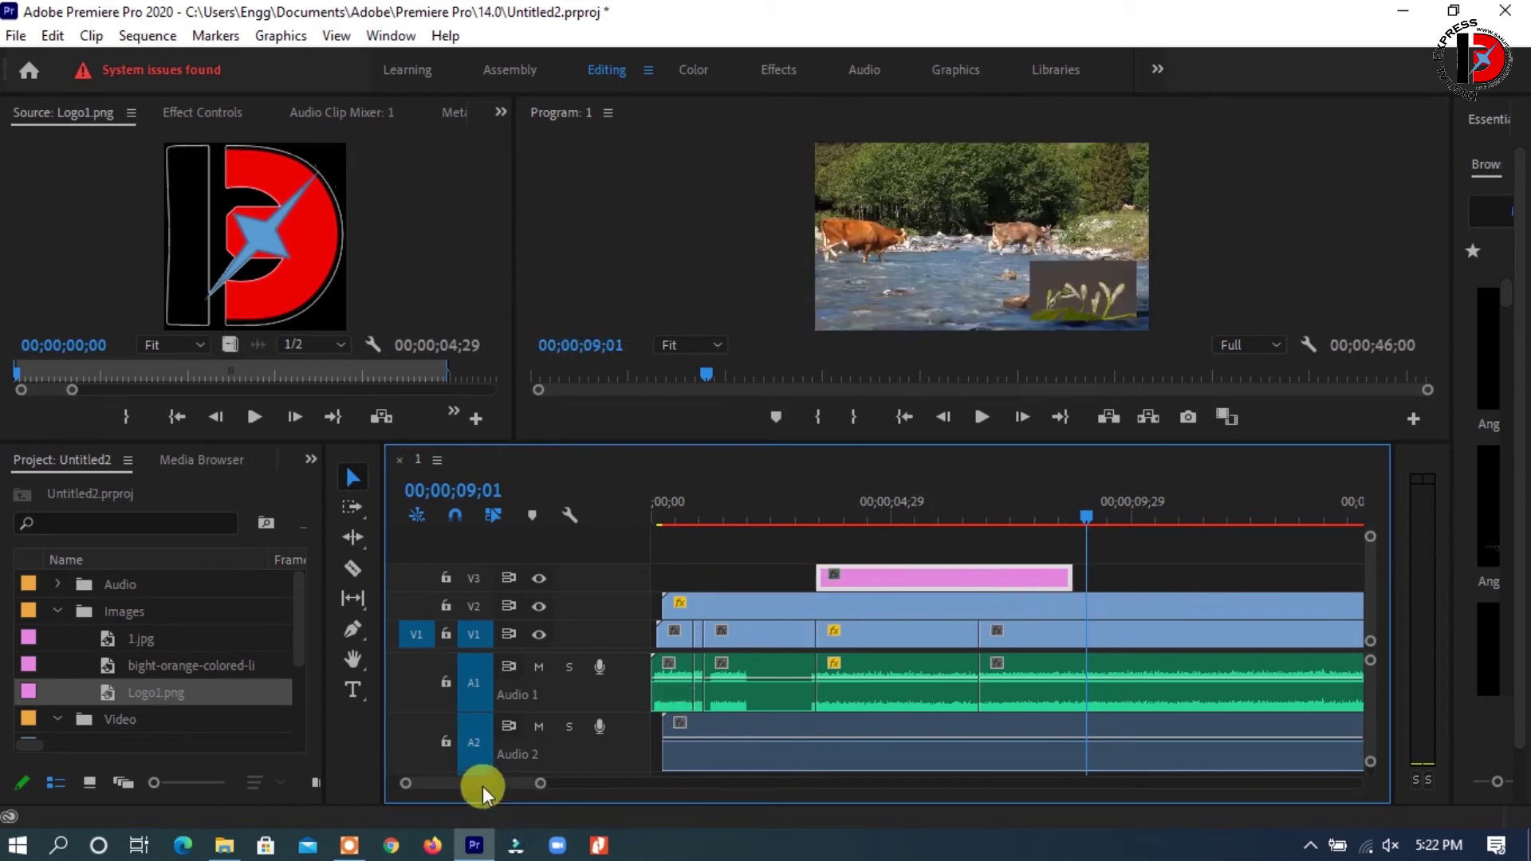
{"action": "left_click_drag", "start_coordinate": [482, 786], "coordinate": [495, 782]}
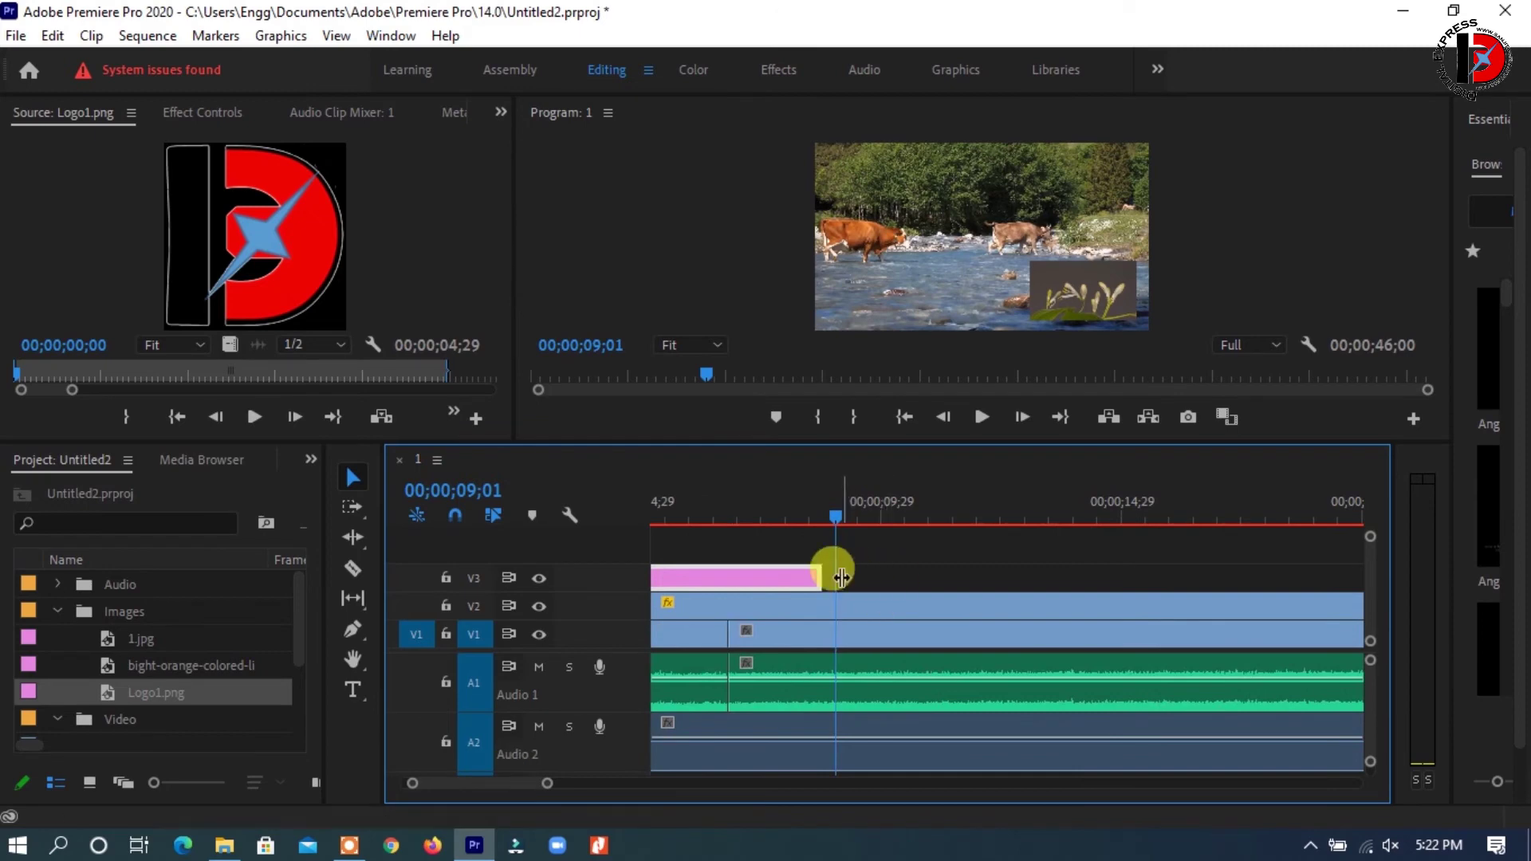
{"action": "left_click_drag", "start_coordinate": [819, 580], "coordinate": [1376, 566]}
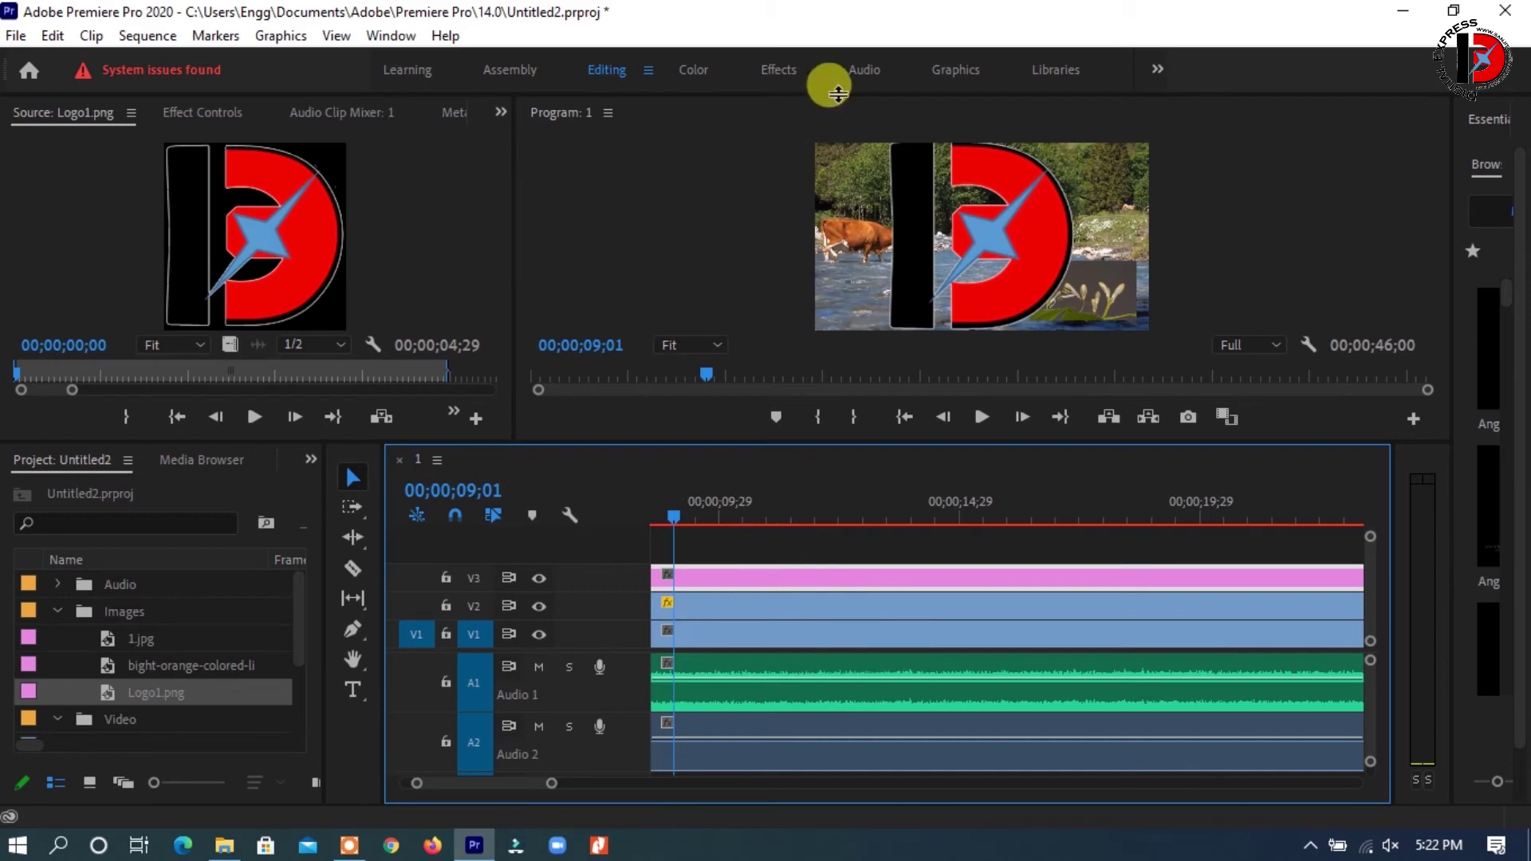
In the Effects workspace, scale Logo1.png to 8 and move it to 1309, 53 top-right
{"action": "left_click", "coordinate": [786, 70]}
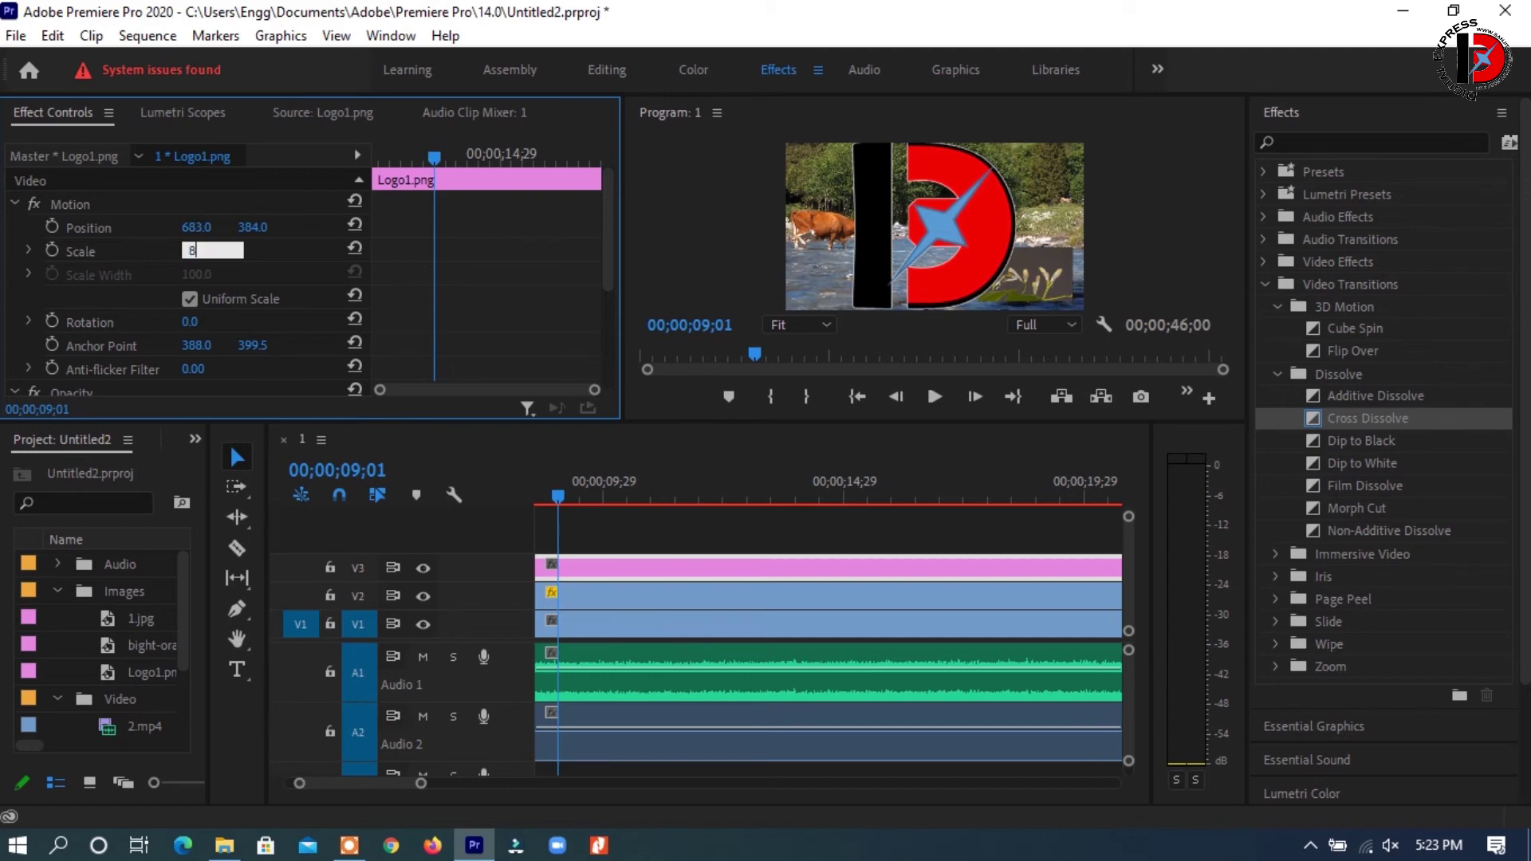
{"action": "key", "text": "Return"}
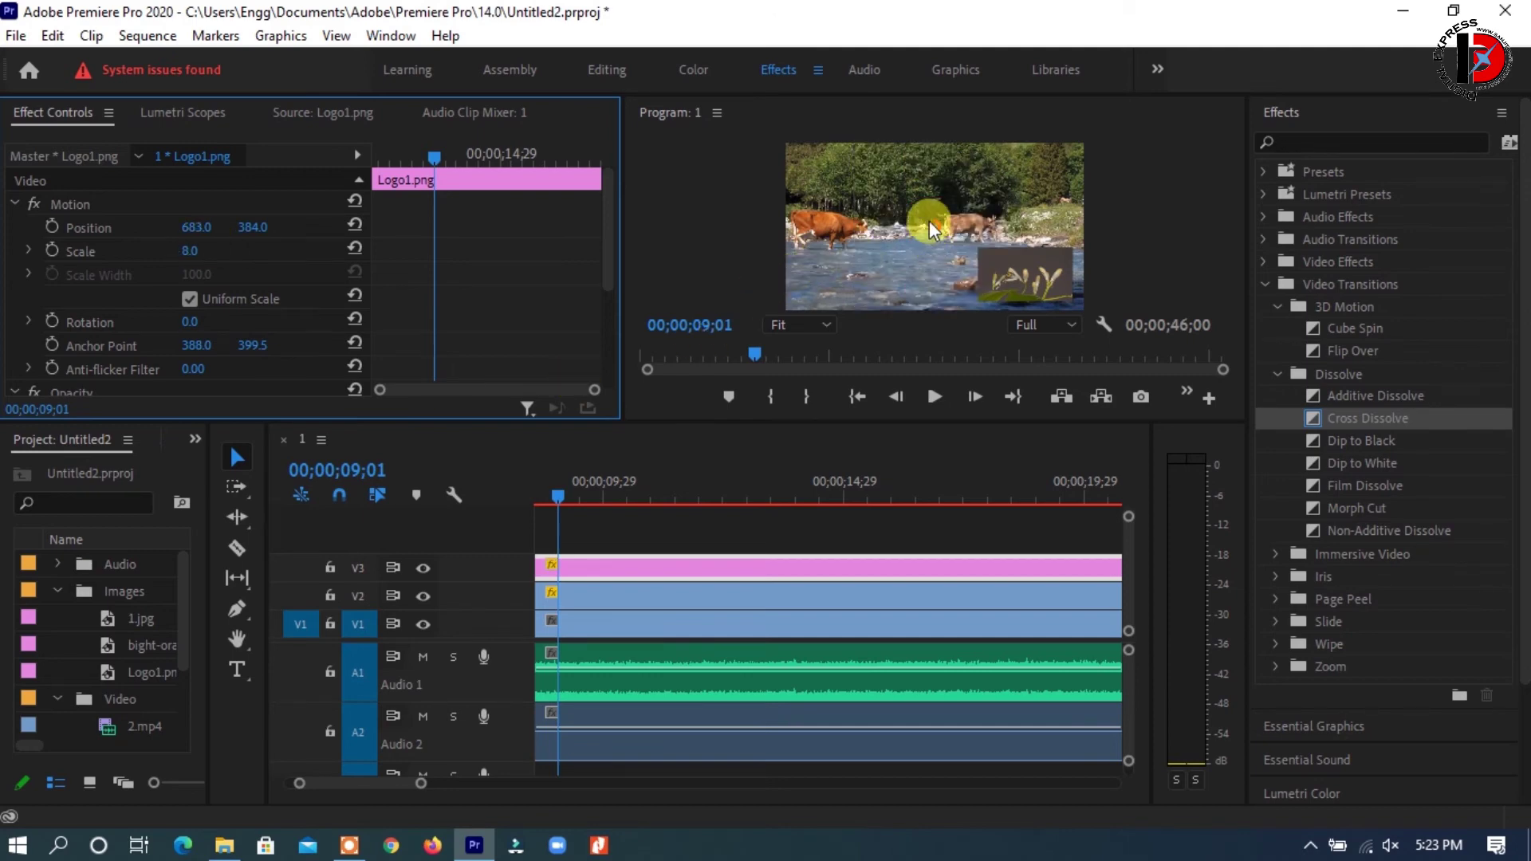
{"action": "mouse_move", "coordinate": [197, 227]}
{"action": "left_mouse_down"}
{"action": "mouse_move", "coordinate": [263, 227]}
{"action": "mouse_move", "coordinate": [203, 228]}
{"action": "left_mouse_up"}
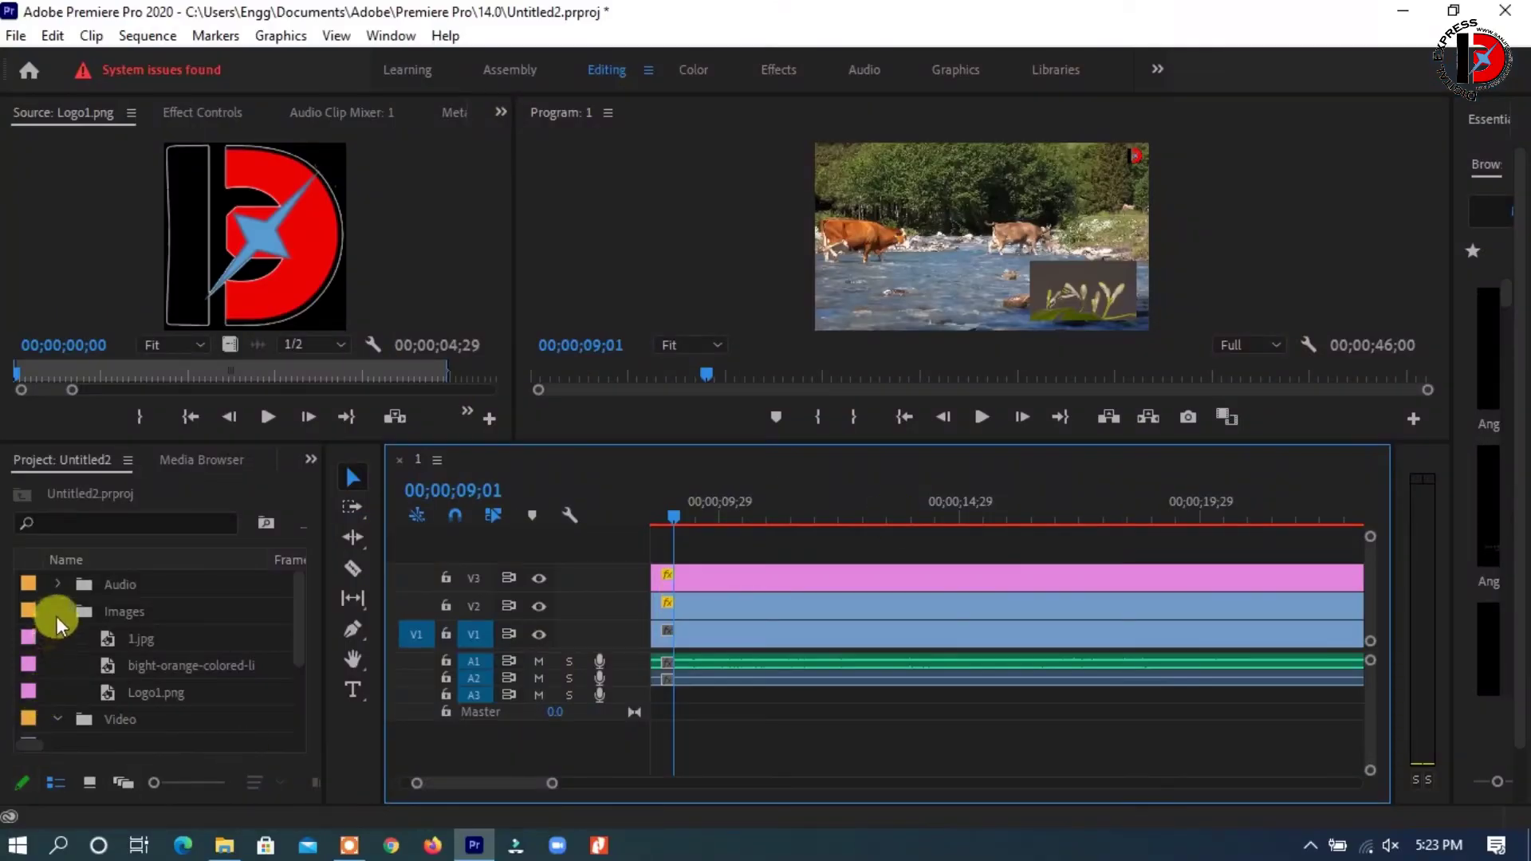
Drag 1.mp3 from the Audio bin onto track A3 and move it to the sequence start, 00;00
{"action": "left_click", "coordinate": [57, 612]}
{"action": "left_click", "coordinate": [60, 586]}
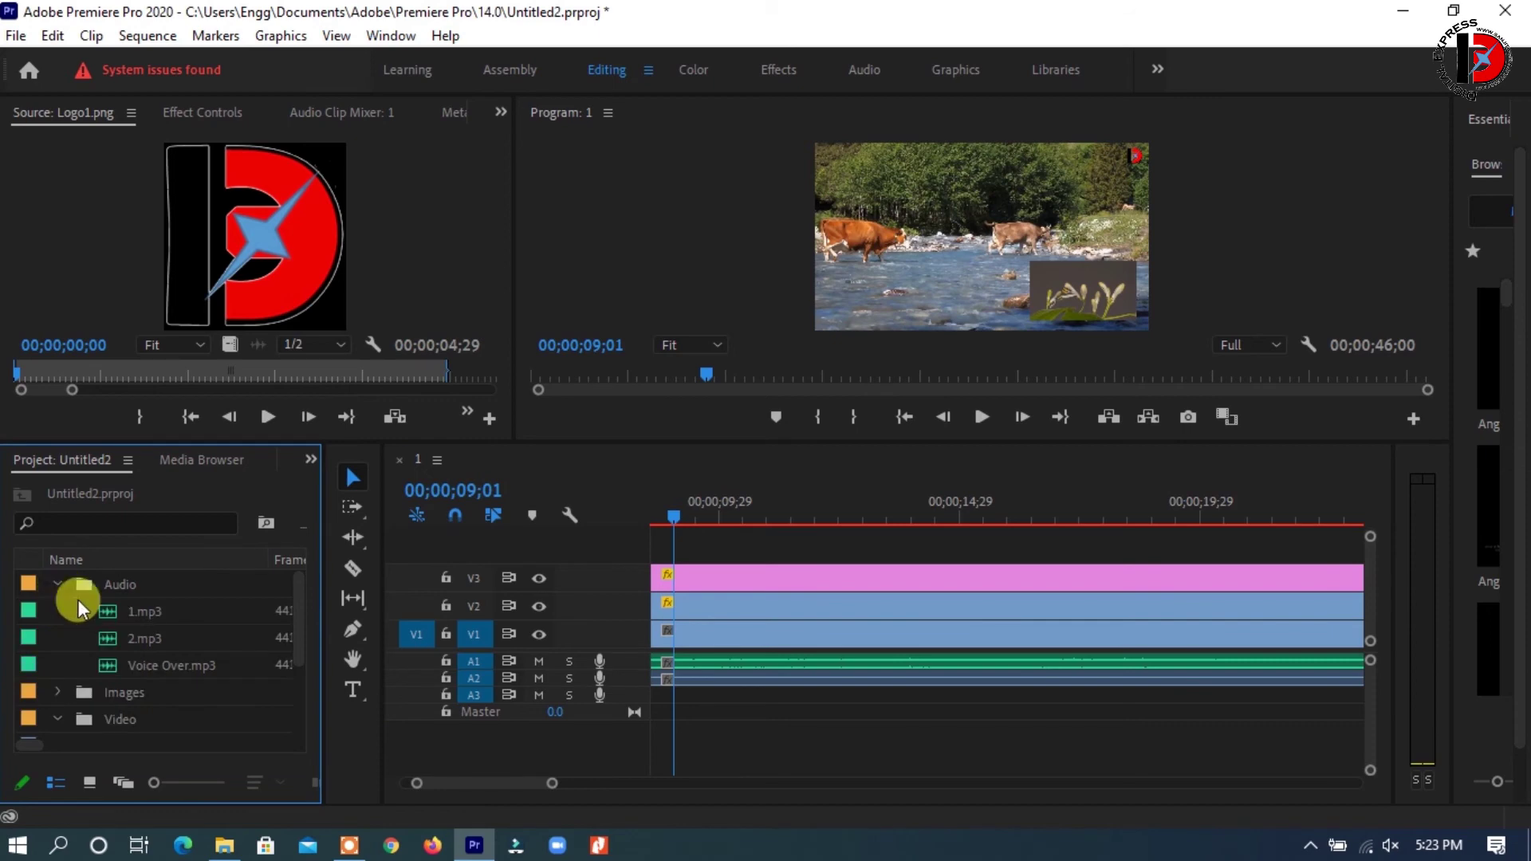
{"action": "mouse_move", "coordinate": [119, 611]}
{"action": "left_mouse_down"}
{"action": "mouse_move", "coordinate": [508, 632]}
{"action": "mouse_move", "coordinate": [661, 702]}
{"action": "left_mouse_up"}
{"action": "left_click_drag", "start_coordinate": [496, 782], "coordinate": [488, 785]}
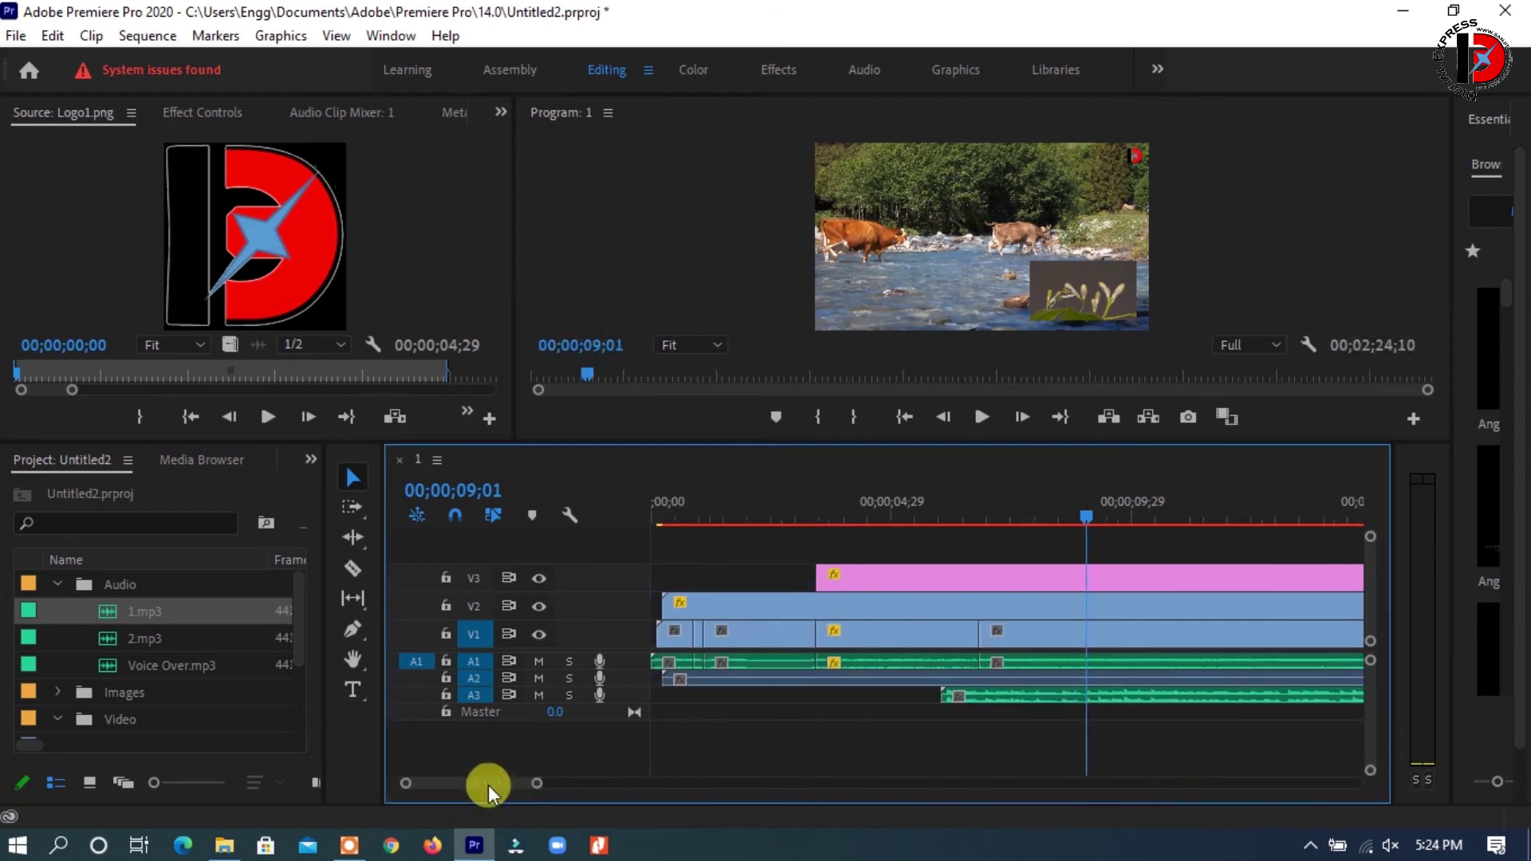
{"action": "left_click", "coordinate": [1001, 702]}
{"action": "left_click_drag", "start_coordinate": [1001, 701], "coordinate": [714, 702]}
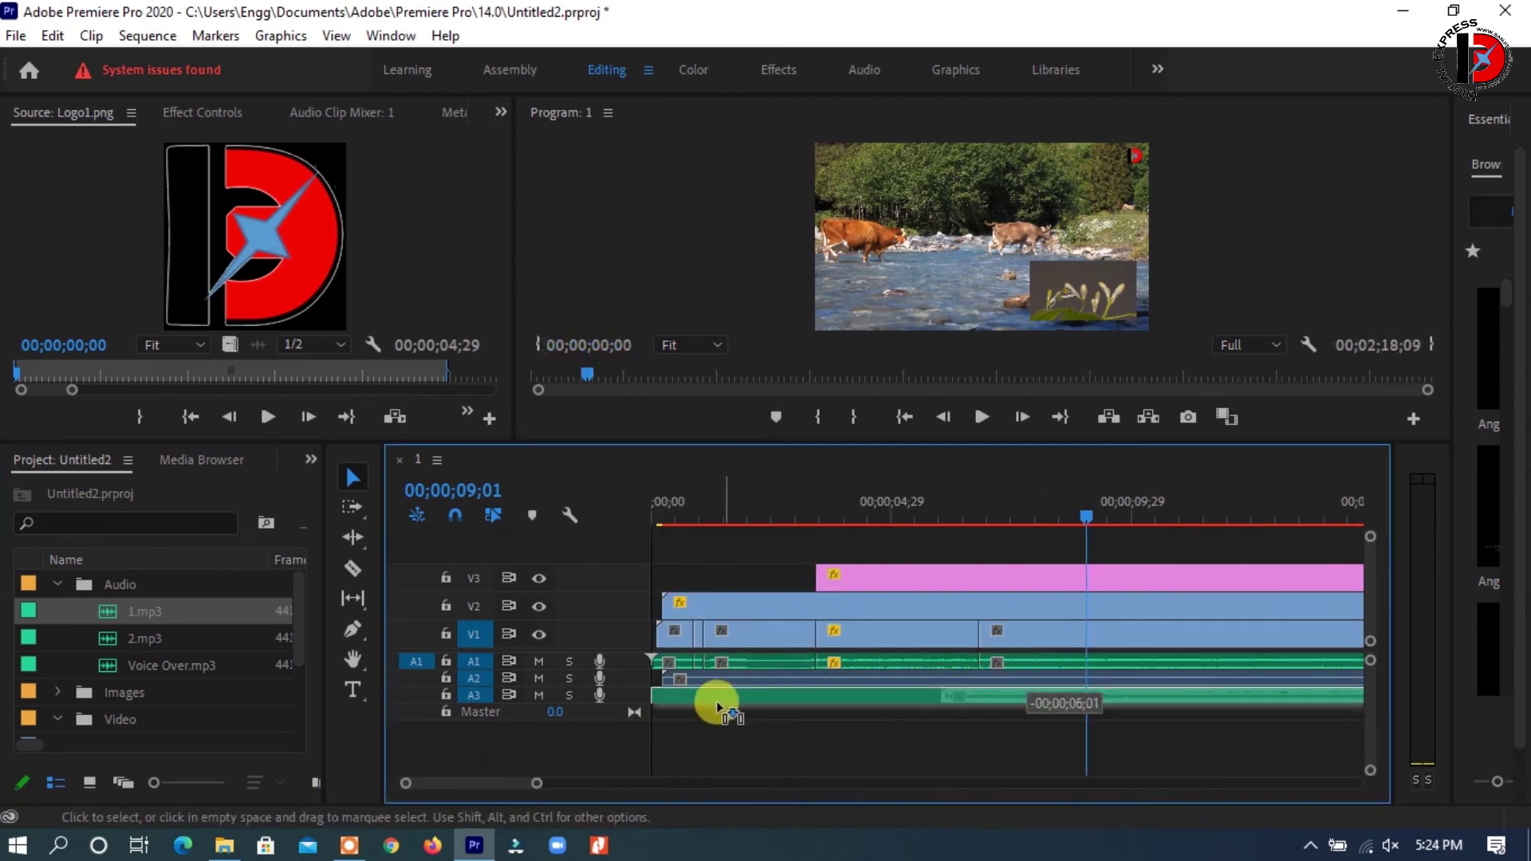
Play back the sequence to check the music, then enlarge the A3 track height
{"action": "left_click", "coordinate": [982, 417]}
{"action": "left_click", "coordinate": [982, 418]}
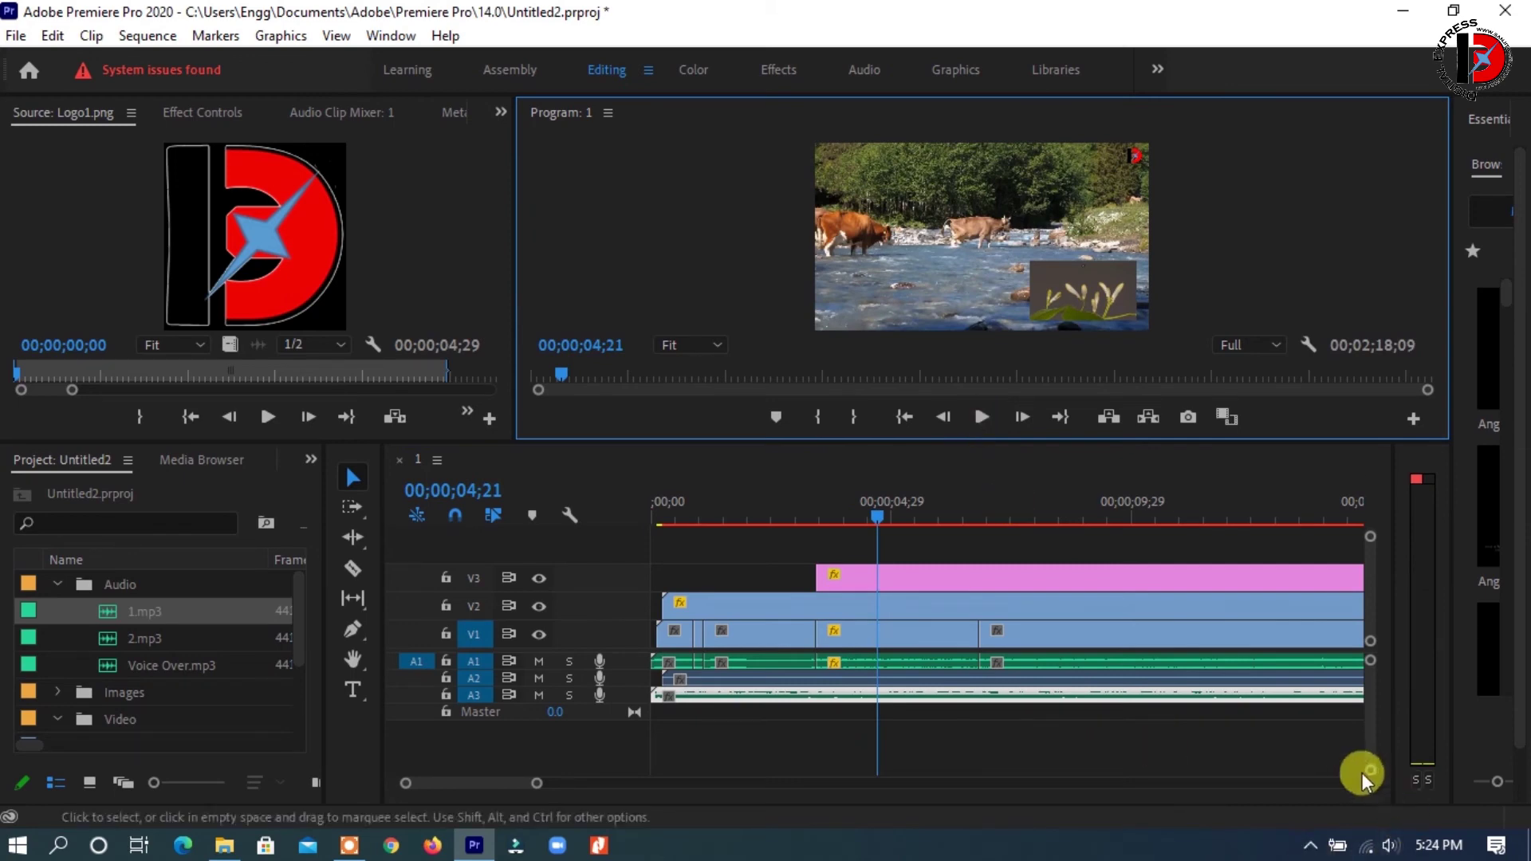
{"action": "left_click_drag", "start_coordinate": [1370, 772], "coordinate": [1372, 762]}
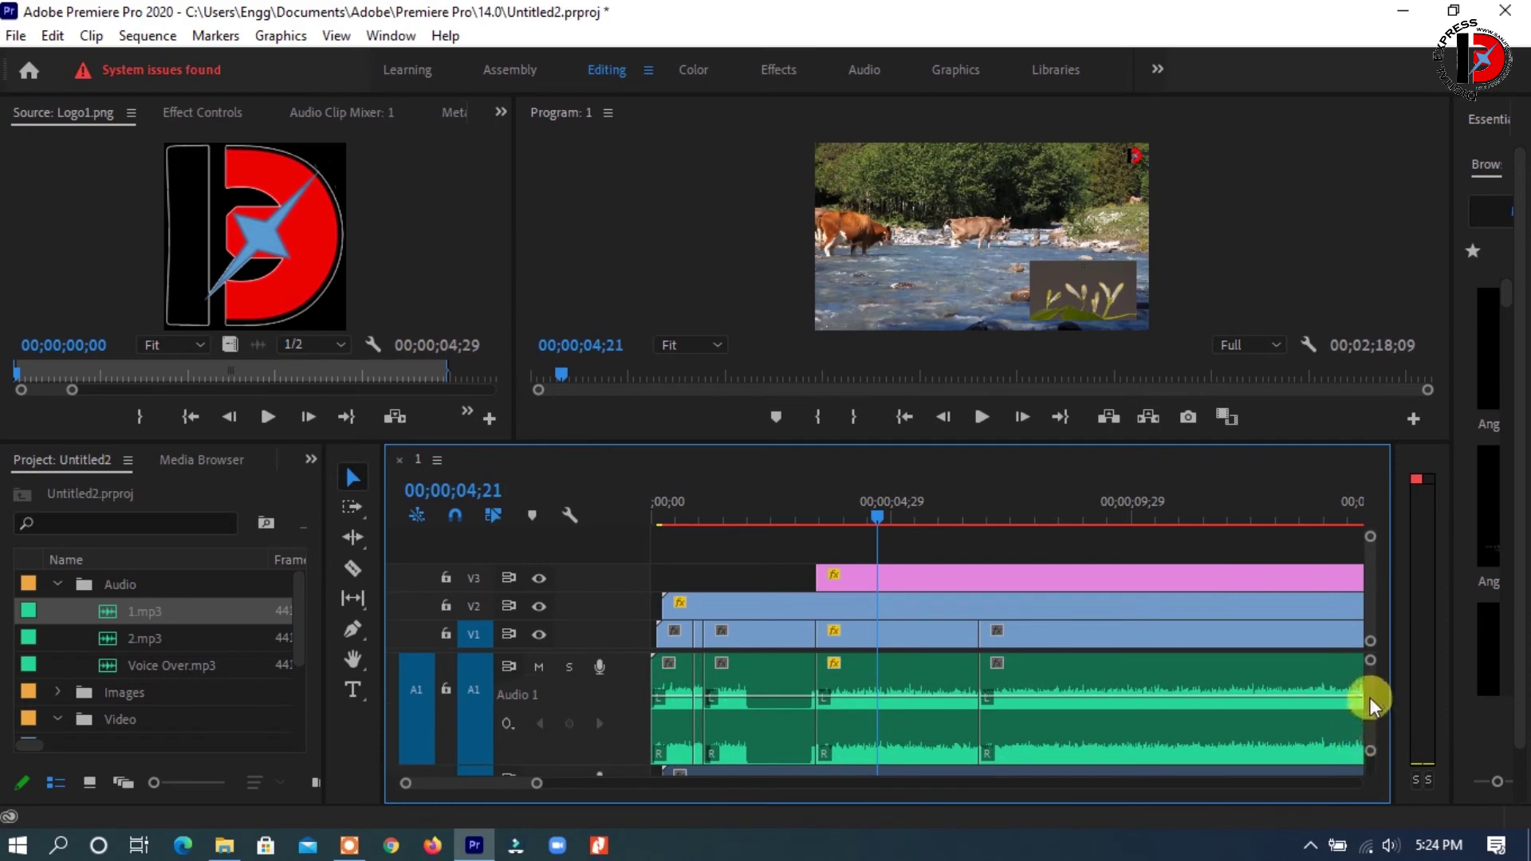
{"action": "scroll", "coordinate": [1368, 702], "scroll_direction": "down", "scroll_amount": 3}
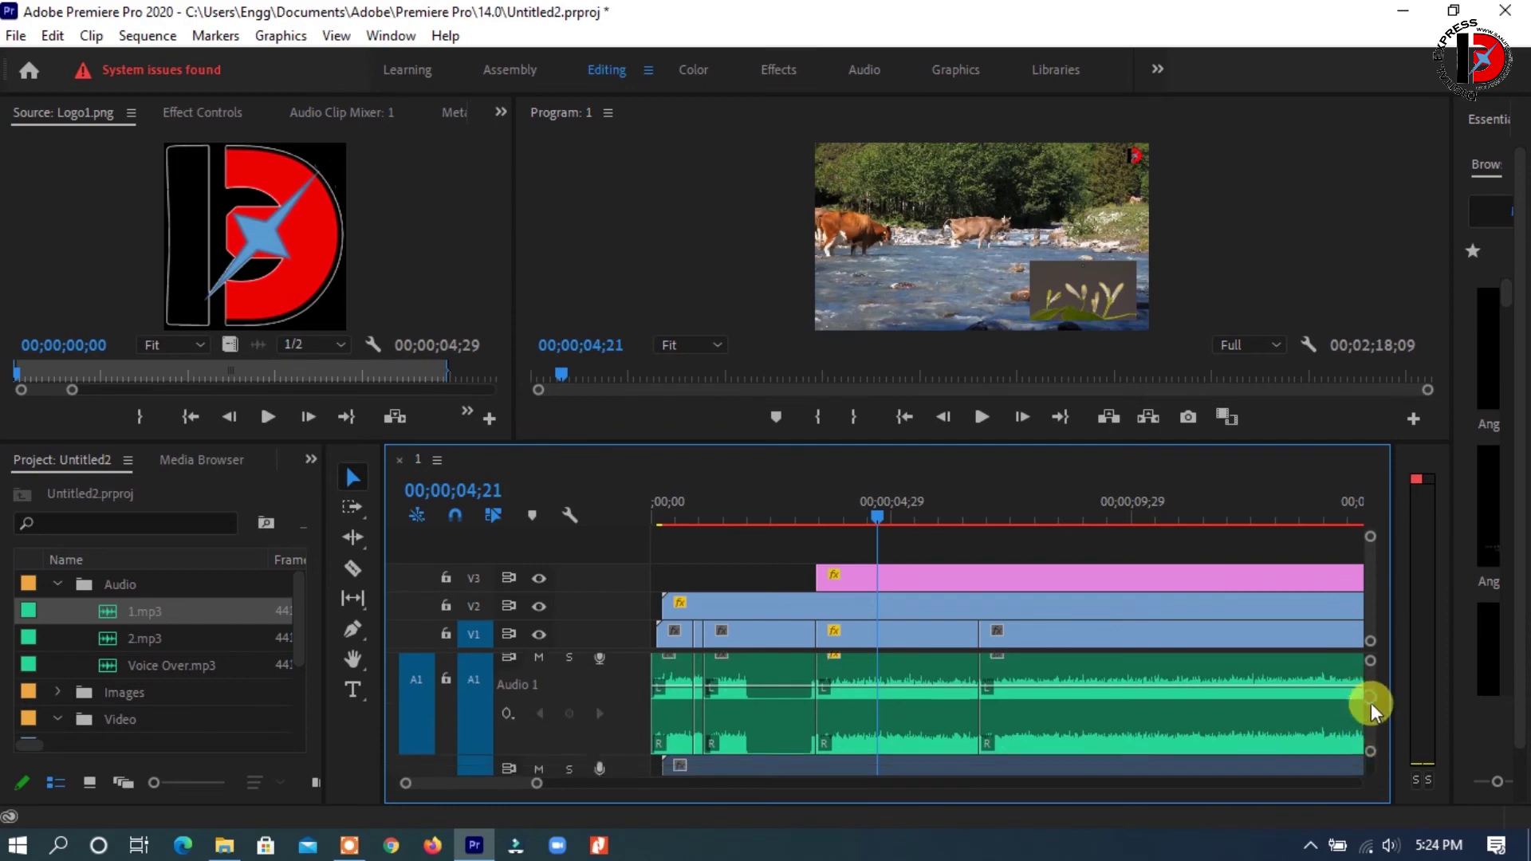
Drag the 1.mp3 volume rubber band on A3 up from about -44.8 dB to roughly -9.7 dB
{"action": "left_click", "coordinate": [772, 584]}
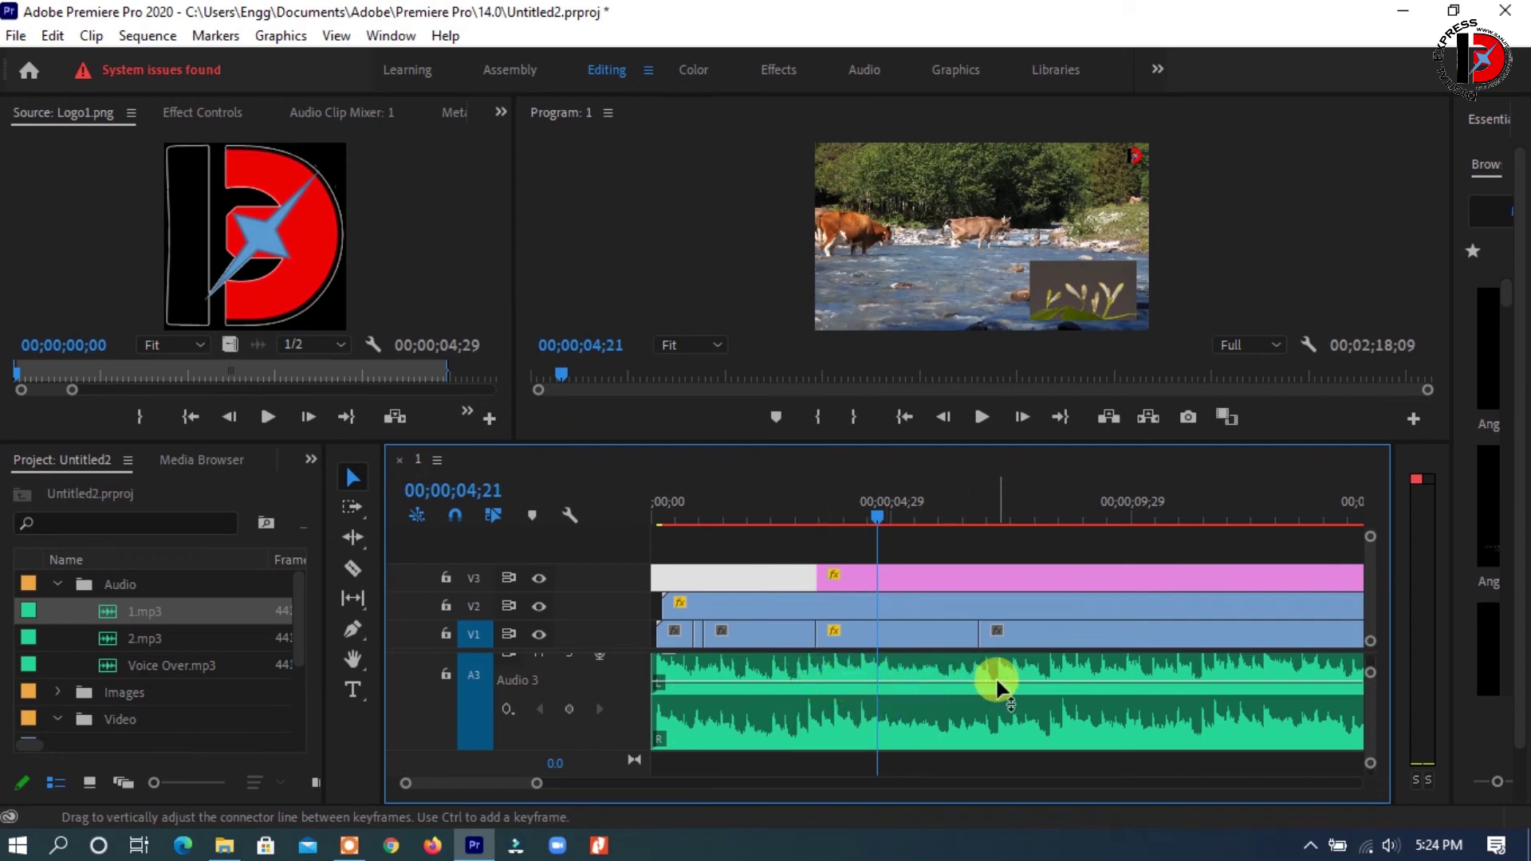
{"action": "left_click", "coordinate": [959, 679]}
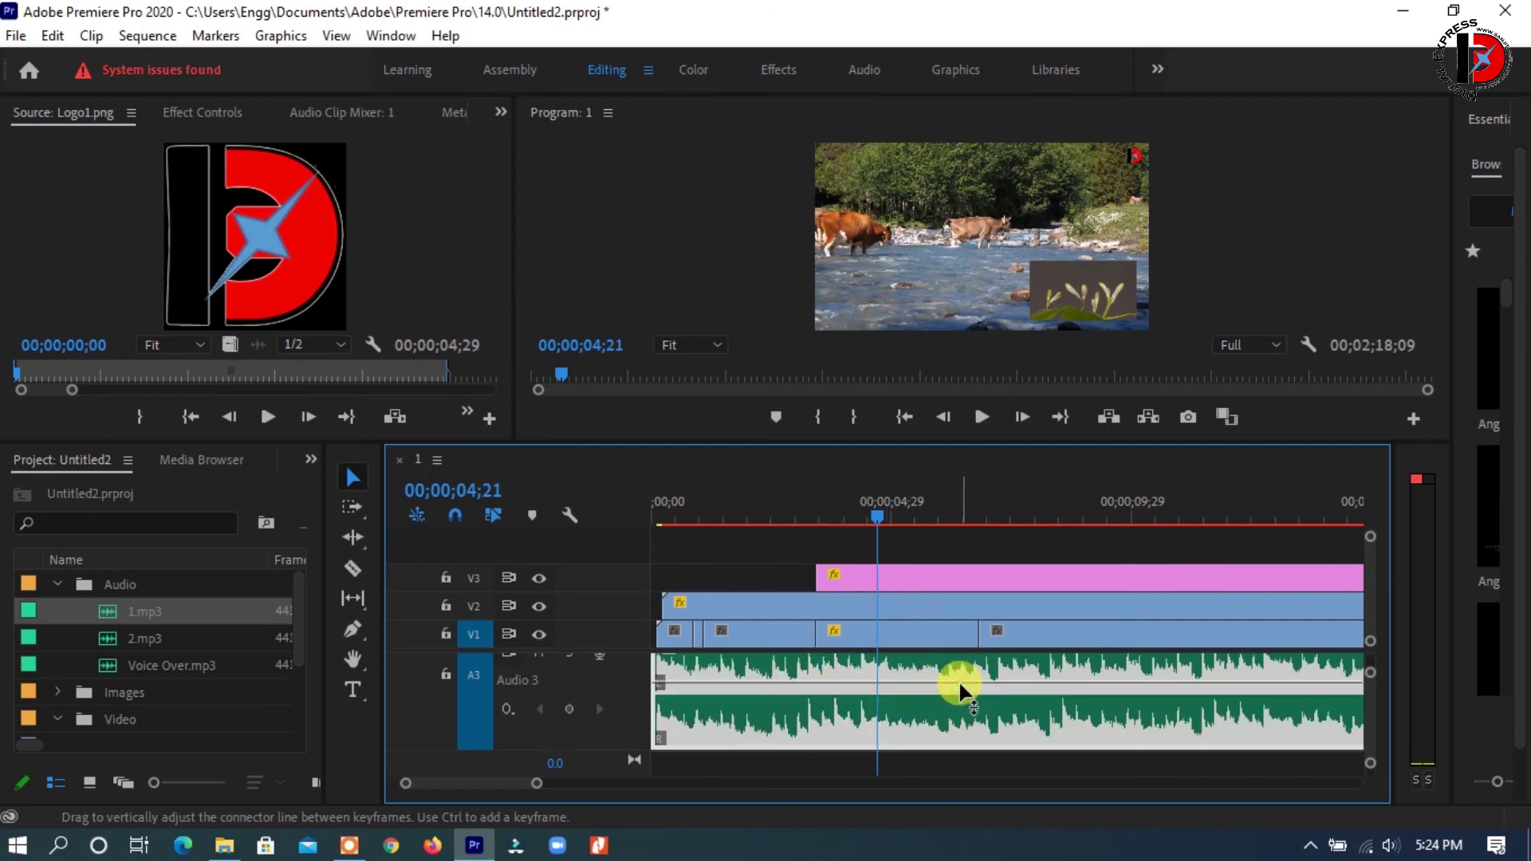
{"action": "left_click_drag", "start_coordinate": [958, 682], "coordinate": [970, 735]}
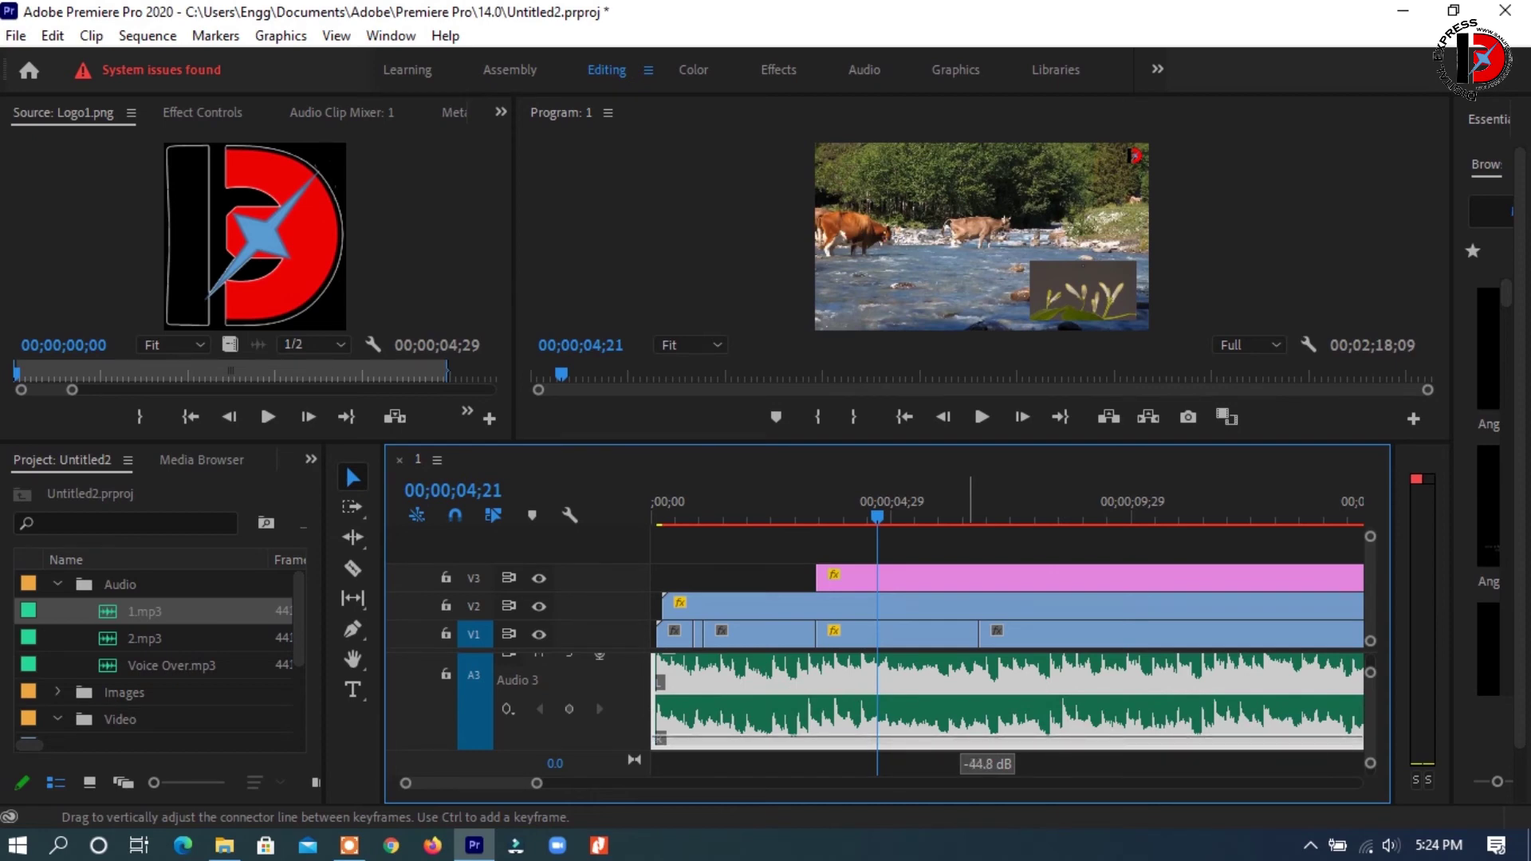
{"action": "mouse_move", "coordinate": [971, 735]}
{"action": "left_mouse_down"}
{"action": "mouse_move", "coordinate": [971, 674]}
{"action": "mouse_move", "coordinate": [973, 724]}
{"action": "mouse_move", "coordinate": [973, 709]}
{"action": "left_mouse_up"}
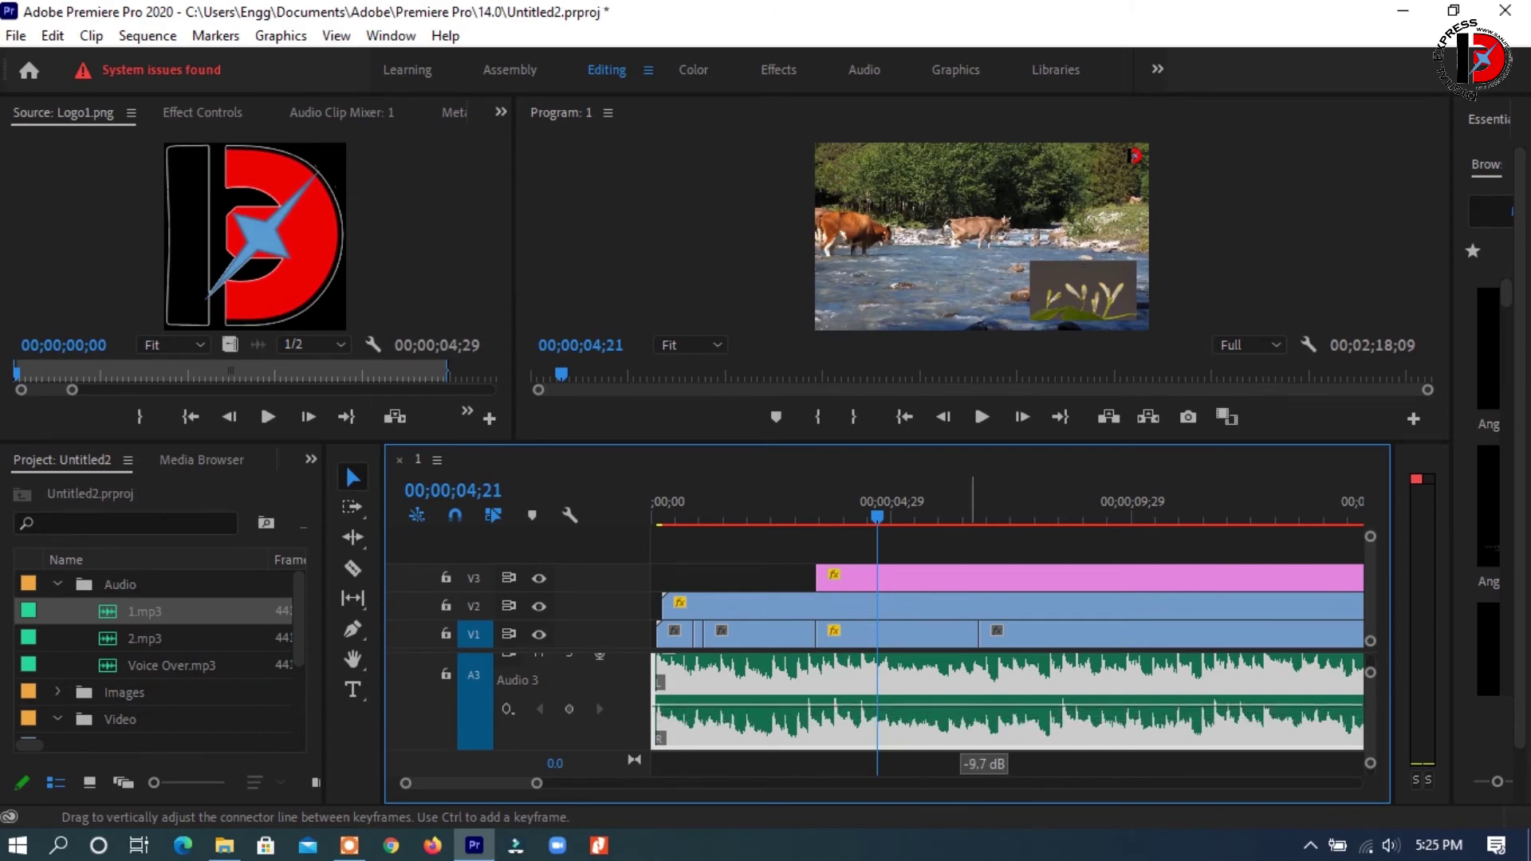
{"action": "left_click", "coordinate": [776, 615]}
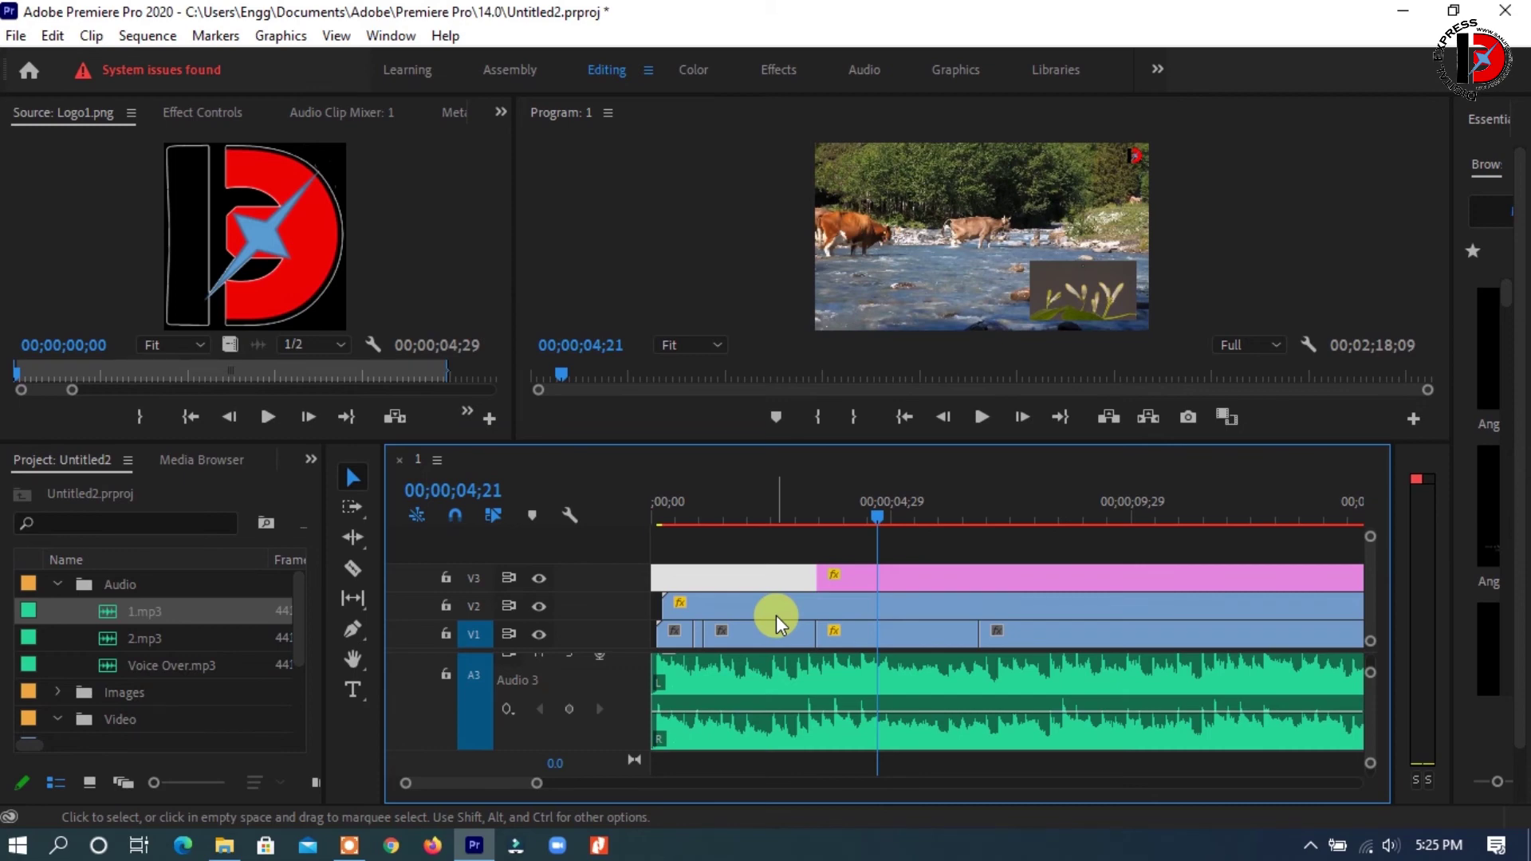
Add seven volume keyframes along the A3 music's volume line with the Pen tool
{"action": "left_click", "coordinate": [354, 630]}
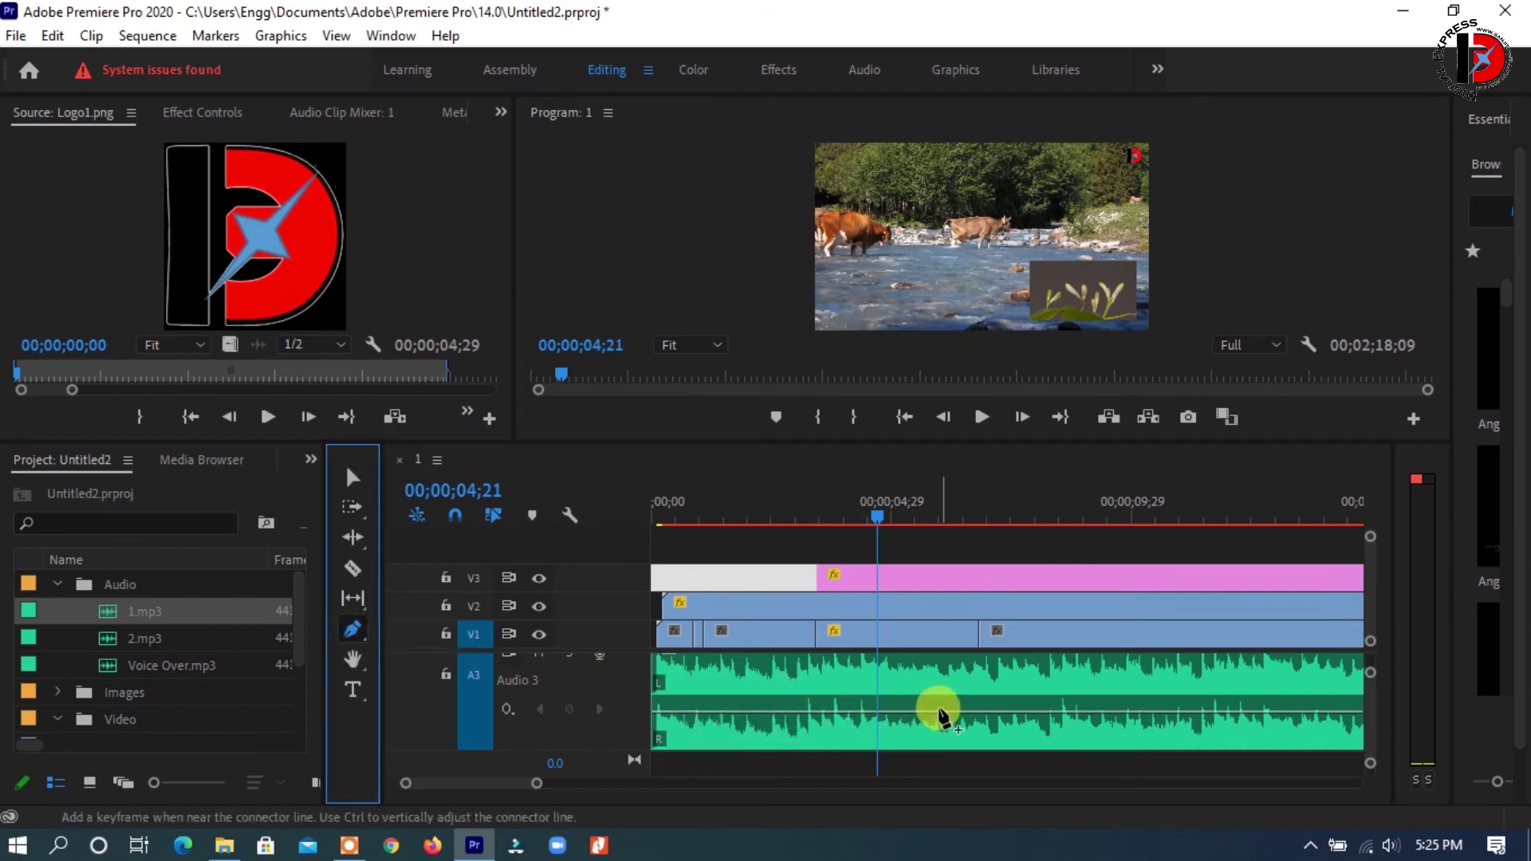
{"action": "left_click", "coordinate": [744, 712]}
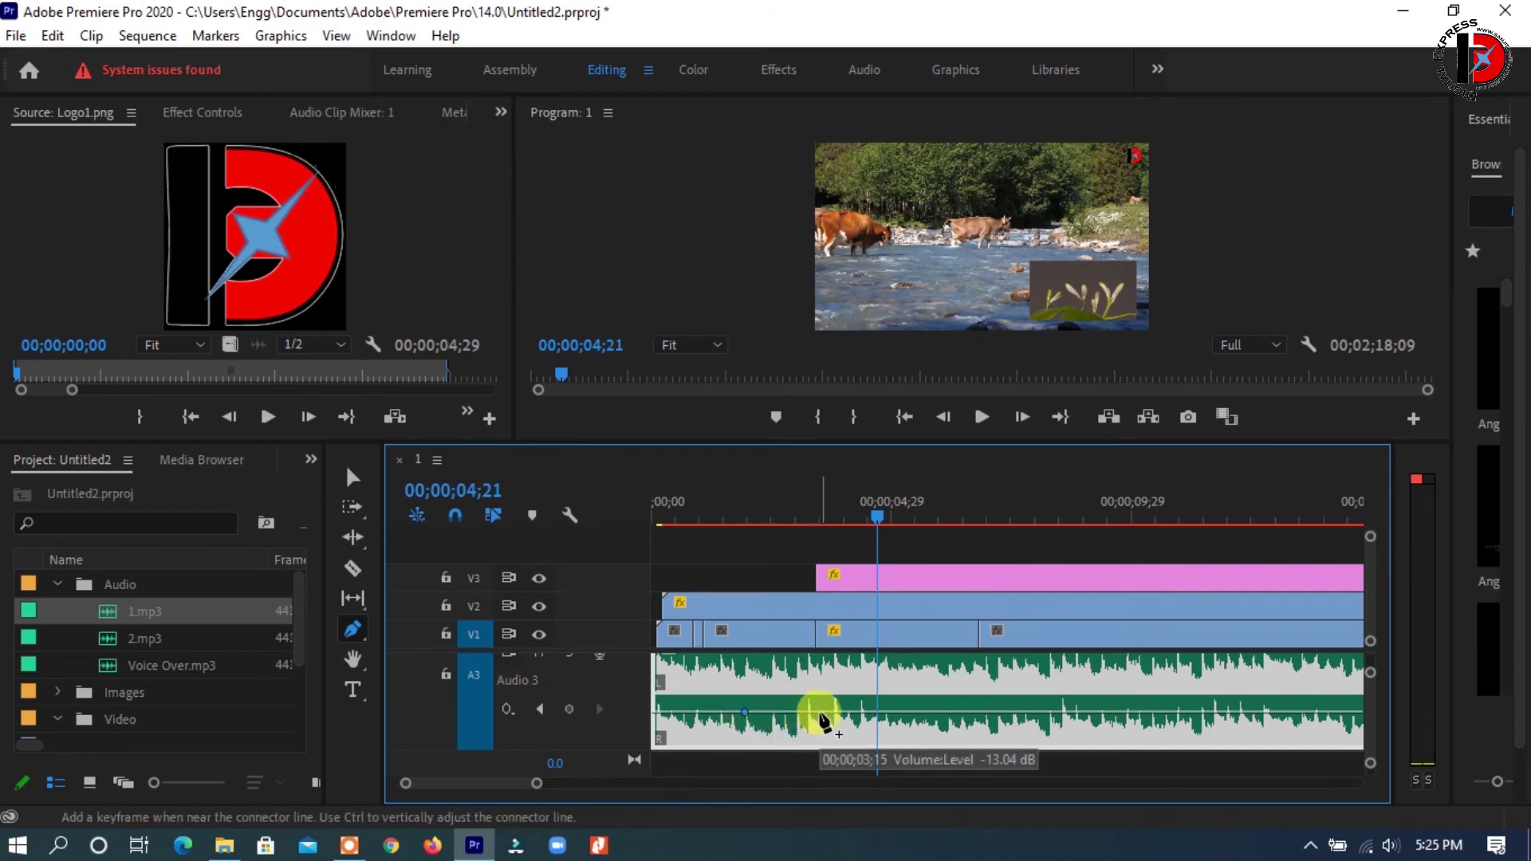
{"action": "left_click", "coordinate": [820, 712]}
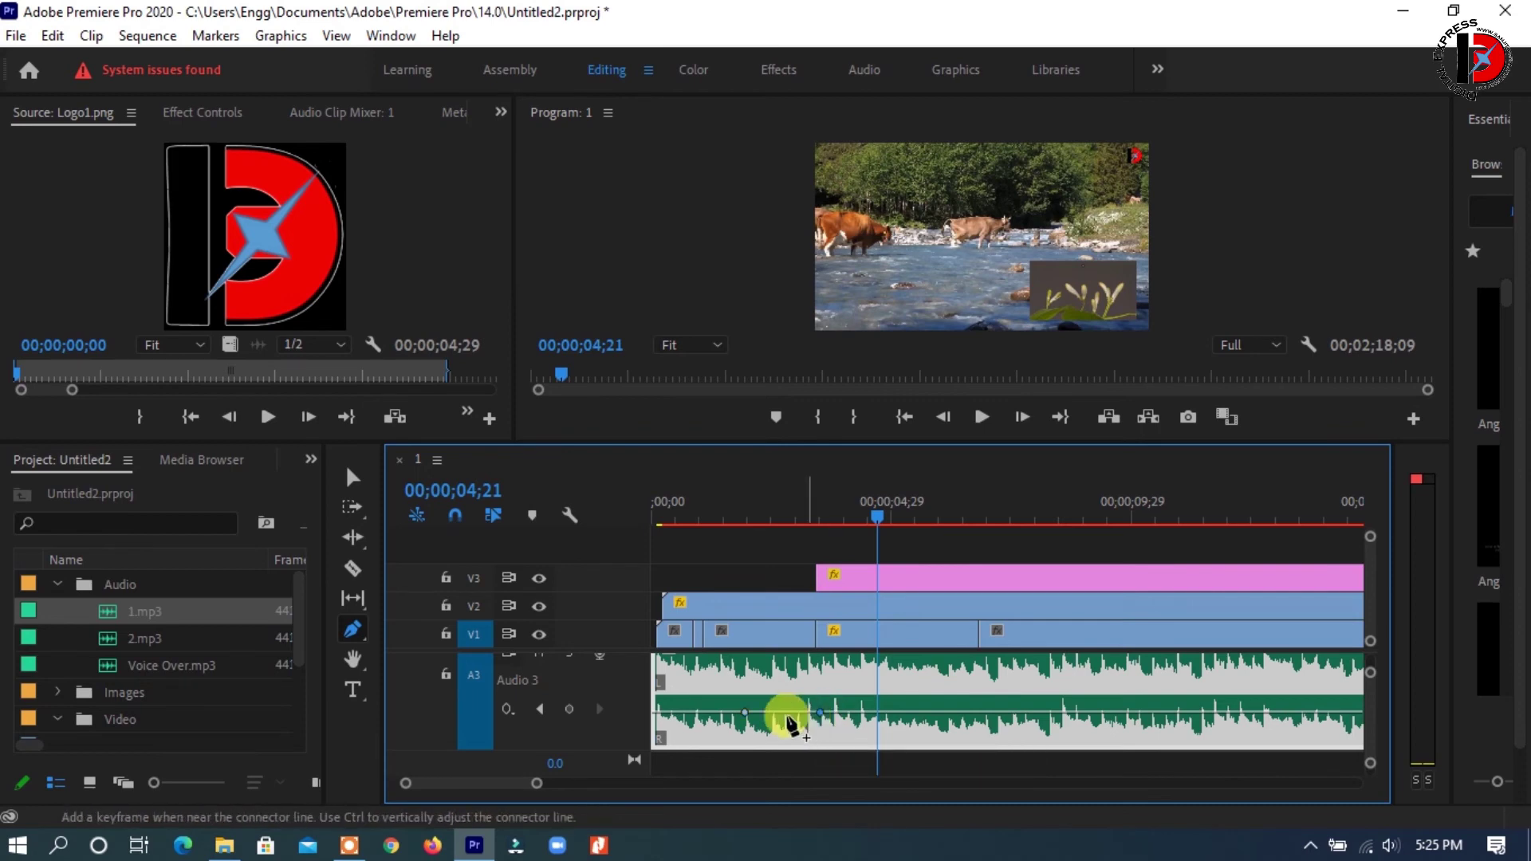
{"action": "left_click", "coordinate": [915, 712]}
{"action": "left_click", "coordinate": [974, 712]}
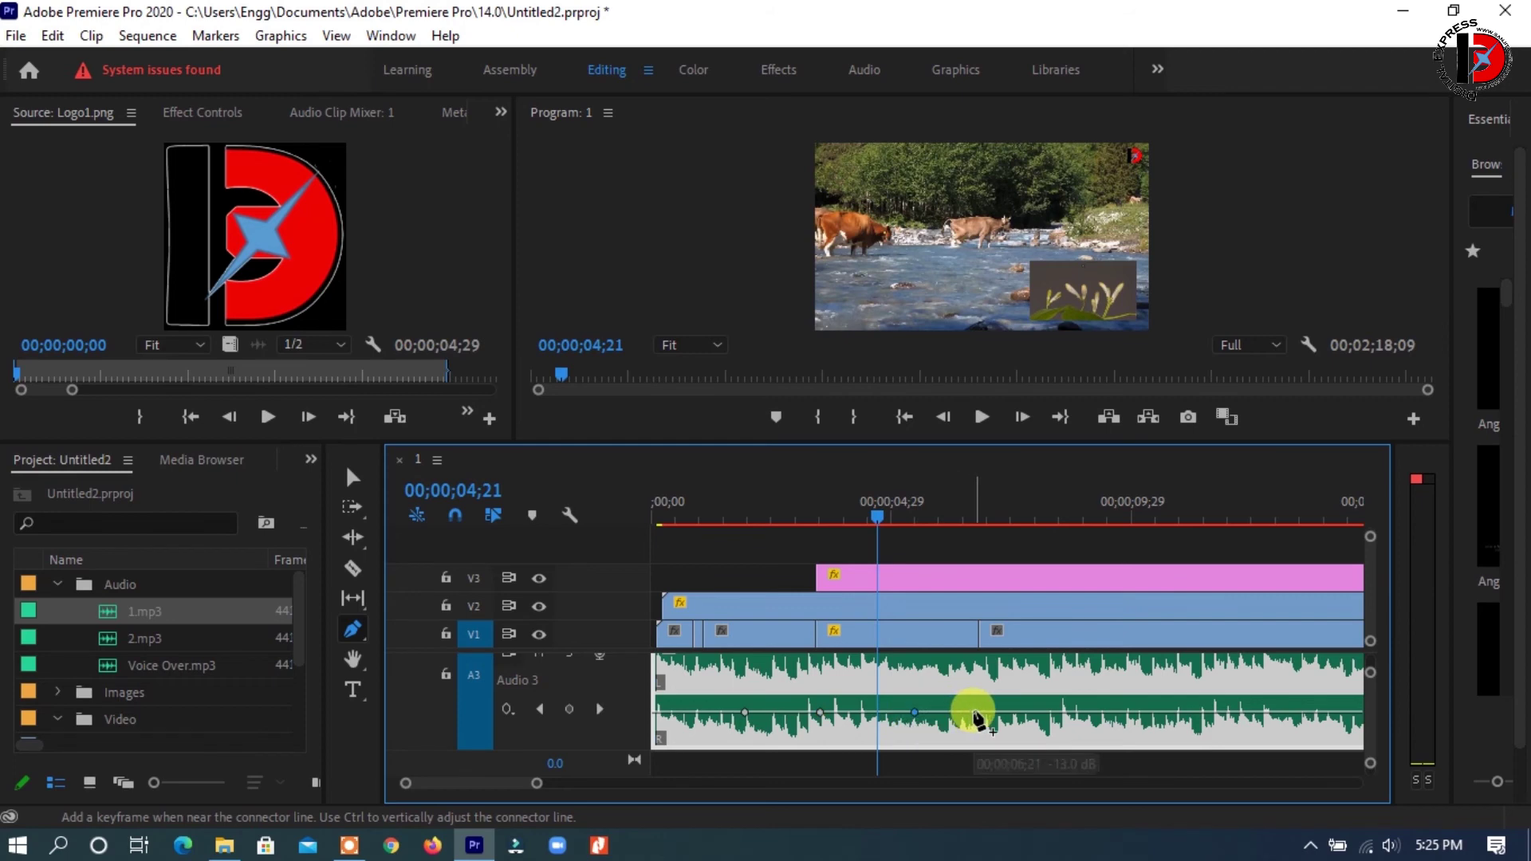
{"action": "left_click", "coordinate": [1091, 713]}
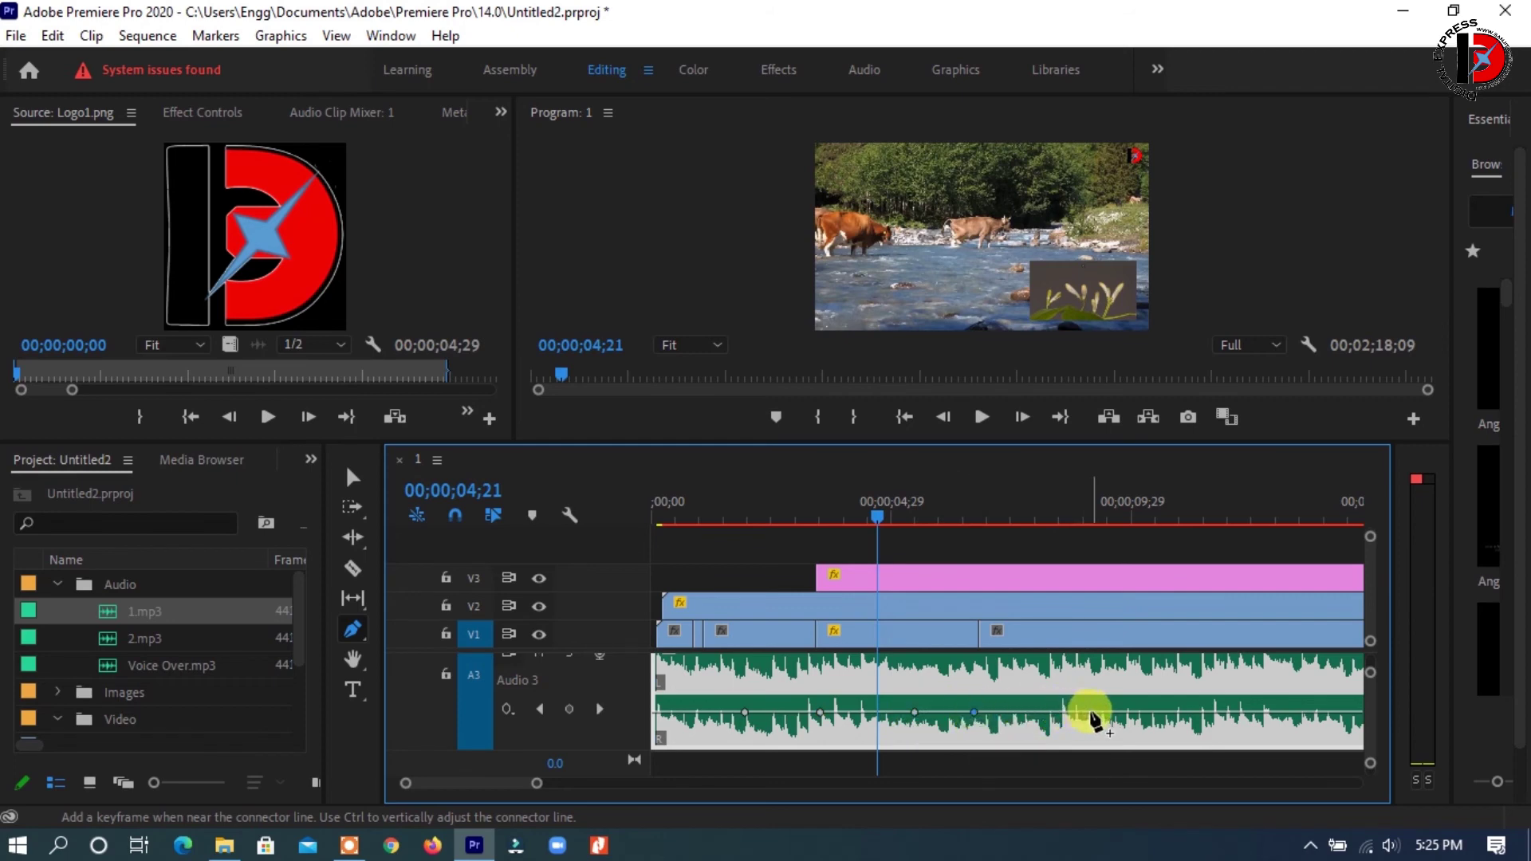
{"action": "left_click", "coordinate": [1181, 712]}
{"action": "left_click", "coordinate": [1266, 712]}
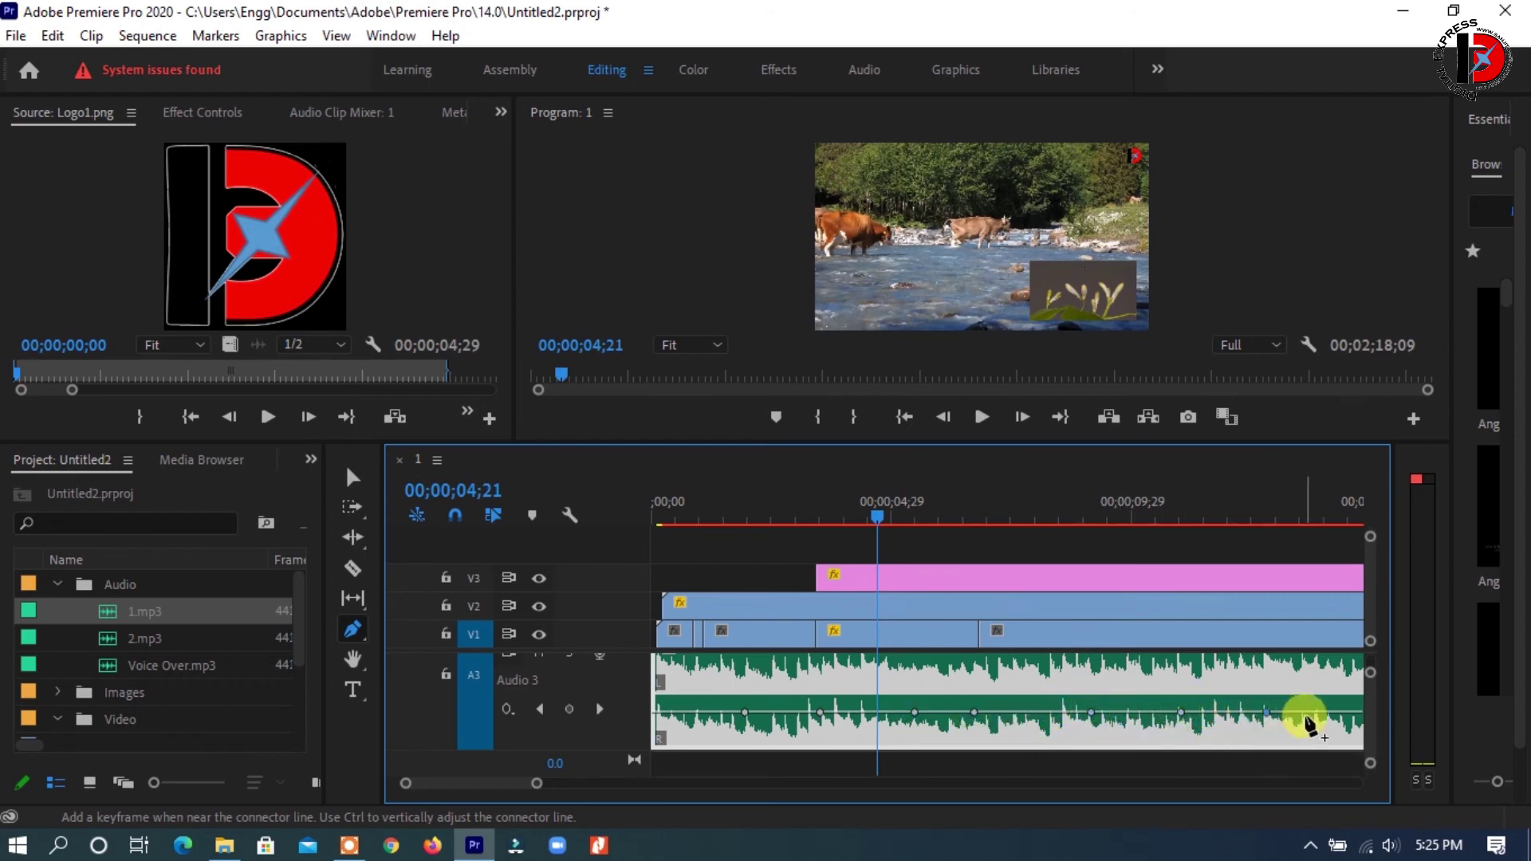
Lower the first keyframe to -28.5 dB and drag later keyframes to shape the dips and rises
{"action": "key", "text": "v"}
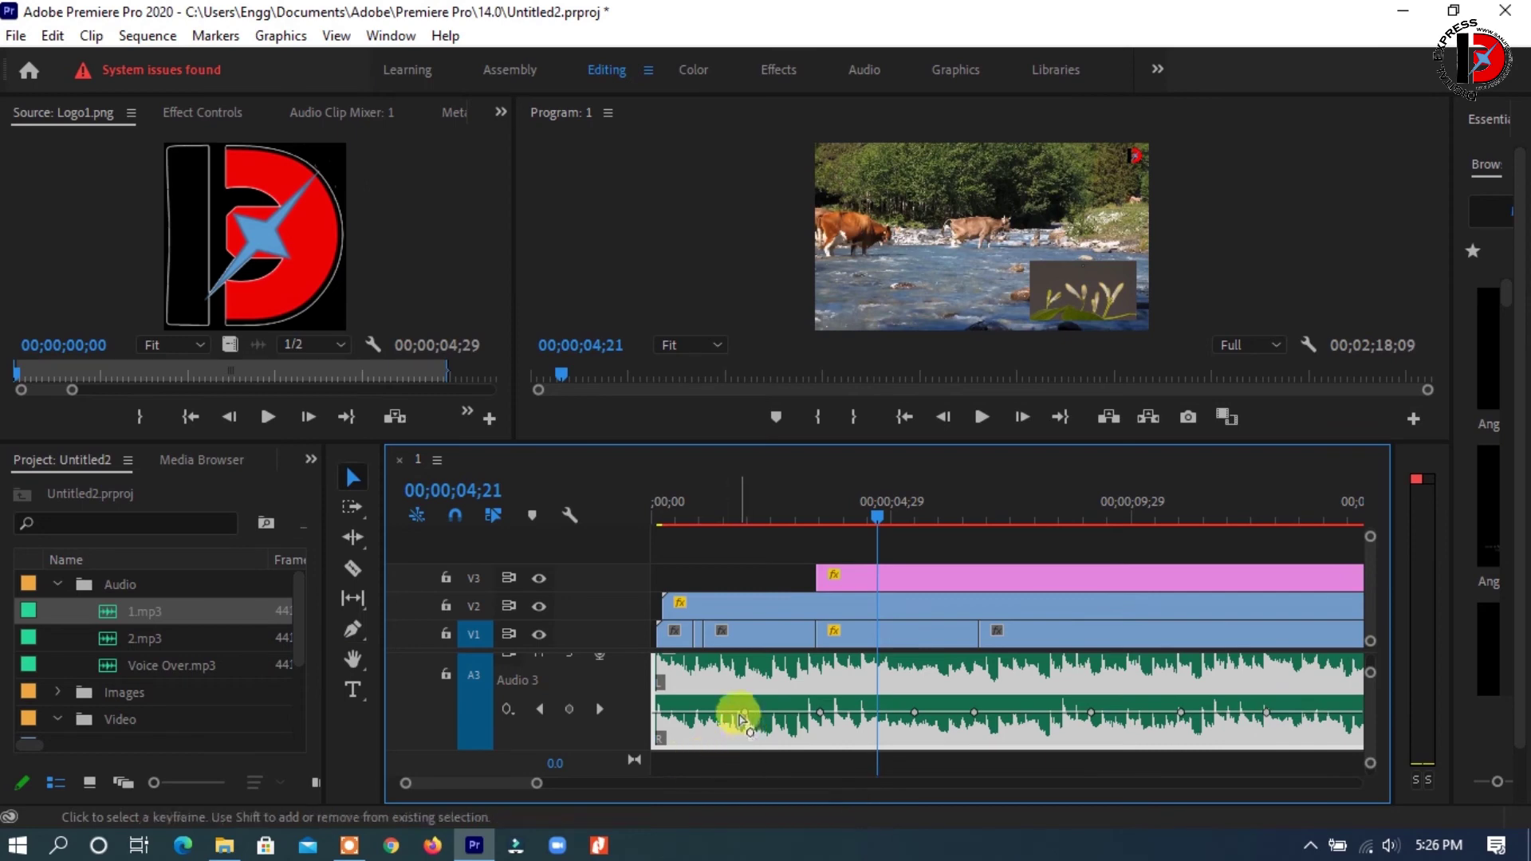
{"action": "left_click", "coordinate": [746, 713]}
{"action": "left_click_drag", "start_coordinate": [748, 716], "coordinate": [744, 728]}
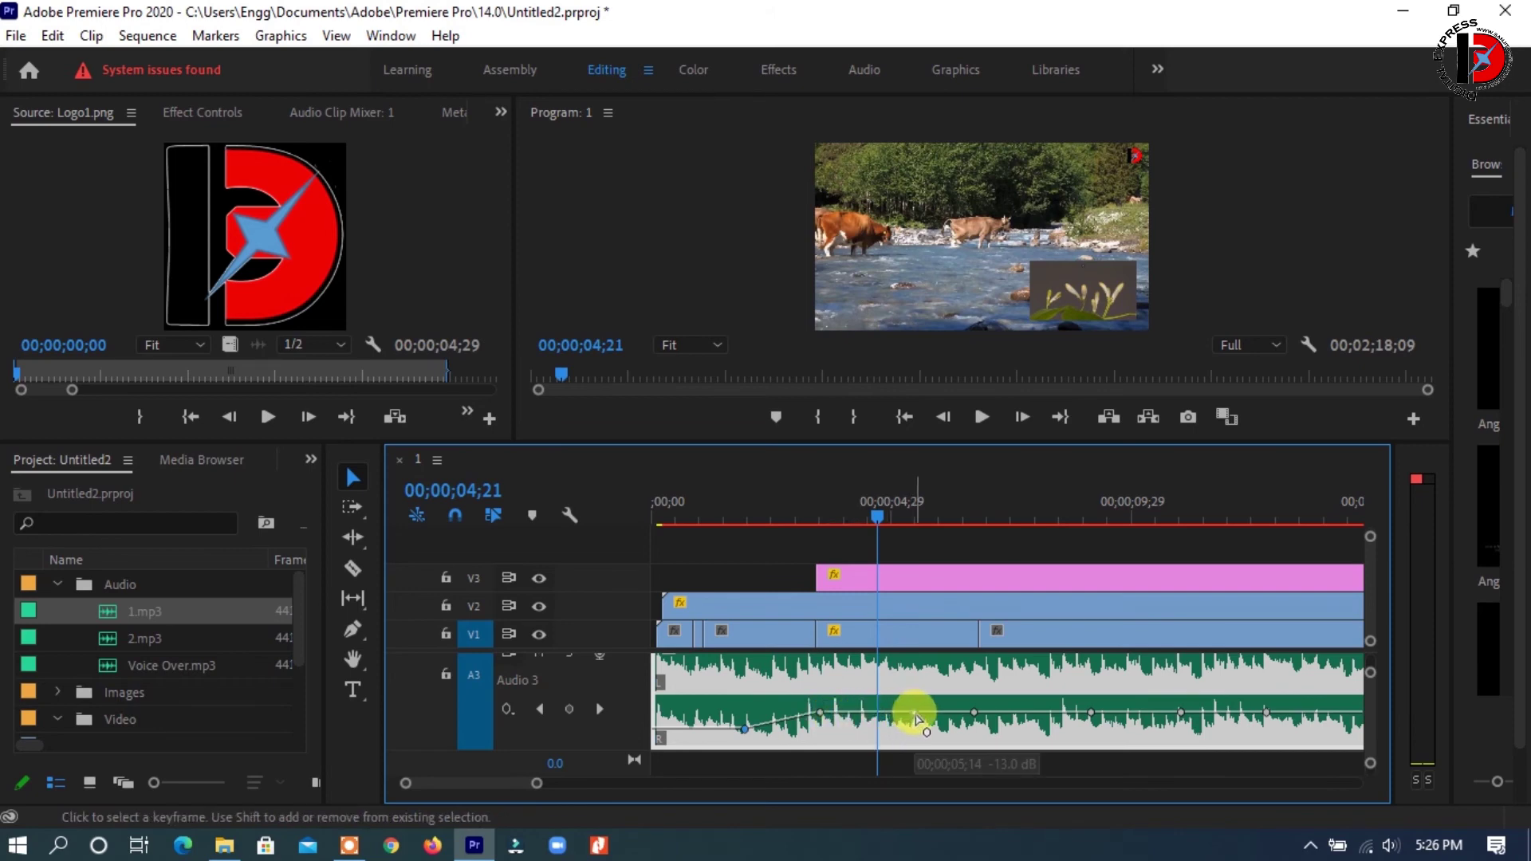
{"action": "left_click_drag", "start_coordinate": [916, 715], "coordinate": [977, 695]}
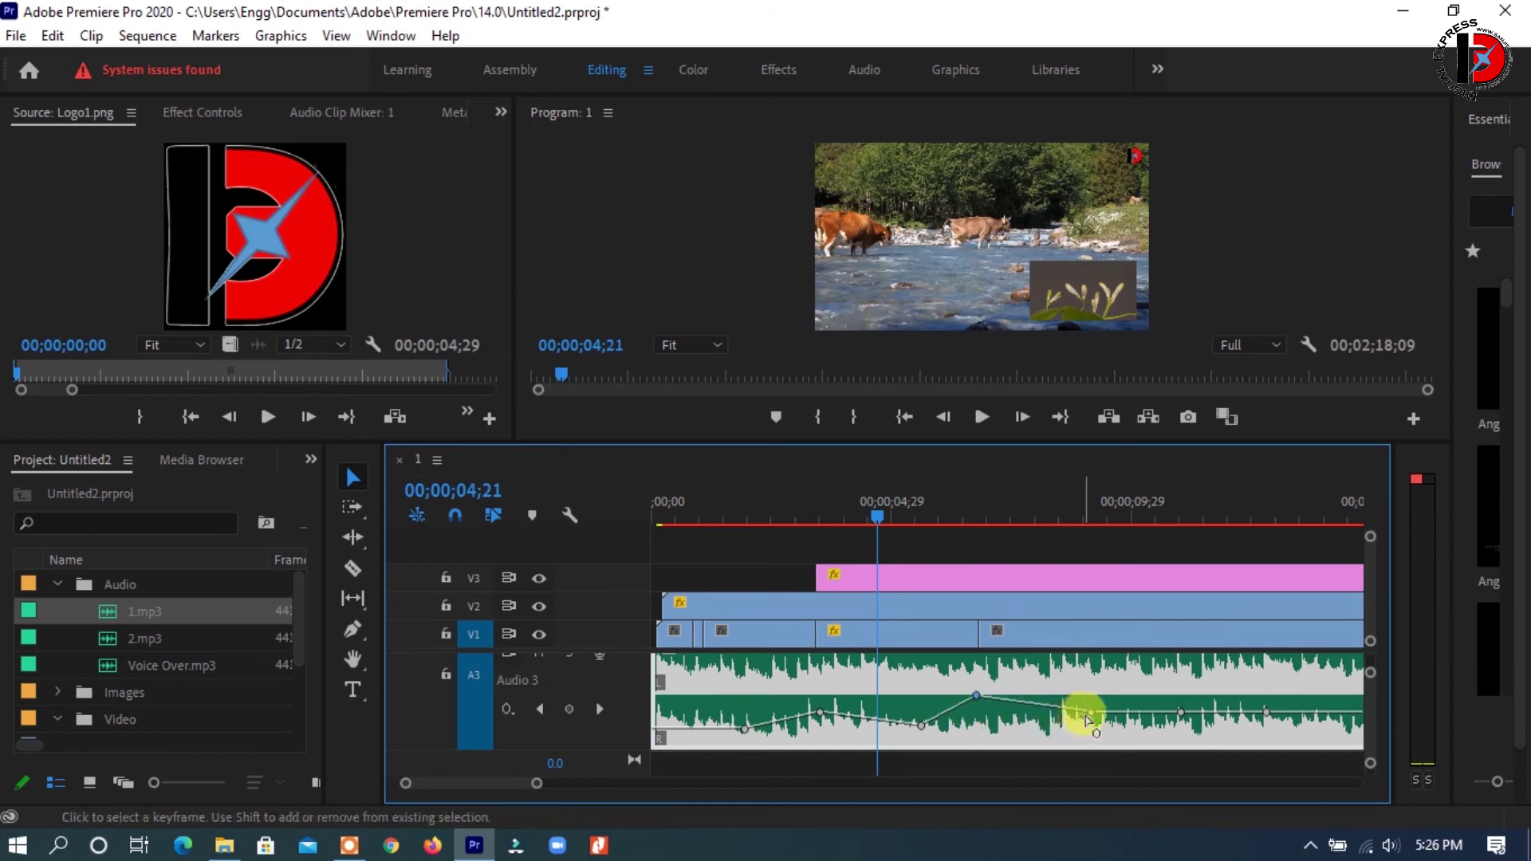
{"action": "mouse_move", "coordinate": [1089, 713]}
{"action": "left_mouse_down"}
{"action": "mouse_move", "coordinate": [1191, 725]}
{"action": "mouse_move", "coordinate": [1269, 696]}
{"action": "left_mouse_up"}
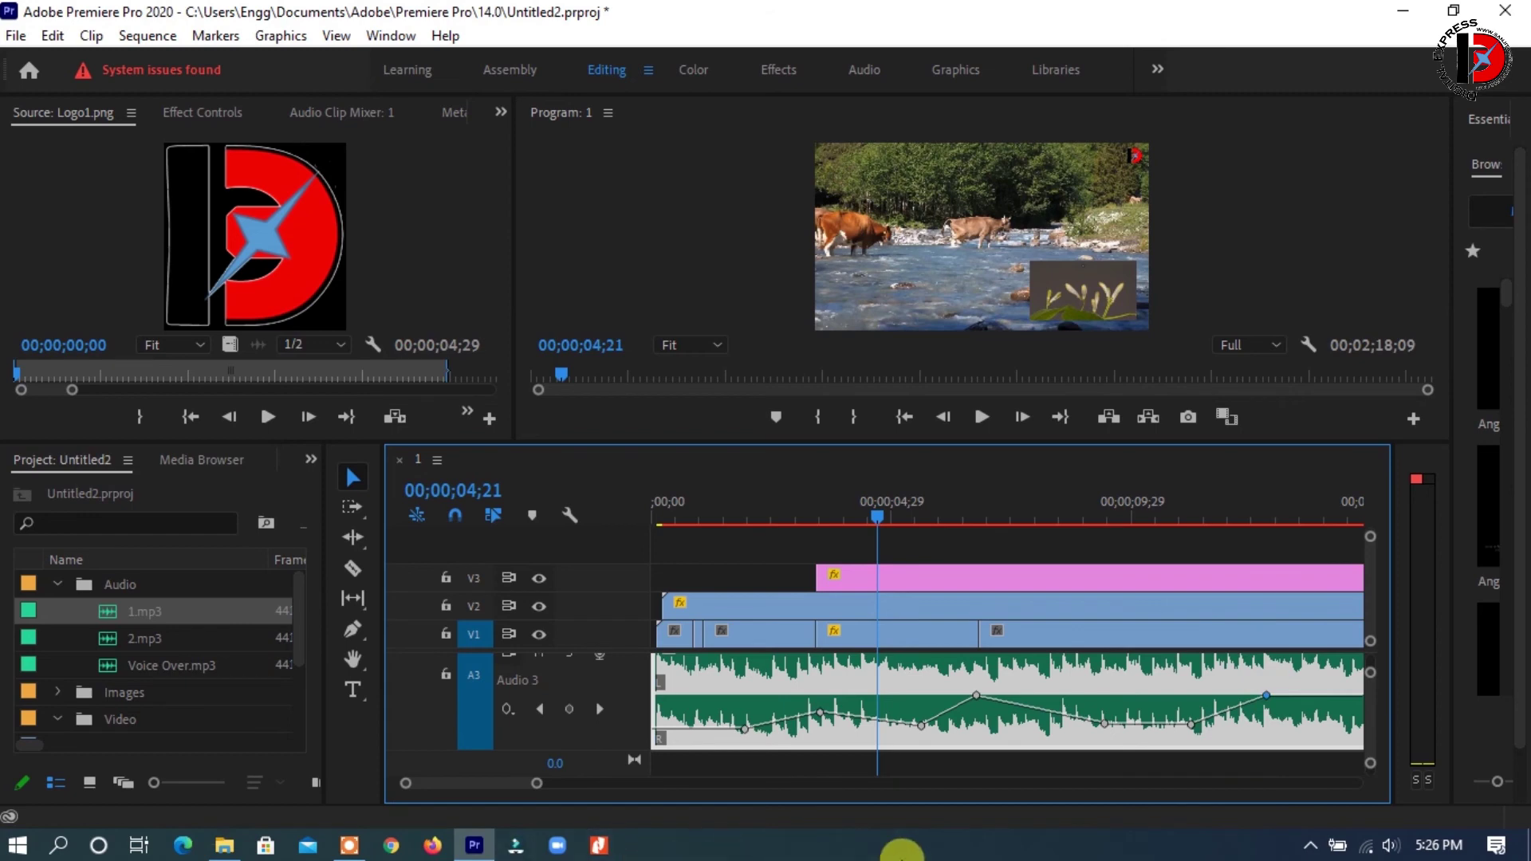
Scroll the timeline right, add three more volume keyframes to the later music, and select the last
{"action": "left_click_drag", "start_coordinate": [480, 783], "coordinate": [495, 783]}
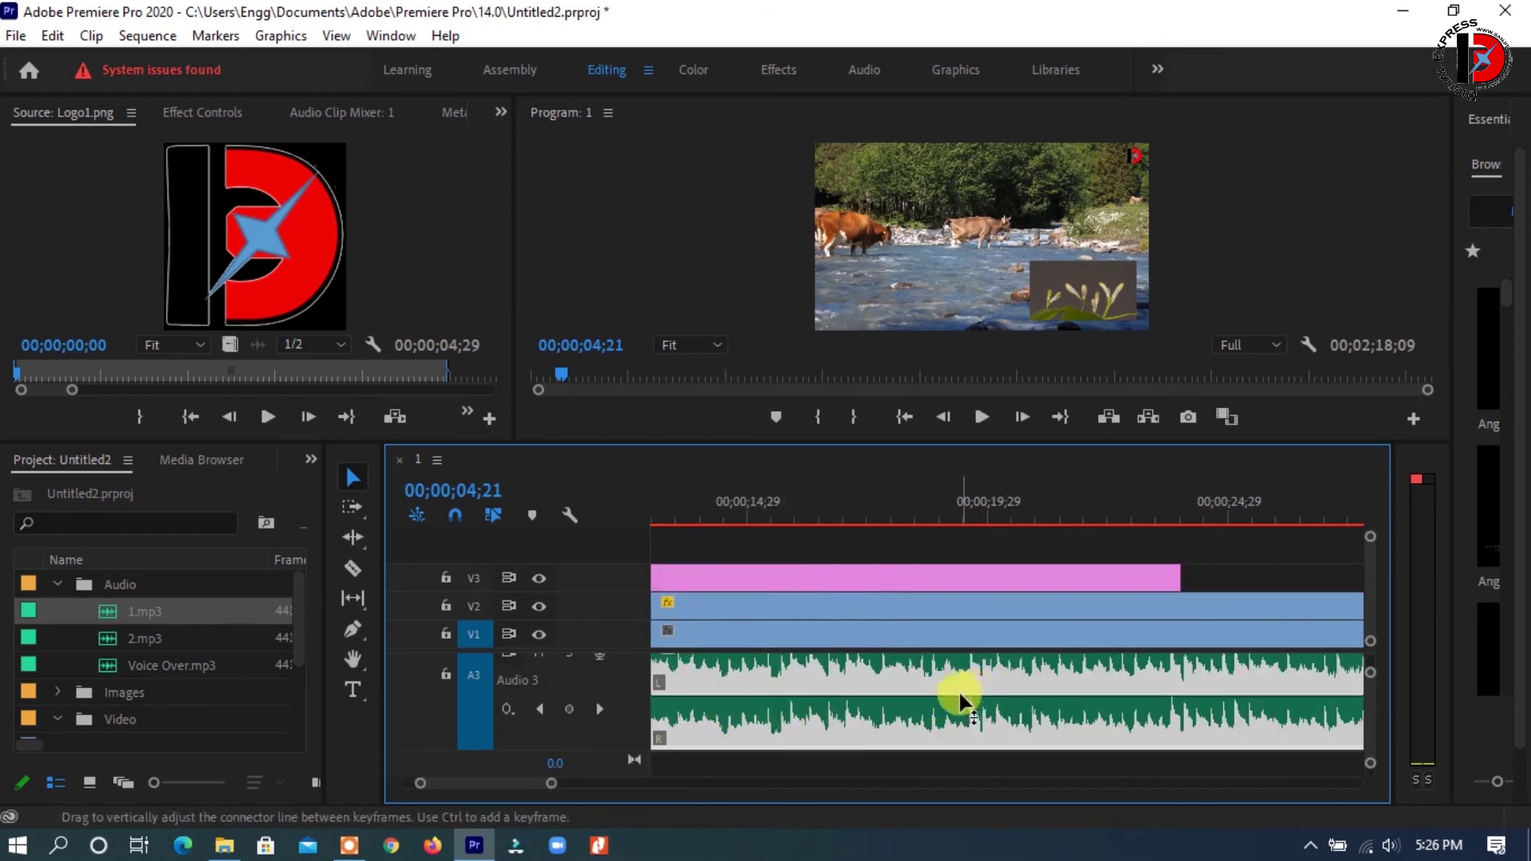
{"action": "left_click_drag", "start_coordinate": [534, 784], "coordinate": [519, 783]}
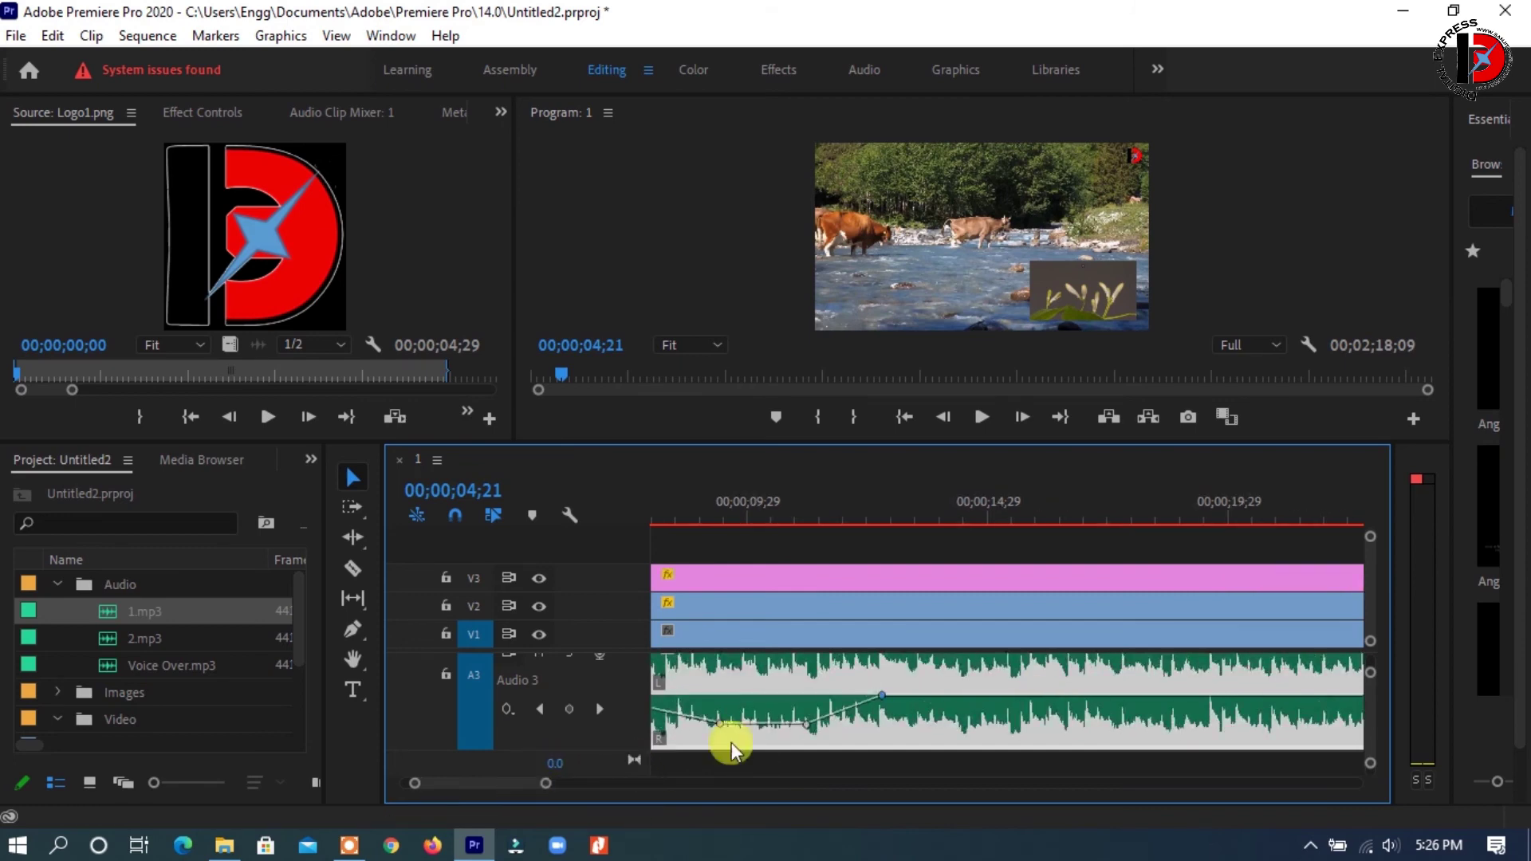
{"action": "left_click", "coordinate": [1013, 696], "text": "ctrl"}
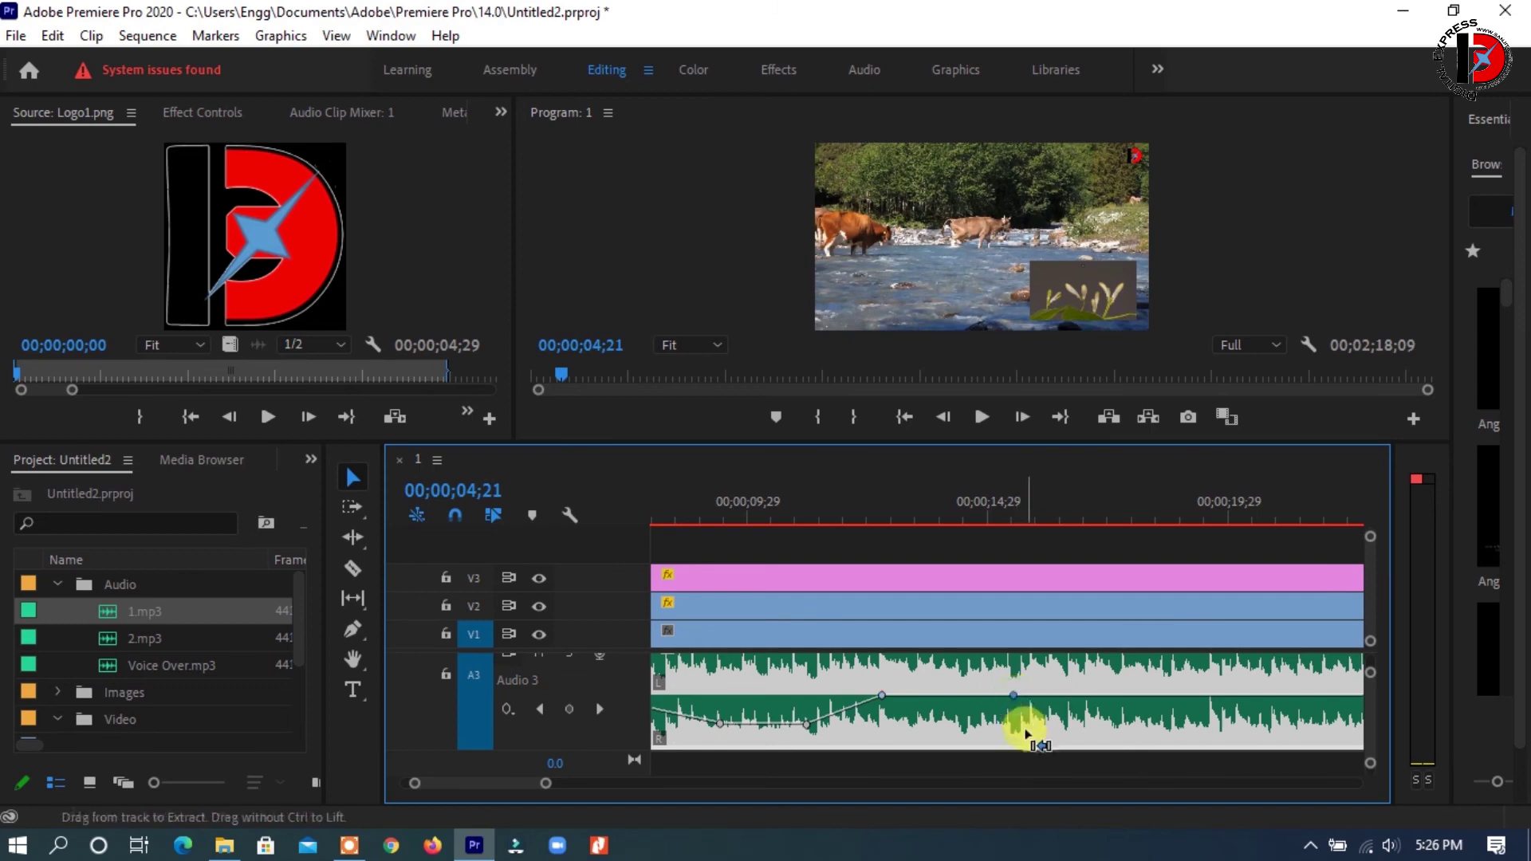
{"action": "left_click", "coordinate": [1088, 697], "text": "ctrl"}
{"action": "left_click", "coordinate": [1154, 696], "text": "ctrl"}
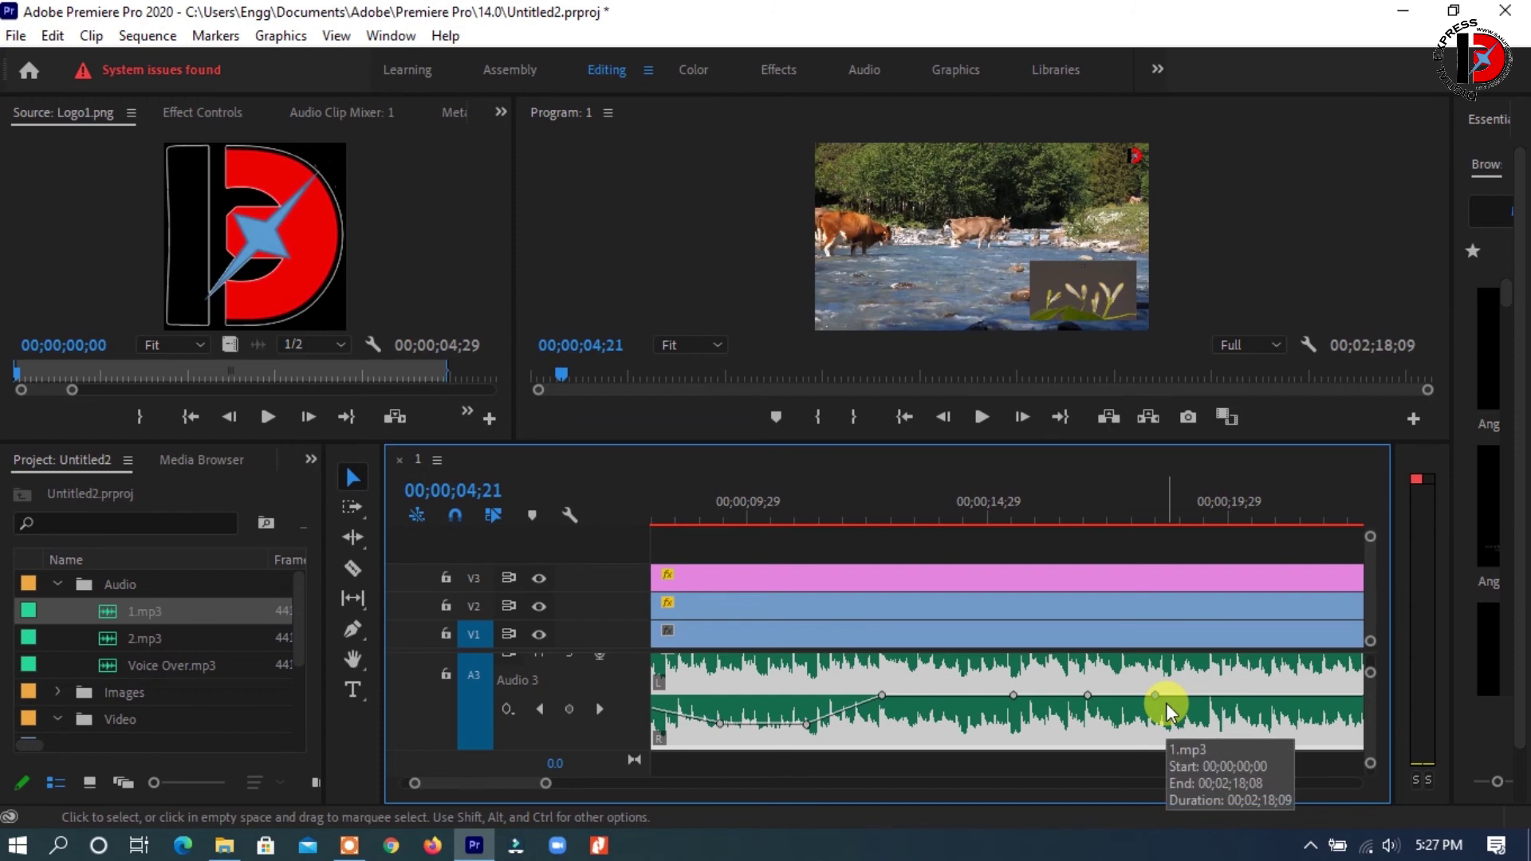
{"action": "left_click", "coordinate": [1160, 700]}
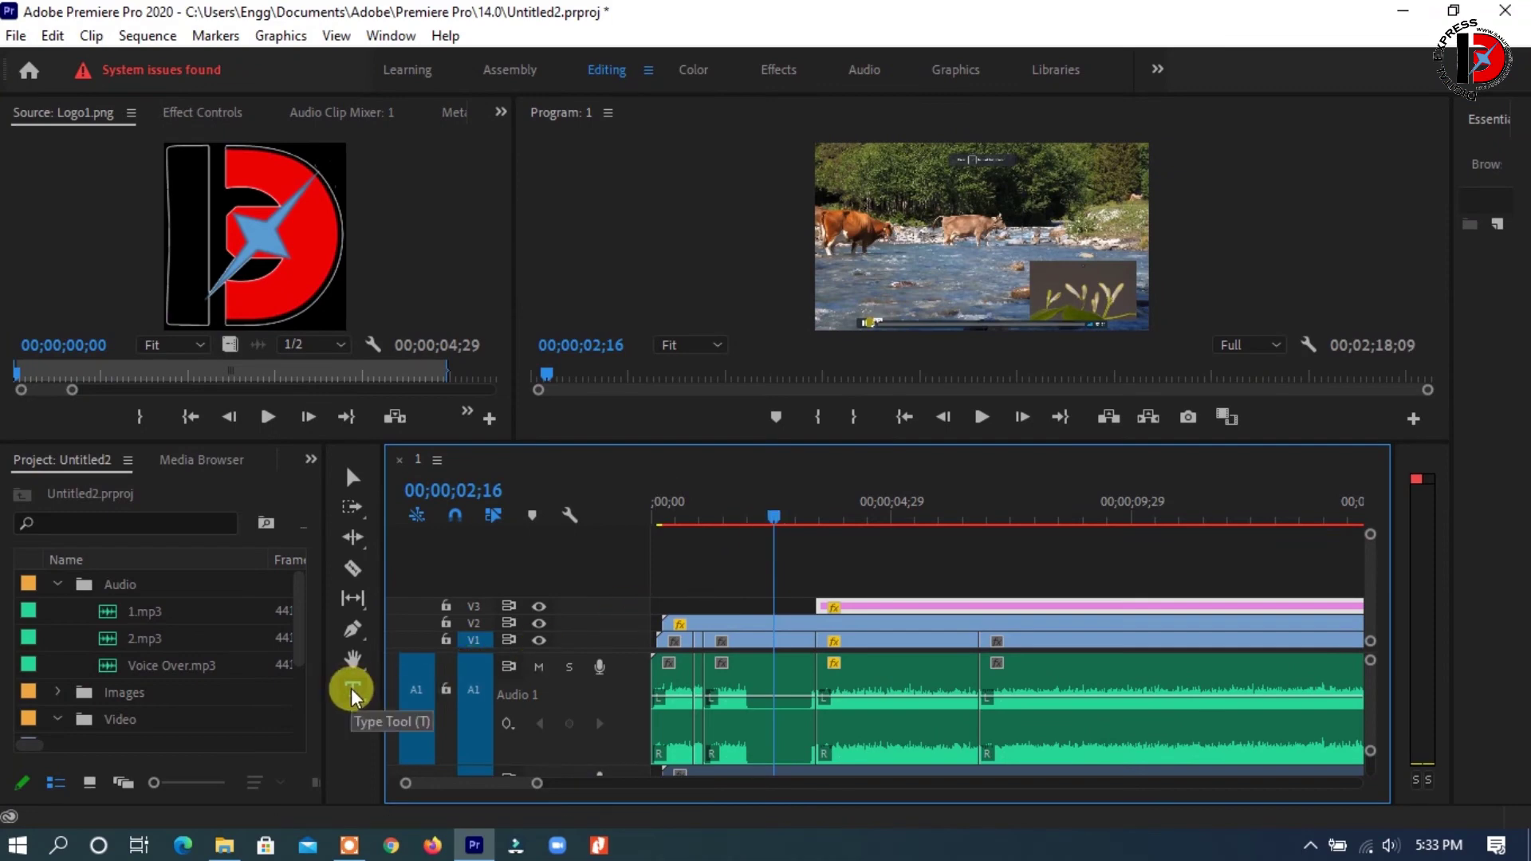
Start a horizontal text title on the video frame, typing 'Digita'
{"action": "left_click", "coordinate": [352, 692]}
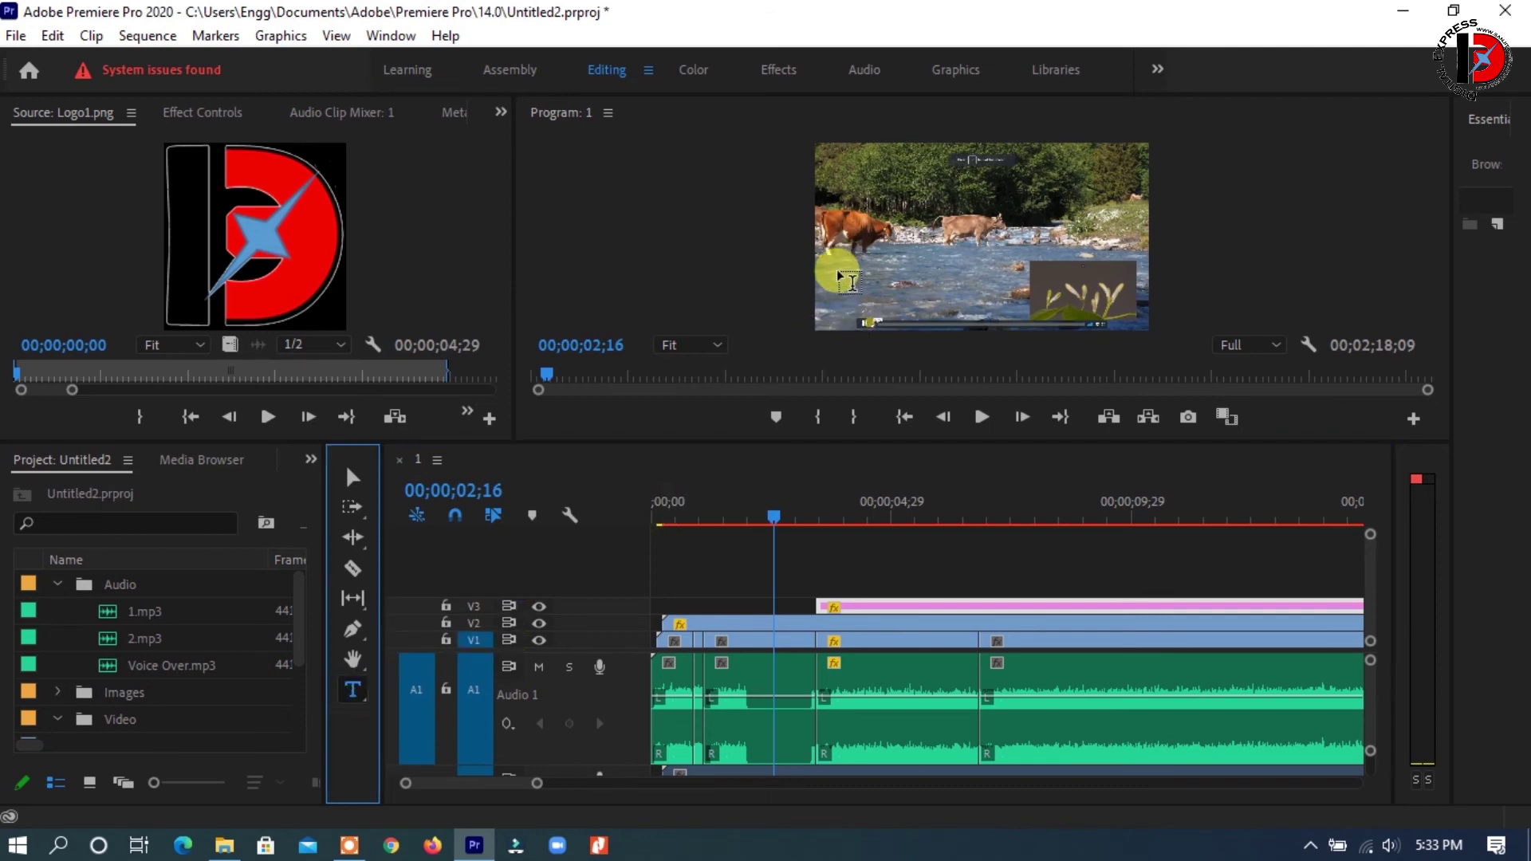
{"action": "left_click", "coordinate": [857, 264]}
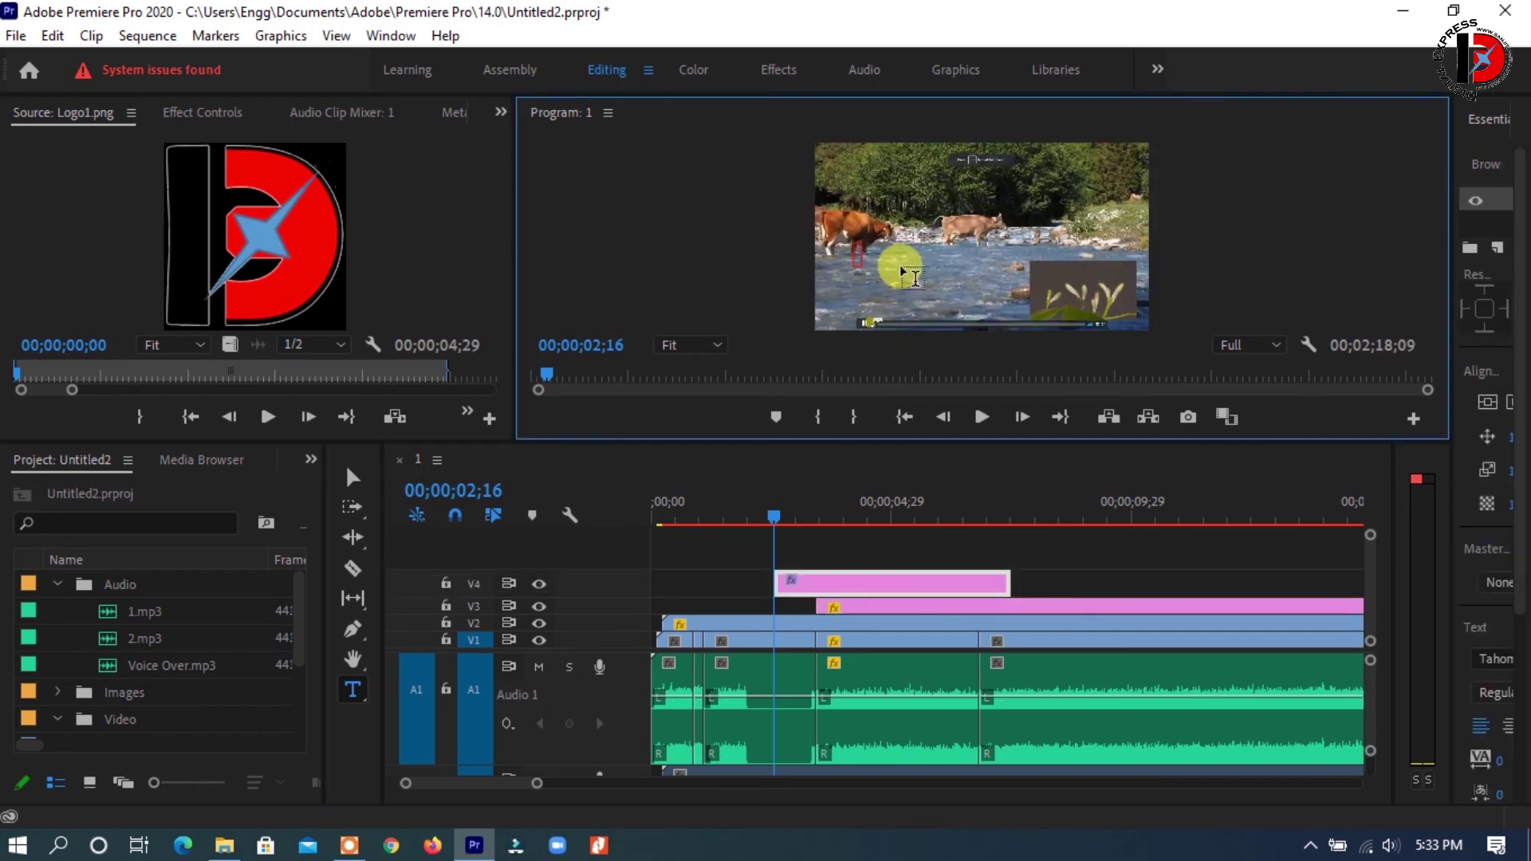
{"action": "type", "text": "Digita"}
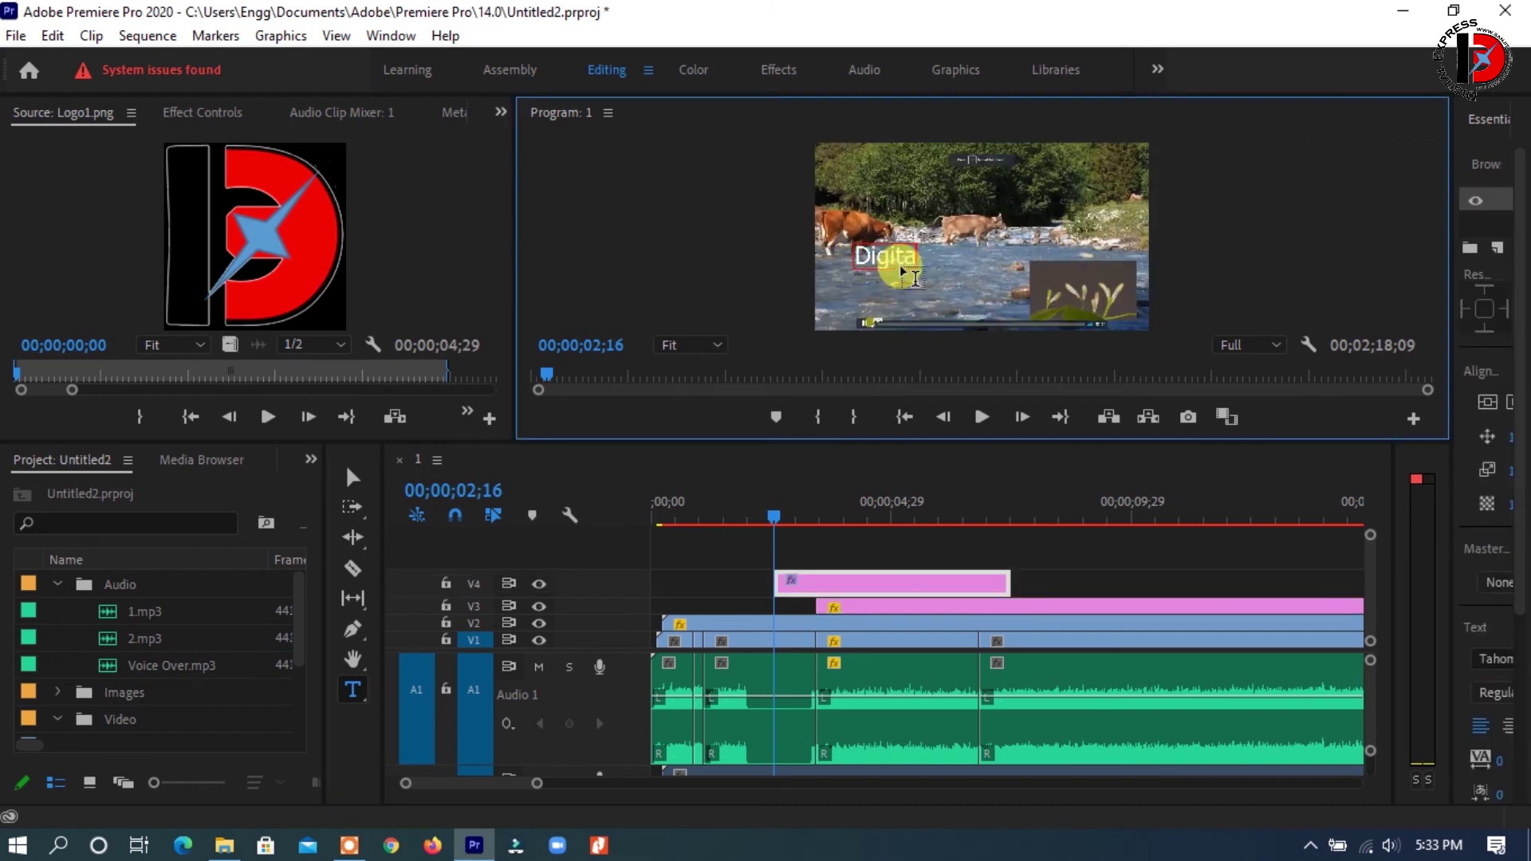
Type 'Digital' as vertical text near the frame's top left, then set the playhead to 9 seconds
{"action": "left_click", "coordinate": [354, 693]}
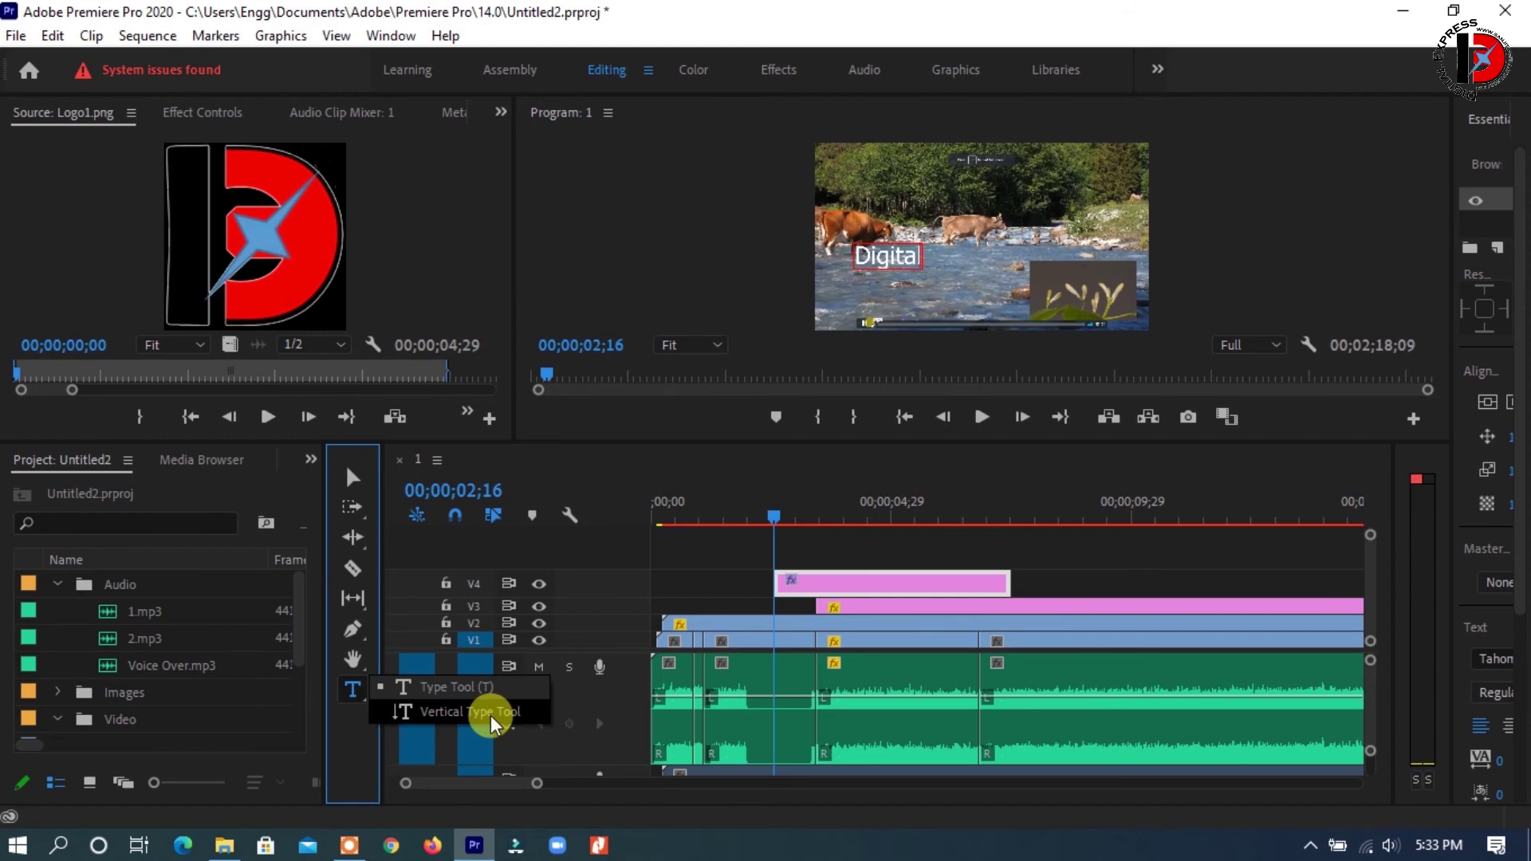
{"action": "left_click", "coordinate": [493, 721]}
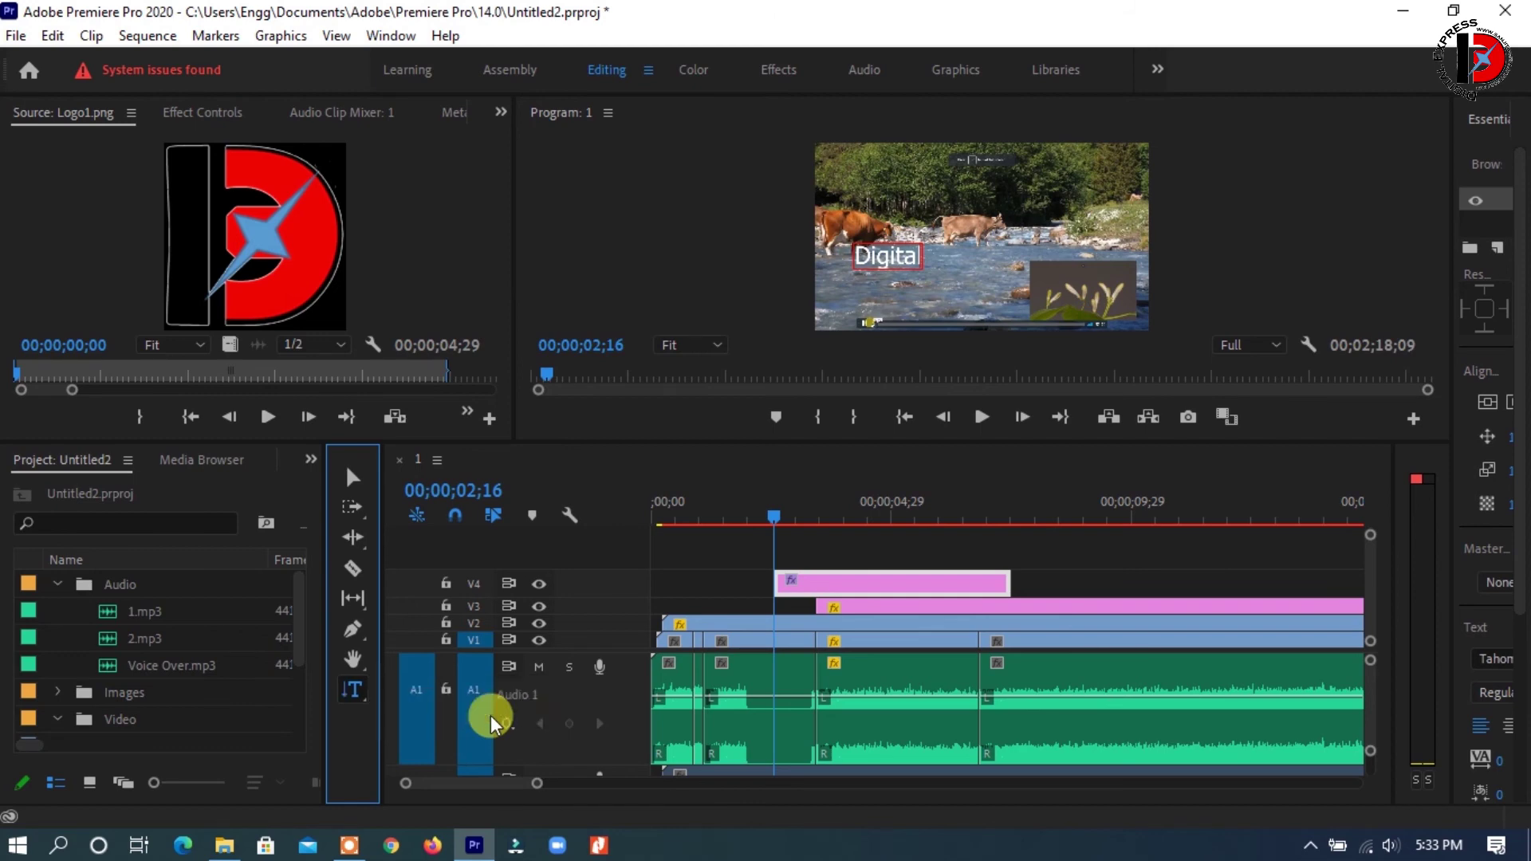
{"action": "left_click", "coordinate": [832, 172]}
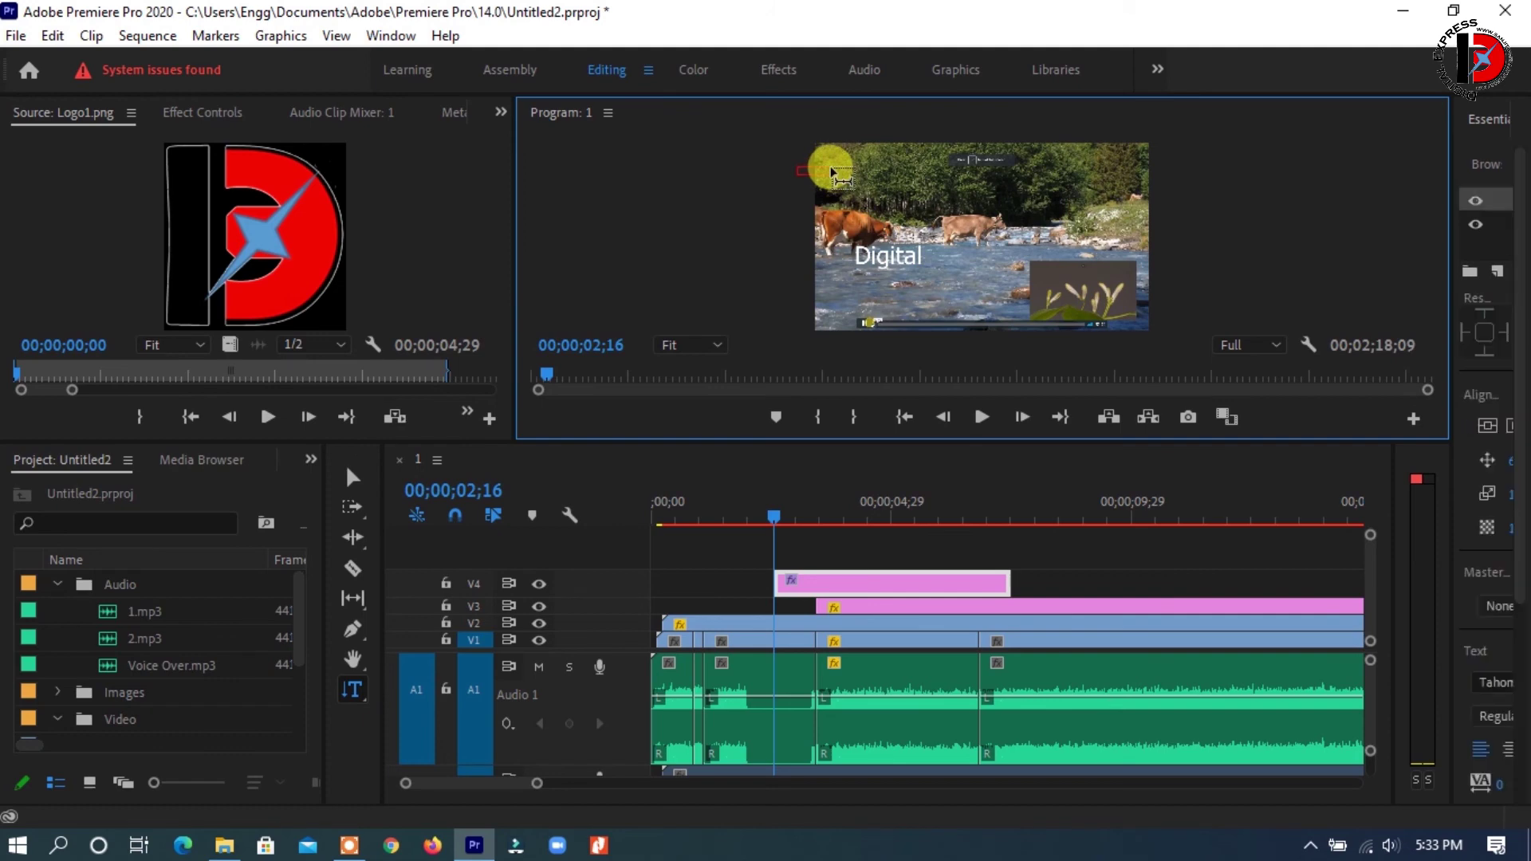
{"action": "type", "text": "Digital"}
{"action": "left_click", "coordinate": [1086, 520]}
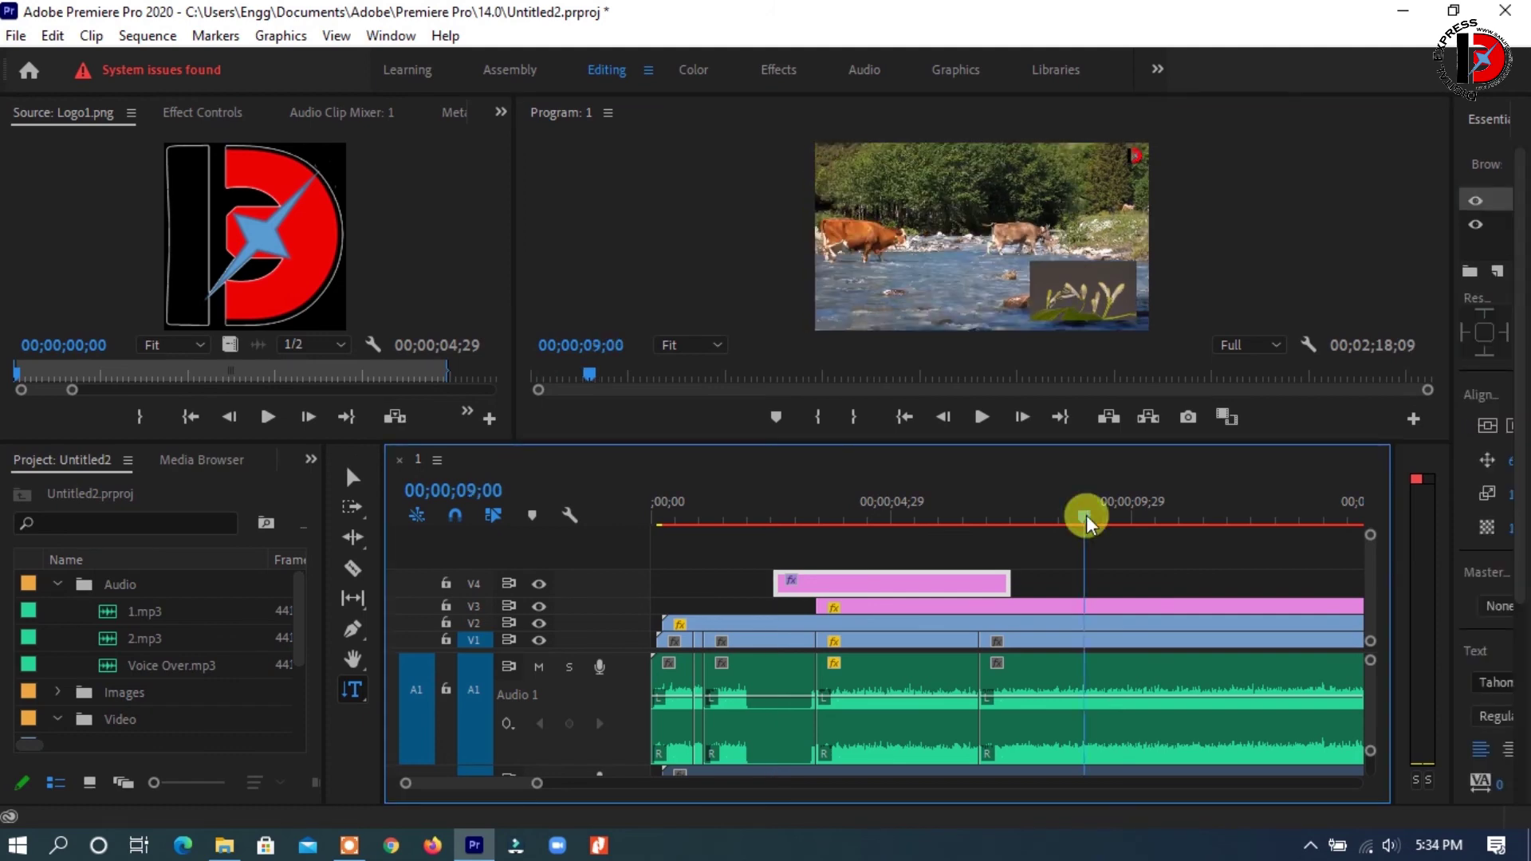
Add a 'New Text Layer' title on V4 at 00;00;09;16 with Ctrl+T and save the project
{"action": "left_click_drag", "start_coordinate": [1088, 522], "coordinate": [1081, 521]}
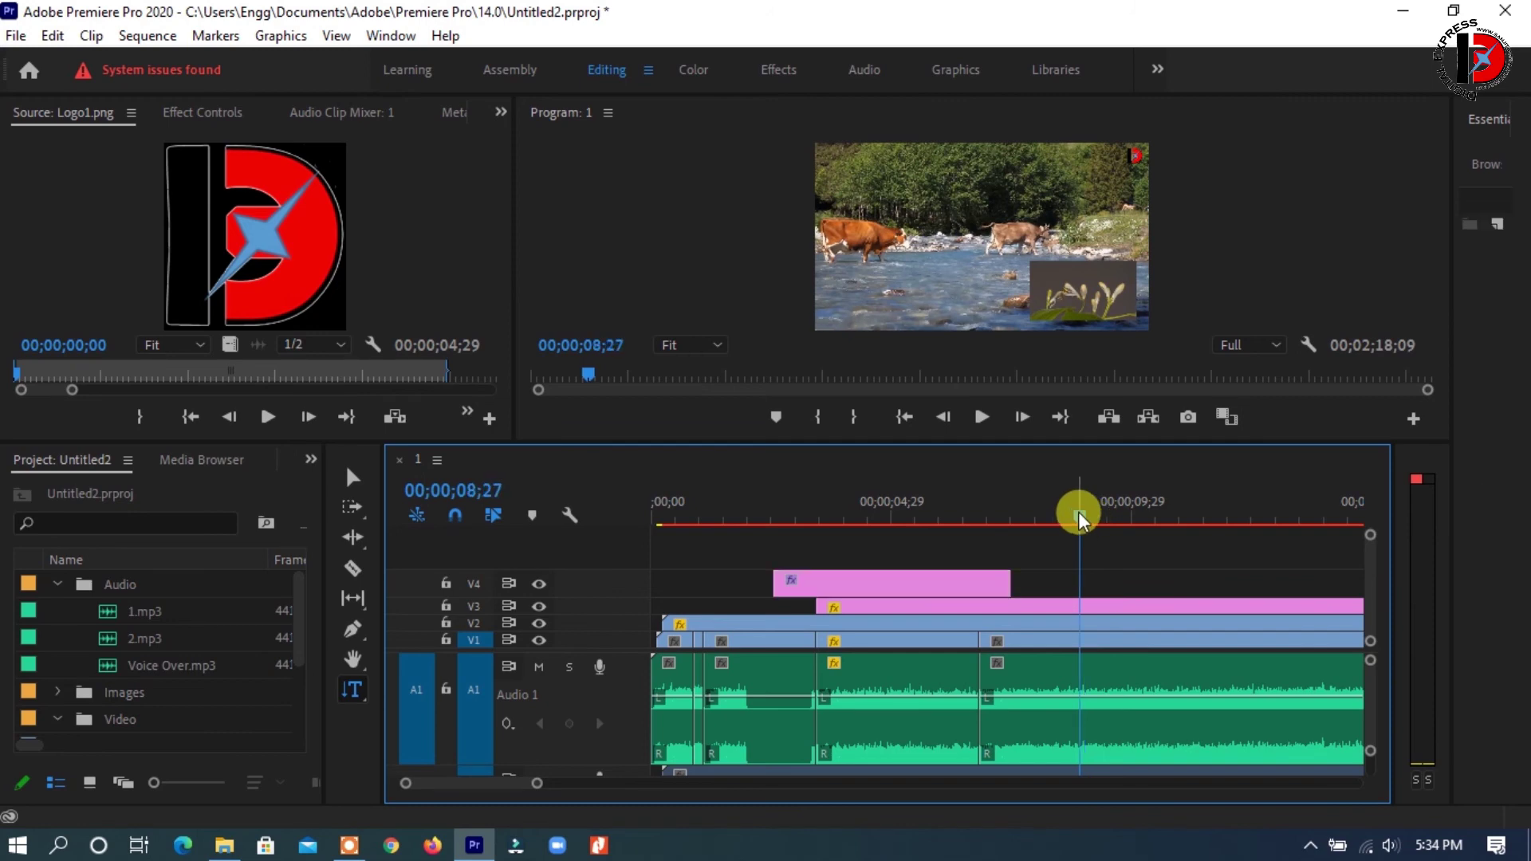
{"action": "left_click_drag", "start_coordinate": [1080, 520], "coordinate": [1111, 517]}
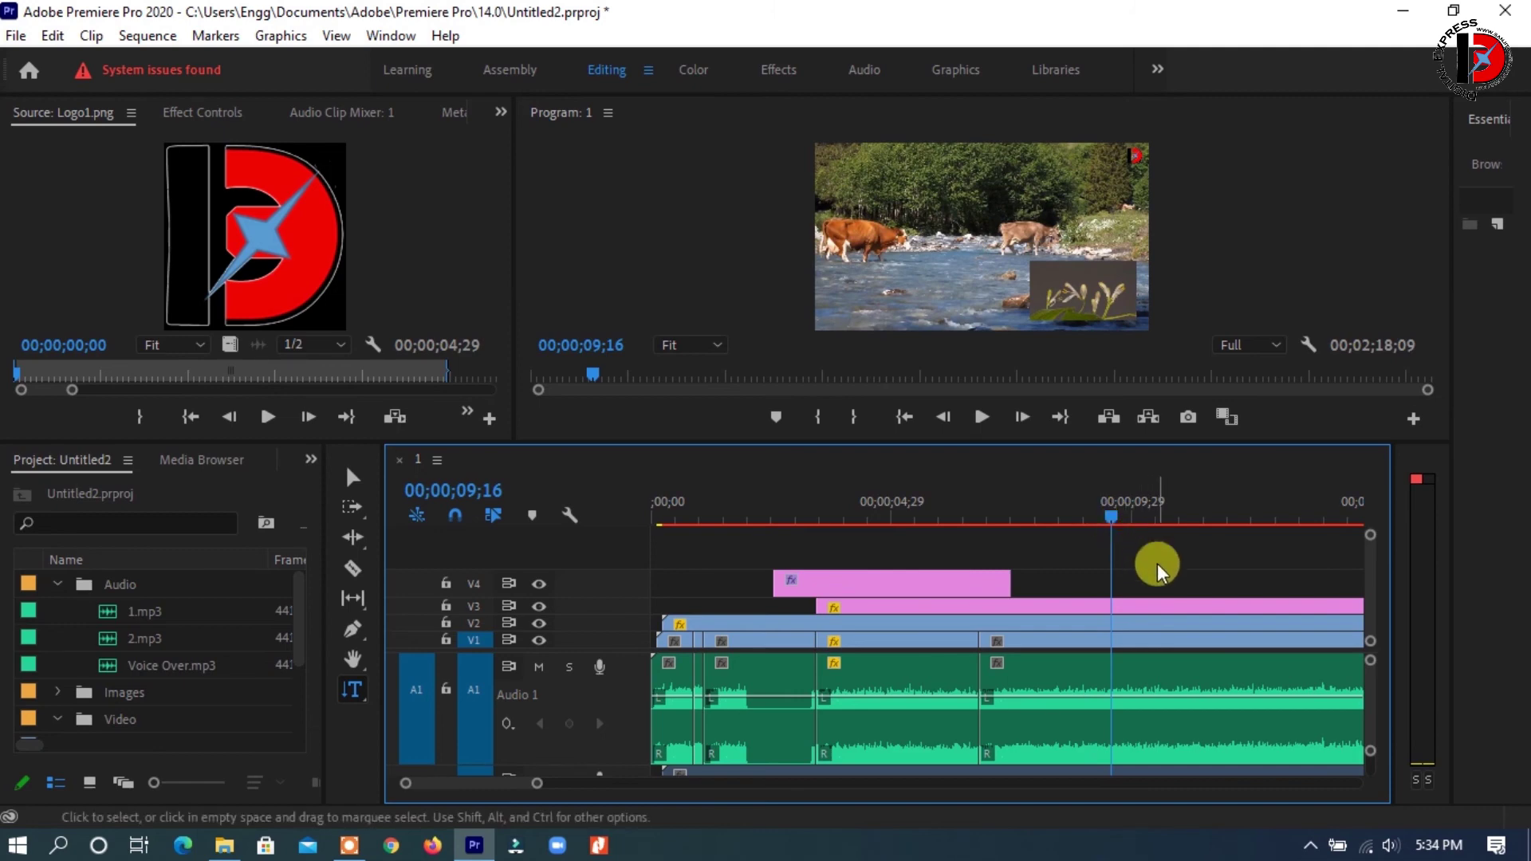
{"action": "key", "text": "ctrl+t"}
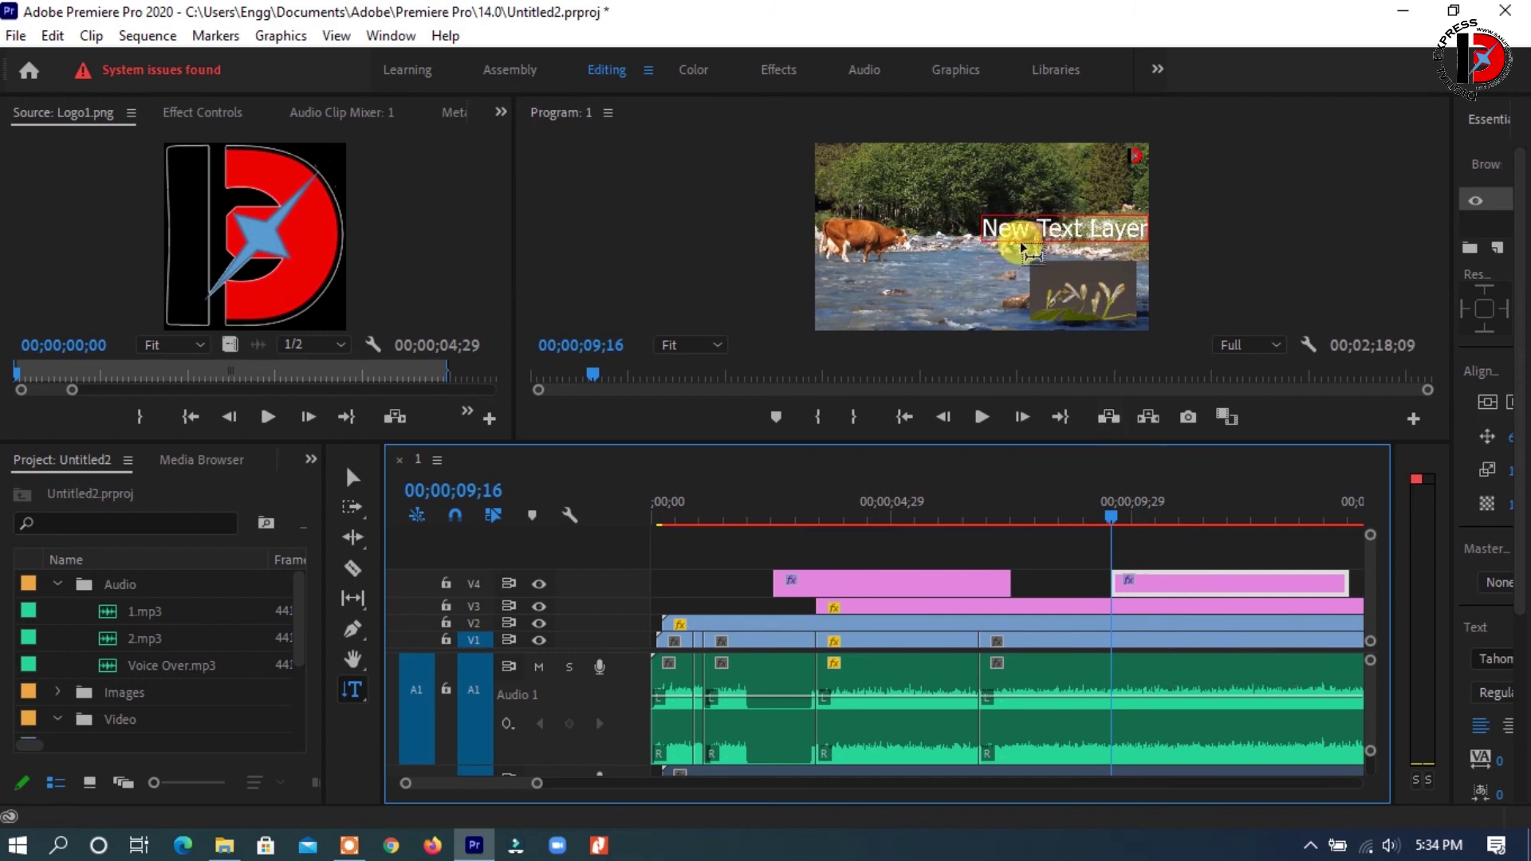
{"action": "key", "text": "ctrl+s"}
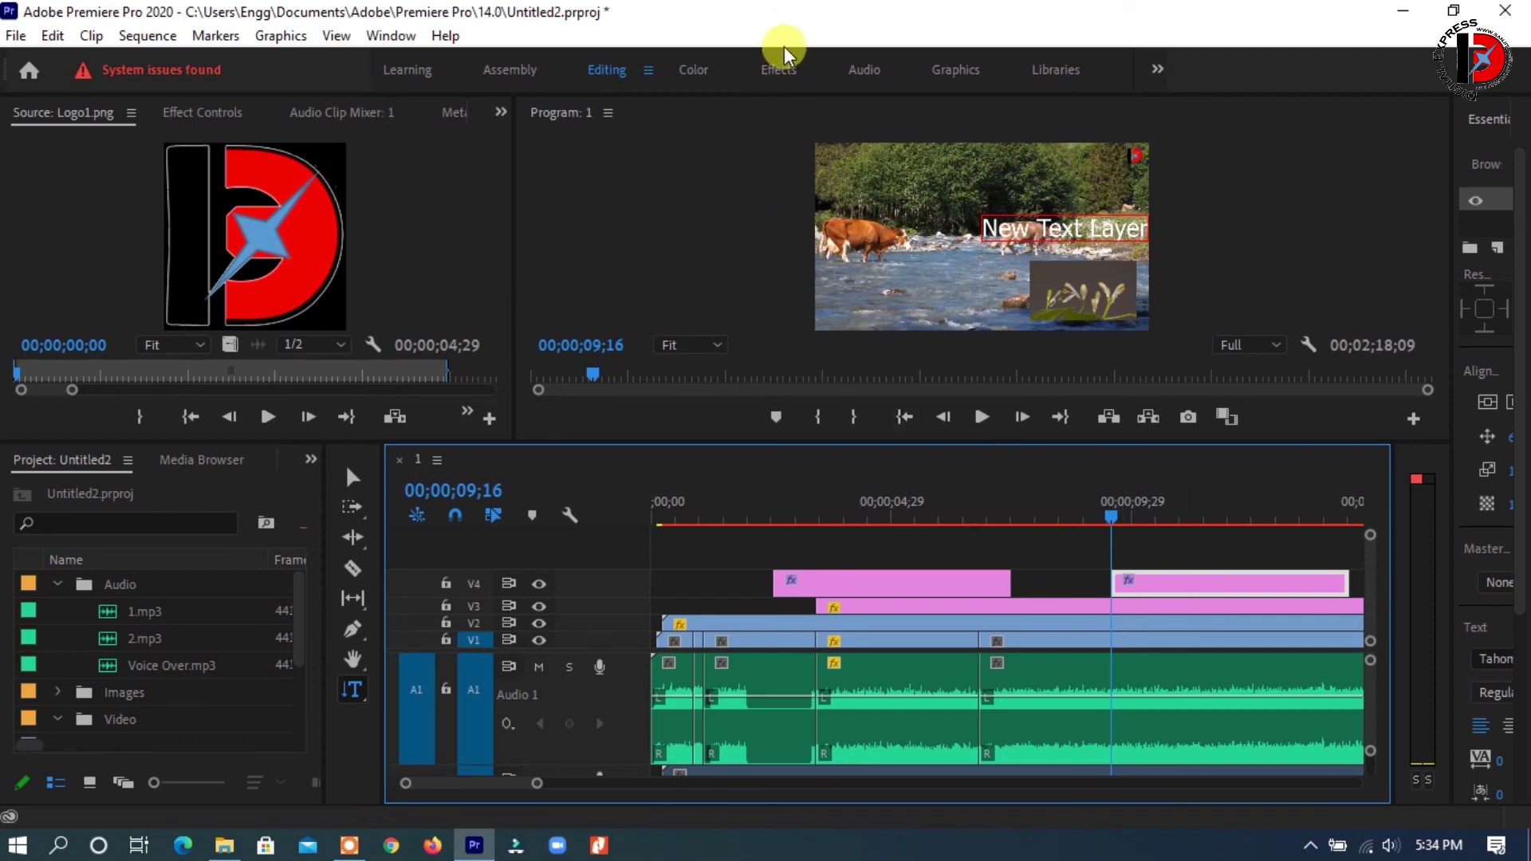
In the Effects workspace, enlarge the title, reposition it to 590, 243, and expand its text properties
{"action": "left_click", "coordinate": [770, 77]}
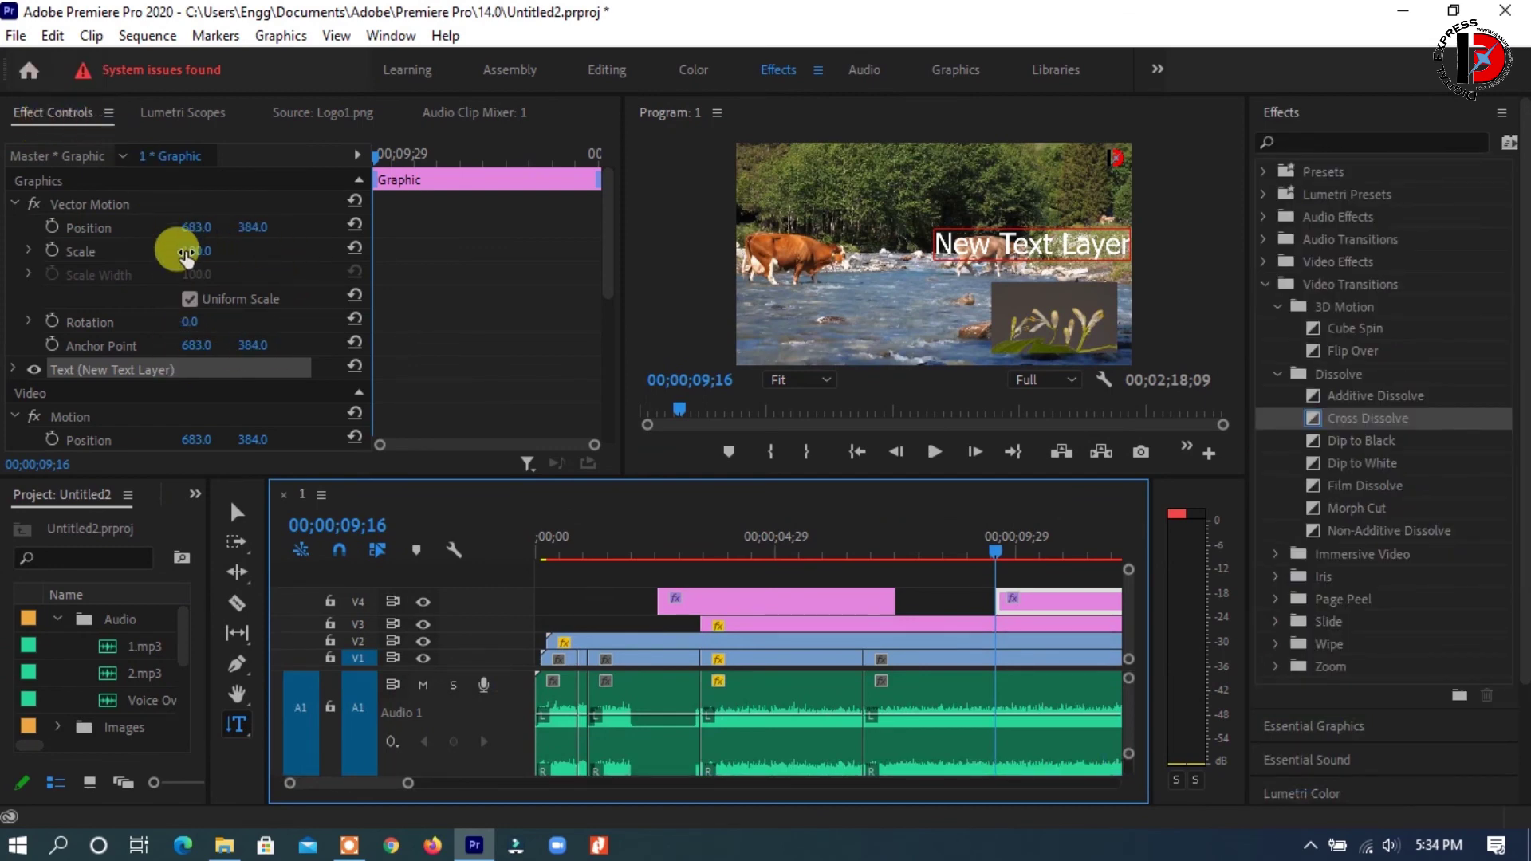
{"action": "left_click_drag", "start_coordinate": [185, 251], "coordinate": [209, 251]}
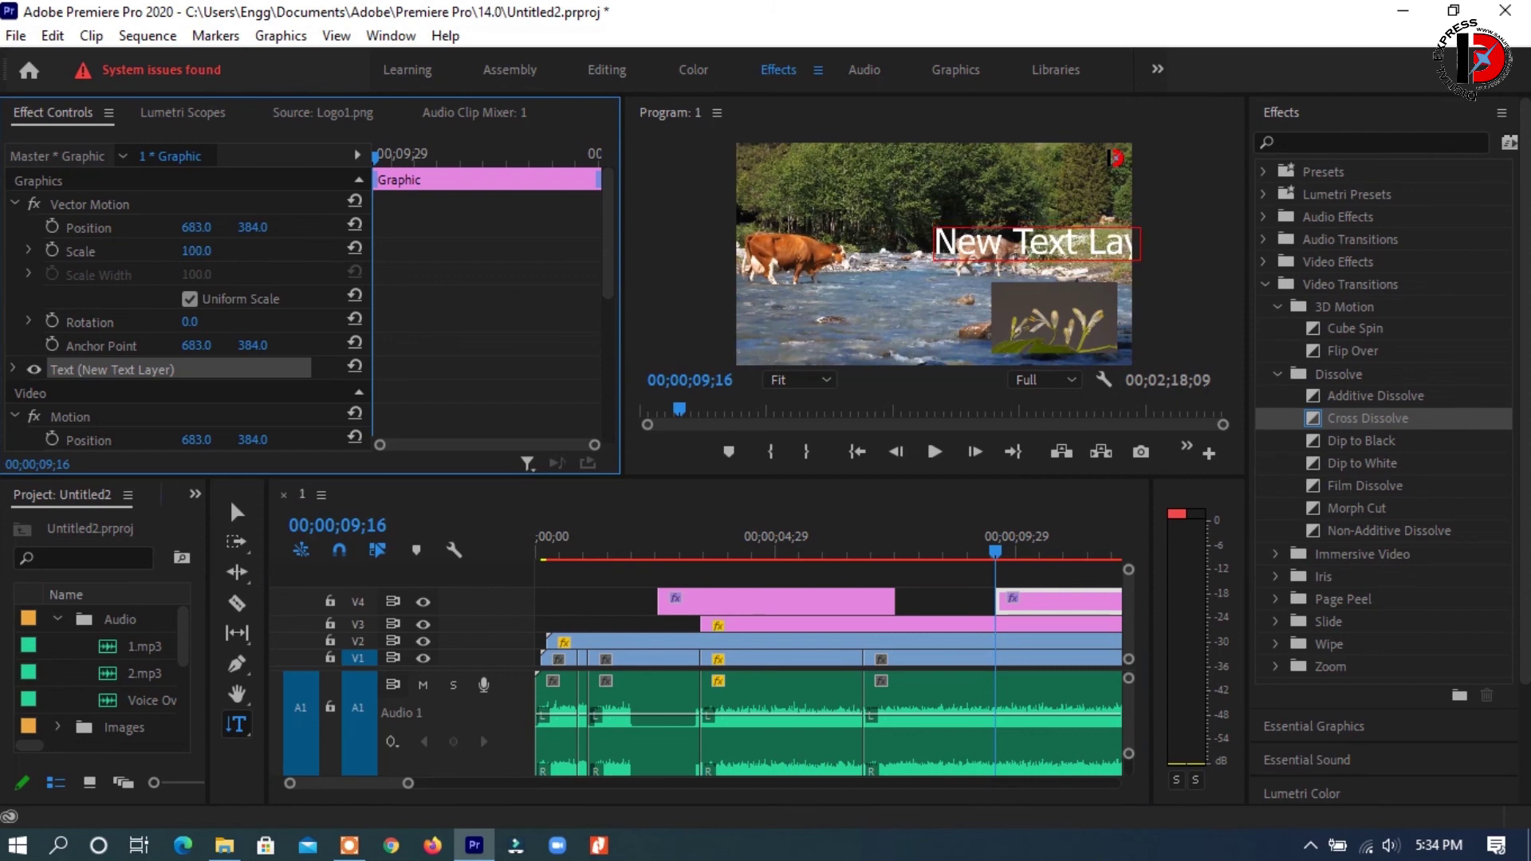
{"action": "mouse_move", "coordinate": [198, 227]}
{"action": "left_mouse_down"}
{"action": "mouse_move", "coordinate": [182, 227]}
{"action": "mouse_move", "coordinate": [255, 228]}
{"action": "mouse_move", "coordinate": [266, 301]}
{"action": "left_mouse_up"}
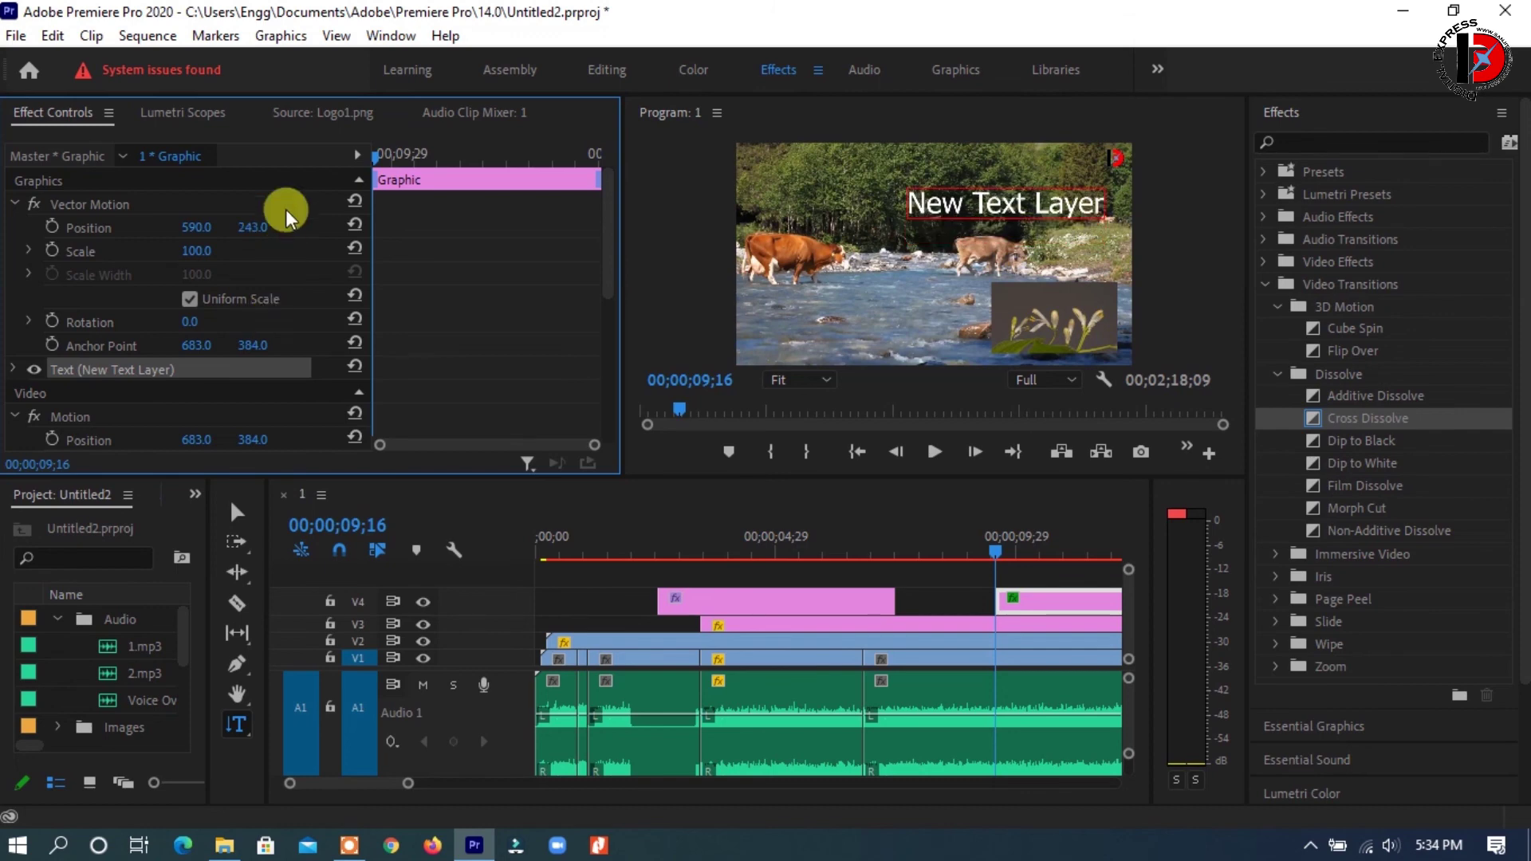
{"action": "left_click", "coordinate": [13, 370]}
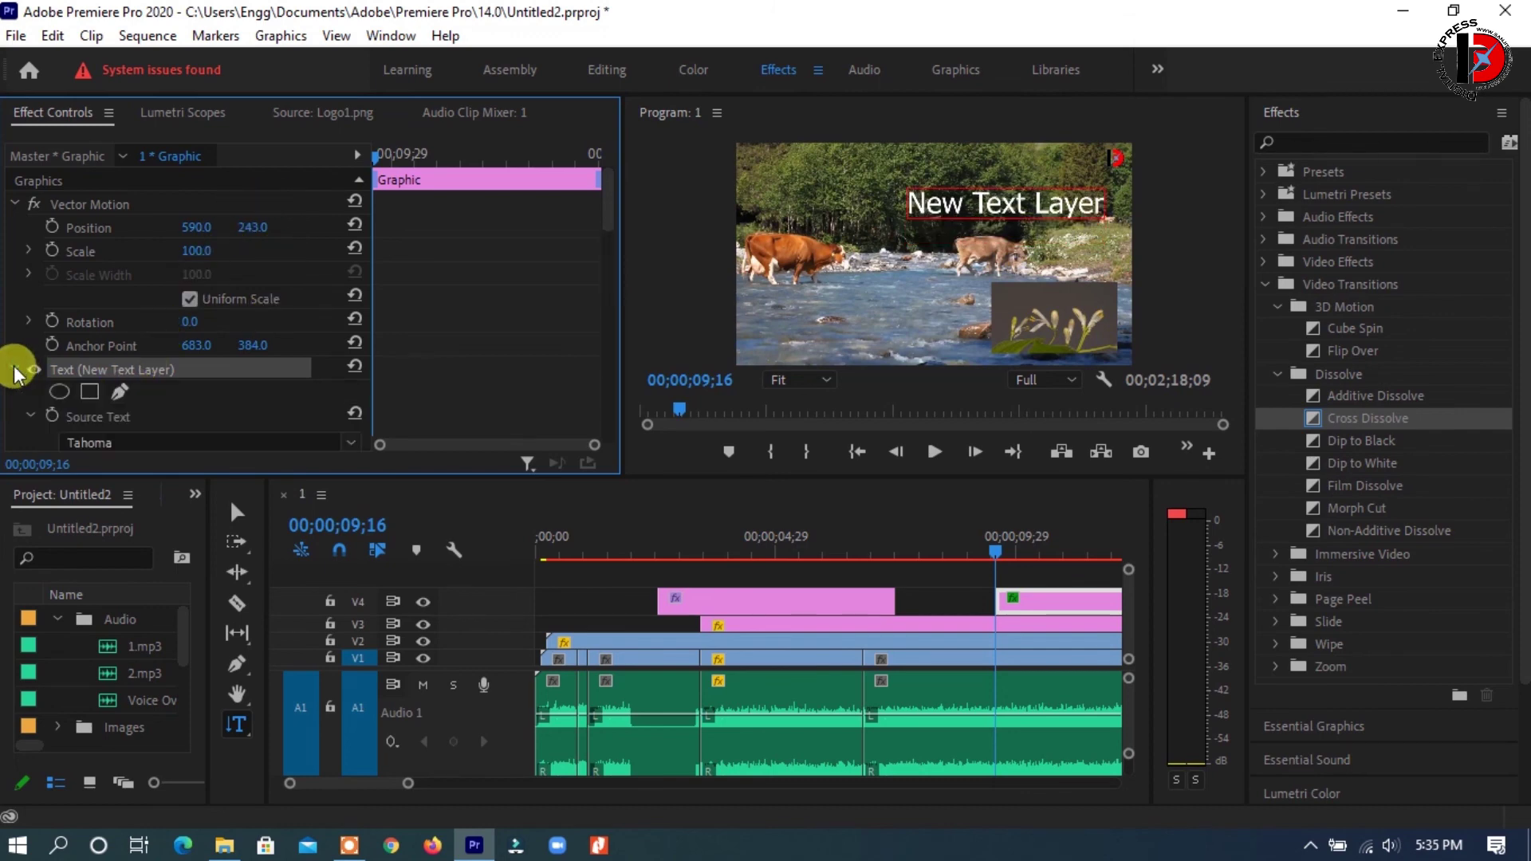
Set the title font to Wide Latin, keep it left-aligned, and widen tracking to 28
{"action": "left_click_drag", "start_coordinate": [608, 216], "coordinate": [608, 230]}
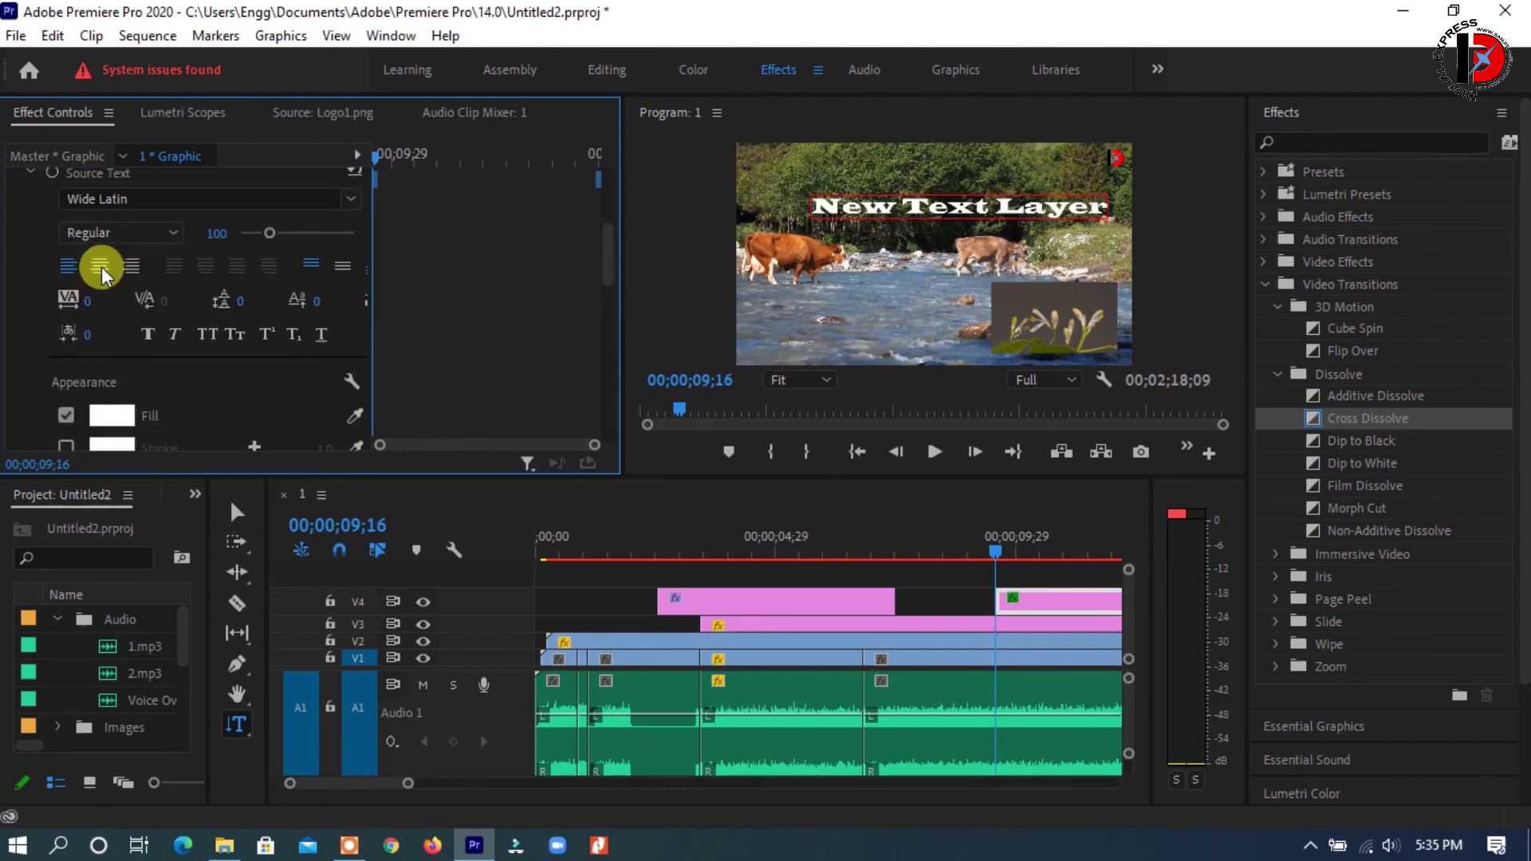
{"action": "left_click", "coordinate": [100, 266]}
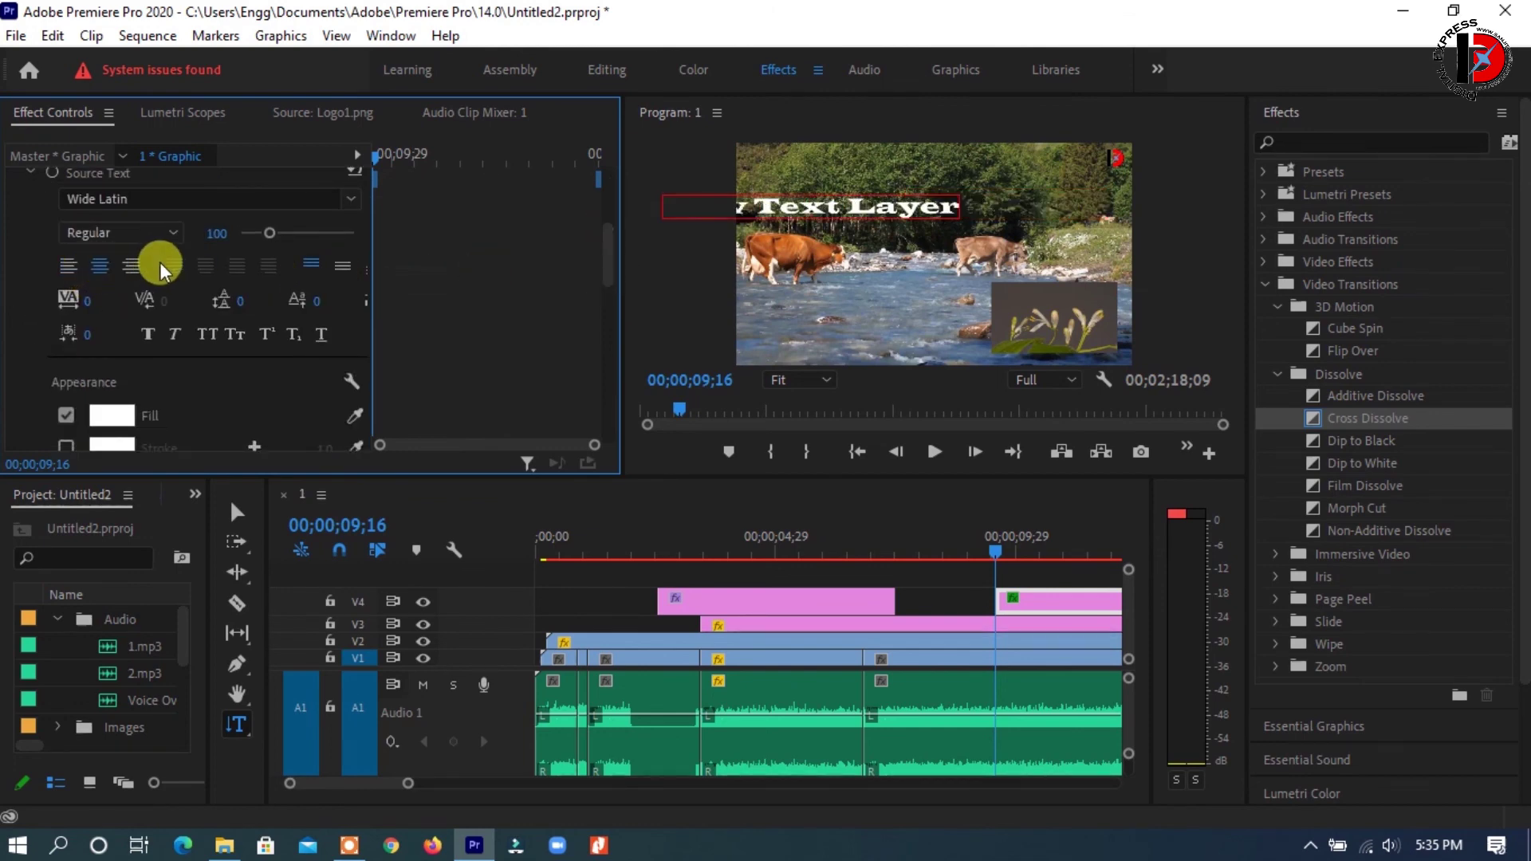
{"action": "left_click", "coordinate": [69, 266]}
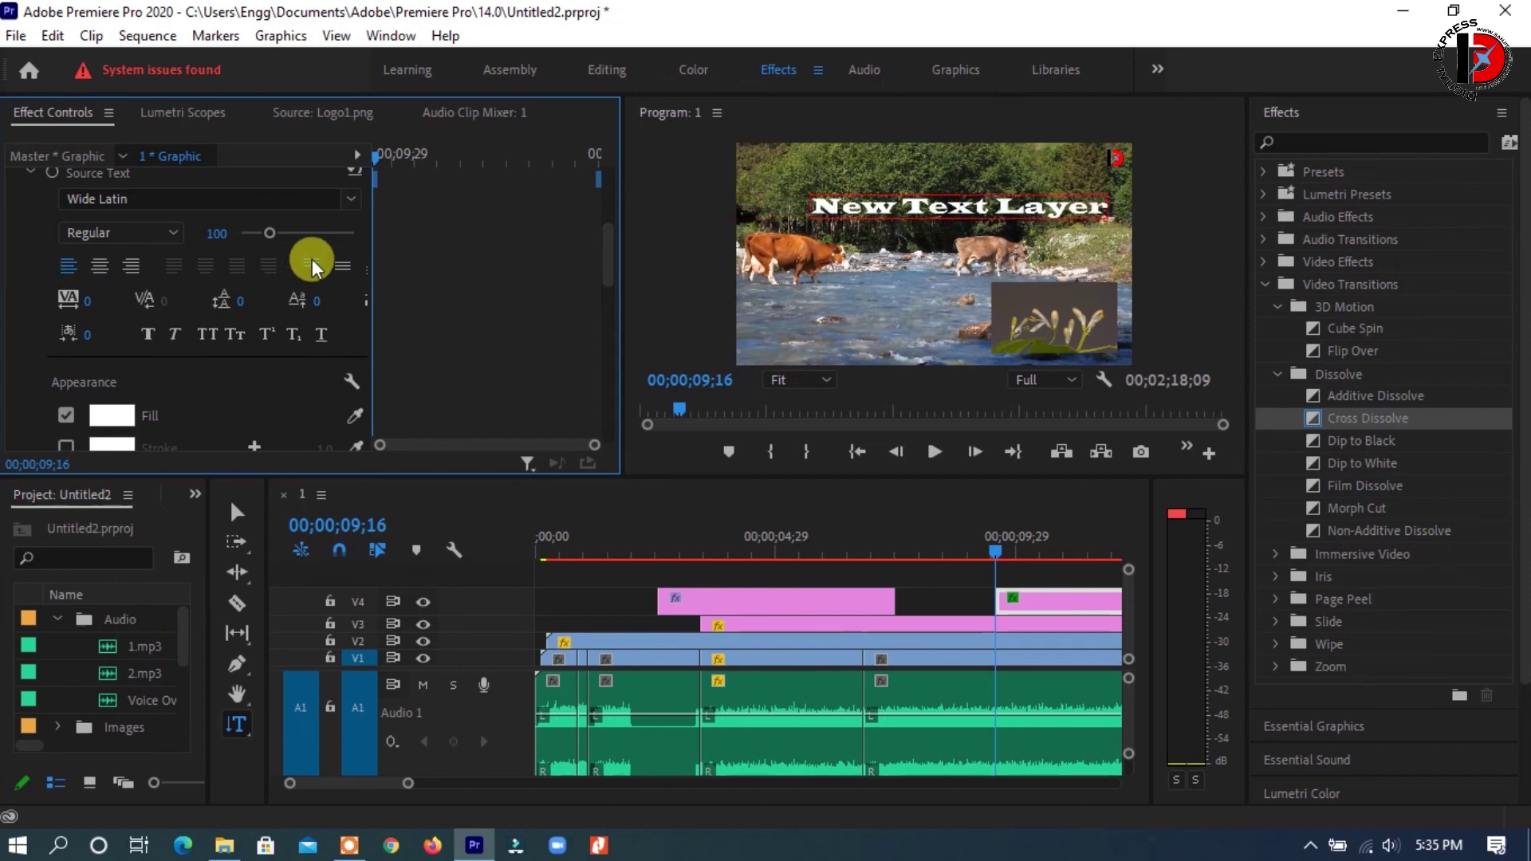
{"action": "left_click", "coordinate": [343, 265]}
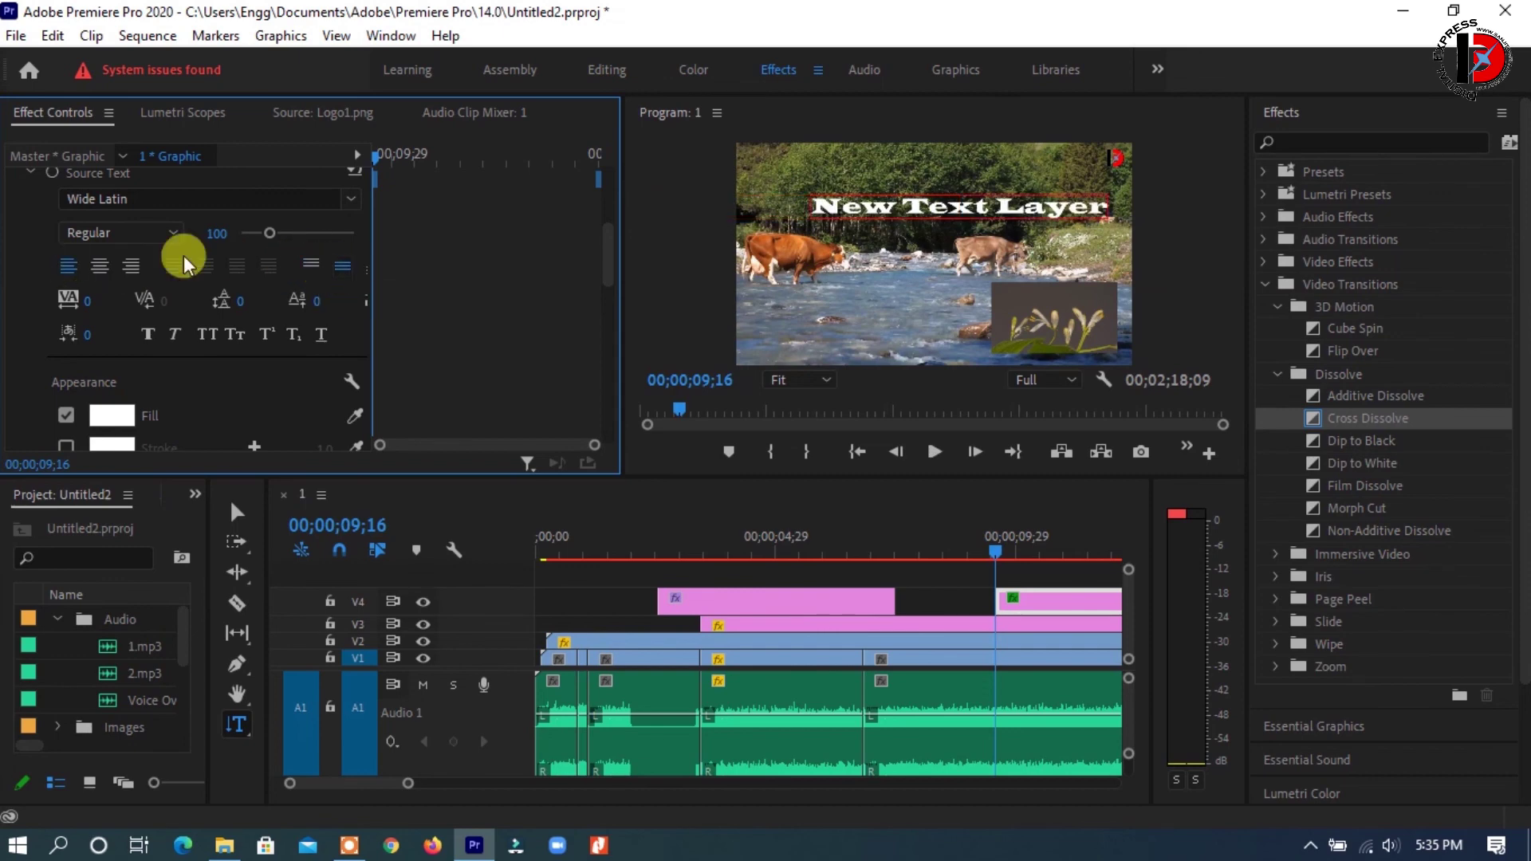
{"action": "left_click", "coordinate": [111, 266]}
{"action": "key", "text": "ctrl+z"}
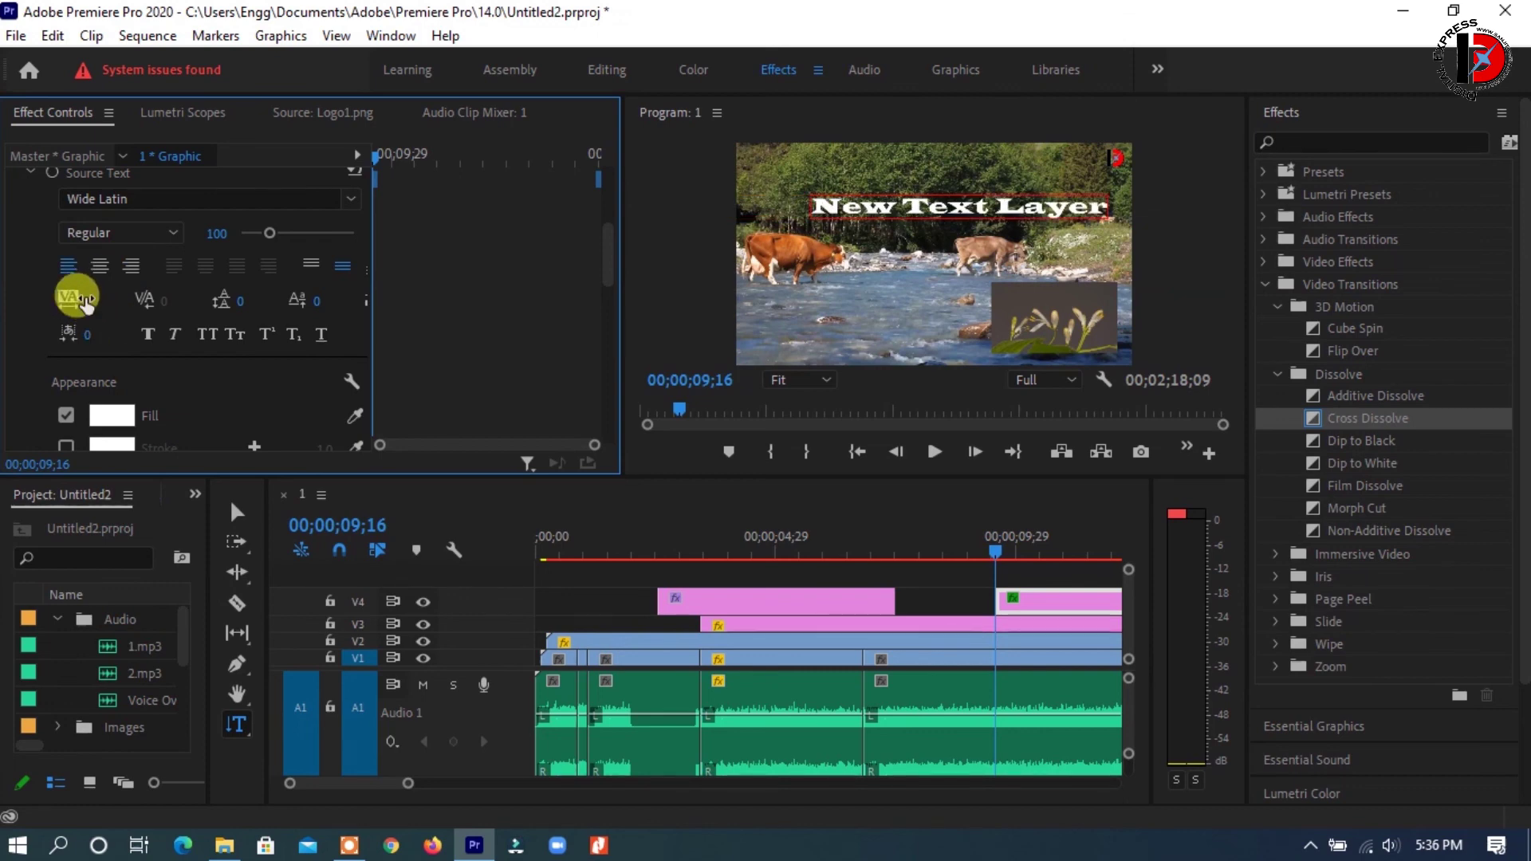
{"action": "mouse_move", "coordinate": [85, 305]}
{"action": "left_mouse_down"}
{"action": "mouse_move", "coordinate": [111, 304]}
{"action": "mouse_move", "coordinate": [168, 423]}
{"action": "left_mouse_up"}
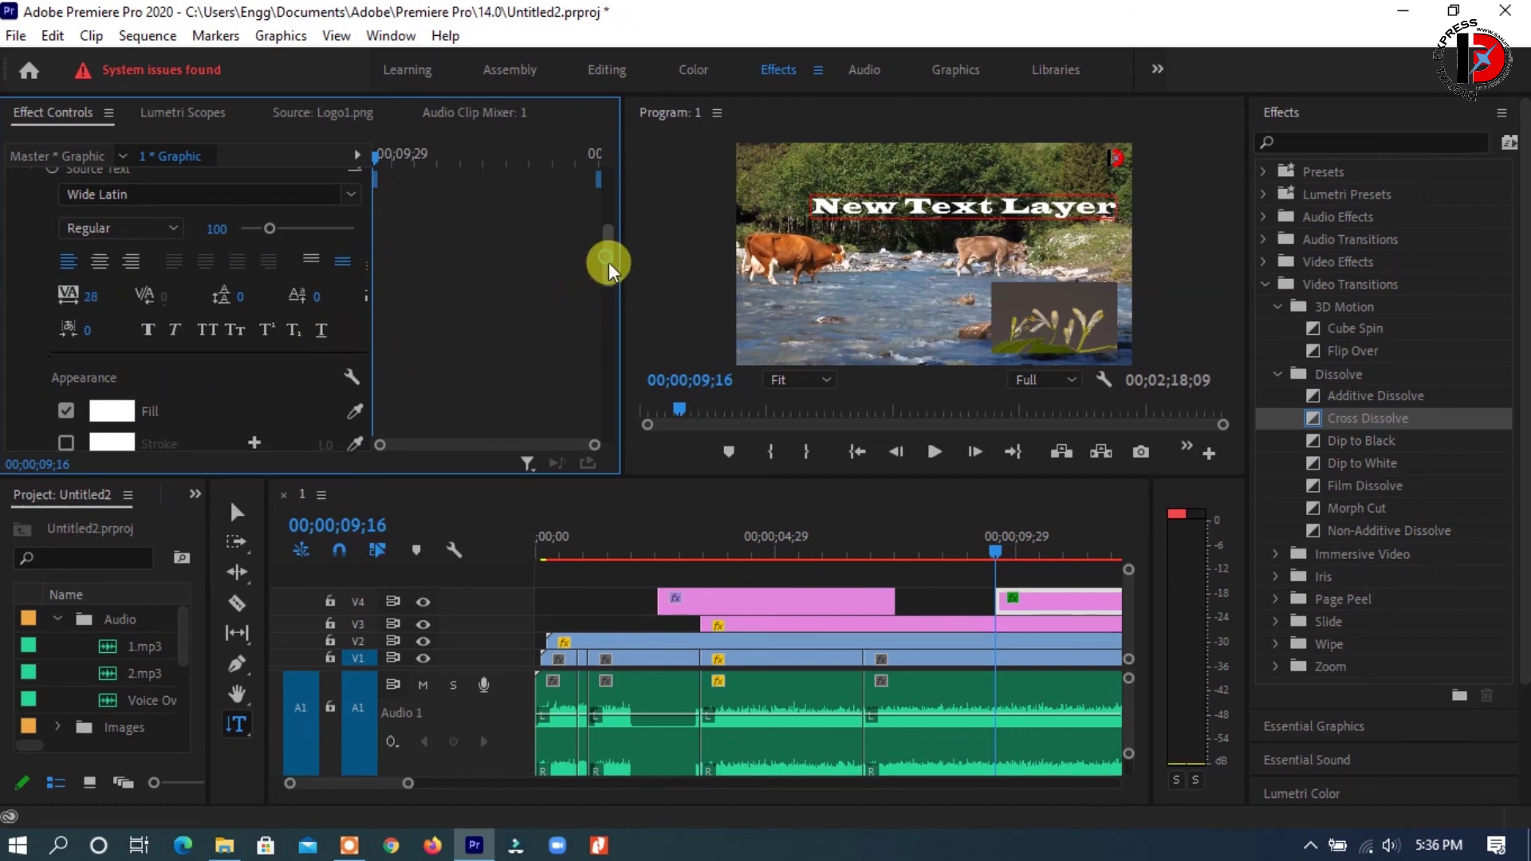
{"action": "left_click_drag", "start_coordinate": [608, 263], "coordinate": [603, 292]}
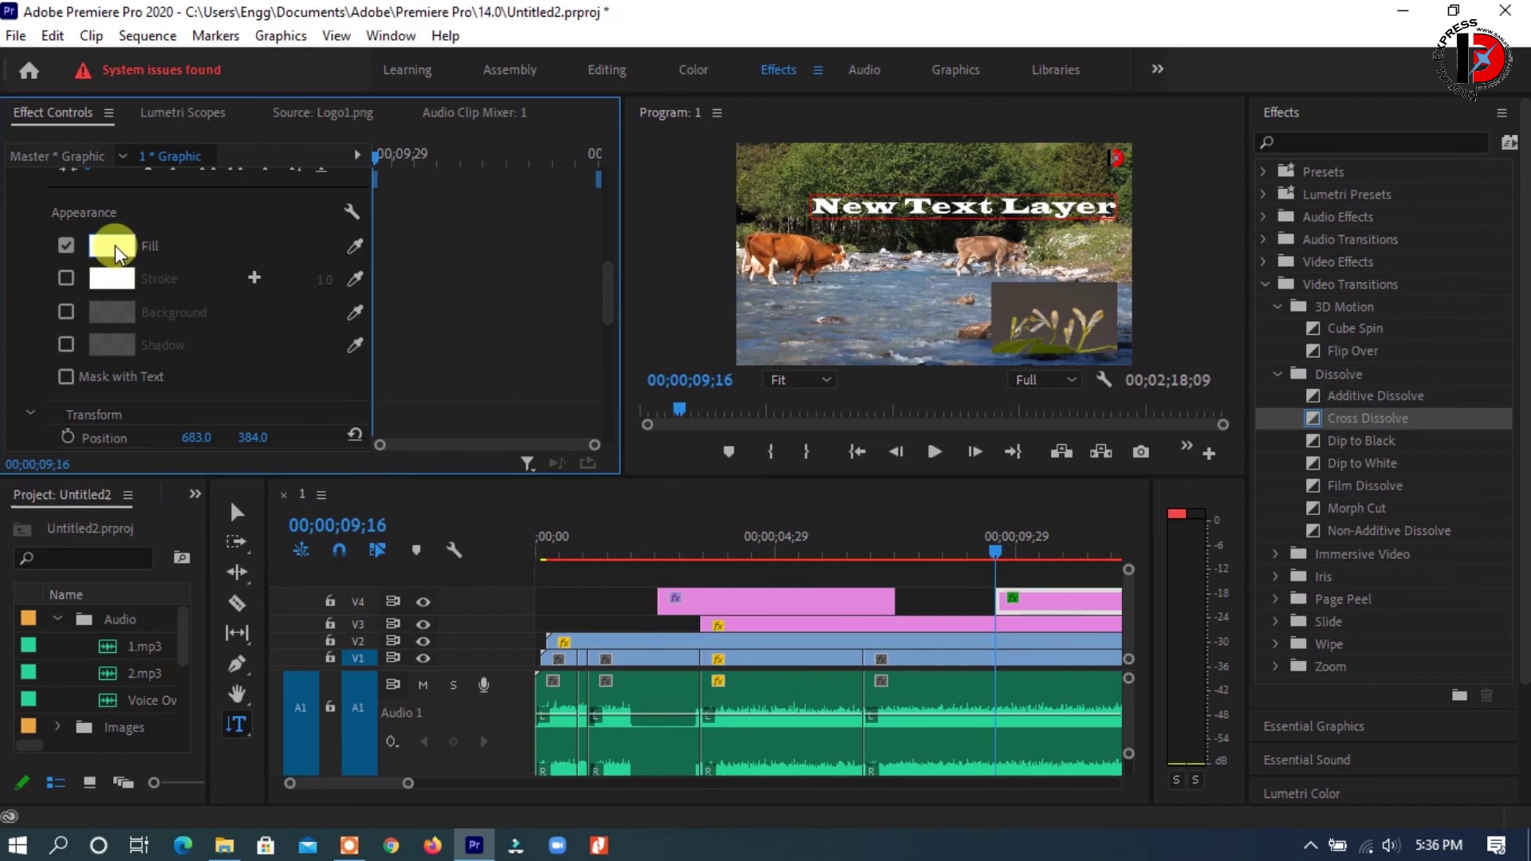
Change the title's fill colour through the colour picker and eyedropper
{"action": "left_click", "coordinate": [116, 249]}
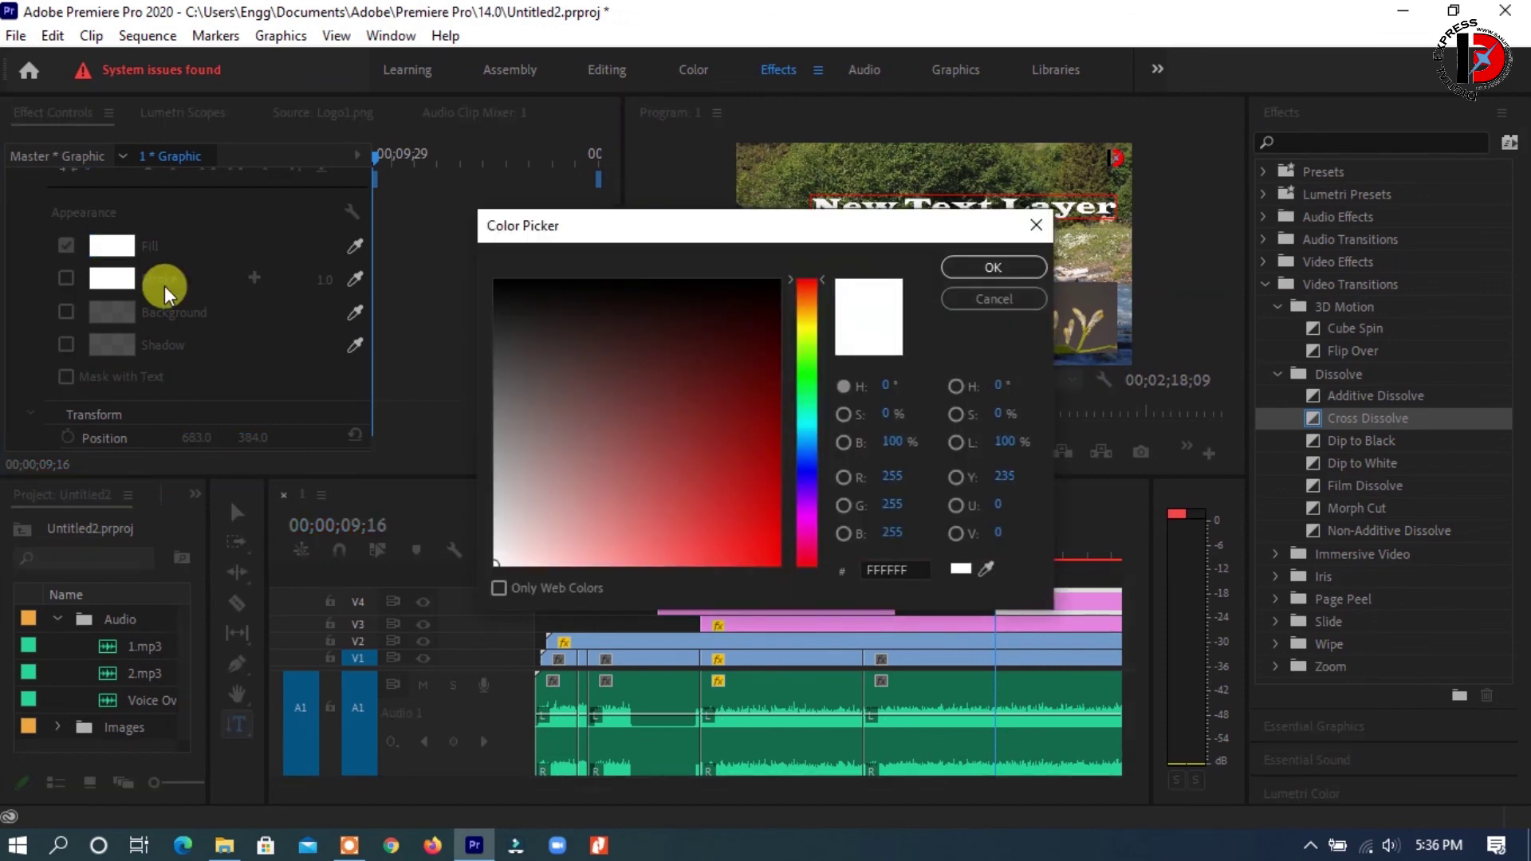
{"action": "left_click", "coordinate": [744, 541]}
{"action": "left_click", "coordinate": [993, 265]}
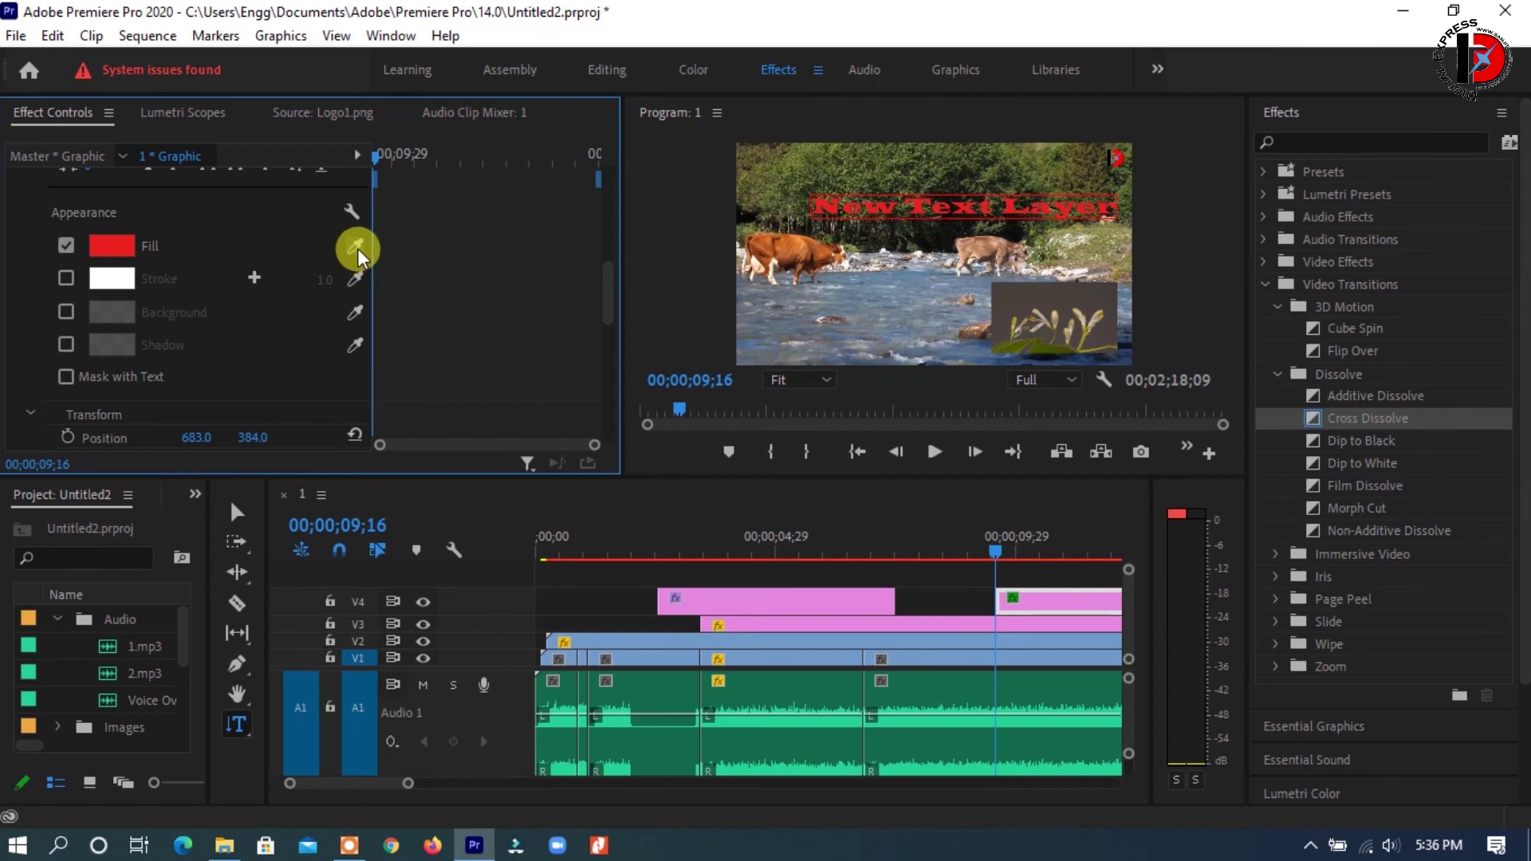
{"action": "mouse_move", "coordinate": [355, 254]}
{"action": "left_mouse_down"}
{"action": "mouse_move", "coordinate": [504, 550]}
{"action": "mouse_move", "coordinate": [31, 664]}
{"action": "mouse_move", "coordinate": [686, 402]}
{"action": "left_mouse_up"}
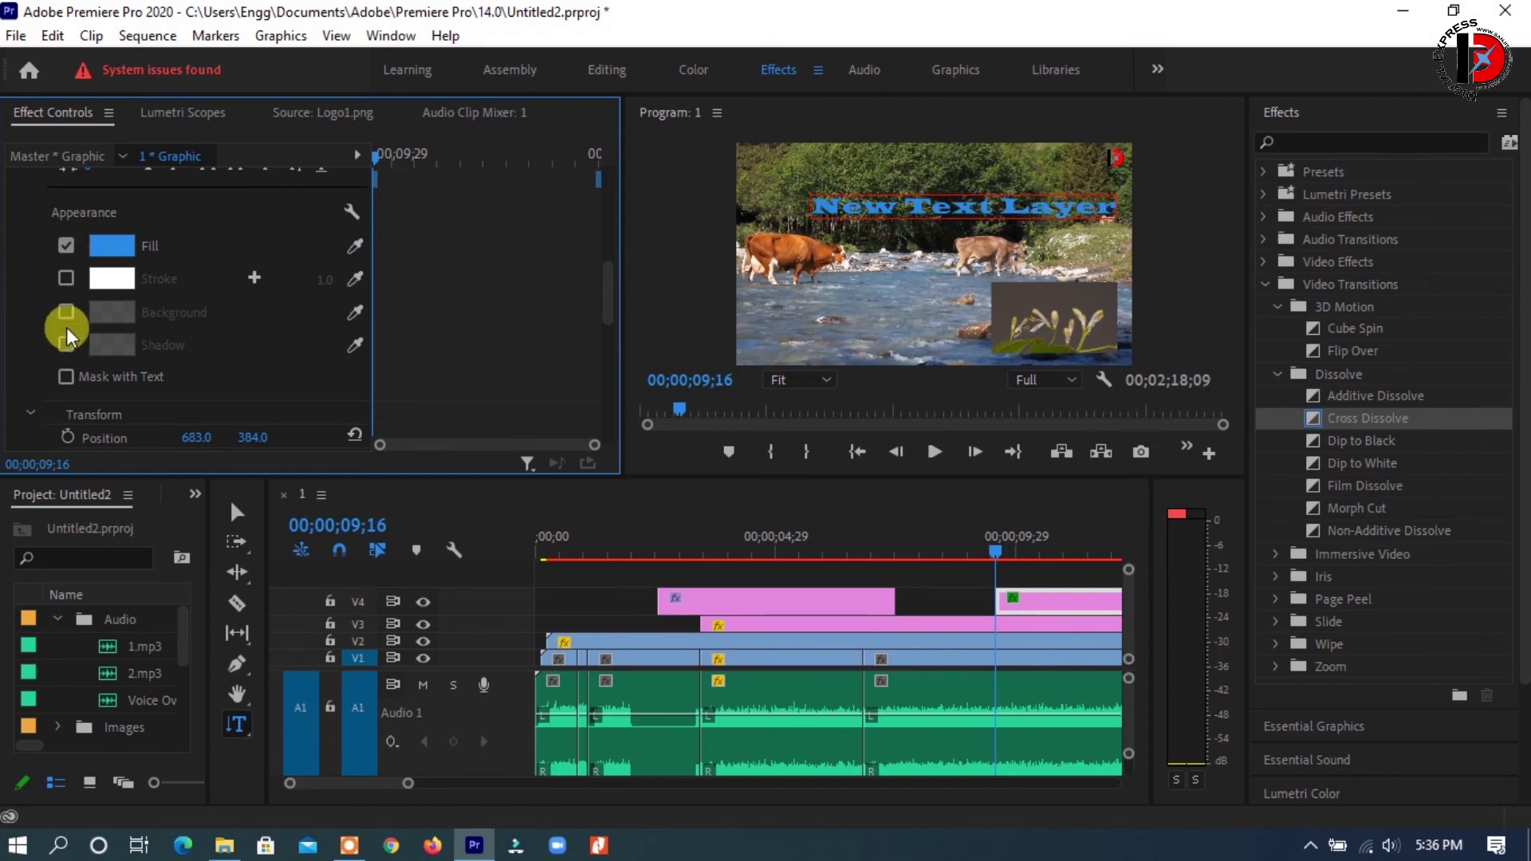
Enable a pink stroke of width 75 around the title and turn on its background
{"action": "left_click", "coordinate": [66, 279]}
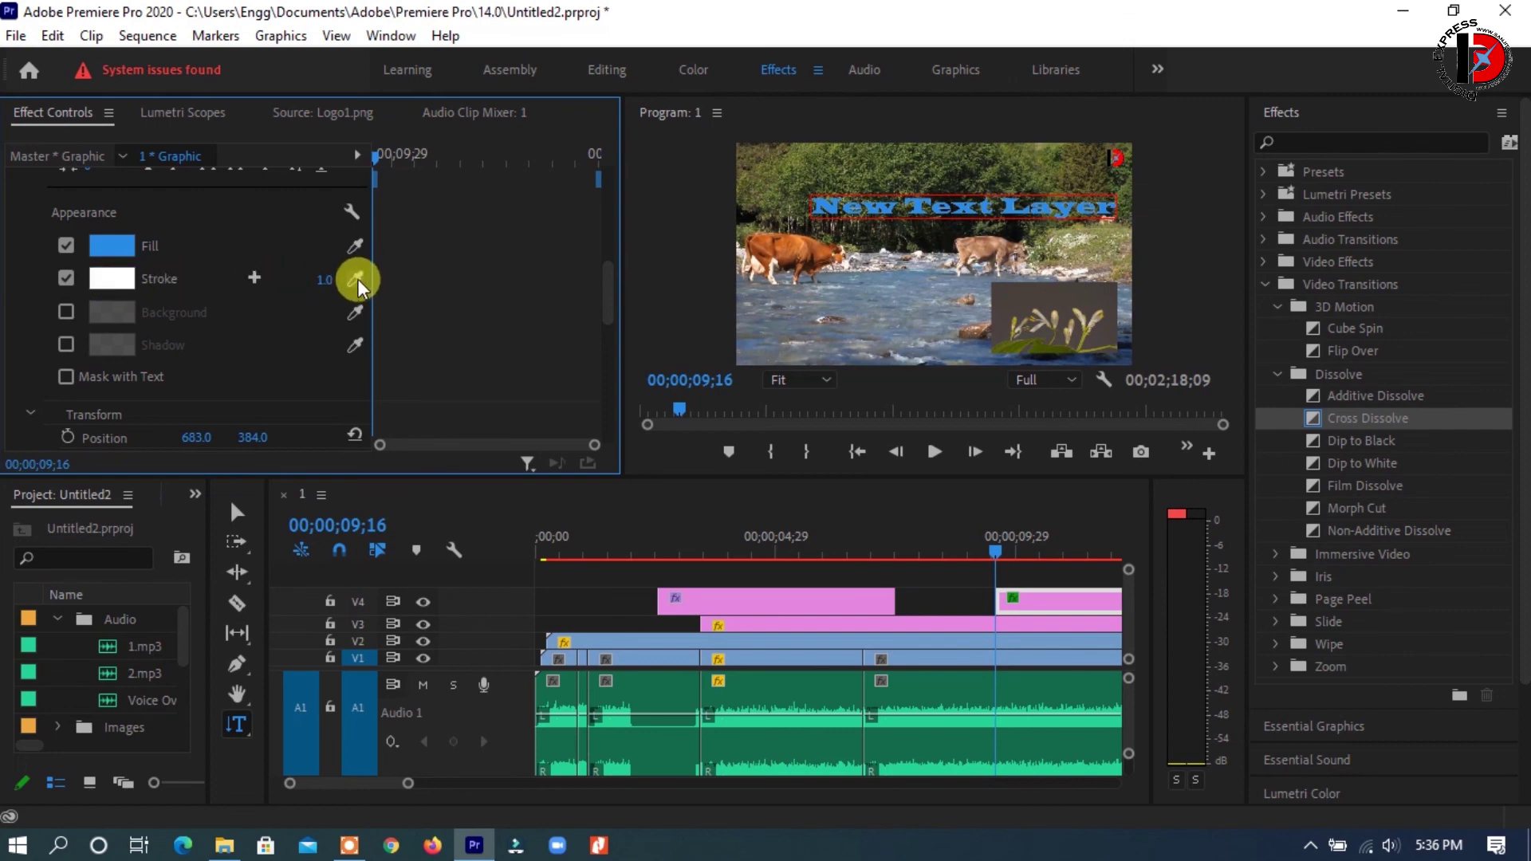
{"action": "left_click", "coordinate": [357, 281]}
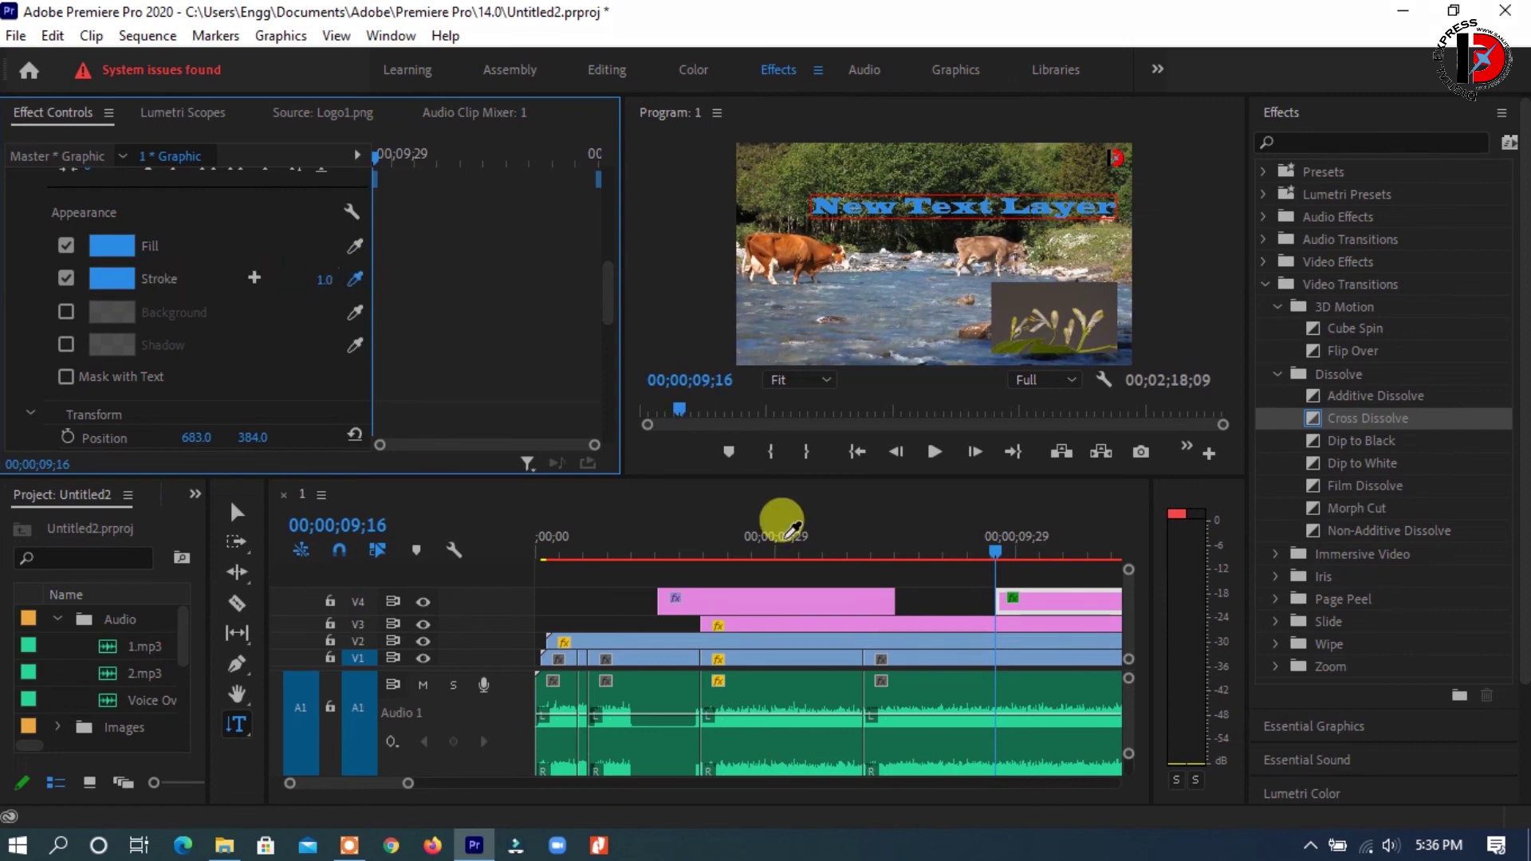
{"action": "left_click", "coordinate": [785, 595]}
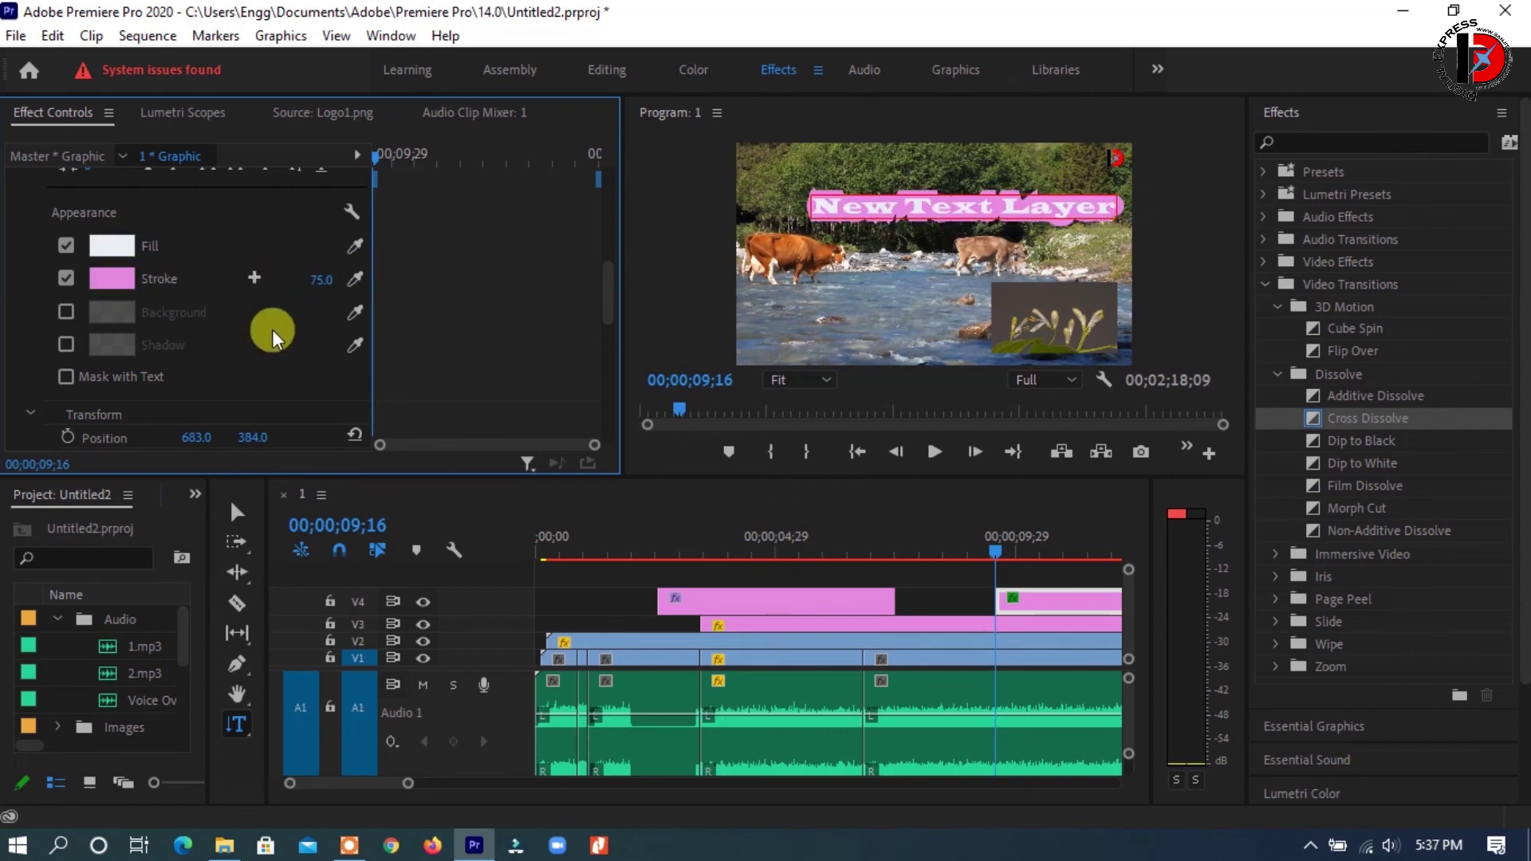
{"action": "left_click", "coordinate": [66, 311]}
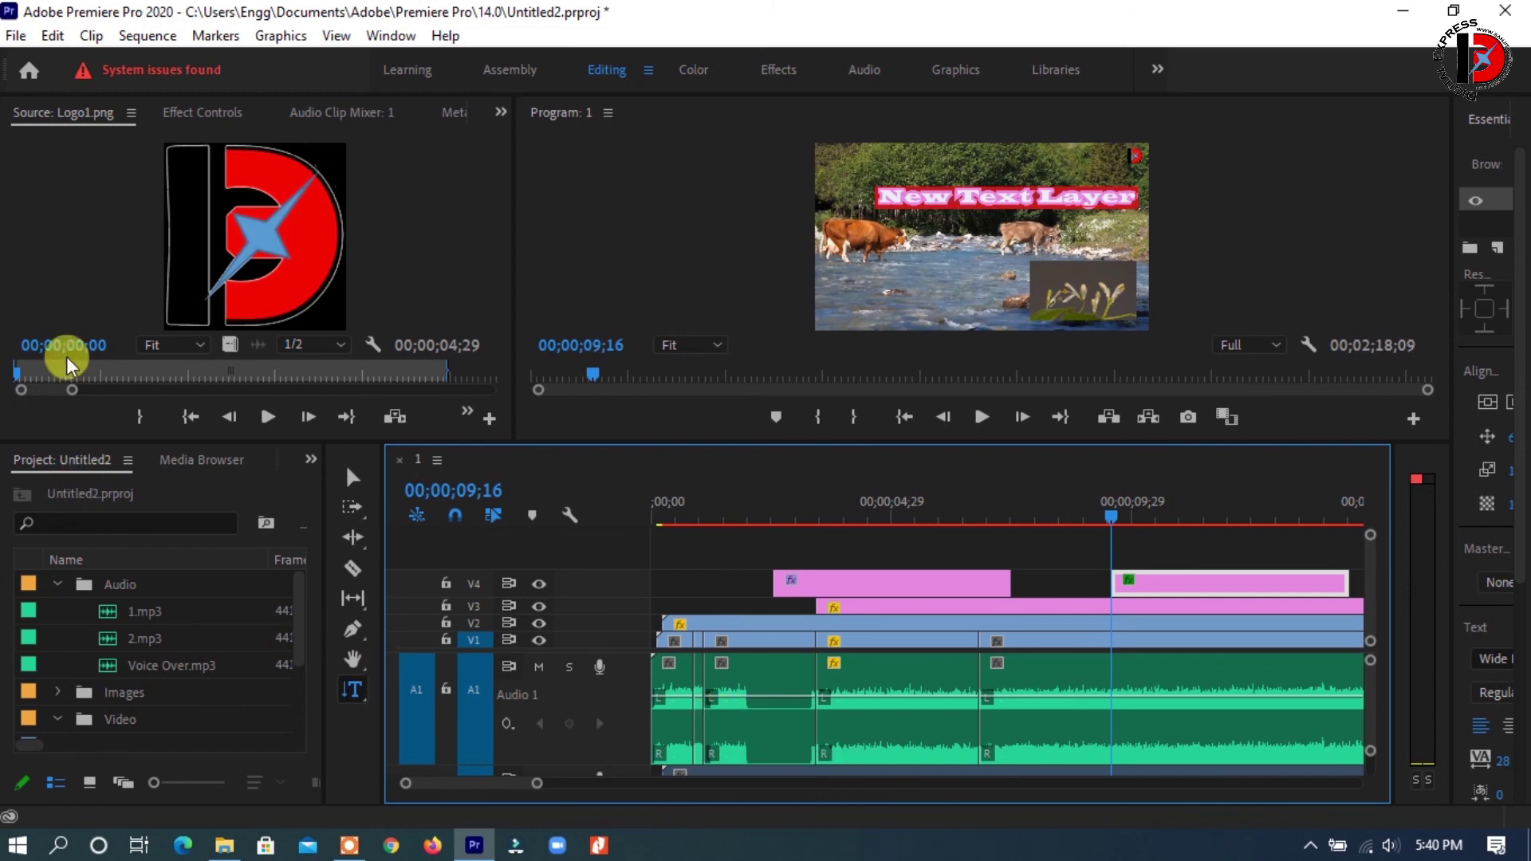
Choose File > Export > Media to bring up the Export Settings dialog
{"action": "left_click", "coordinate": [14, 36]}
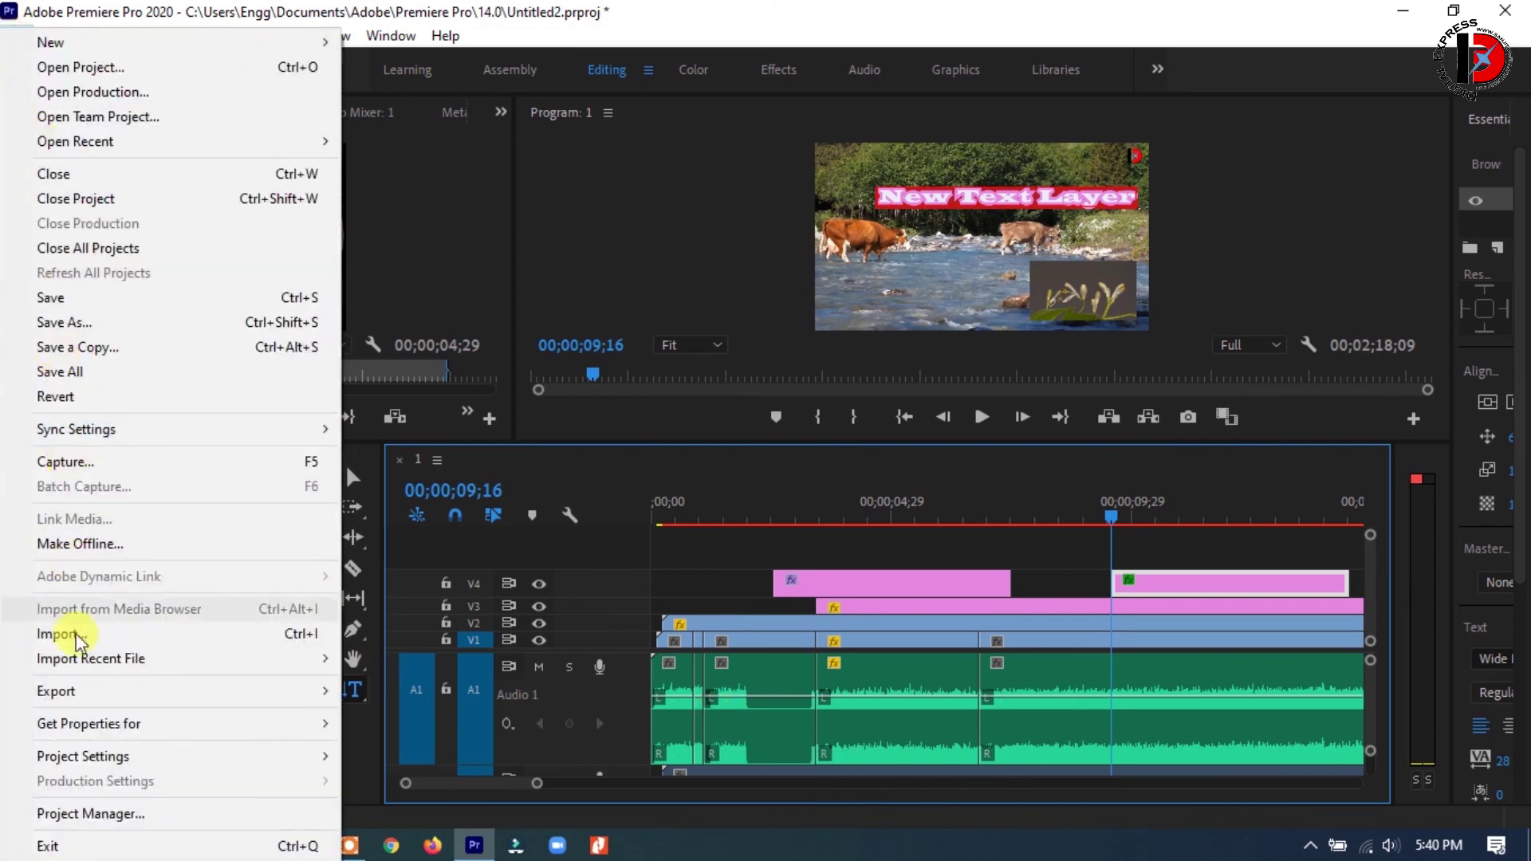
{"action": "mouse_move", "coordinate": [199, 691]}
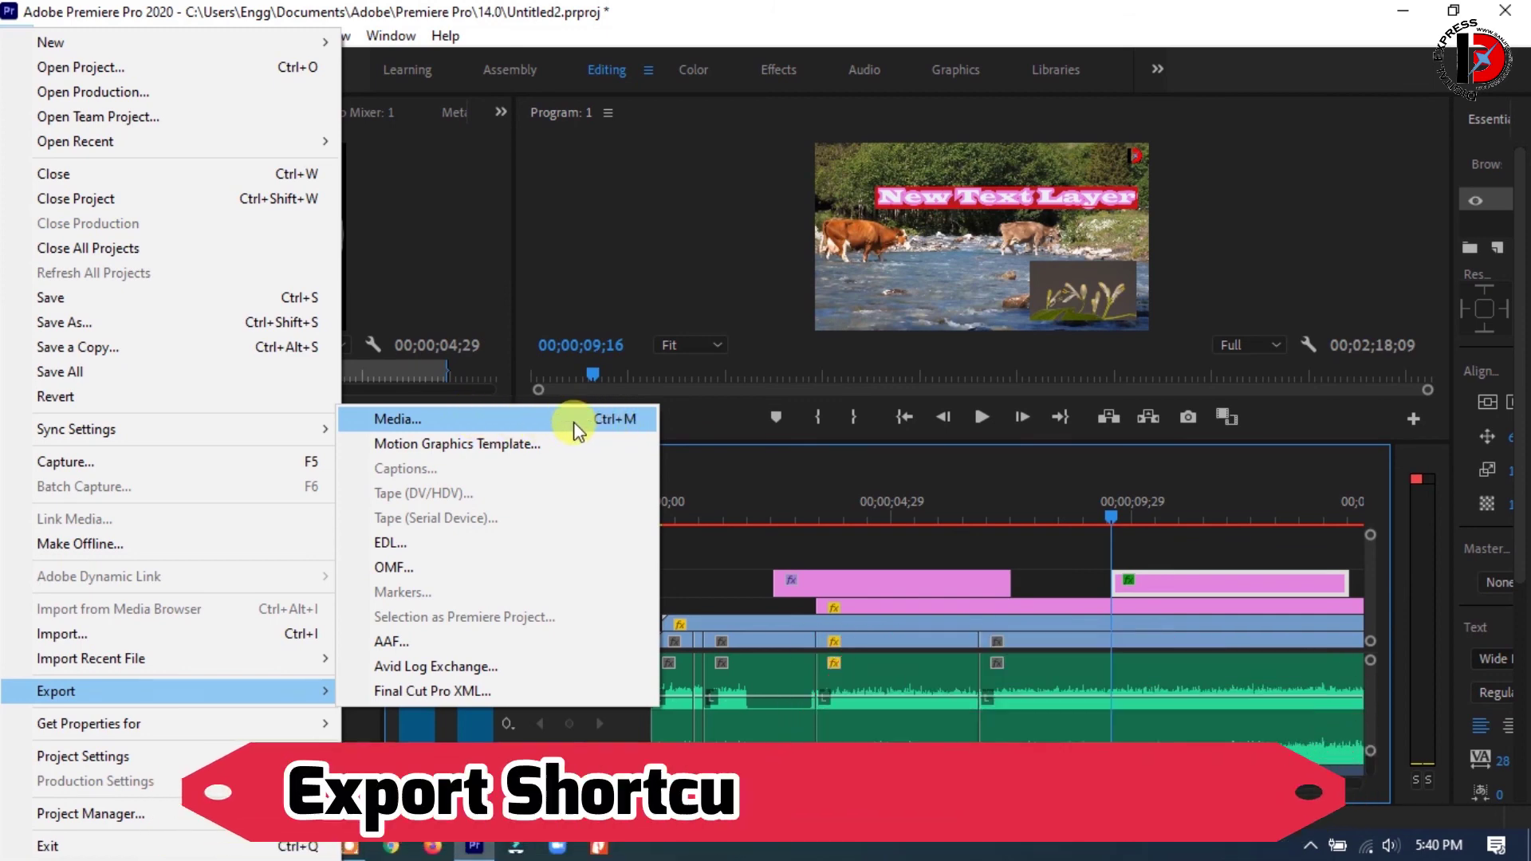
{"action": "left_click", "coordinate": [574, 422]}
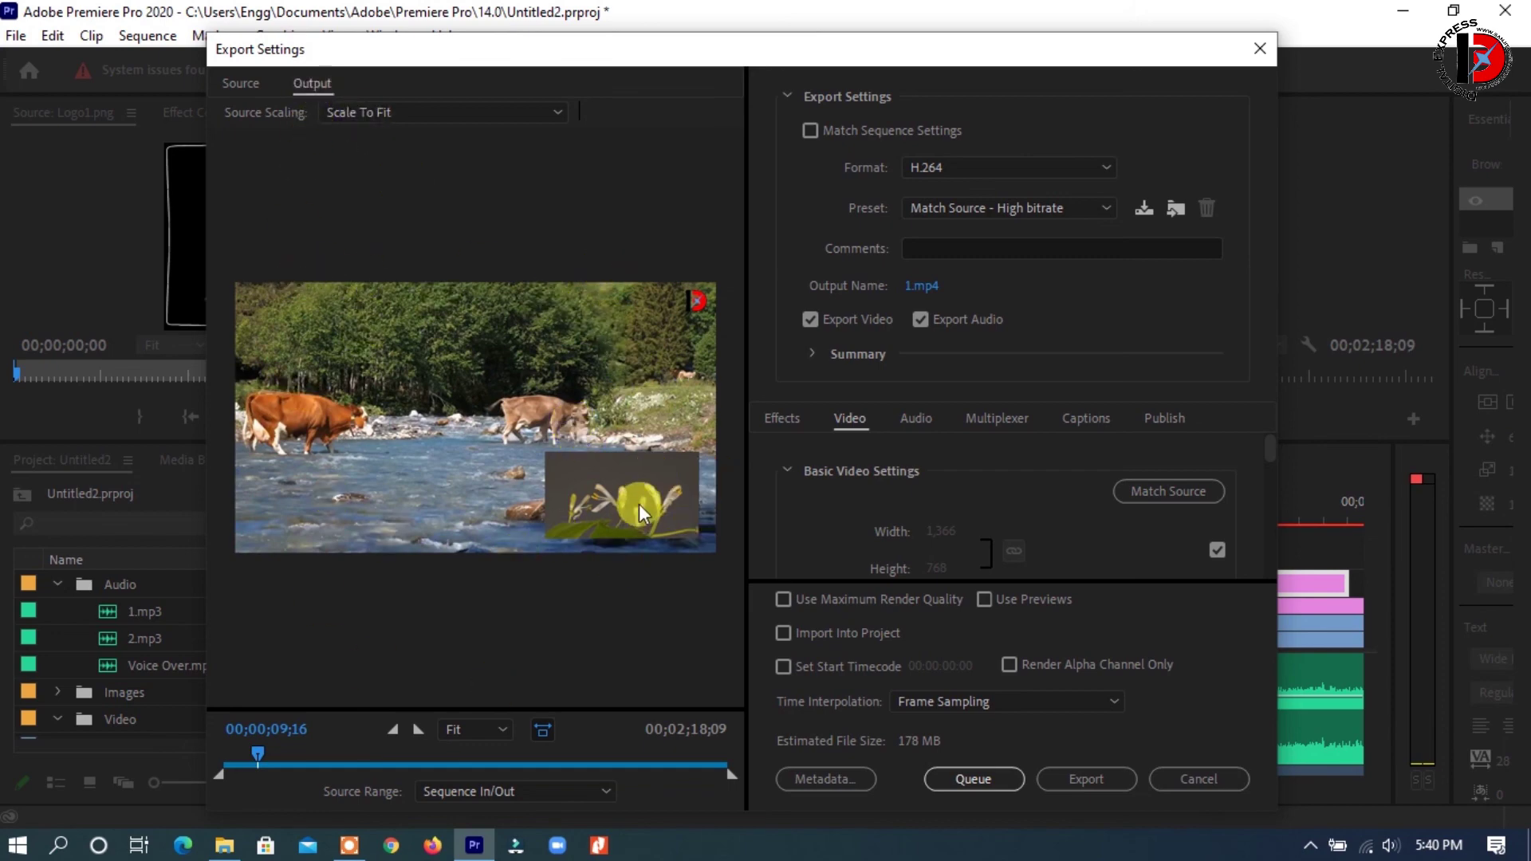
{"action": "left_click", "coordinate": [500, 729]}
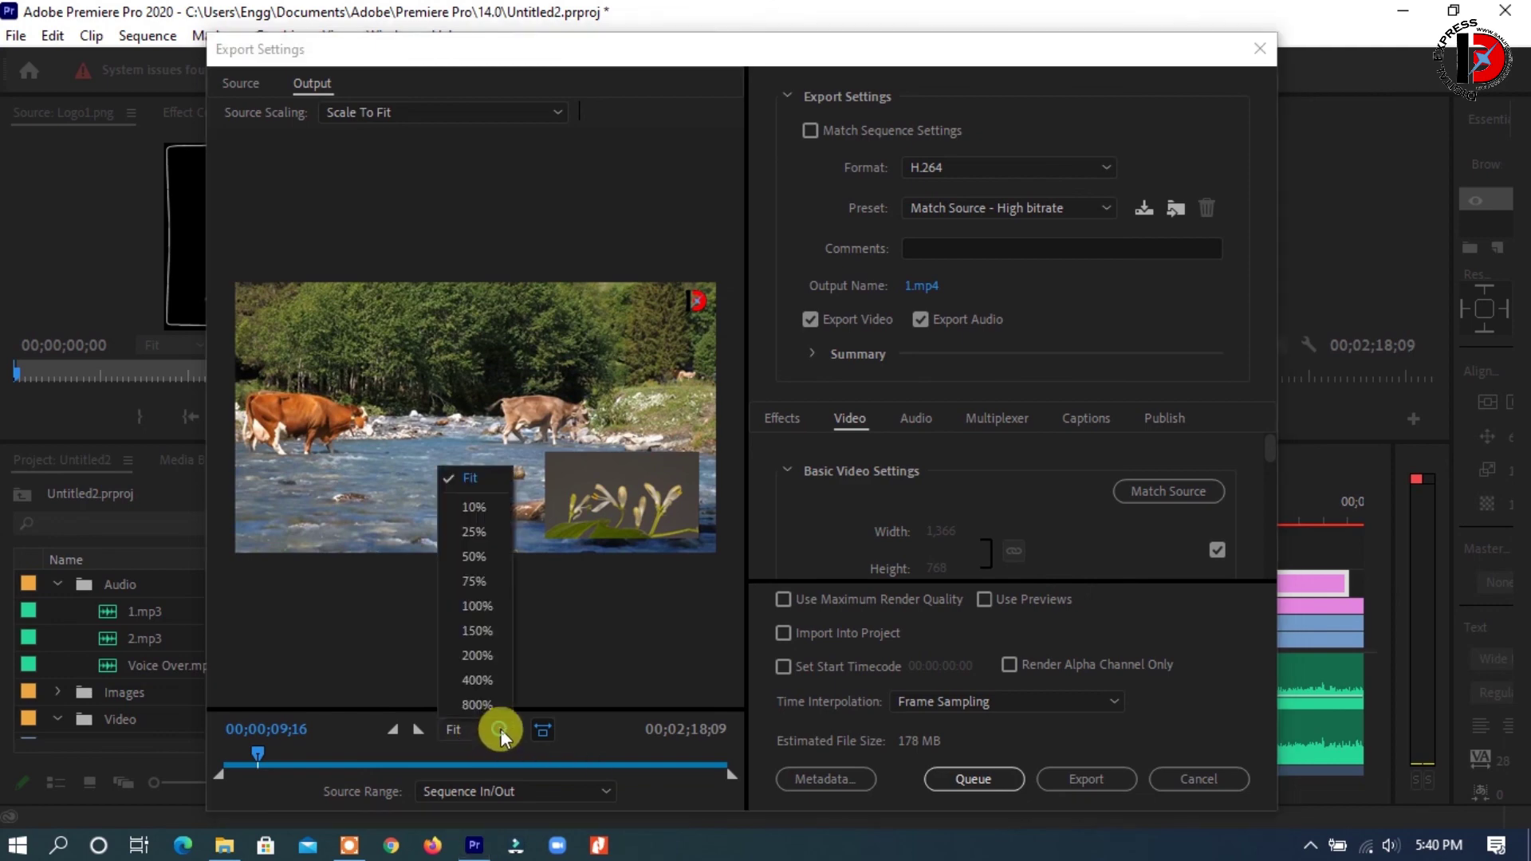
{"action": "left_click", "coordinate": [507, 728]}
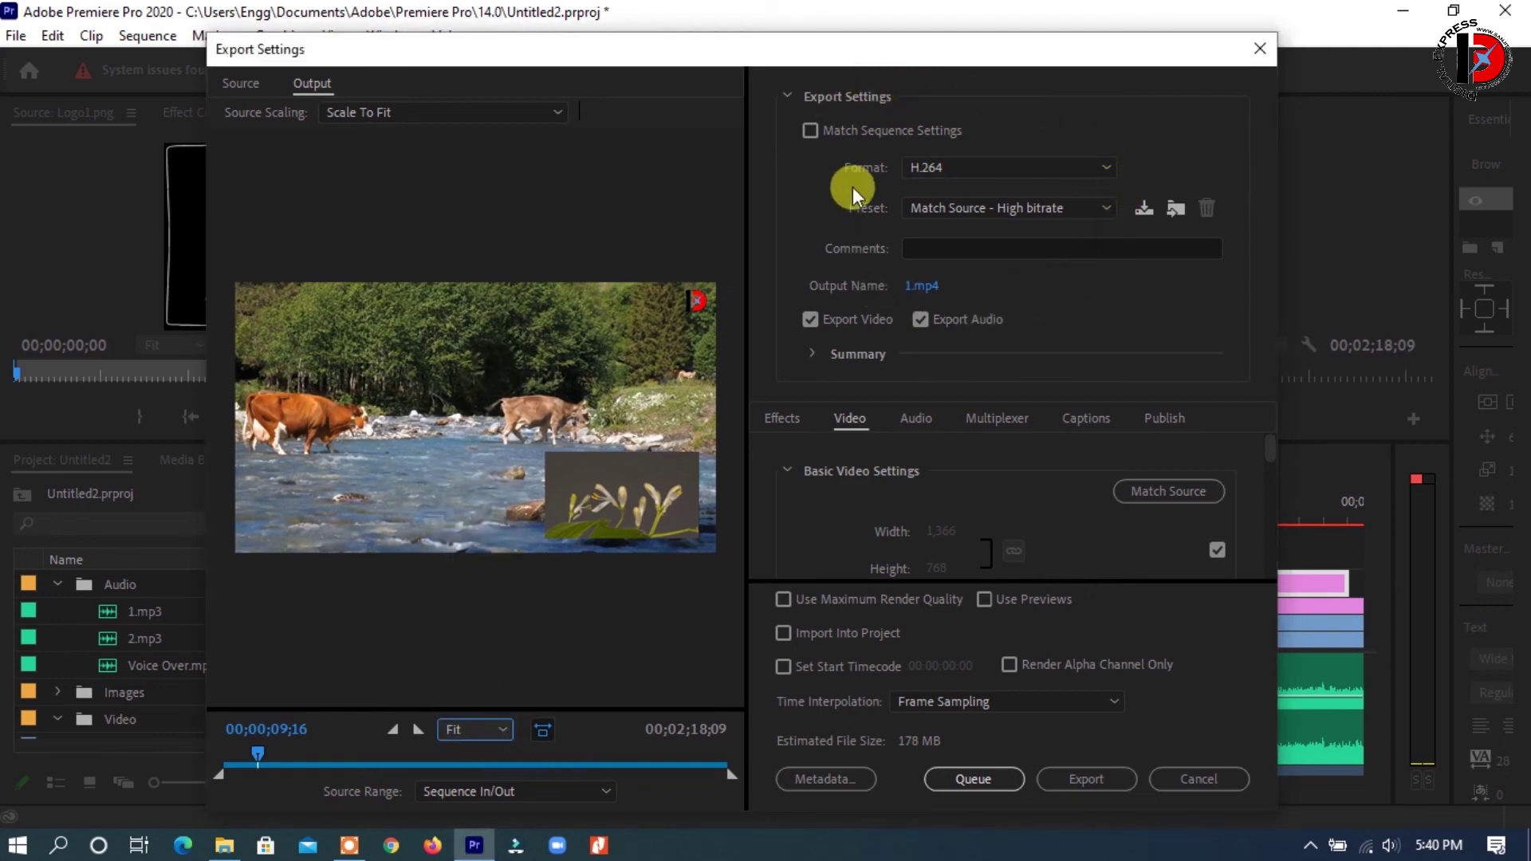
{"action": "left_click", "coordinate": [1091, 166]}
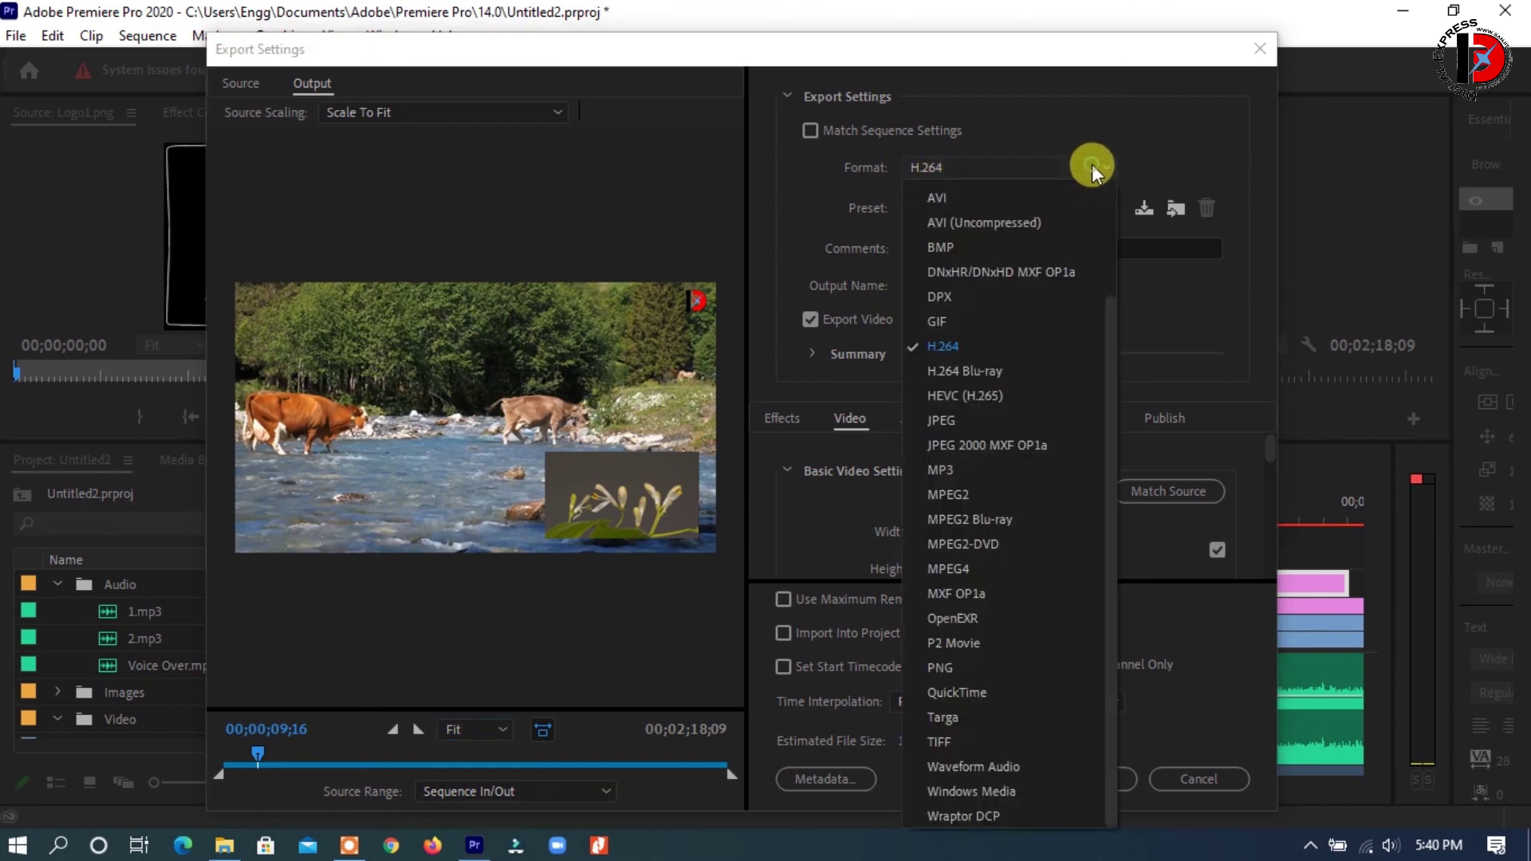
{"action": "left_click", "coordinate": [965, 348]}
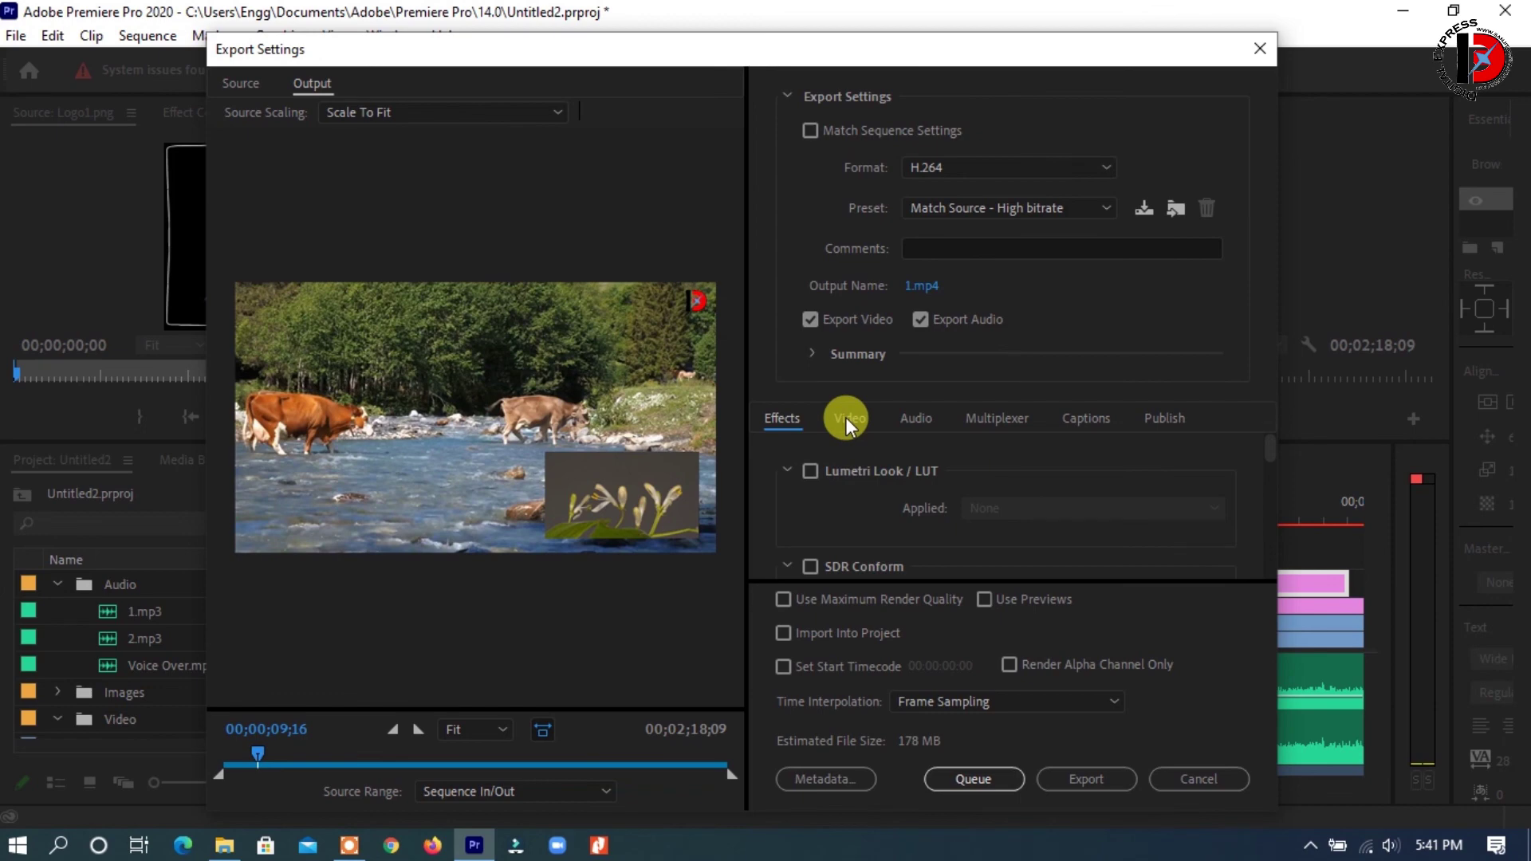
{"action": "left_click", "coordinate": [845, 418]}
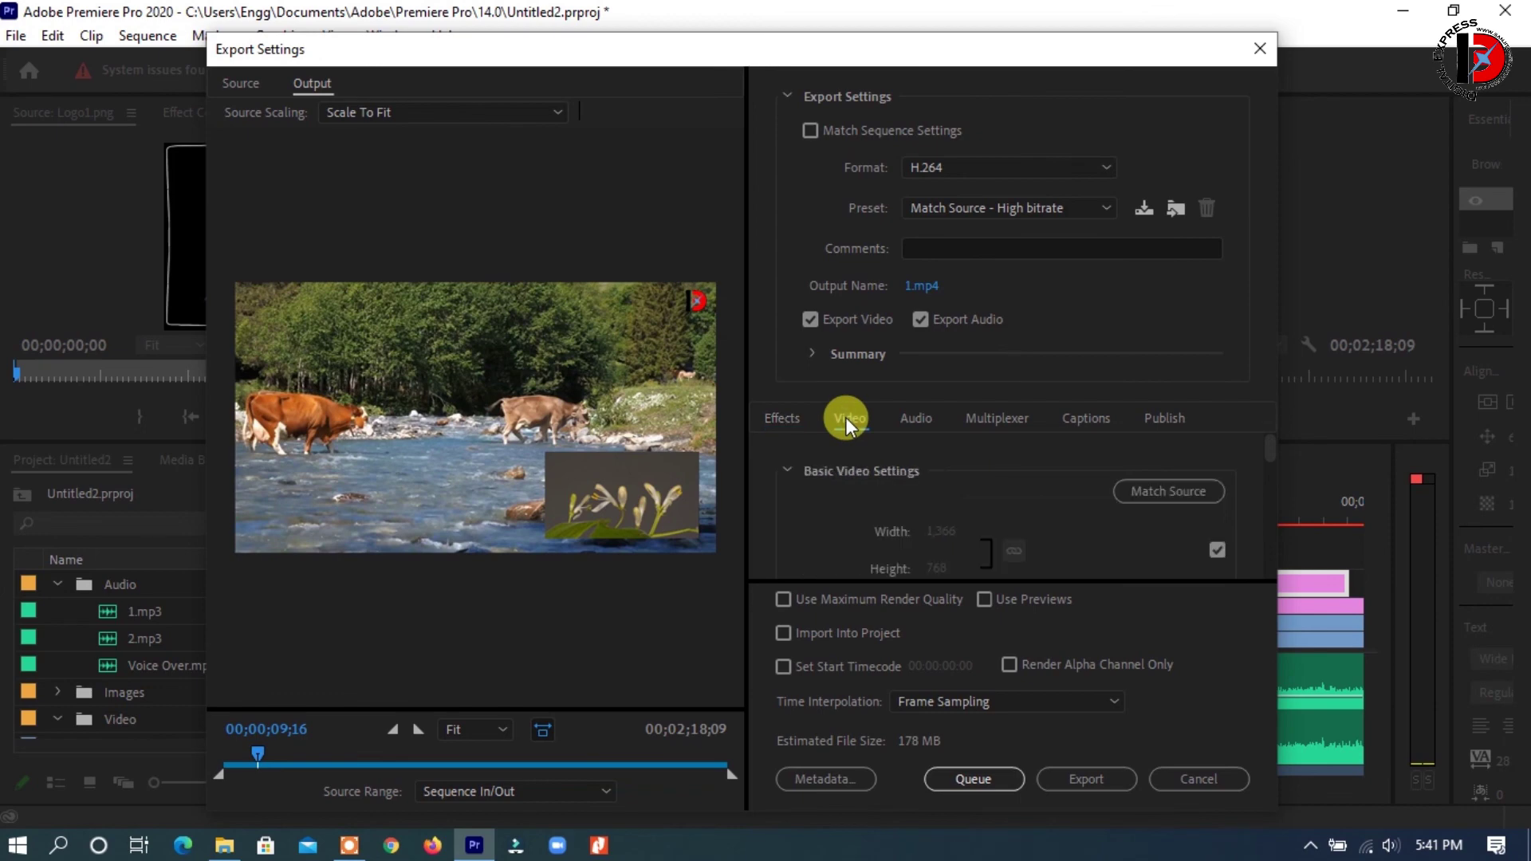